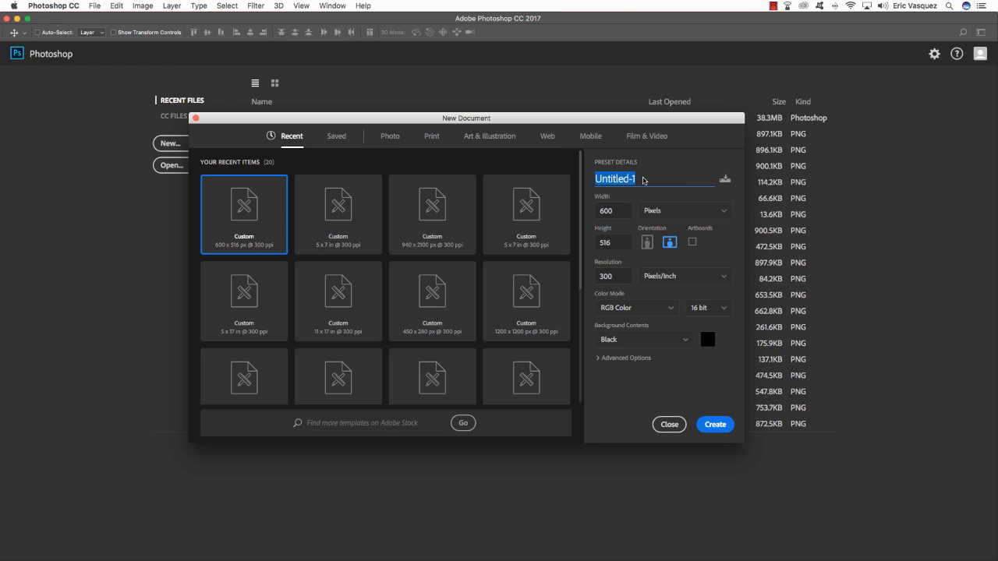
Create a new document named pet-shop-flyer-design, 5 inches wide by 7 inches high, and dock the floating Character panel
{"action": "type", "text": "pet"}
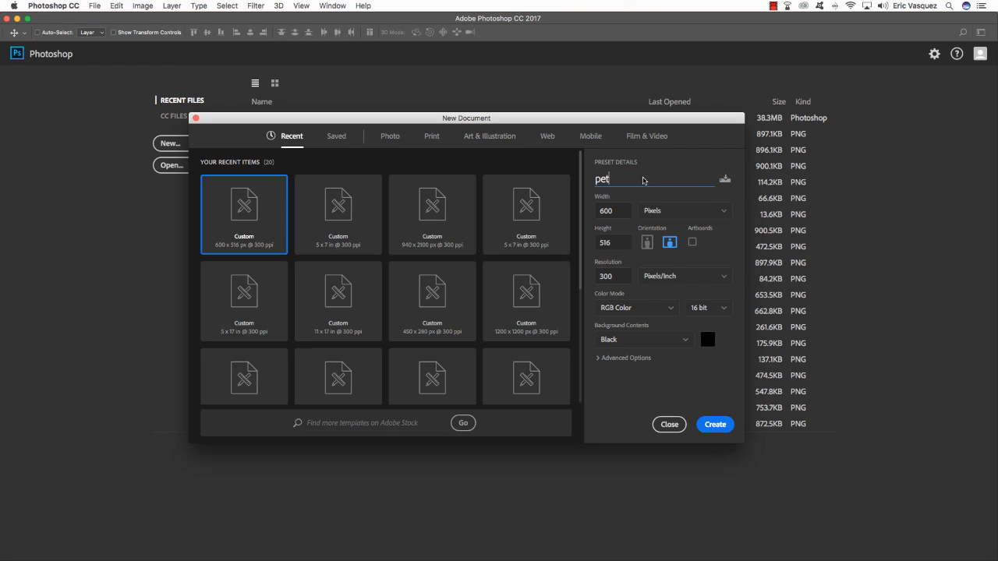
{"action": "type", "text": "-shop-flyer-design"}
{"action": "left_click", "coordinate": [681, 215]}
{"action": "left_click", "coordinate": [664, 247]}
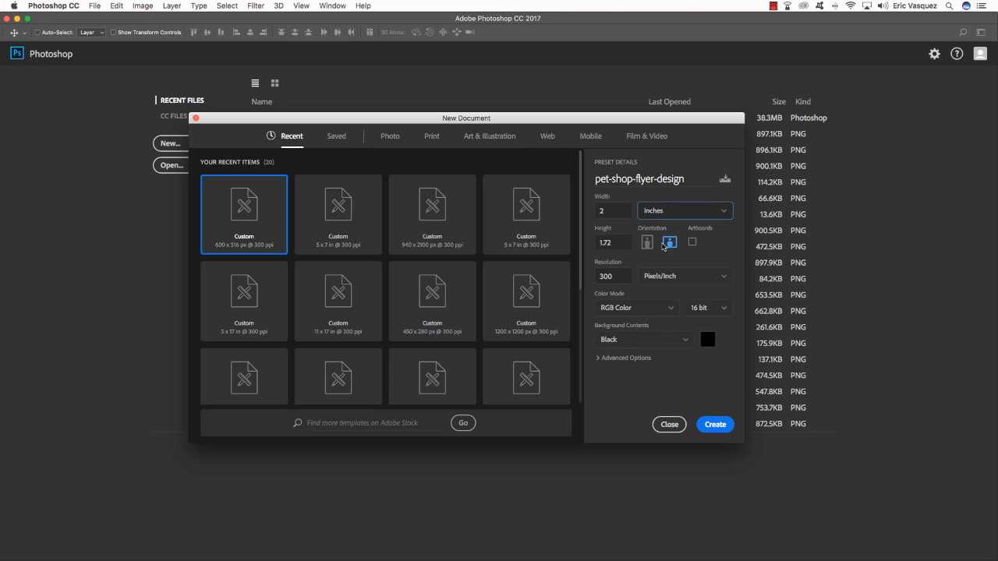
{"action": "double_click", "coordinate": [621, 212]}
{"action": "type", "text": "5"}
{"action": "double_click", "coordinate": [620, 244]}
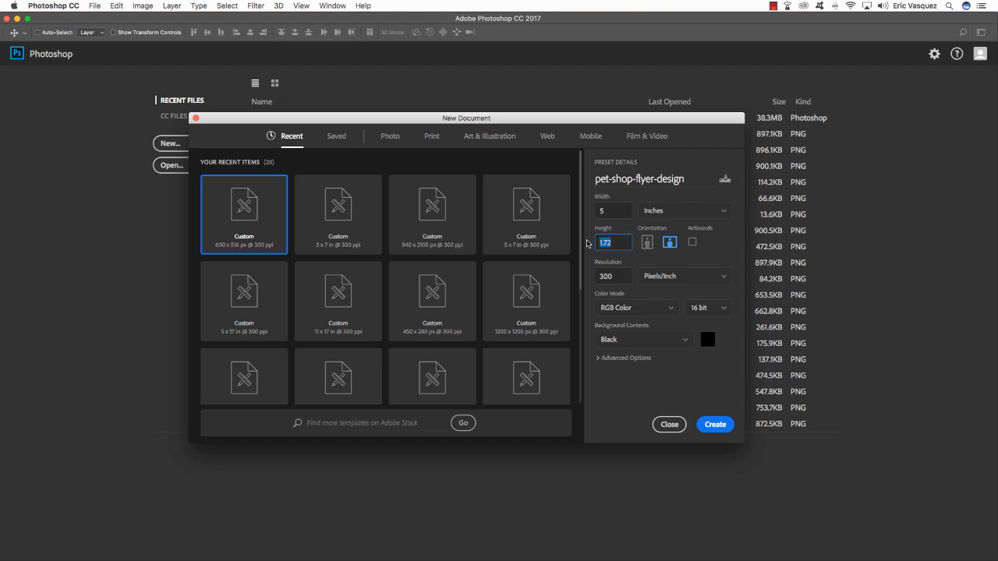
{"action": "type", "text": "7"}
{"action": "key", "text": "Tab"}
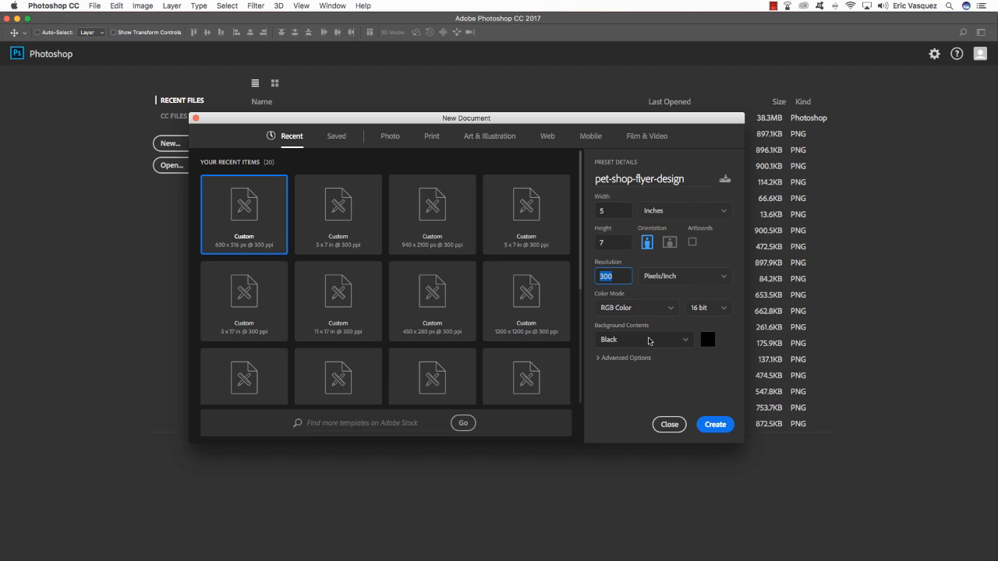
{"action": "left_click", "coordinate": [715, 426]}
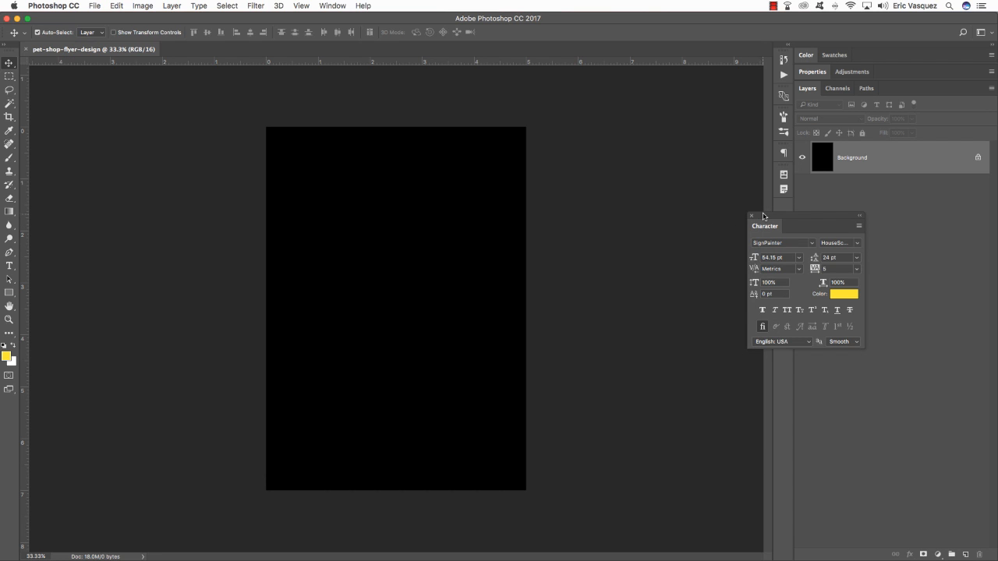
{"action": "left_click_drag", "start_coordinate": [763, 216], "coordinate": [781, 165]}
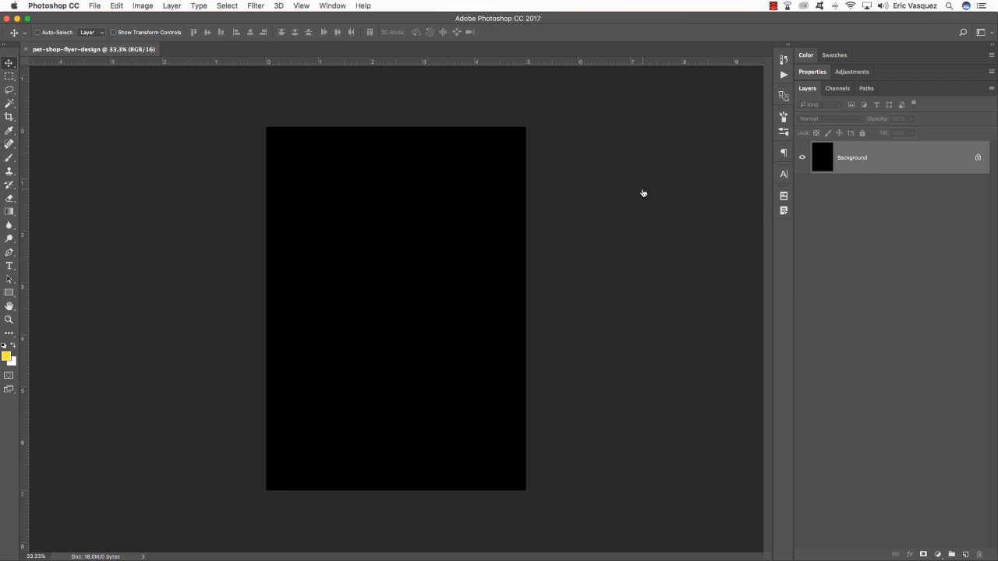
Switch to Finder and open 16 Halftone S.png from the Roller Inker folder in Photoshop
{"action": "key", "text": "super+Tab"}
{"action": "key", "text": "super+Tab"}
{"action": "key", "text": "super+Tab"}
{"action": "key", "text": "super+Tab"}
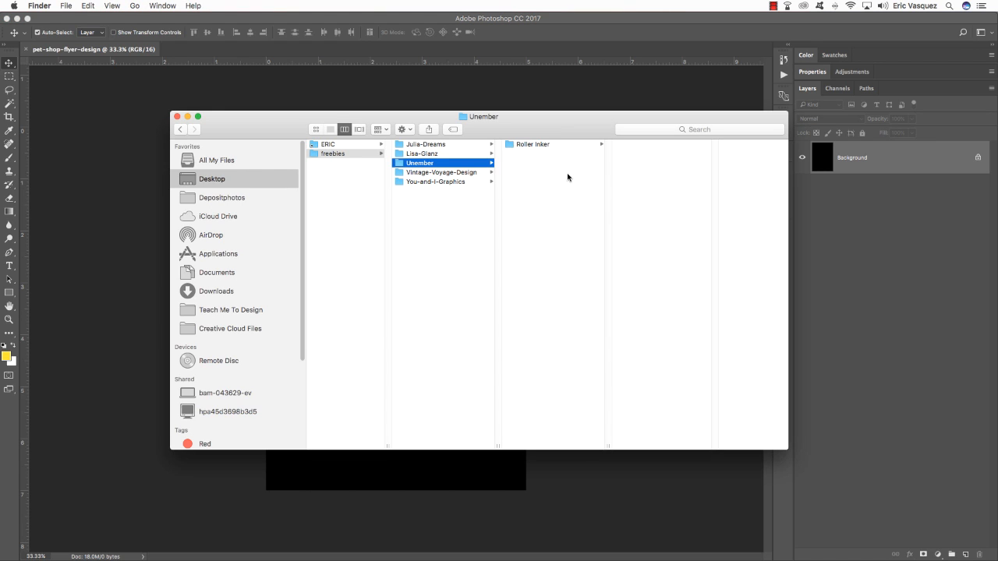
{"action": "left_click", "coordinate": [533, 147]}
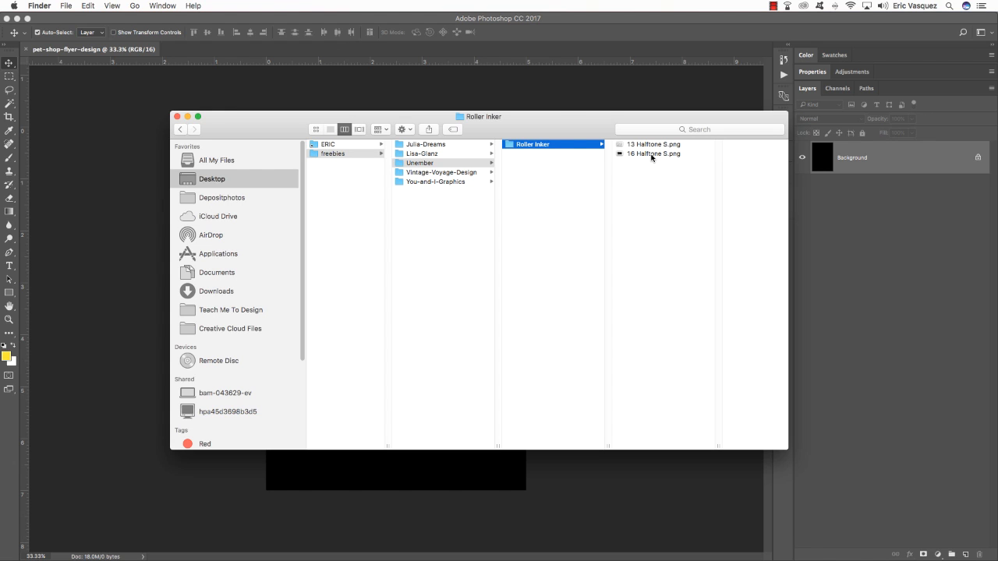
{"action": "left_click_drag", "start_coordinate": [651, 156], "coordinate": [769, 534]}
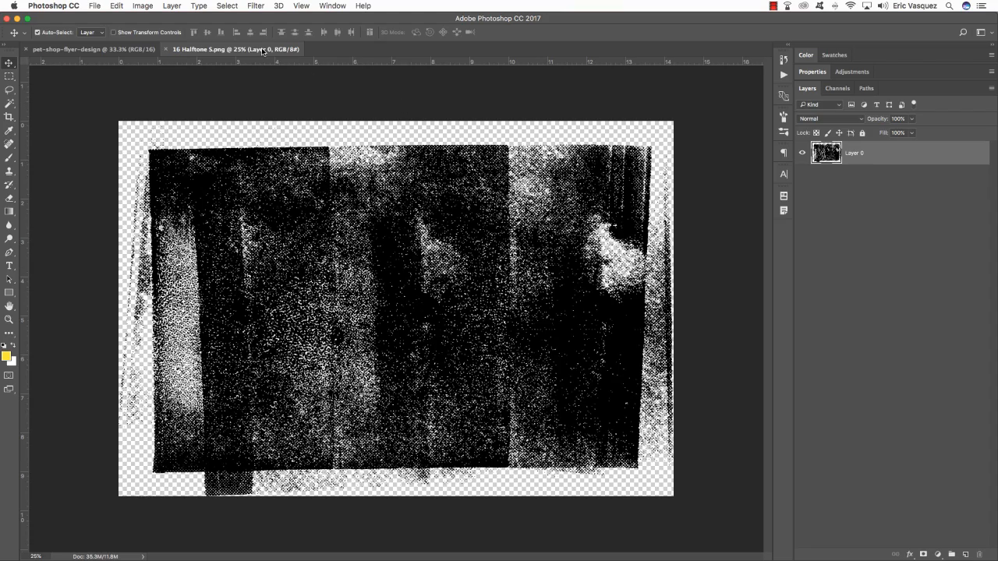
Copy the 16 Halftone S texture into the flyer document and hide the black Background layer
{"action": "left_click_drag", "start_coordinate": [262, 50], "coordinate": [683, 110]}
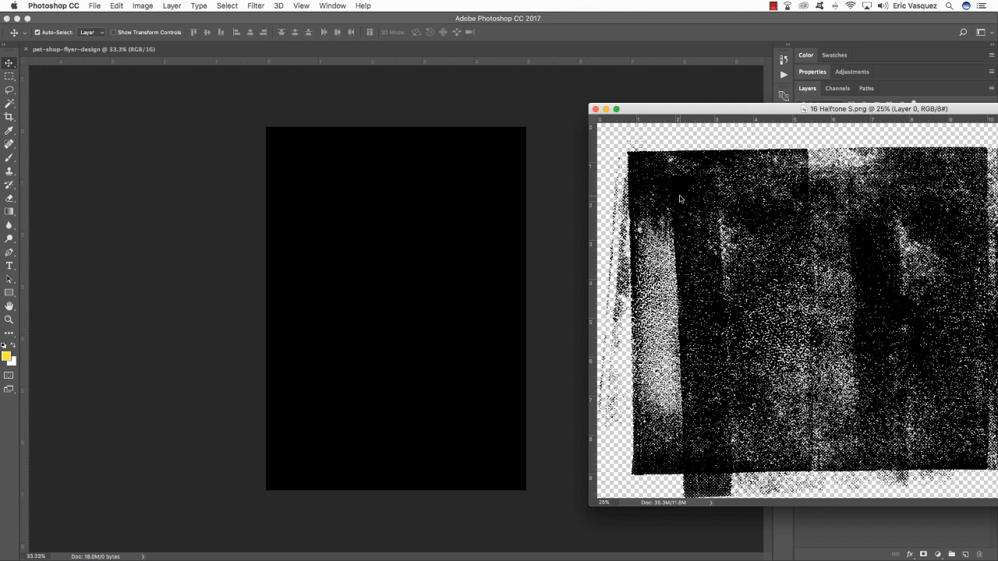
{"action": "left_click_drag", "start_coordinate": [680, 198], "coordinate": [441, 191]}
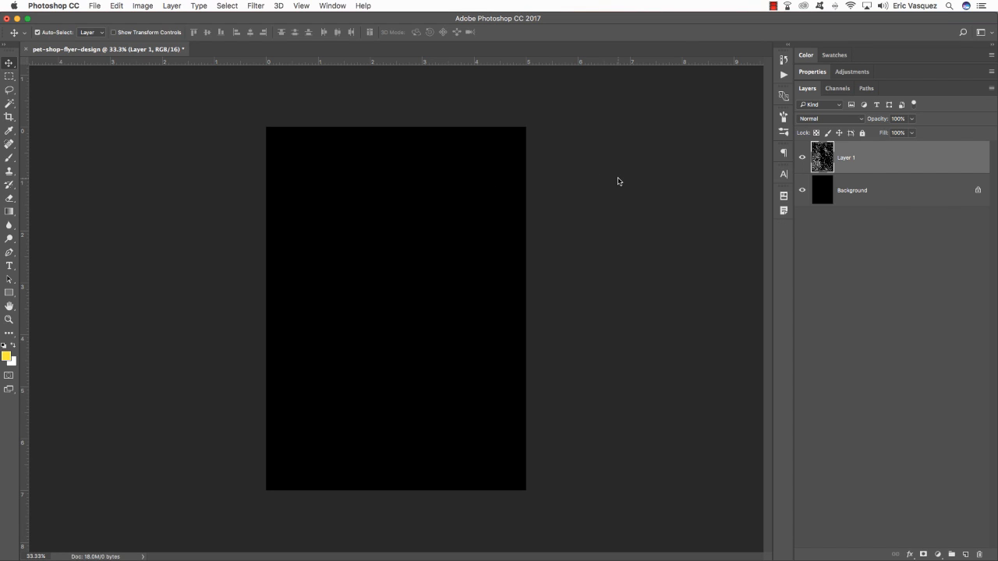
{"action": "left_click", "coordinate": [802, 191]}
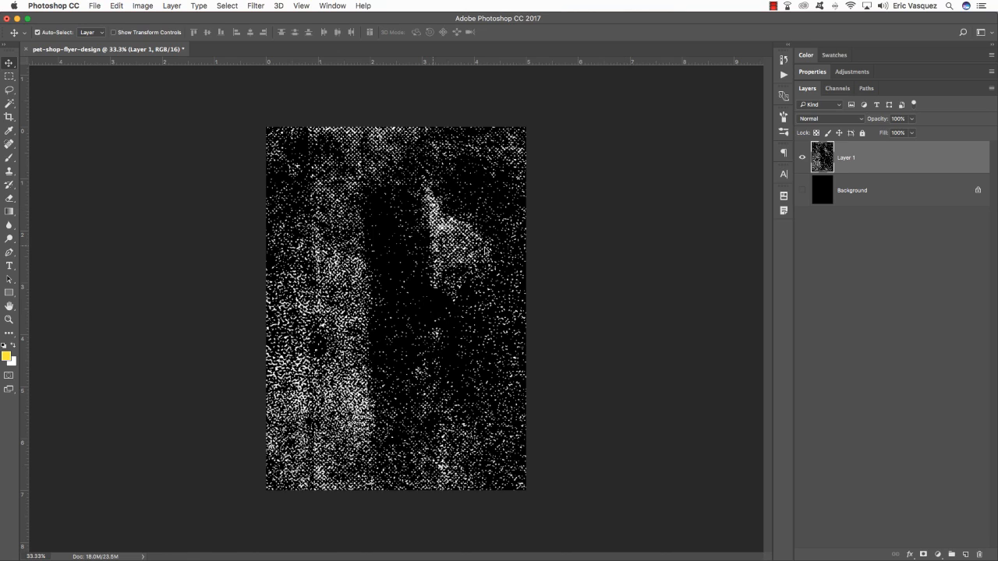
Convert the texture layer to a smart object and rename it 16 Halftone S
{"action": "right_click", "coordinate": [901, 156]}
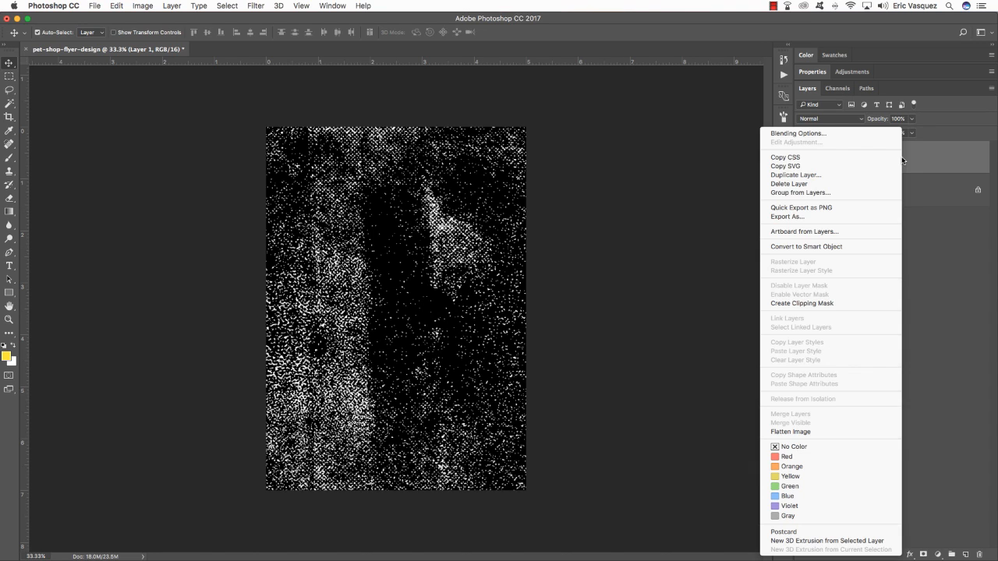
{"action": "left_click", "coordinate": [826, 247]}
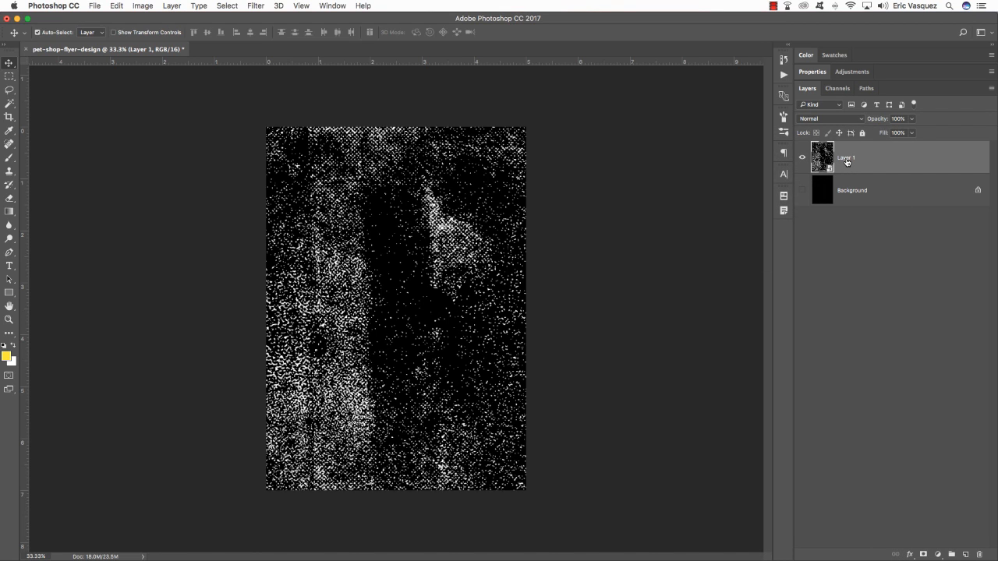
{"action": "double_click", "coordinate": [846, 158]}
{"action": "type", "text": "t"}
{"action": "type", "text": "6 Halftone"}
{"action": "type", "text": " S"}
{"action": "key", "text": "Return"}
Apply a Color Overlay in #175B55 to the 16 Halftone S layer
{"action": "double_click", "coordinate": [982, 156]}
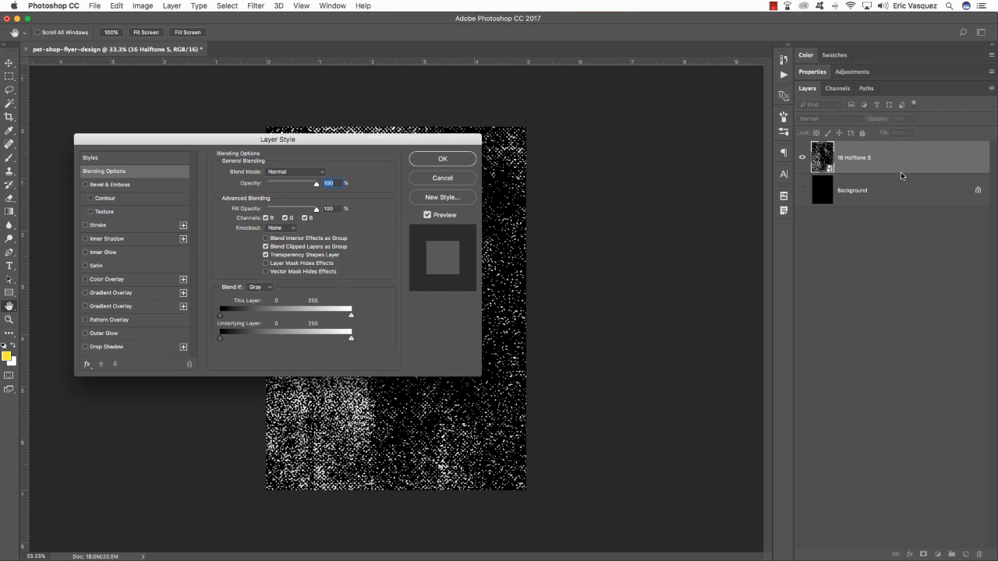
{"action": "left_click_drag", "start_coordinate": [441, 144], "coordinate": [663, 164]}
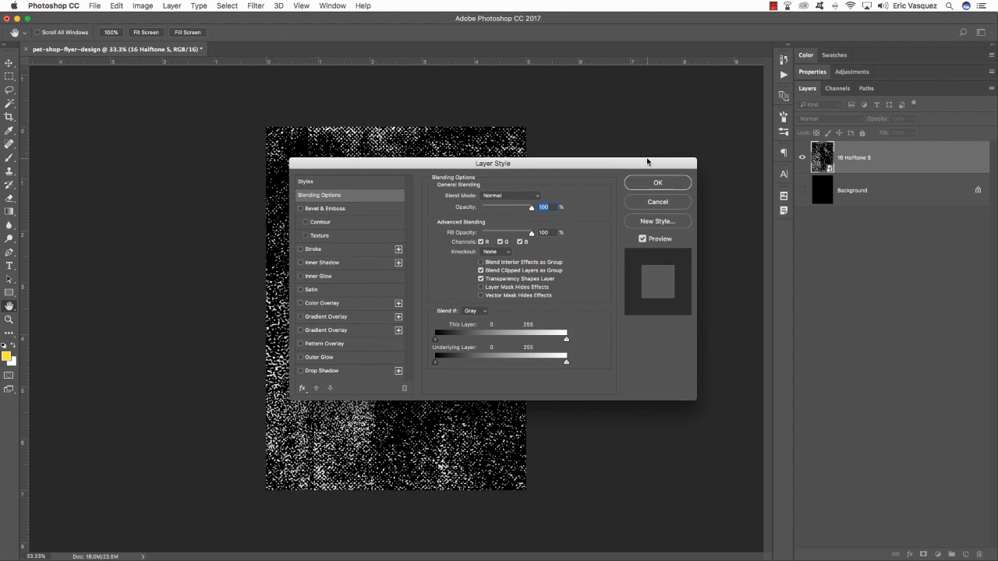
{"action": "left_click", "coordinate": [301, 303]}
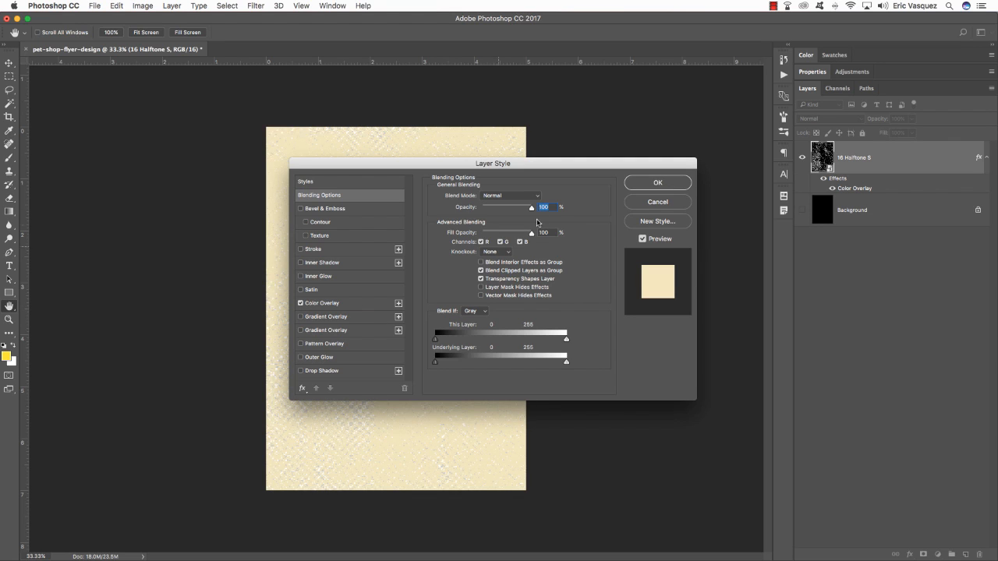
{"action": "left_click", "coordinate": [336, 304]}
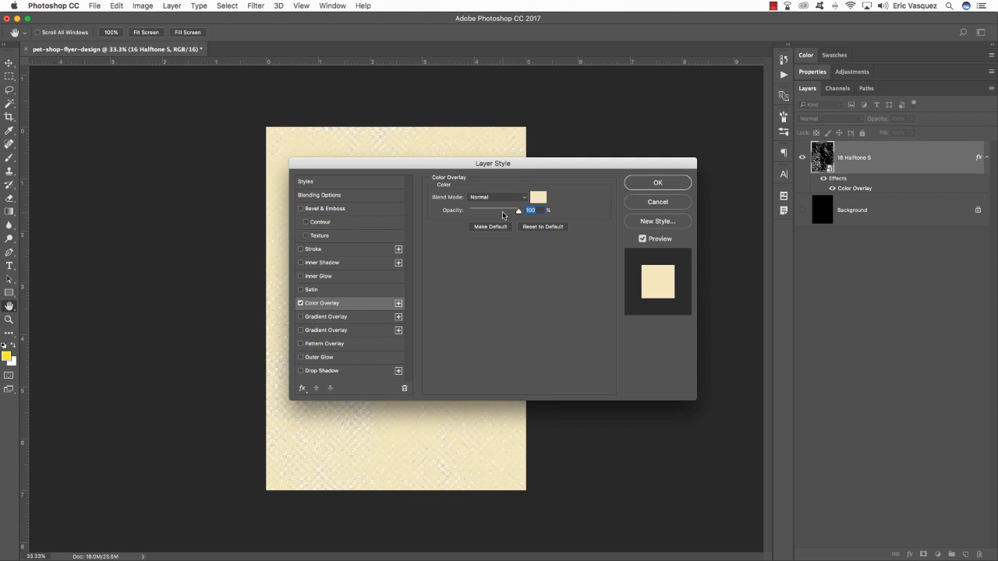
{"action": "left_click", "coordinate": [544, 198]}
{"action": "left_click_drag", "start_coordinate": [597, 376], "coordinate": [533, 369]}
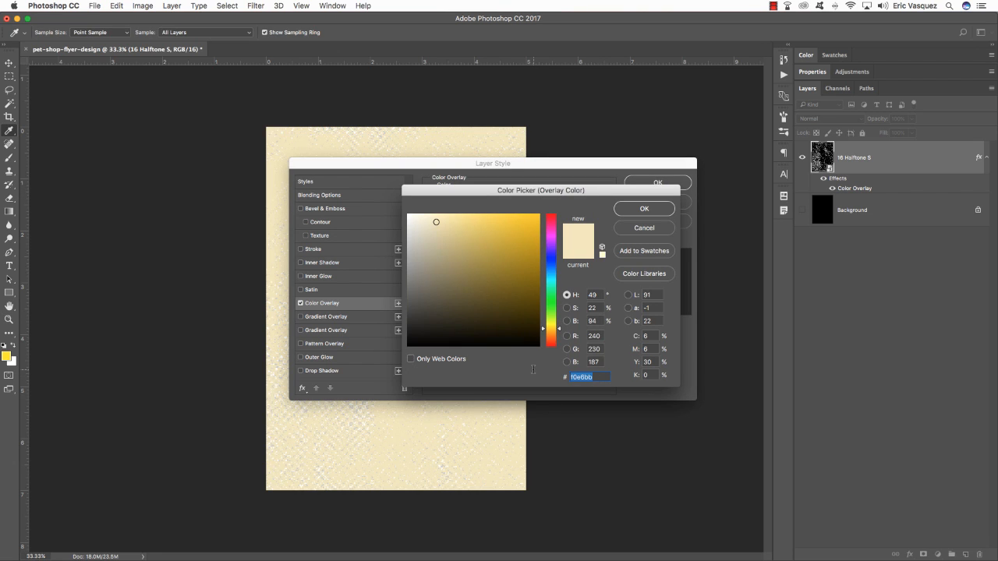
{"action": "type", "text": "17"}
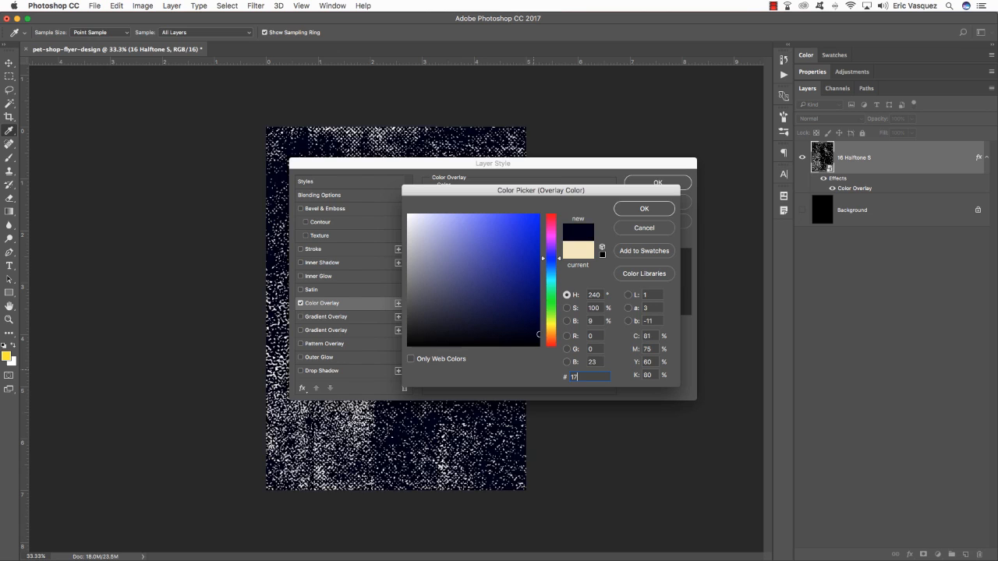
{"action": "type", "text": "5"}
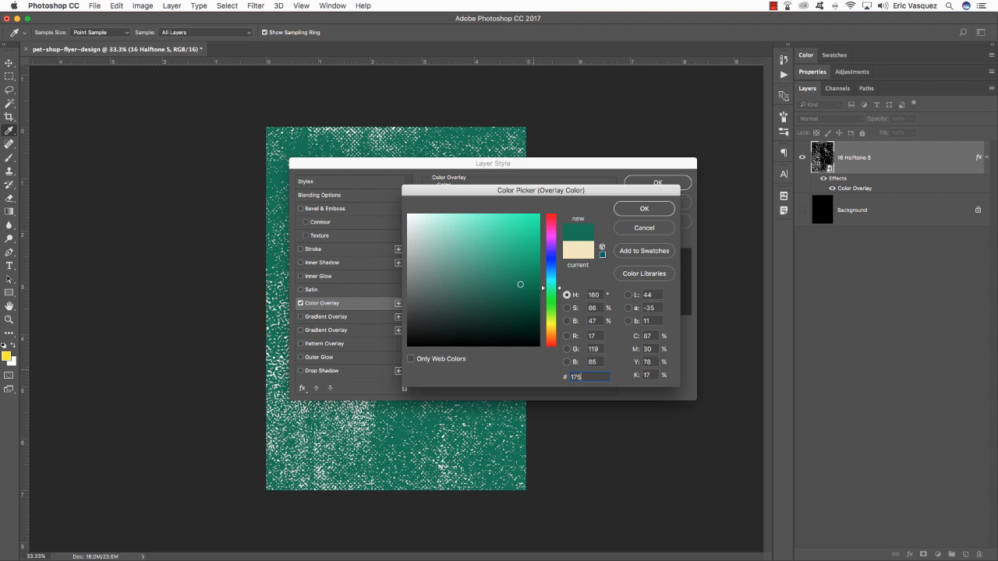
{"action": "type", "text": "B55"}
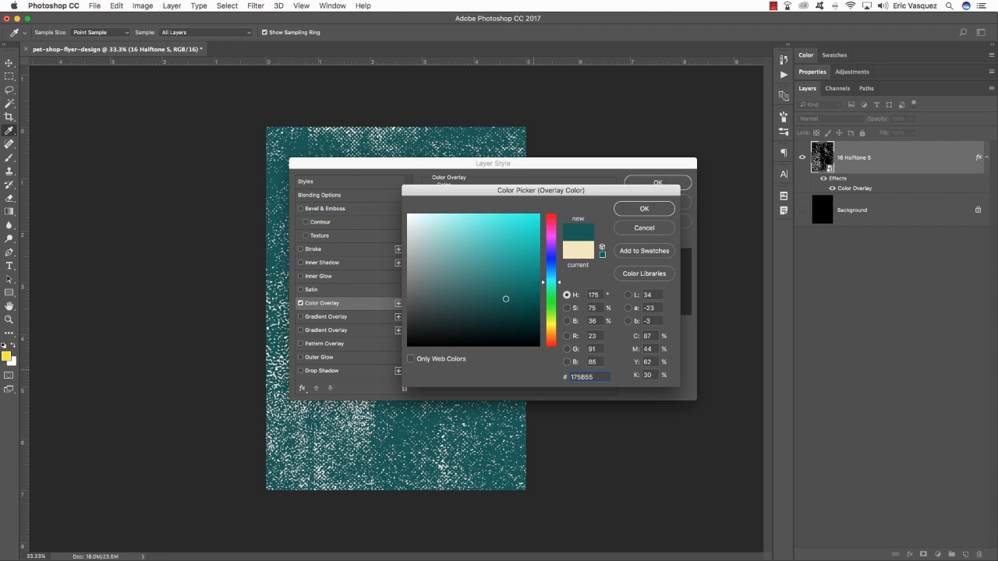
{"action": "key", "text": "Return"}
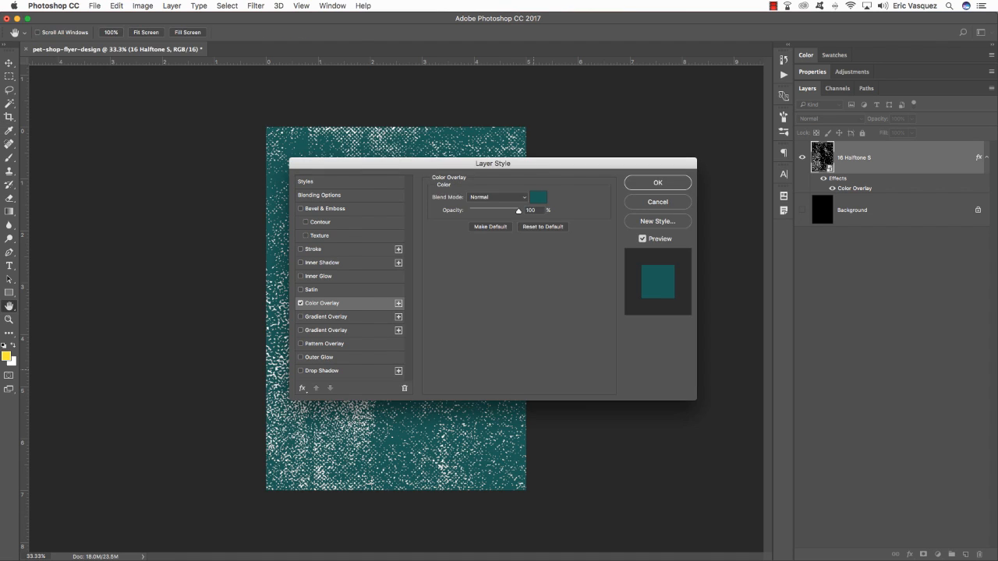
{"action": "key", "text": "Return"}
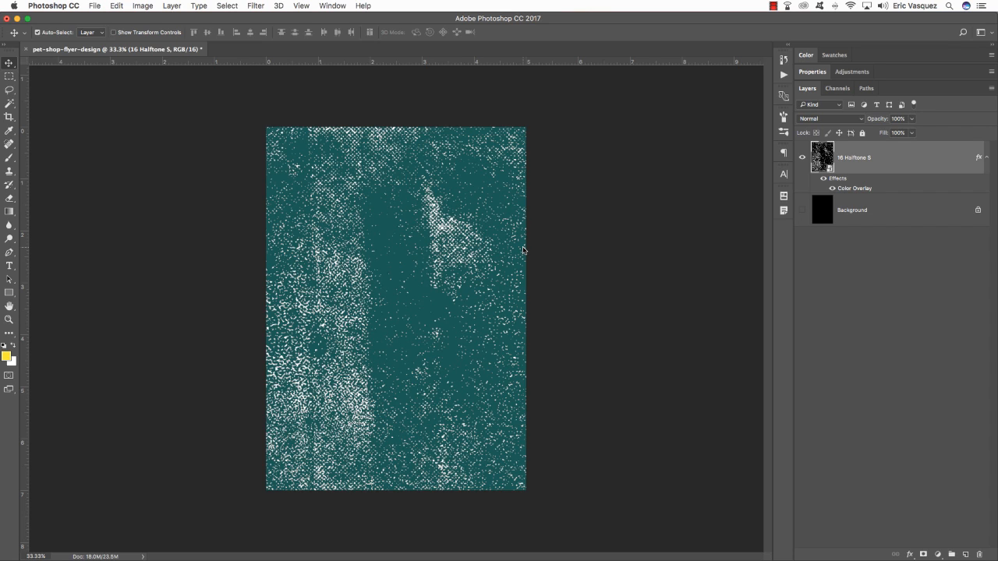
Switch to Finder, open 13 Halftone S.png in Photoshop and copy its texture into the flyer document
{"action": "key", "text": "super+Tab"}
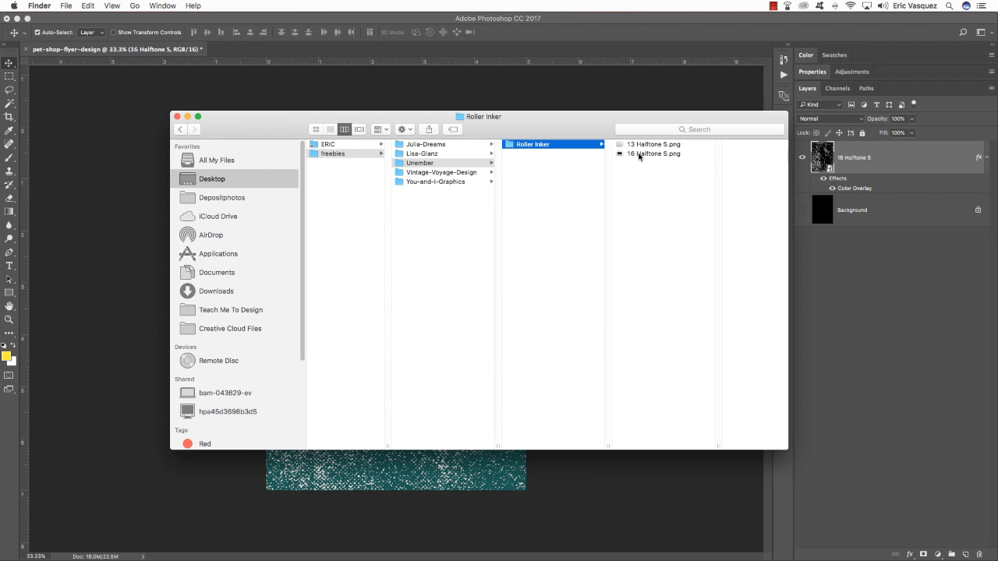
{"action": "left_click_drag", "start_coordinate": [643, 154], "coordinate": [764, 536]}
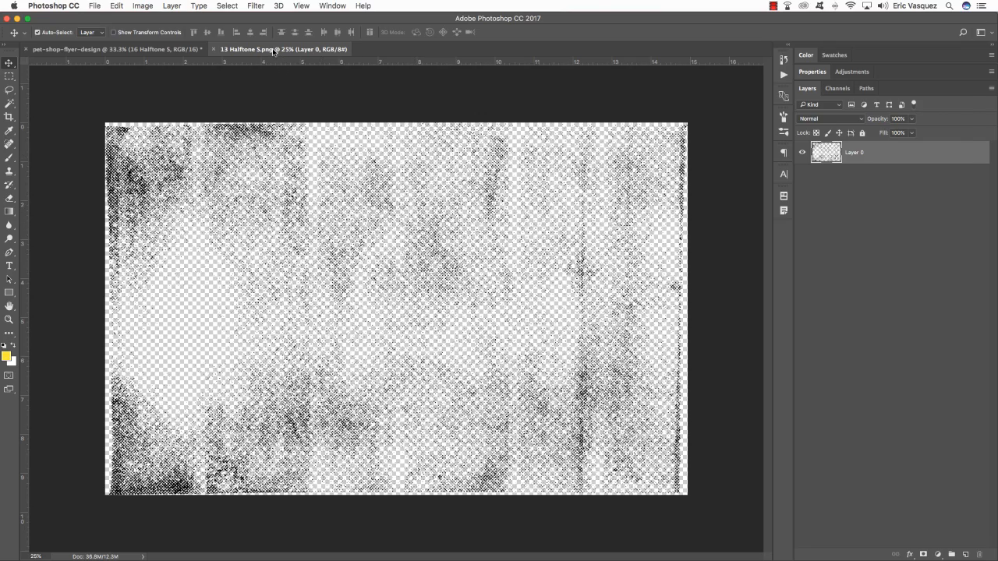
{"action": "left_click_drag", "start_coordinate": [277, 50], "coordinate": [590, 291]}
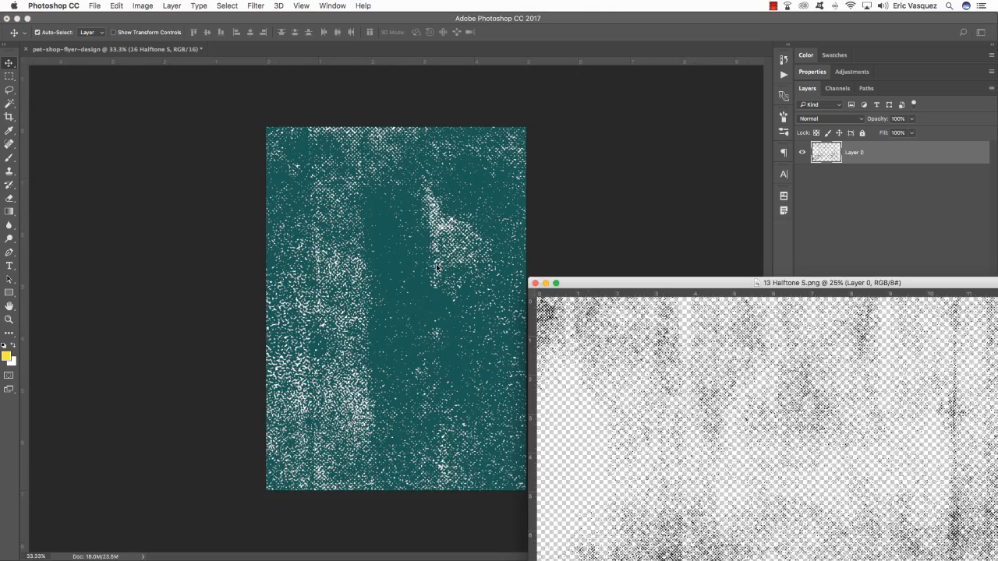
{"action": "left_click_drag", "start_coordinate": [590, 350], "coordinate": [436, 267]}
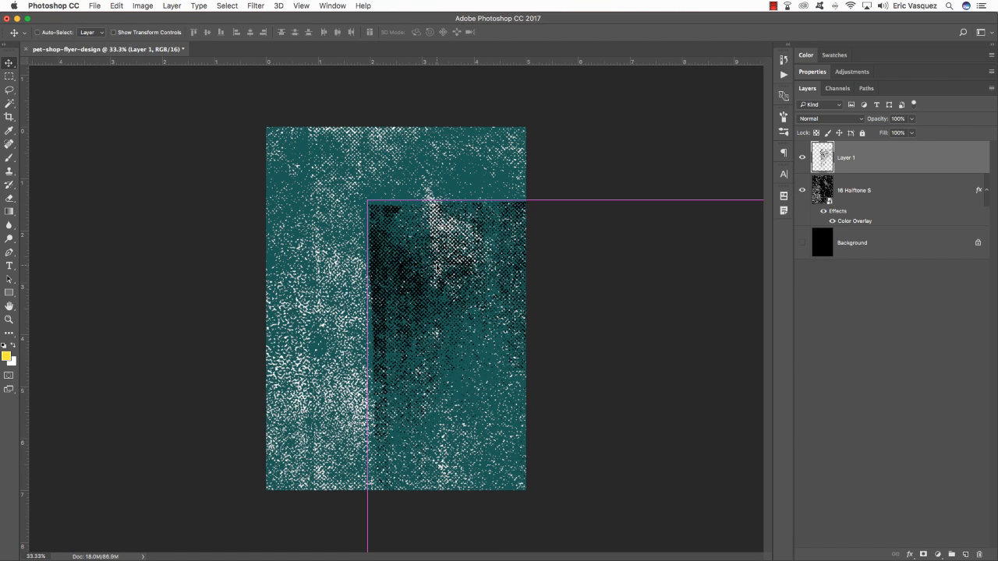
Convert the newly added texture layer to a smart object and rename it 13 Halftone S
{"action": "right_click", "coordinate": [918, 153]}
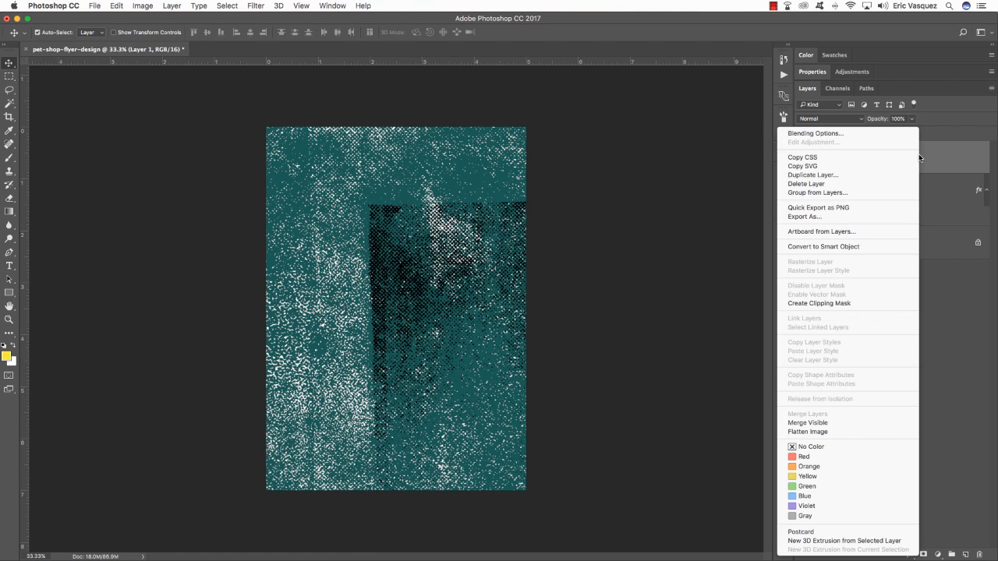
{"action": "left_click", "coordinate": [824, 247]}
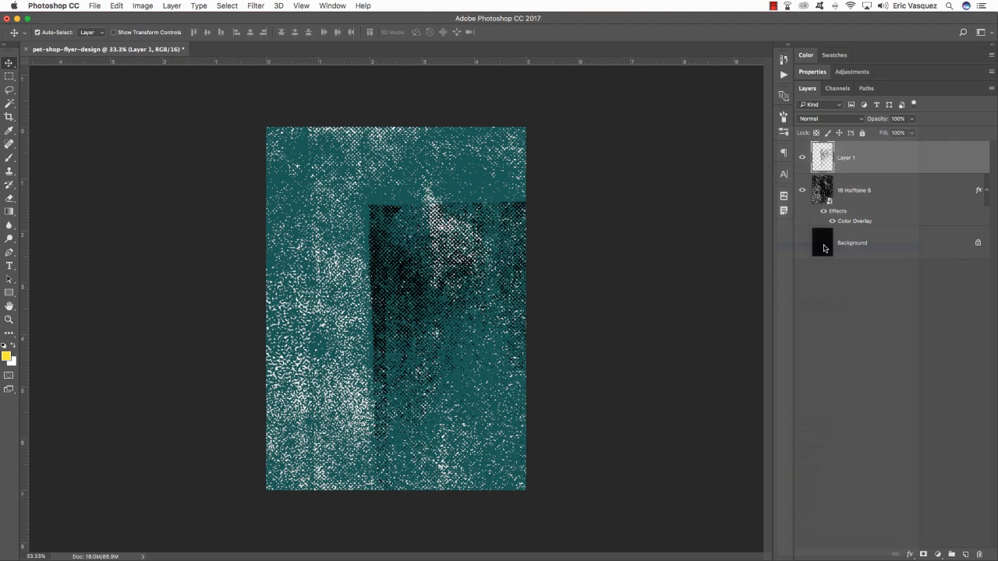
{"action": "double_click", "coordinate": [853, 159]}
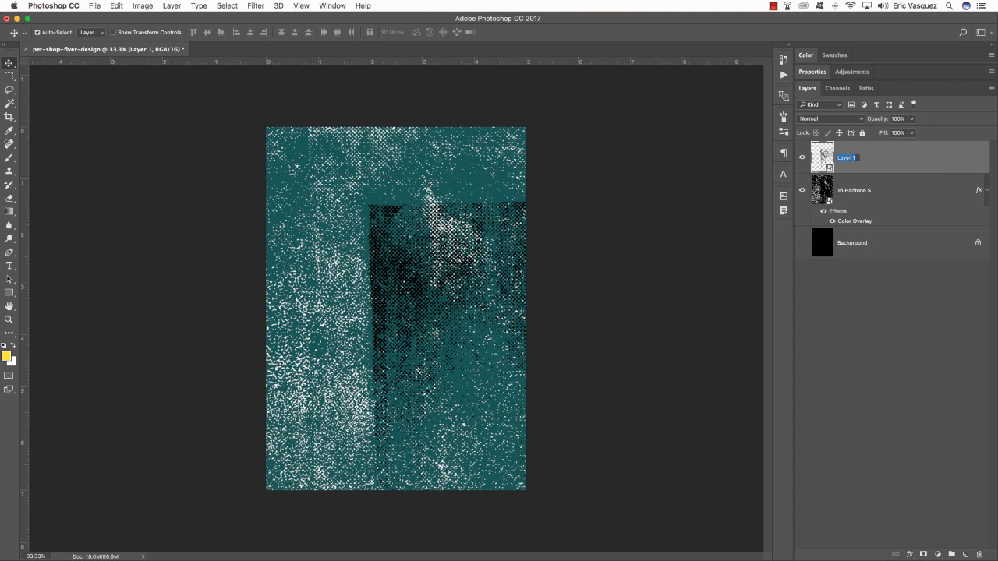
{"action": "type", "text": "13 Halftone S"}
{"action": "key", "text": "Return"}
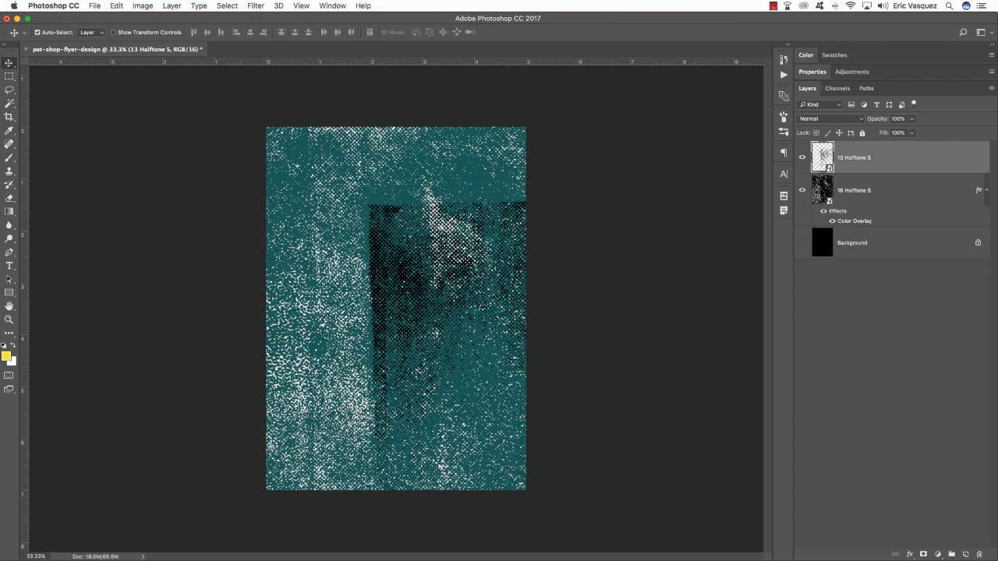
Scale the 13 Halftone S texture to about 53.5%, rotate it 90 degrees and position it to cover the flyer canvas
{"action": "key", "text": "ctrl+t"}
{"action": "left_click_drag", "start_coordinate": [493, 261], "coordinate": [334, 181]}
{"action": "left_click_drag", "start_coordinate": [446, 212], "coordinate": [349, 202]}
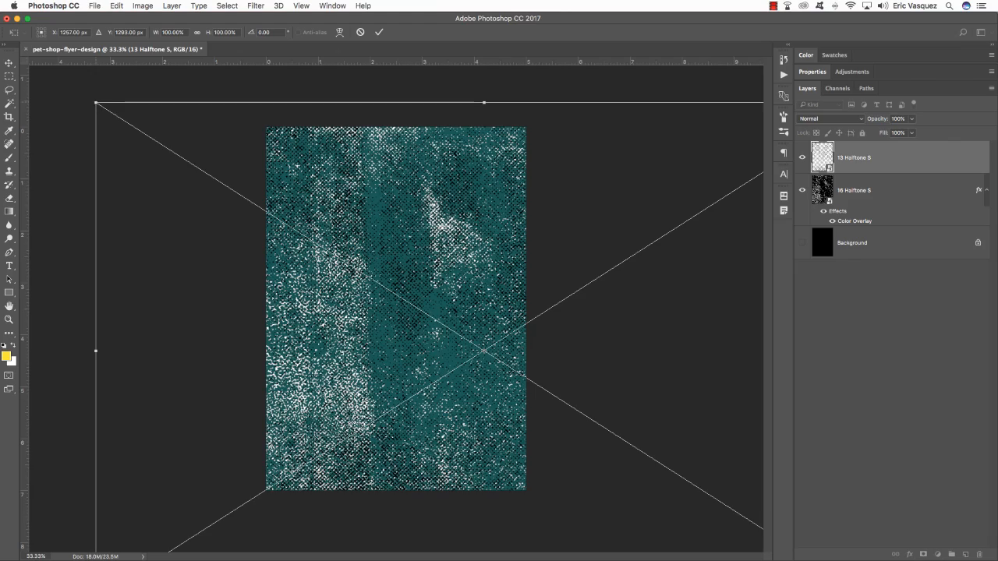
{"action": "left_click_drag", "start_coordinate": [95, 104], "coordinate": [268, 182]}
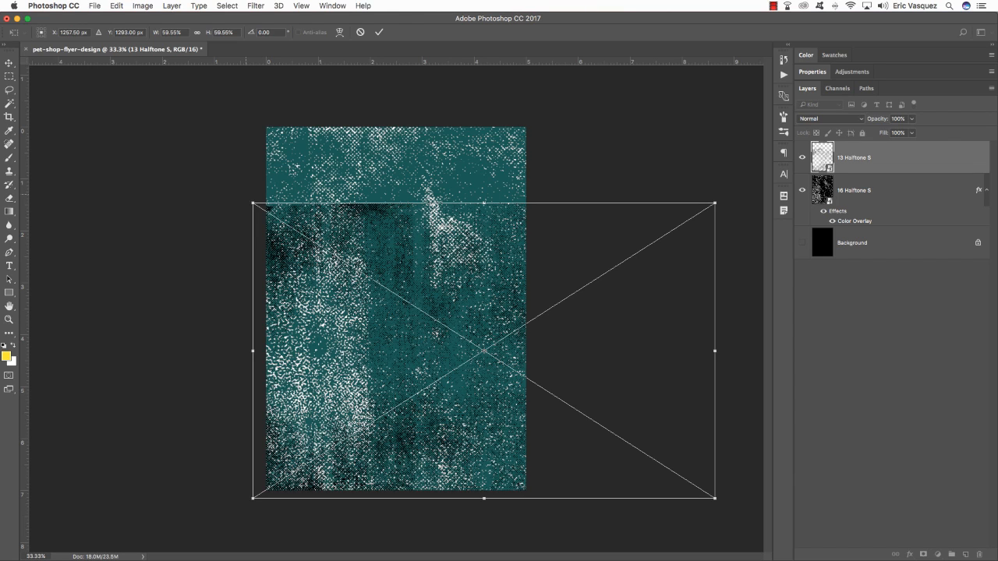
{"action": "left_click_drag", "start_coordinate": [246, 196], "coordinate": [594, 154]}
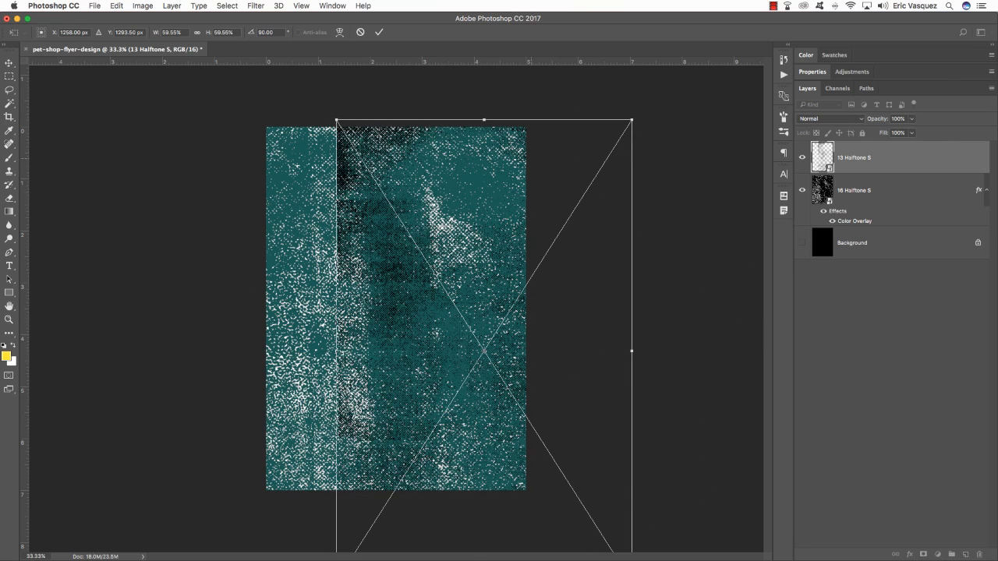
{"action": "left_click_drag", "start_coordinate": [506, 178], "coordinate": [421, 143]}
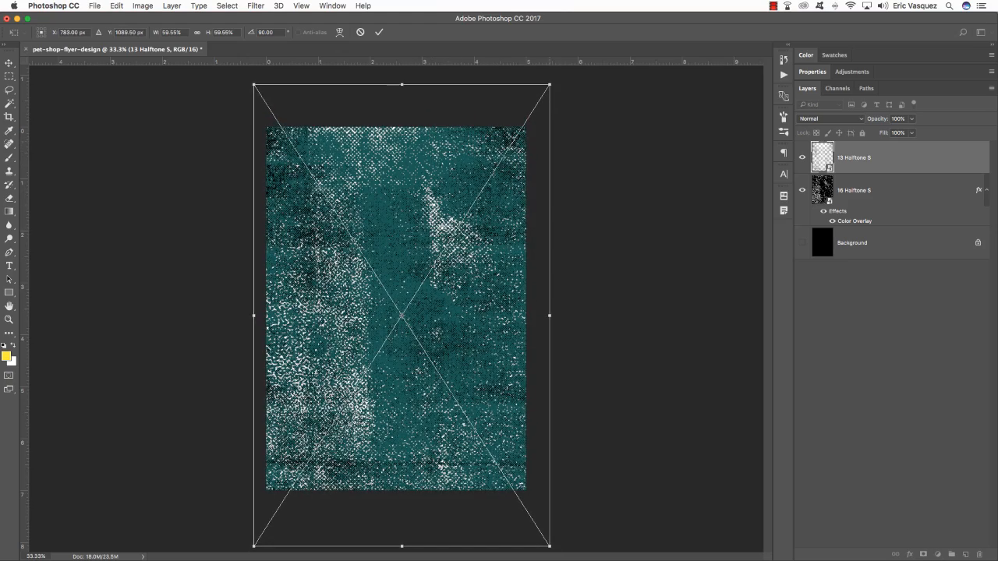
{"action": "left_click_drag", "start_coordinate": [549, 84], "coordinate": [529, 115]}
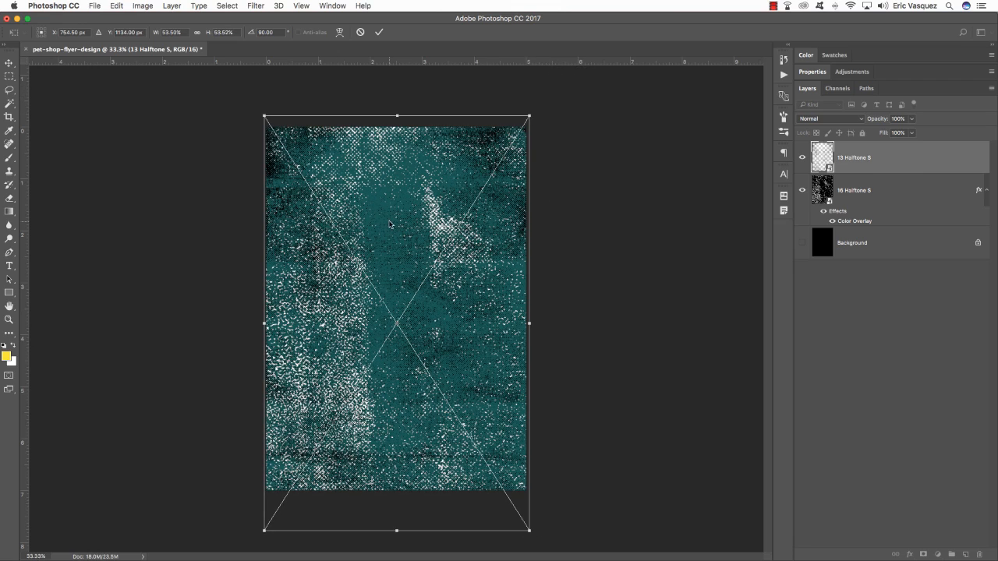
{"action": "key", "text": "Return"}
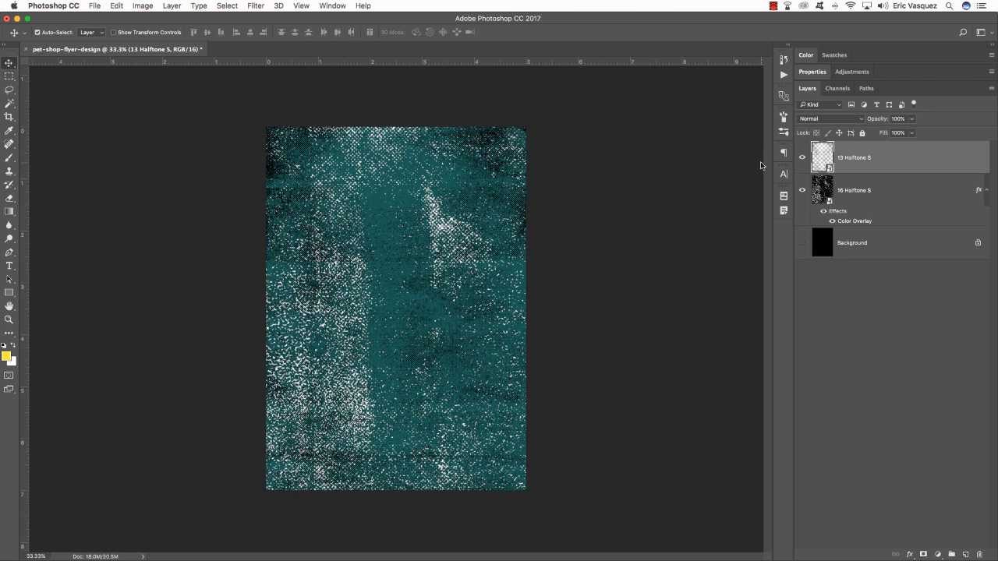
Apply a Color Overlay in #FFDC2D to the 13 Halftone S layer
{"action": "double_click", "coordinate": [978, 156]}
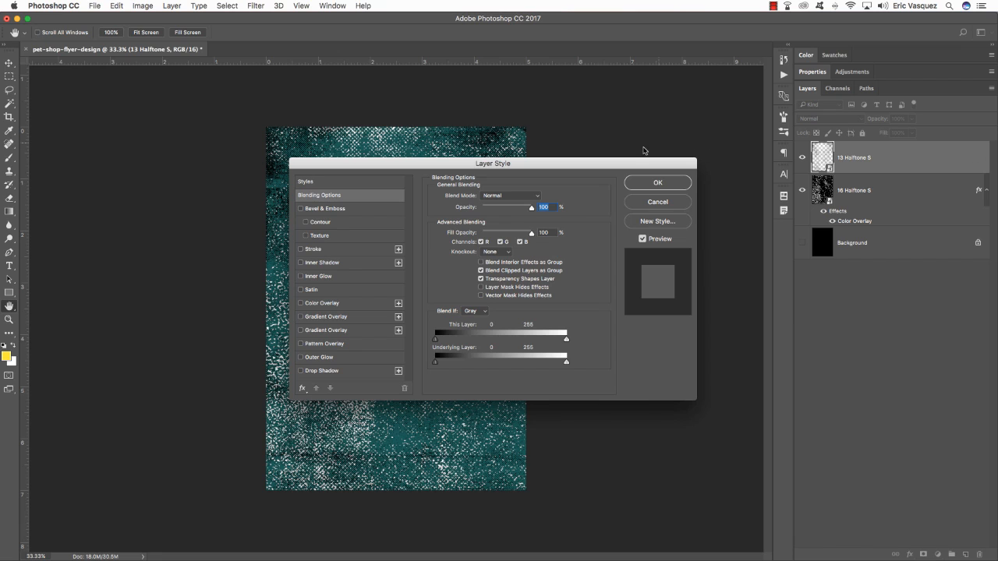
{"action": "left_click", "coordinate": [318, 304]}
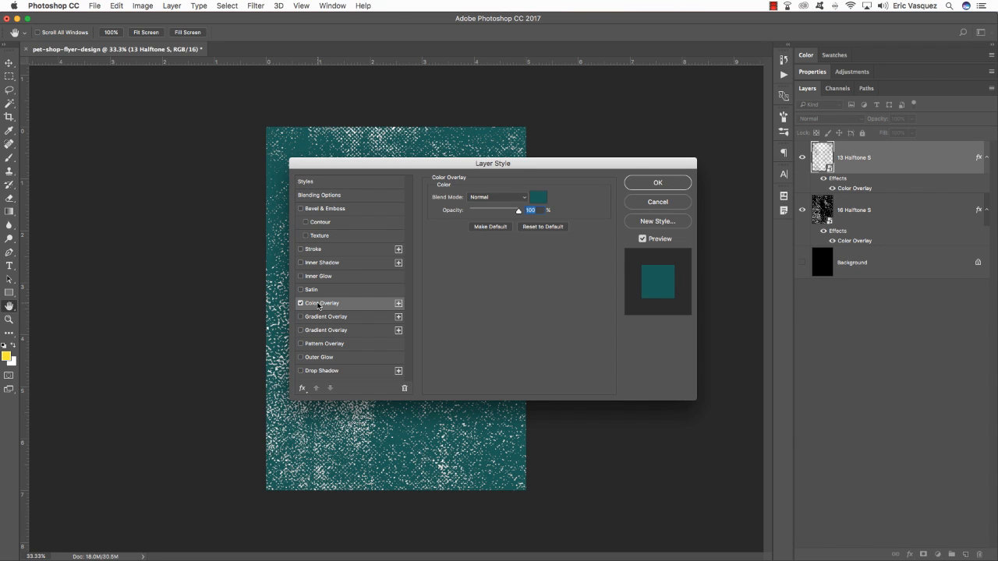
{"action": "left_click", "coordinate": [542, 198]}
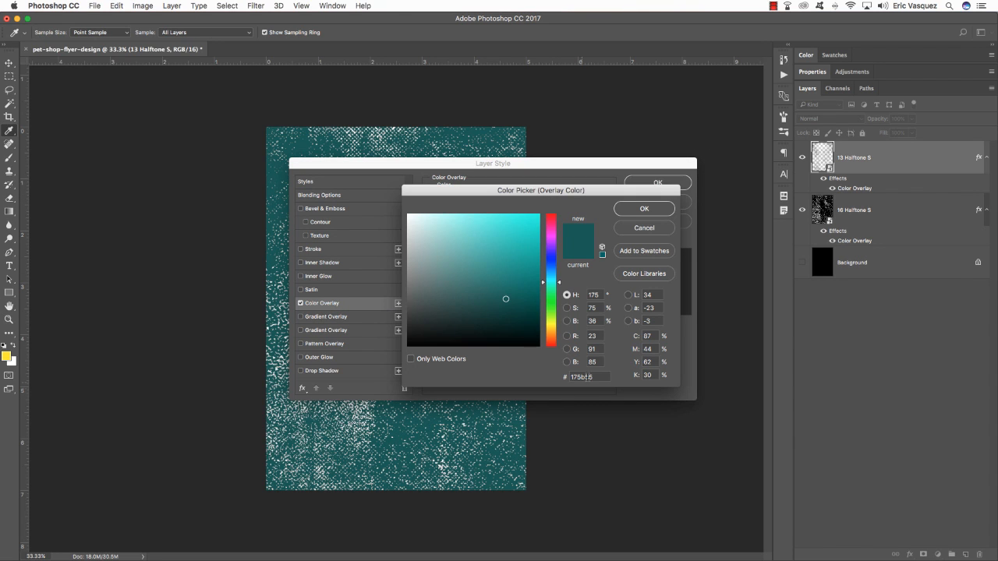
{"action": "left_click_drag", "start_coordinate": [564, 376], "coordinate": [531, 374]}
{"action": "type", "text": "FF"}
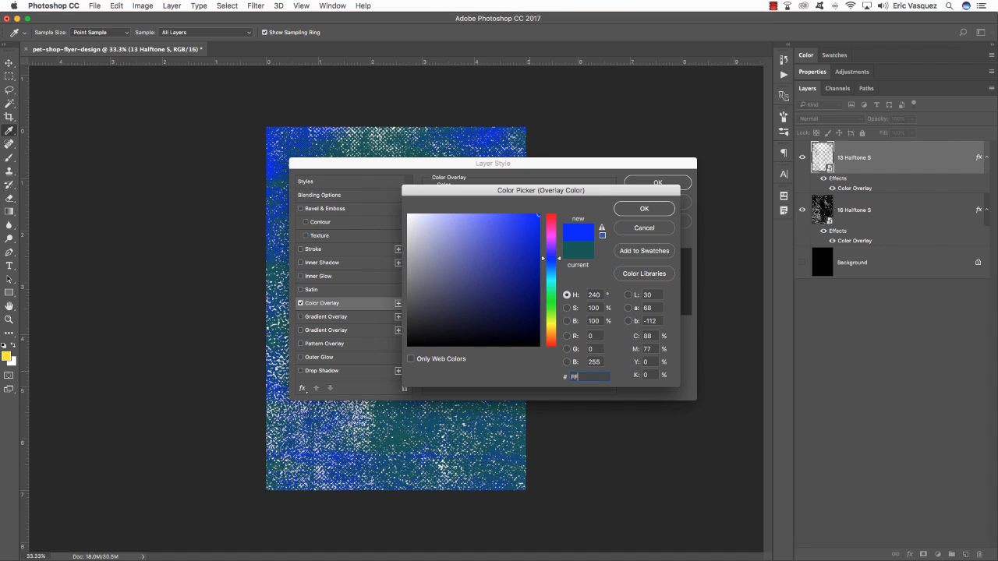
{"action": "type", "text": "DC"}
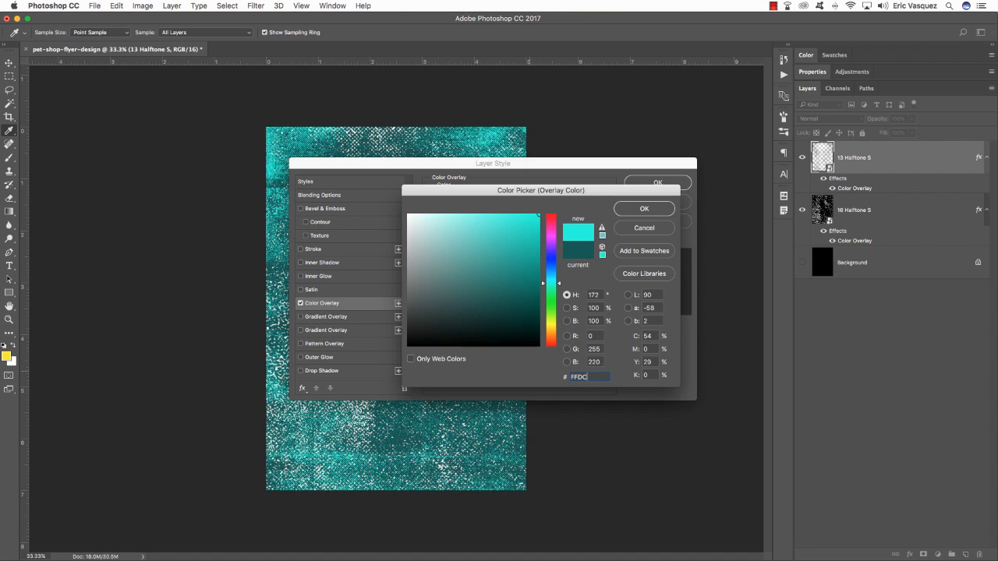
{"action": "type", "text": "2D"}
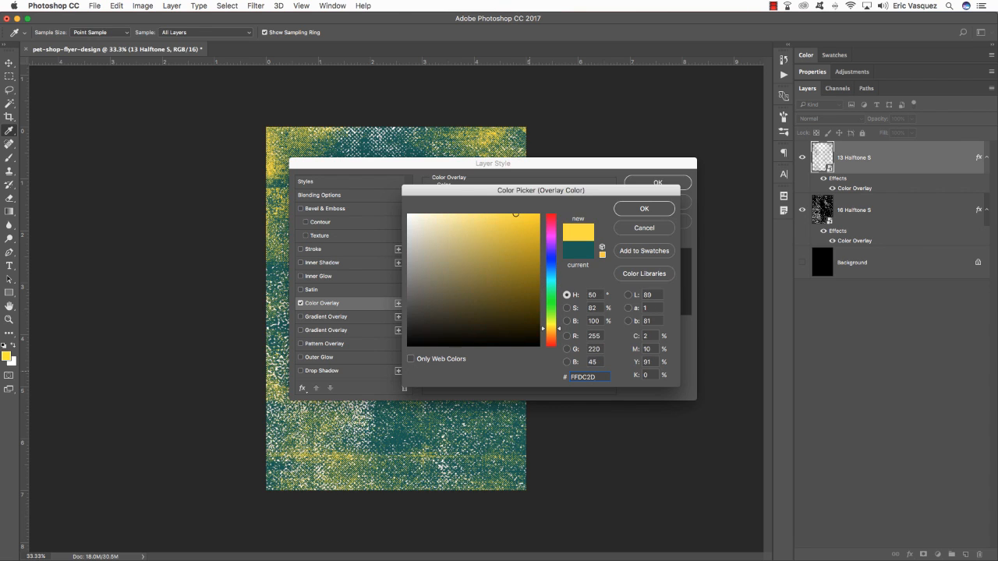
{"action": "key", "text": "Return"}
{"action": "key", "text": "Return"}
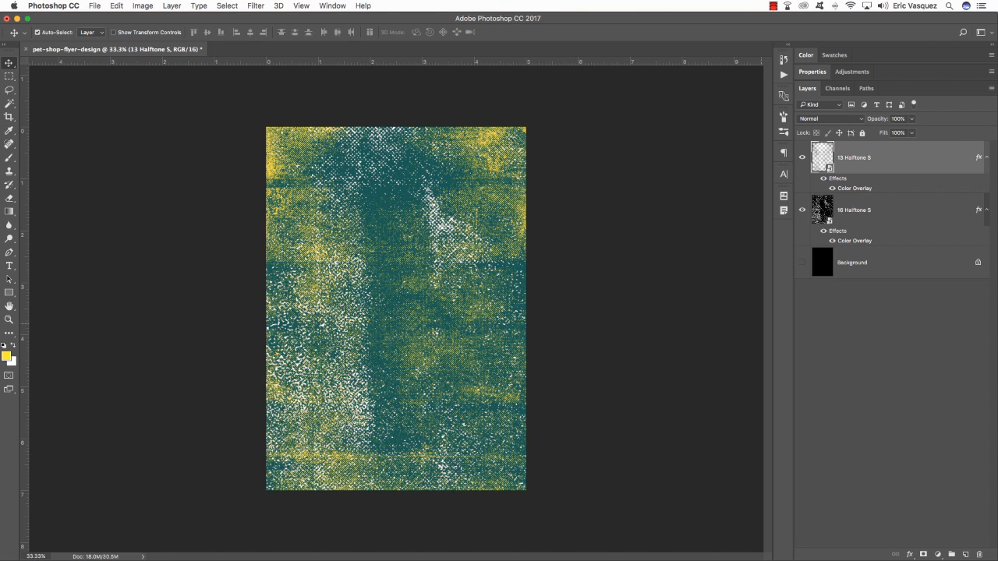
Collapse the effects lists of both halftone layers and make the black Background layer visible
{"action": "left_click", "coordinate": [985, 200]}
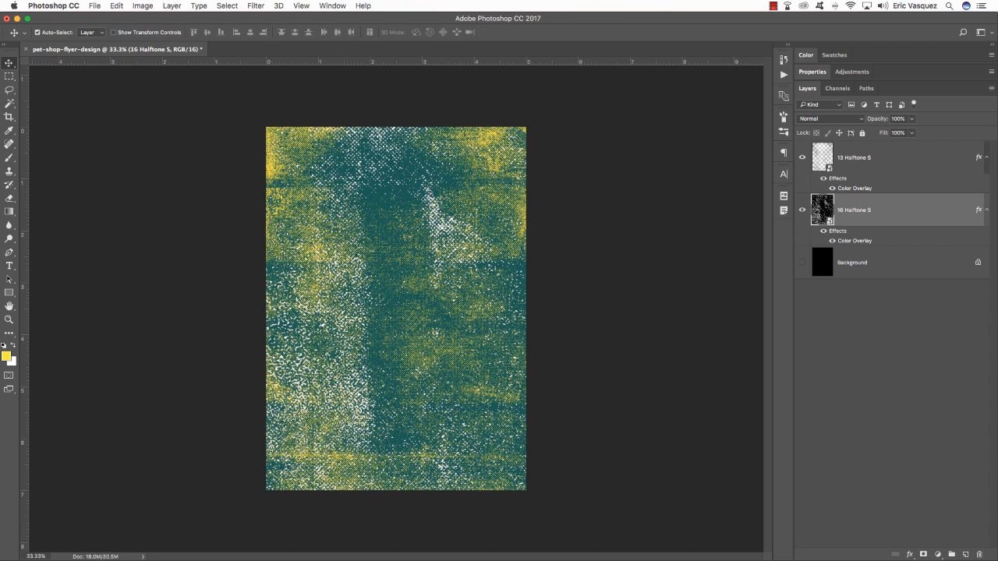
{"action": "left_click", "coordinate": [986, 157]}
{"action": "left_click", "coordinate": [986, 191]}
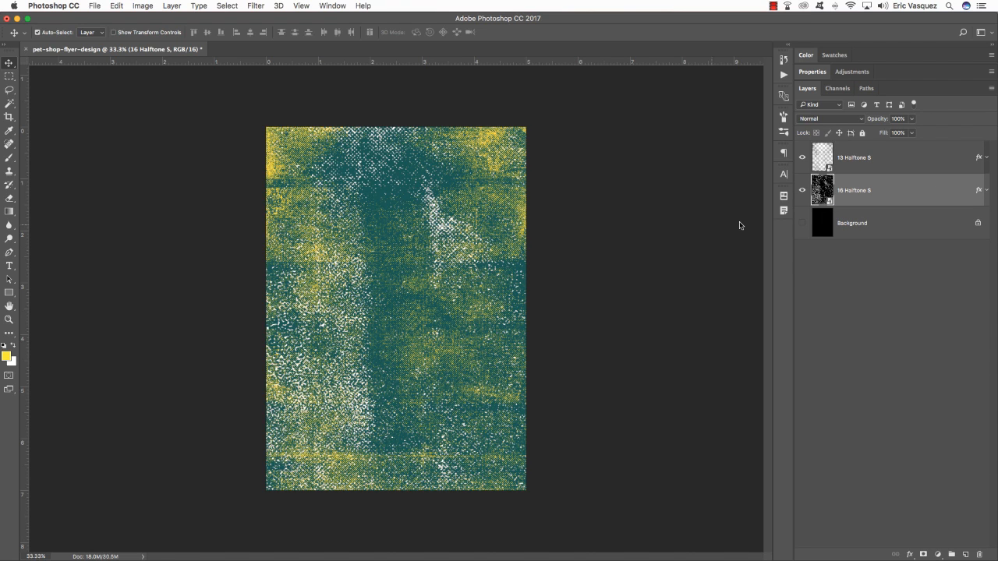
{"action": "left_click", "coordinate": [801, 223]}
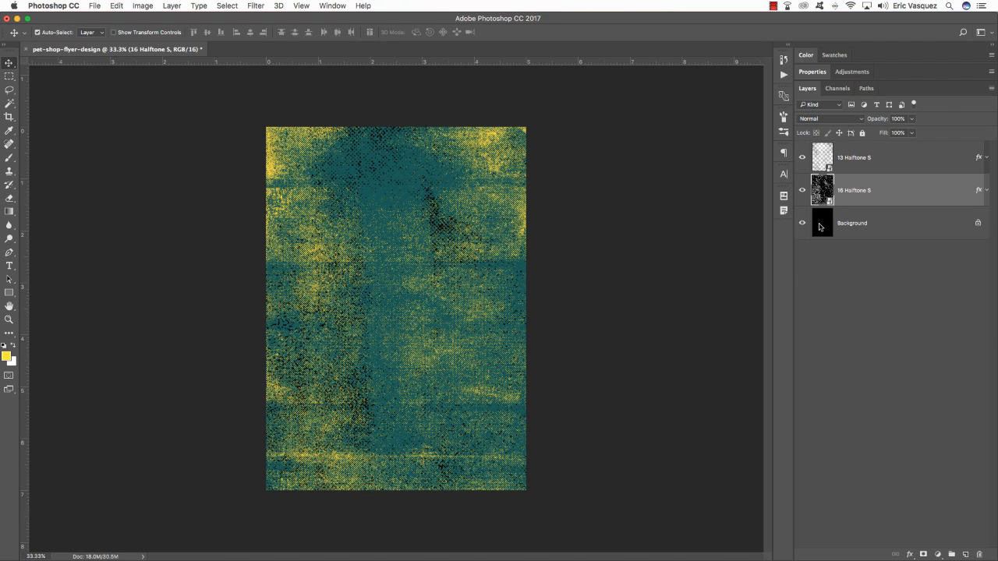
Add a Hue/Saturation adjustment layer above 13 Halftone S and turn on Colorize
{"action": "left_click", "coordinate": [870, 160]}
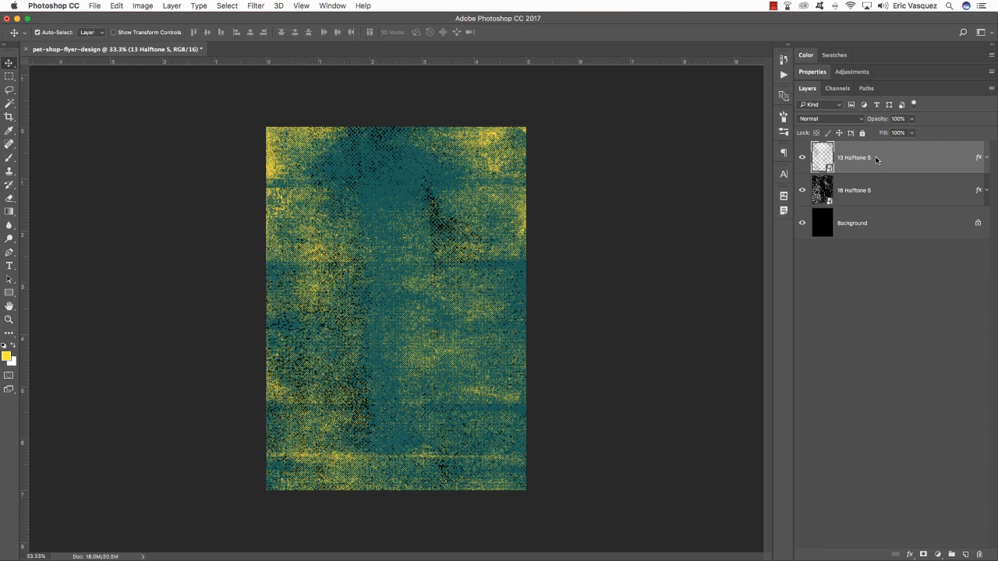
{"action": "left_click", "coordinate": [938, 554]}
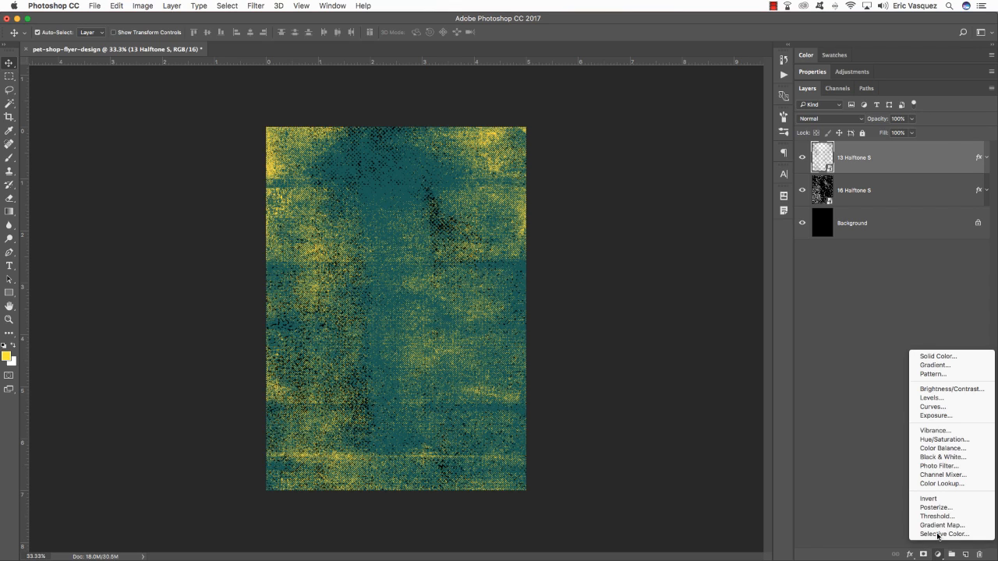
{"action": "left_click", "coordinate": [929, 441]}
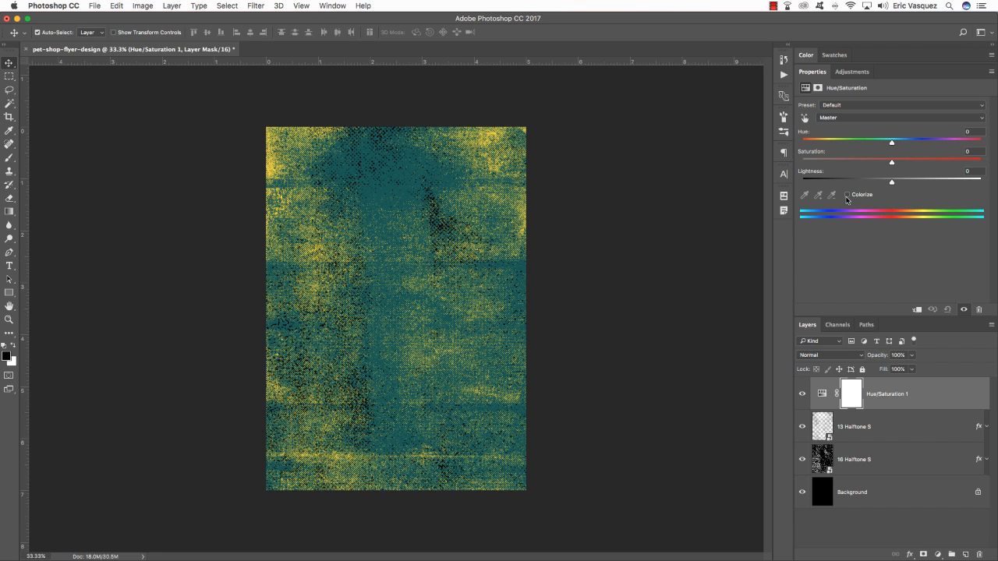
{"action": "left_click", "coordinate": [846, 195]}
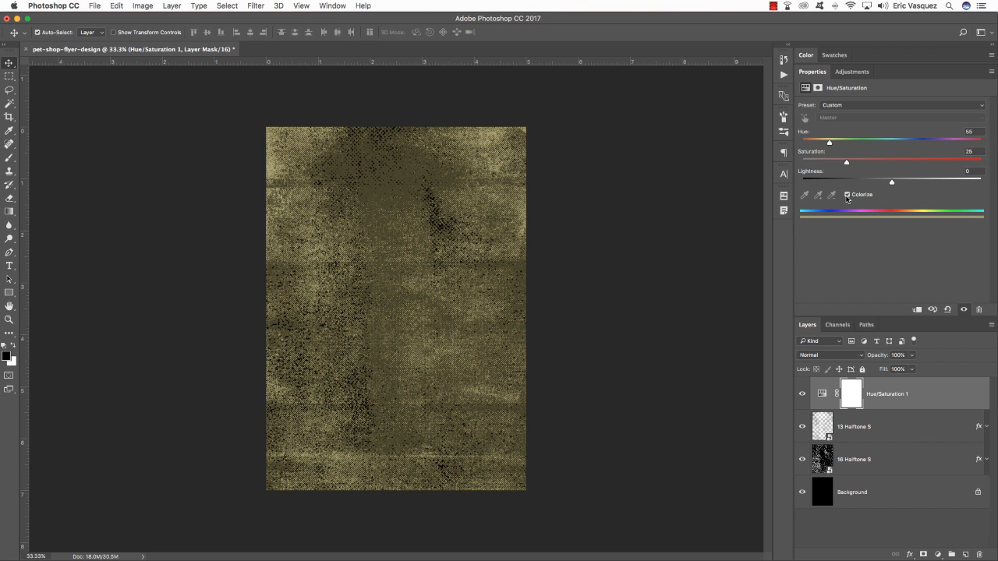
Set the adjustment's Hue to 38 and Saturation to 19, and compare the texture with the adjustment hidden and shown
{"action": "left_click_drag", "start_coordinate": [974, 131], "coordinate": [931, 132]}
{"action": "type", "text": "38"}
{"action": "left_click_drag", "start_coordinate": [972, 151], "coordinate": [946, 152]}
{"action": "type", "text": "19"}
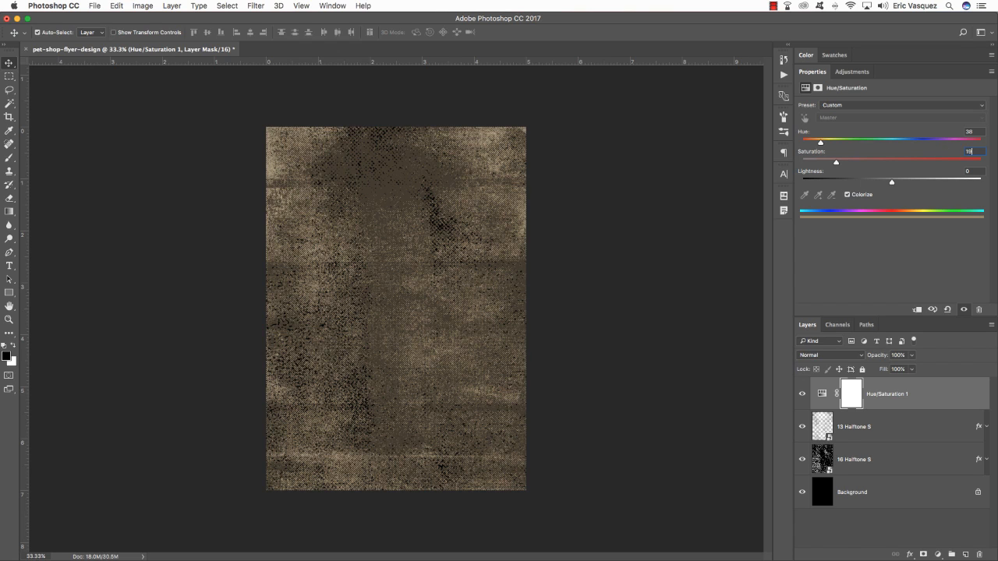
{"action": "left_click", "coordinate": [933, 398]}
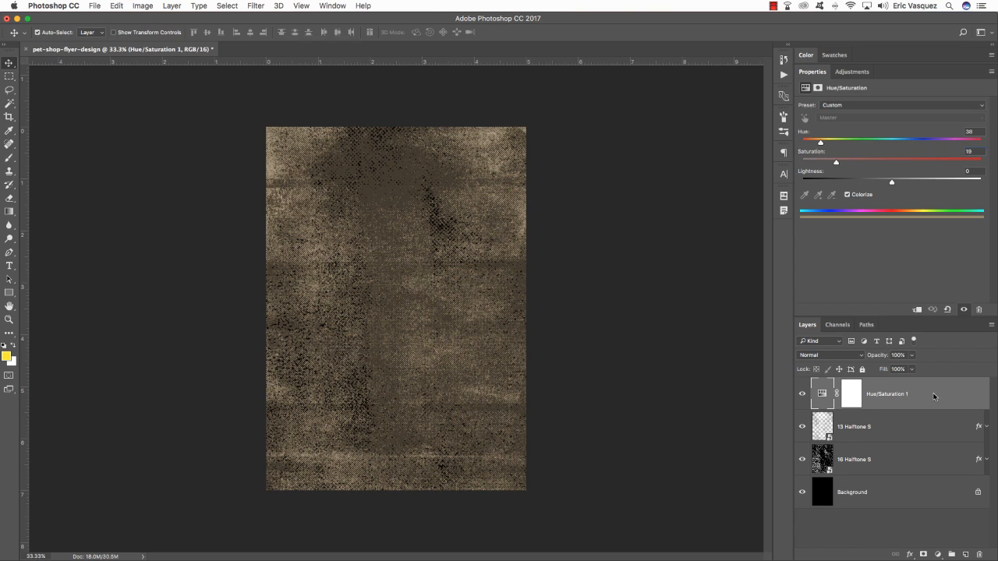
{"action": "left_click", "coordinate": [803, 395]}
{"action": "left_click", "coordinate": [802, 394]}
{"action": "left_click", "coordinate": [802, 394]}
{"action": "left_click", "coordinate": [802, 394]}
Convert the locked Background into a regular layer named BACKGROUND
{"action": "double_click", "coordinate": [889, 489]}
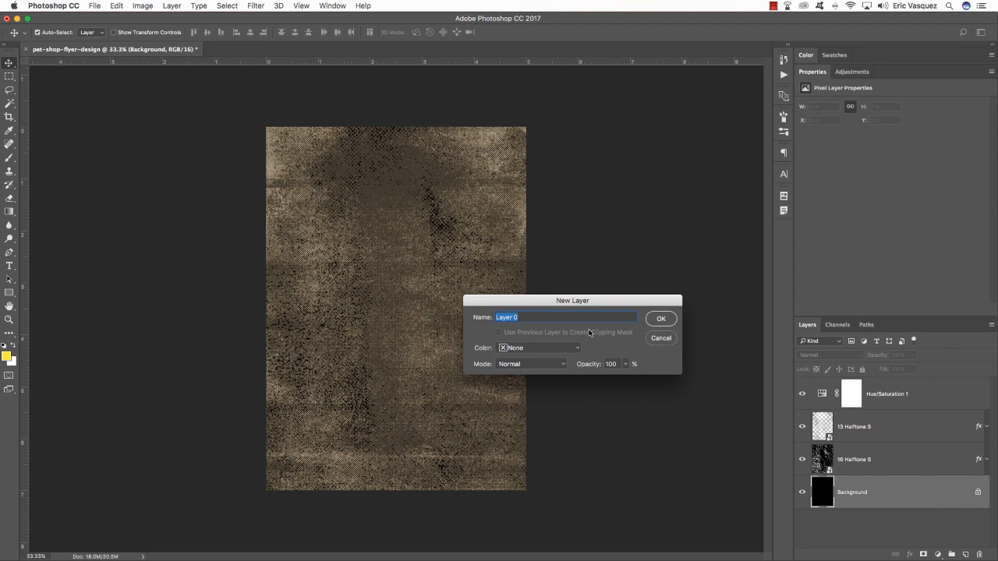
{"action": "type", "text": "BACKGROUND"}
{"action": "key", "text": "Return"}
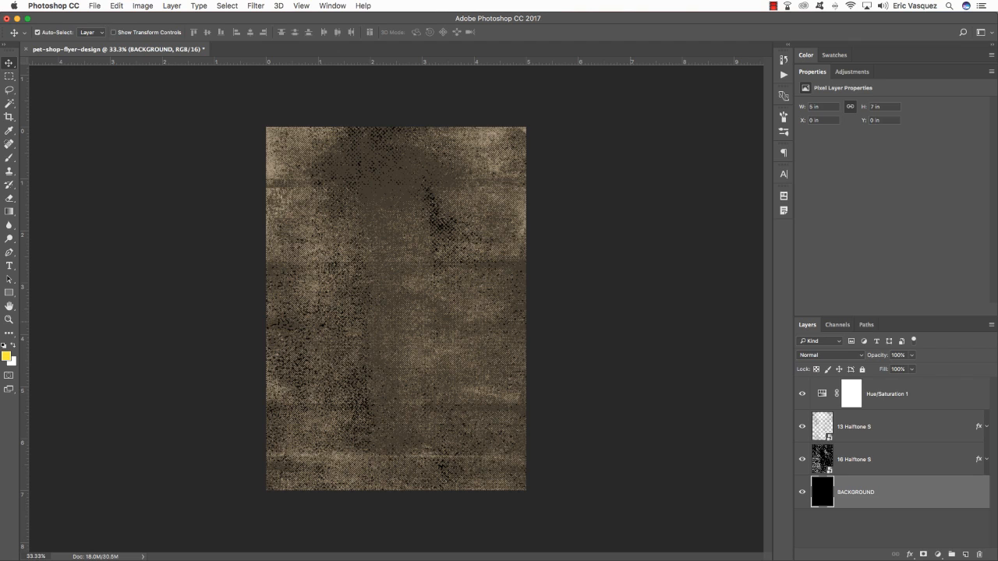
Switch to Finder, open lines_pattern-03.png from Hand Drawn Line Patterns in Photoshop and copy its stripes to the top of the flyer's layer stack
{"action": "key", "text": "super+Tab"}
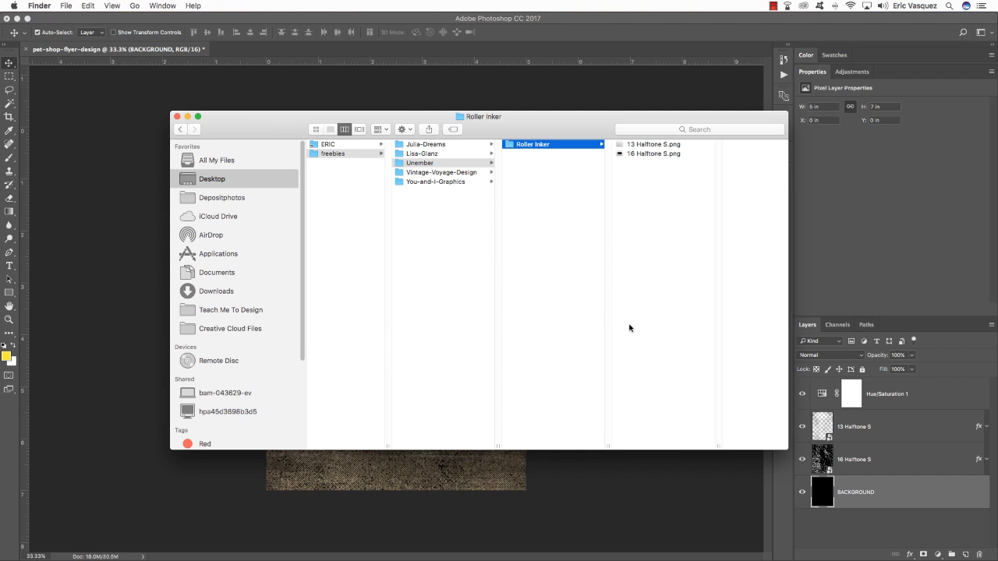
{"action": "left_click", "coordinate": [453, 181]}
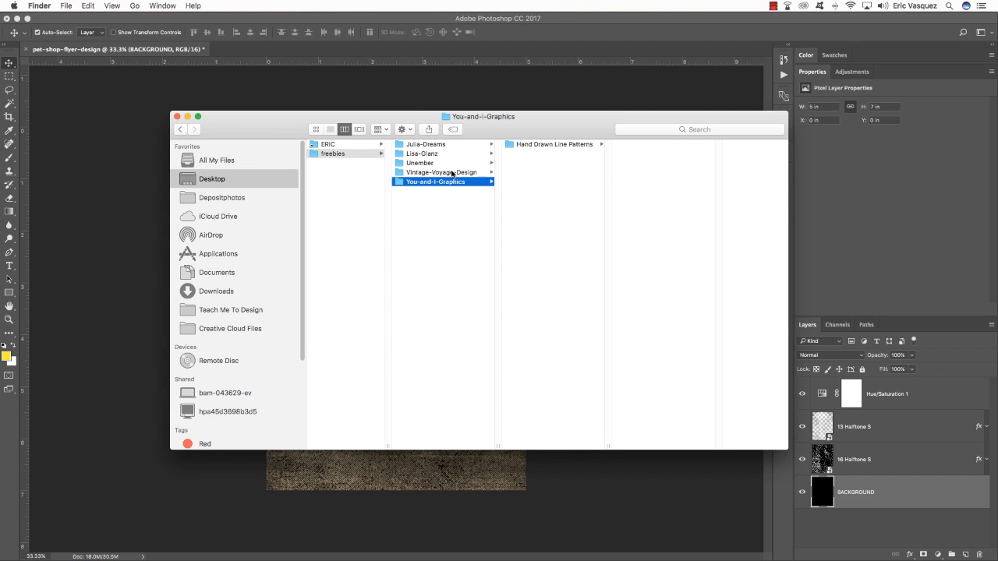
{"action": "left_click", "coordinate": [558, 148]}
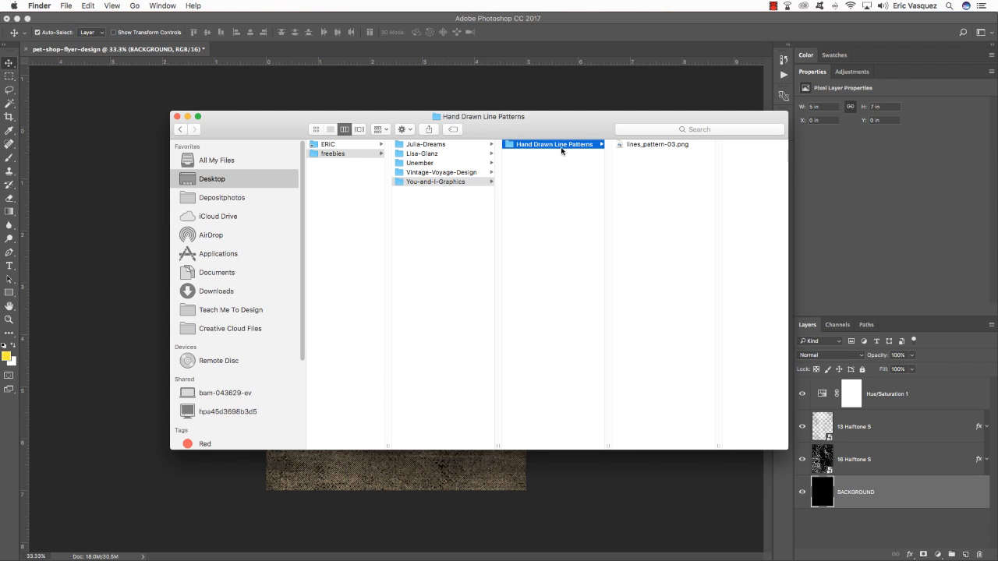
{"action": "left_click_drag", "start_coordinate": [650, 146], "coordinate": [417, 273]}
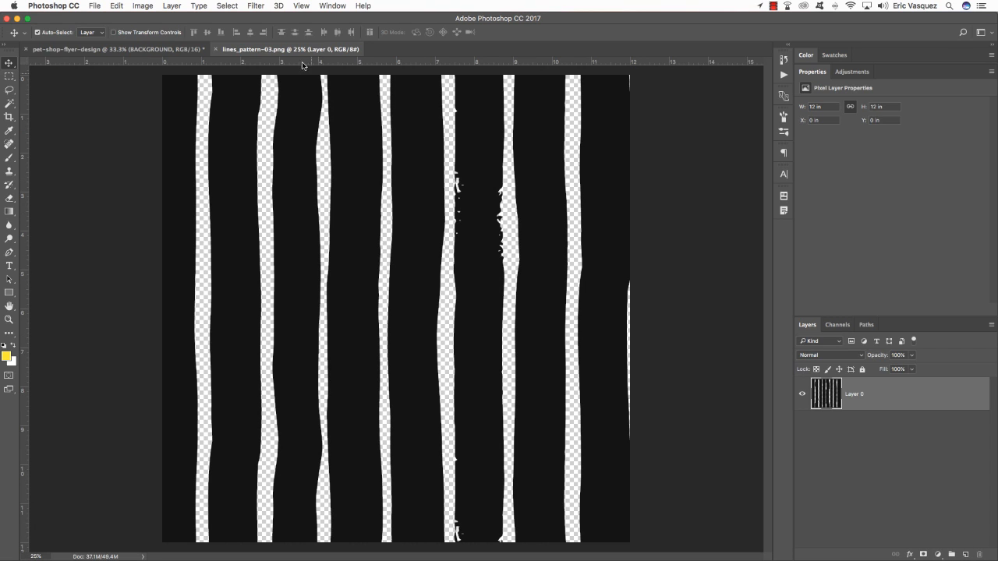
{"action": "left_click_drag", "start_coordinate": [294, 49], "coordinate": [693, 307]}
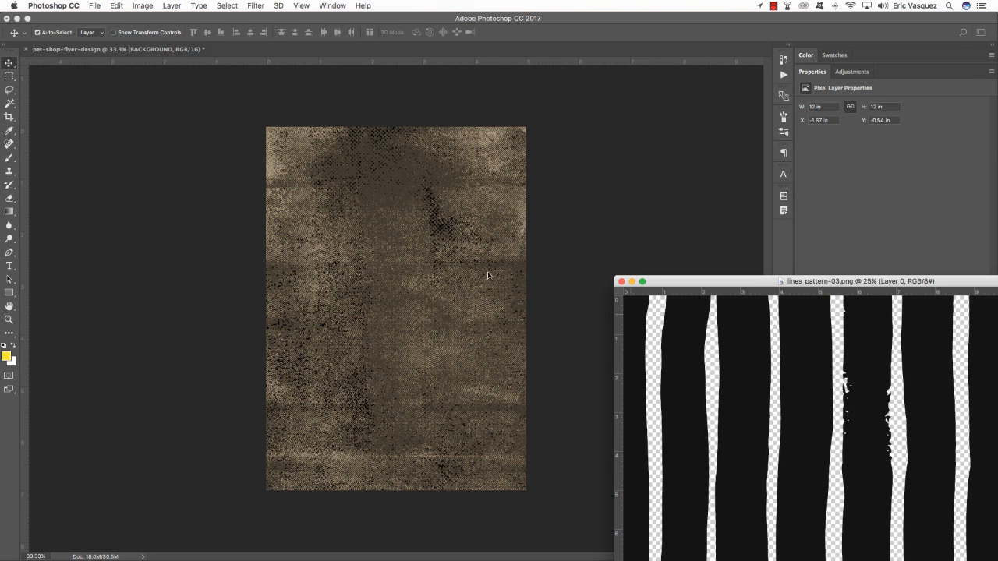
{"action": "left_click_drag", "start_coordinate": [413, 236], "coordinate": [400, 226]}
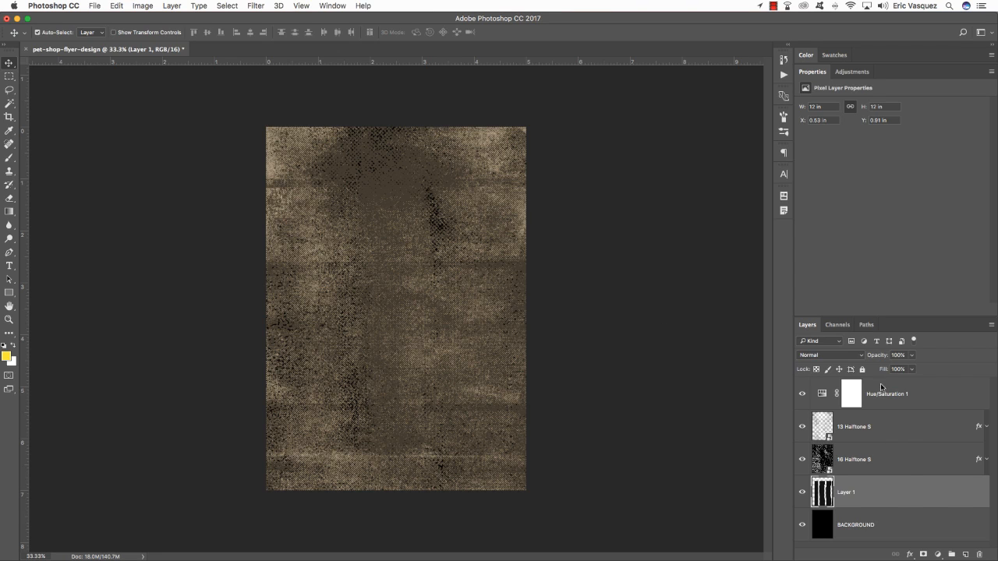
{"action": "left_click_drag", "start_coordinate": [896, 492], "coordinate": [888, 391]}
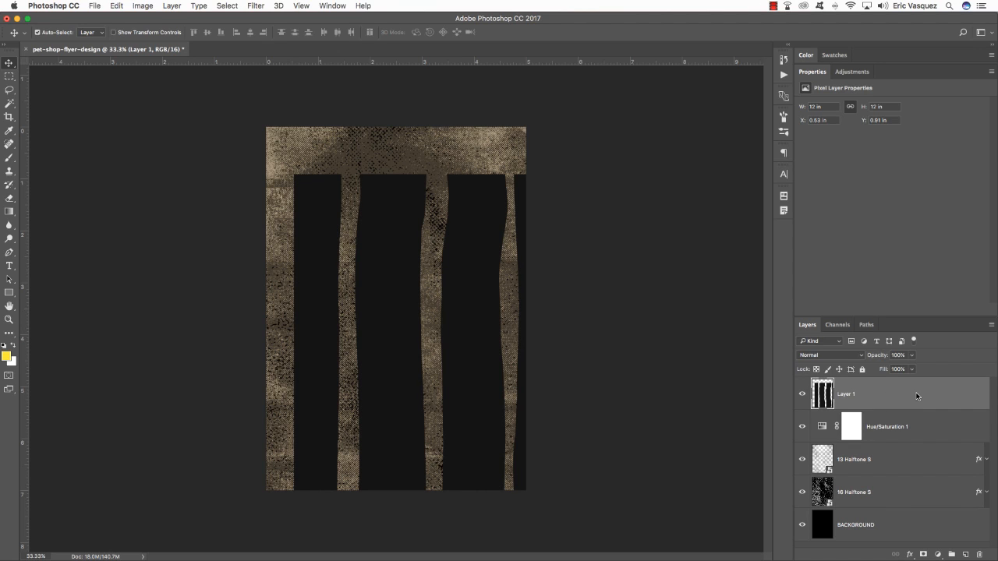
Convert the stripes layer to a smart object and rename it Lines Pattern 03
{"action": "right_click", "coordinate": [916, 395]}
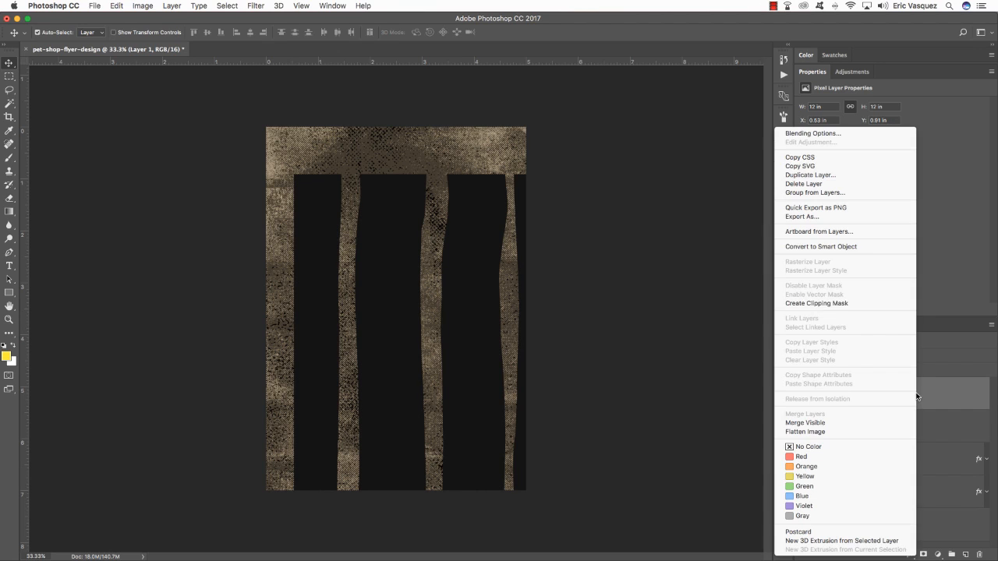
{"action": "left_click", "coordinate": [818, 246]}
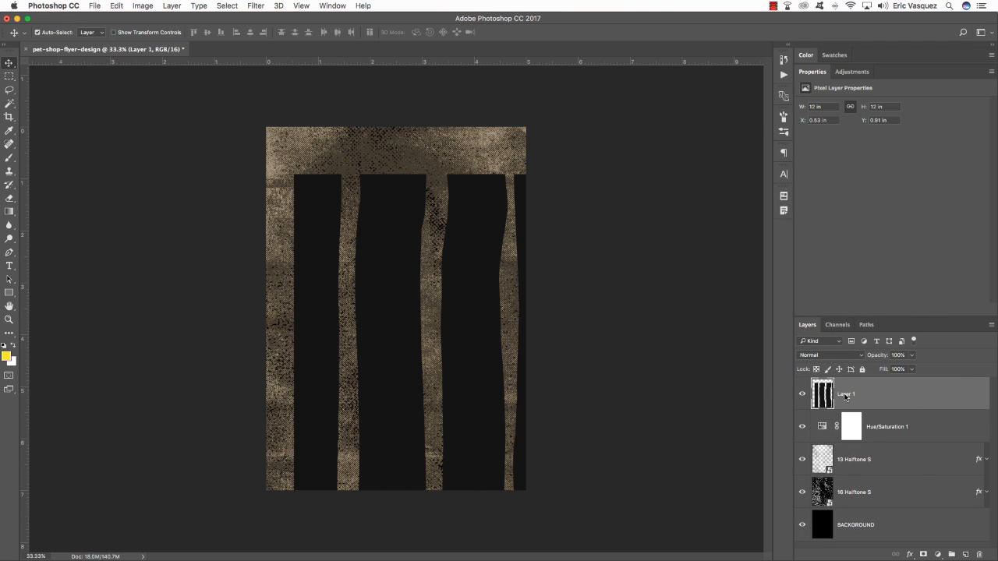
{"action": "double_click", "coordinate": [845, 395]}
{"action": "type", "text": "Lin"}
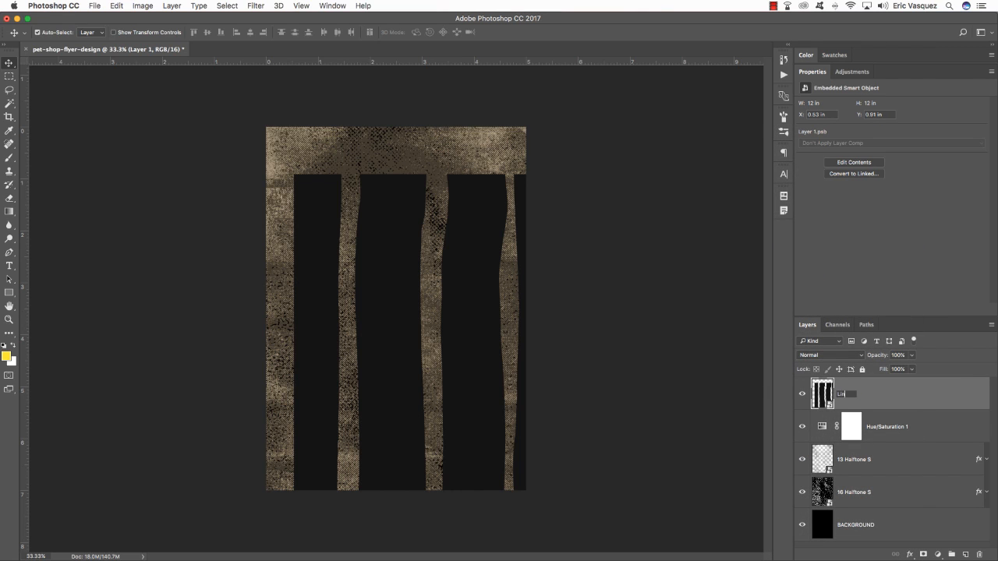
{"action": "type", "text": "es Pattern 03"}
{"action": "key", "text": "Return"}
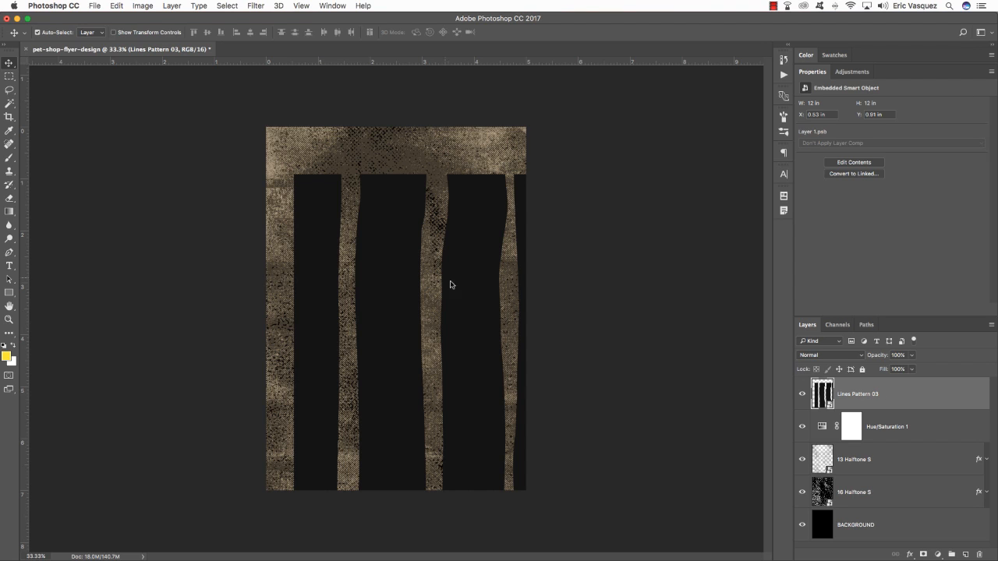
Scale the Lines Pattern 03 stripes proportionally to about 59.5% and position them to cover the whole flyer
{"action": "key", "text": "ctrl+t"}
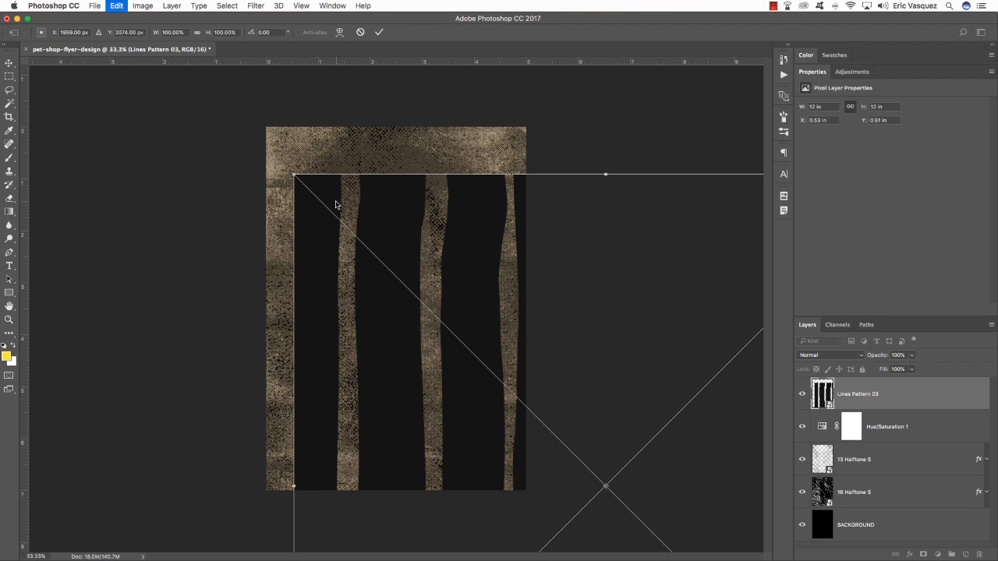
{"action": "left_click_drag", "start_coordinate": [293, 174], "coordinate": [463, 316]}
{"action": "left_click_drag", "start_coordinate": [505, 360], "coordinate": [373, 198]}
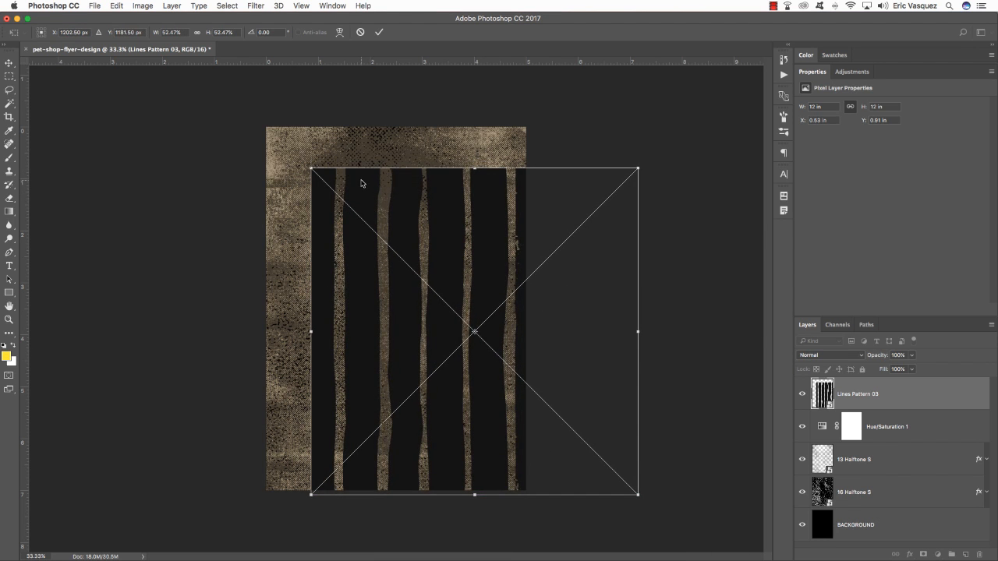
{"action": "left_click_drag", "start_coordinate": [312, 169], "coordinate": [267, 123]}
{"action": "left_click_drag", "start_coordinate": [460, 162], "coordinate": [455, 166]}
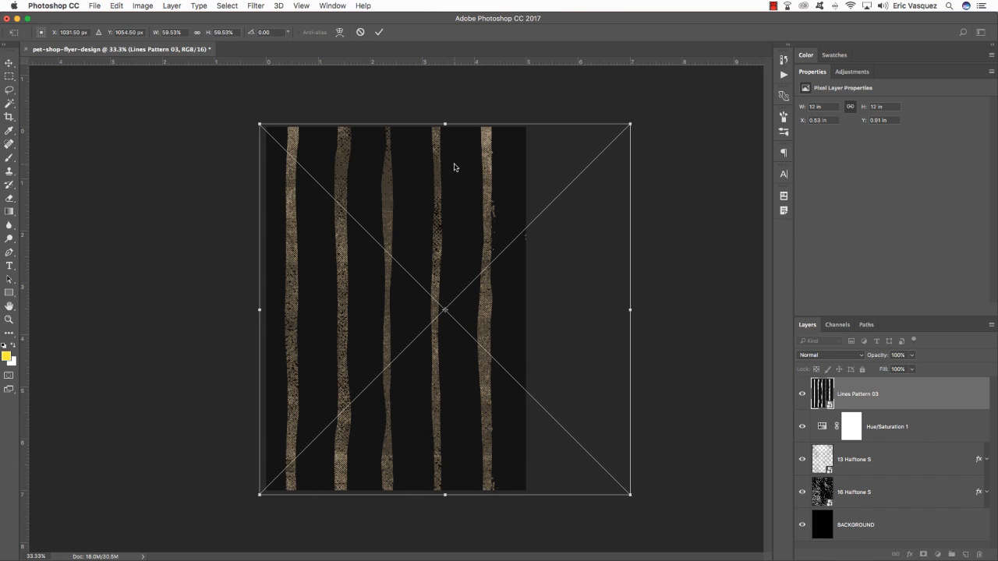
{"action": "key", "text": "Return"}
{"action": "key", "text": "Right"}
{"action": "key", "text": "Right"}
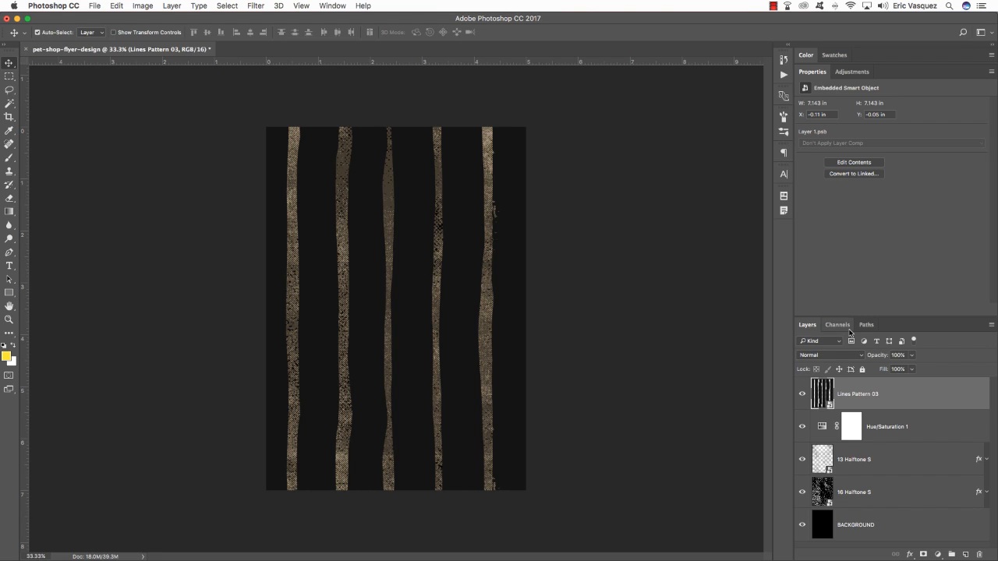
Group the Hue/Saturation adjustment, both halftone layers and BACKGROUND, and name the group TEXTURES
{"action": "double_click", "coordinate": [817, 71]}
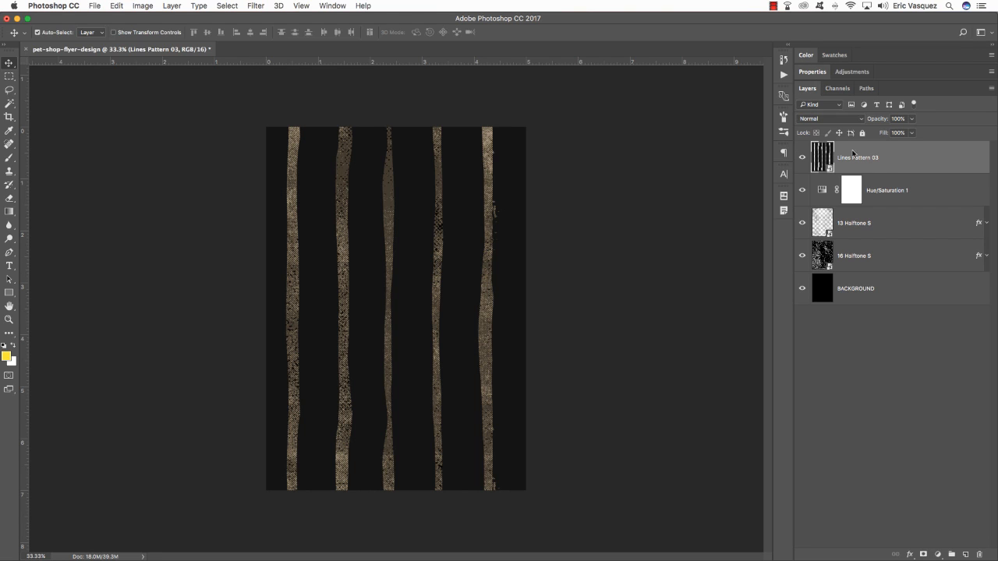
{"action": "left_click", "coordinate": [924, 189]}
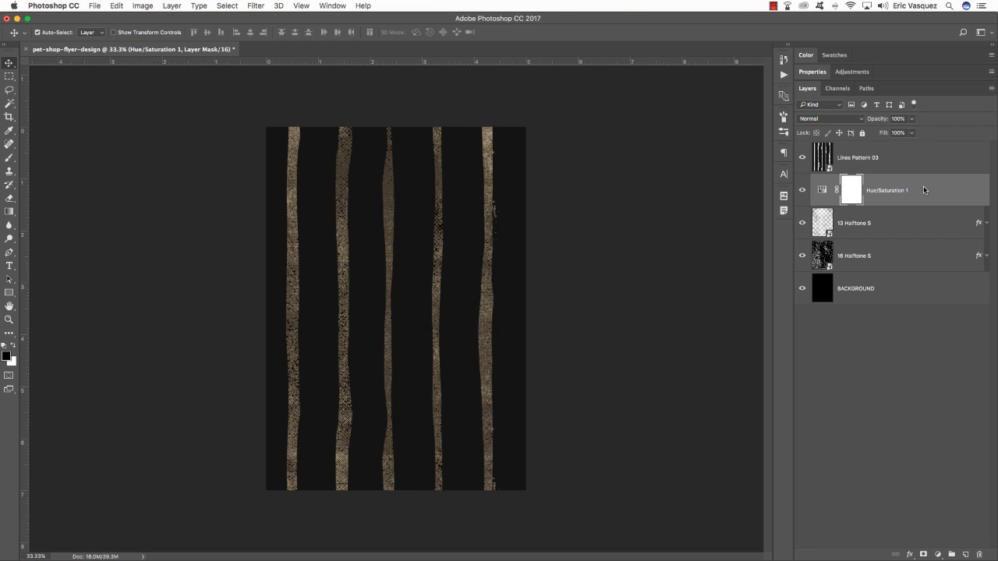
{"action": "left_click", "coordinate": [927, 291], "text": "shift"}
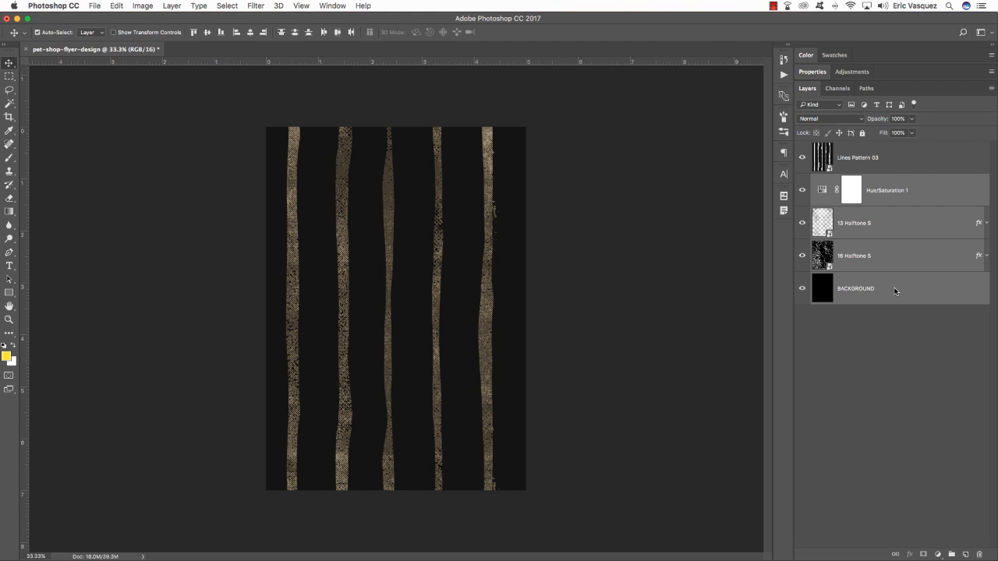
{"action": "key", "text": "super+g"}
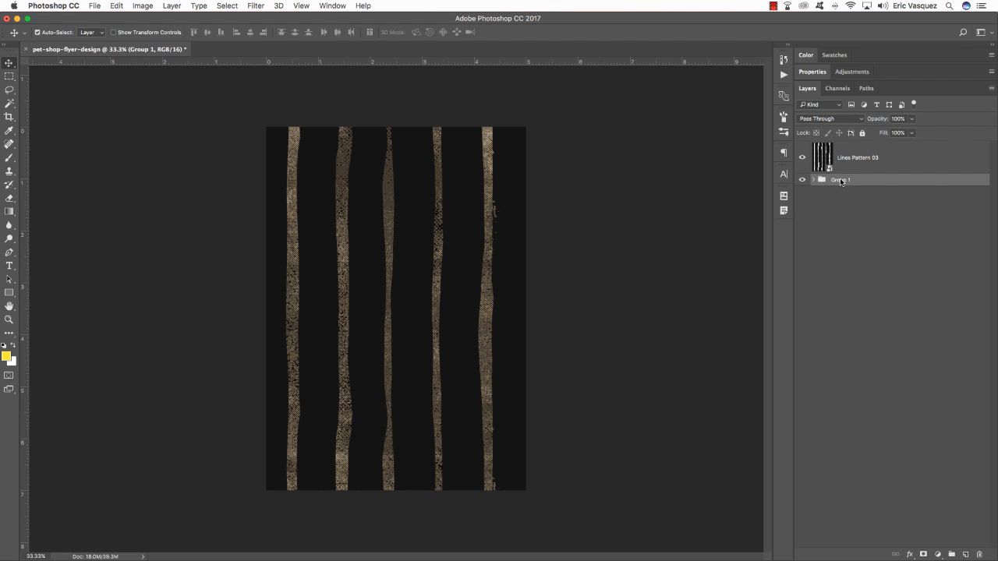
{"action": "double_click", "coordinate": [840, 180]}
{"action": "type", "text": "TiXTURES"}
{"action": "key", "text": "Return"}
Load the Lines Pattern 03 stripes as a selection, mask the TEXTURES group with it, and hide the stripes layer
{"action": "left_click", "coordinate": [897, 171]}
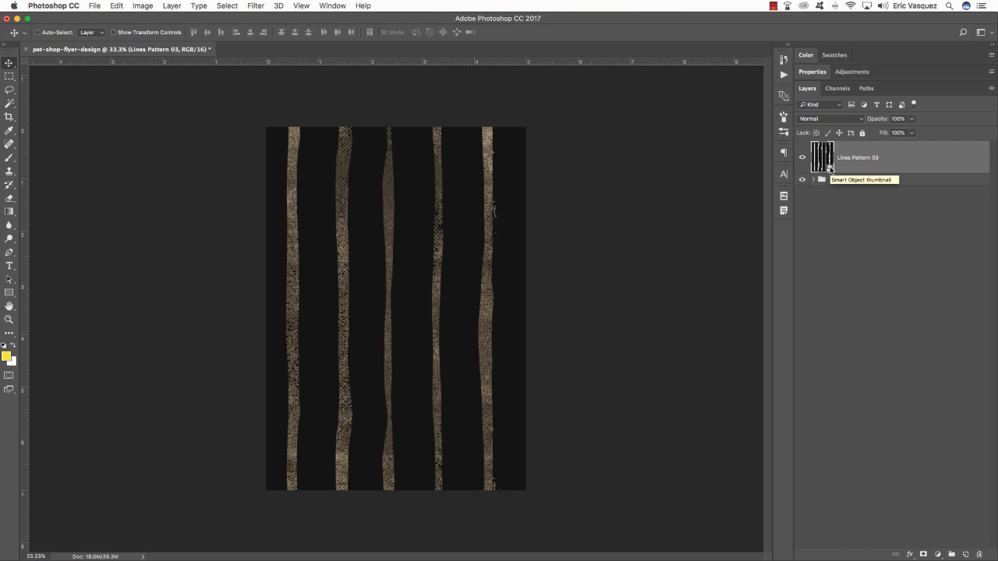
{"action": "left_click", "coordinate": [830, 168], "text": "super"}
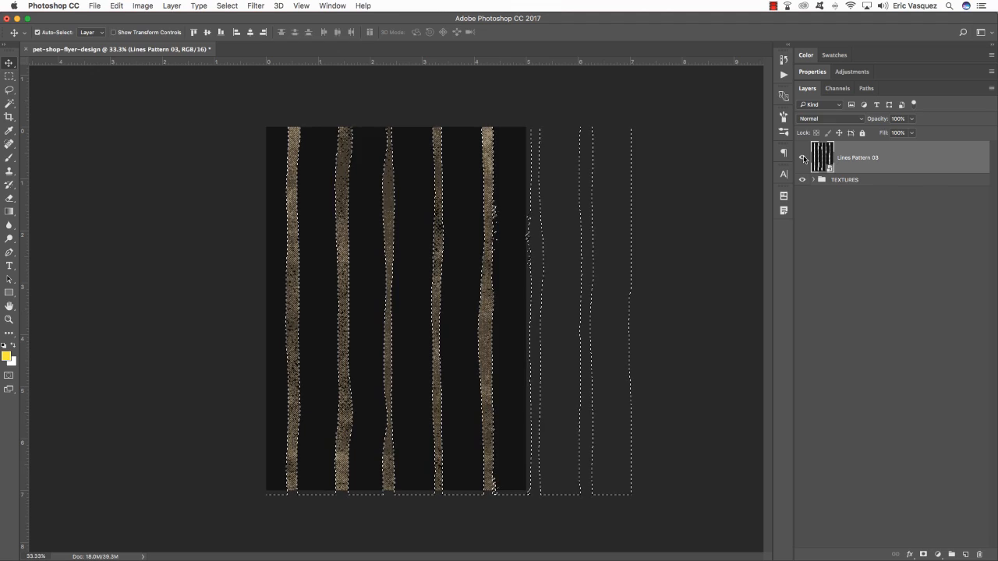
{"action": "left_click", "coordinate": [801, 159]}
{"action": "left_click", "coordinate": [865, 181]}
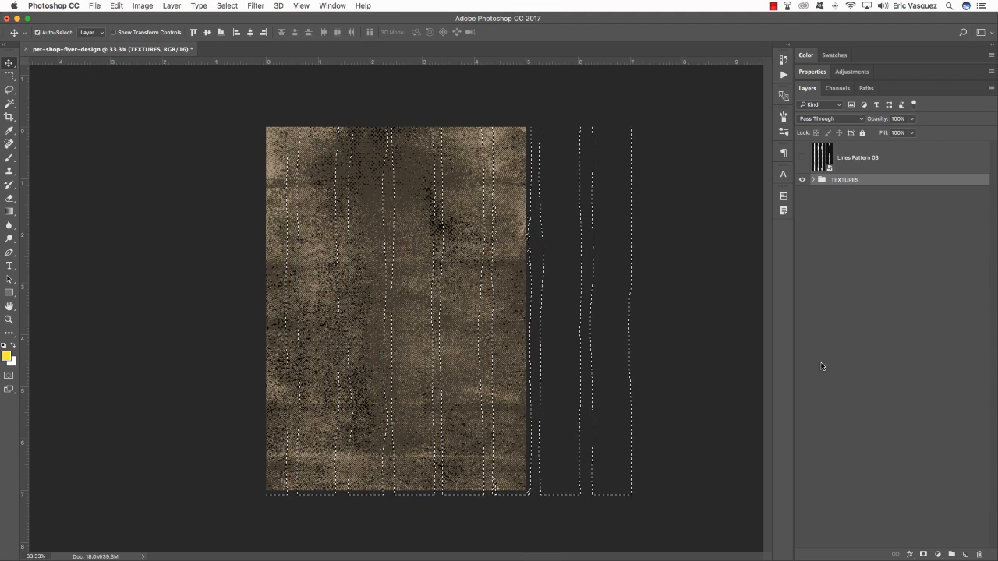
{"action": "left_click", "coordinate": [923, 553]}
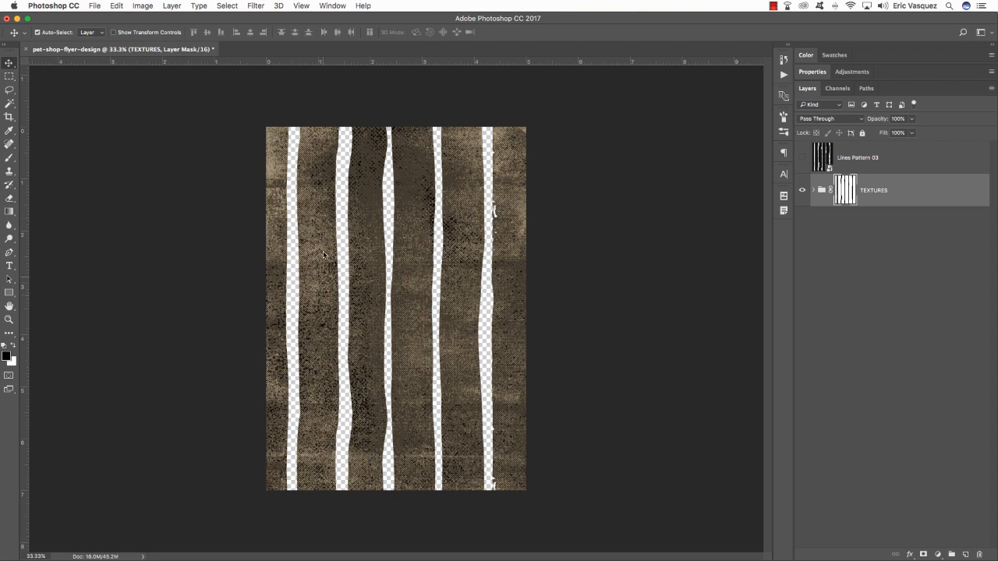
{"action": "left_click", "coordinate": [802, 158]}
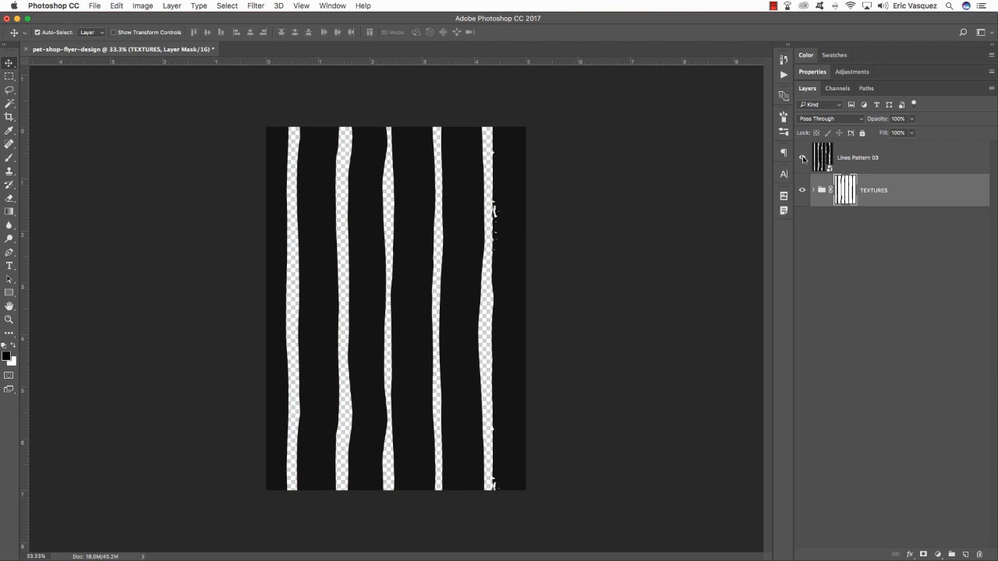
{"action": "left_click", "coordinate": [802, 158]}
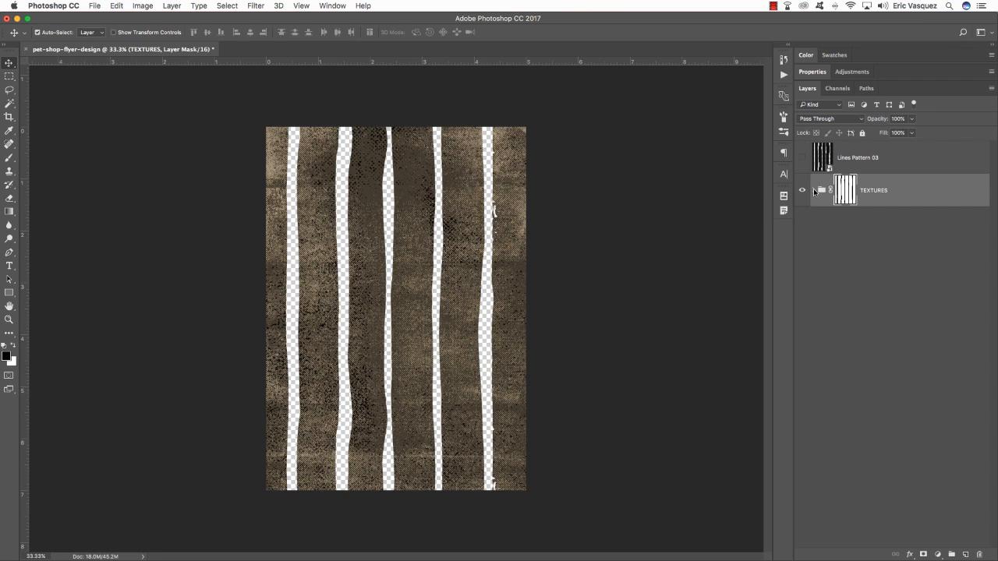
Move the BACKGROUND layer out of the TEXTURES group to directly beneath it, and delete the hidden Lines Pattern 03 layer
{"action": "left_click", "coordinate": [813, 191]}
{"action": "left_click", "coordinate": [880, 319]}
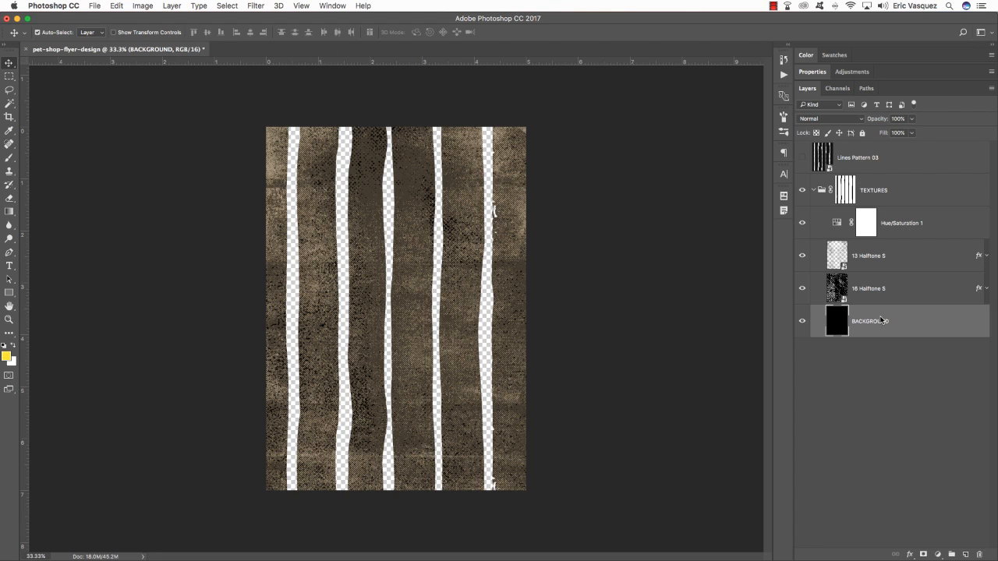
{"action": "left_click_drag", "start_coordinate": [902, 322], "coordinate": [903, 341]}
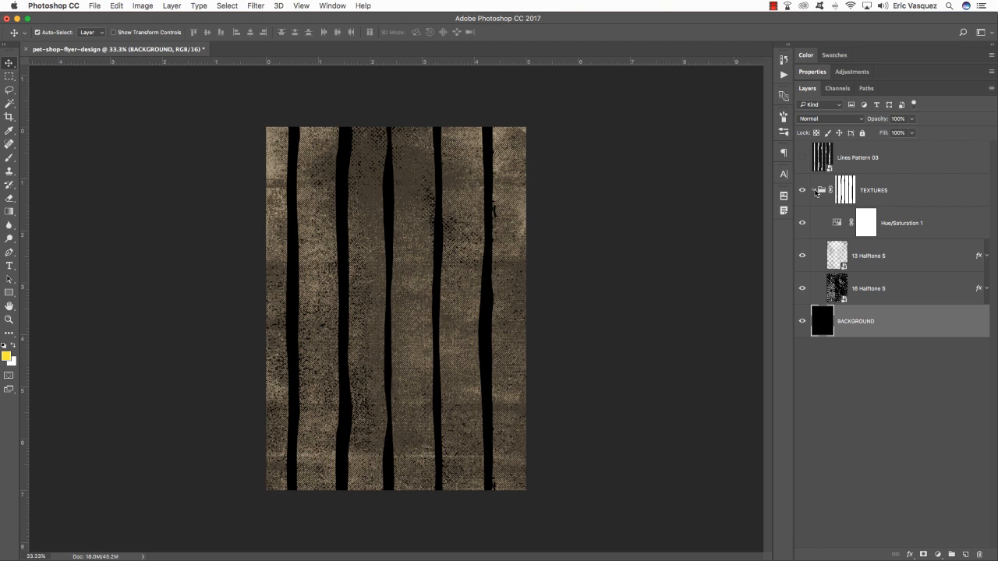
{"action": "left_click", "coordinate": [814, 191]}
{"action": "left_click", "coordinate": [878, 162]}
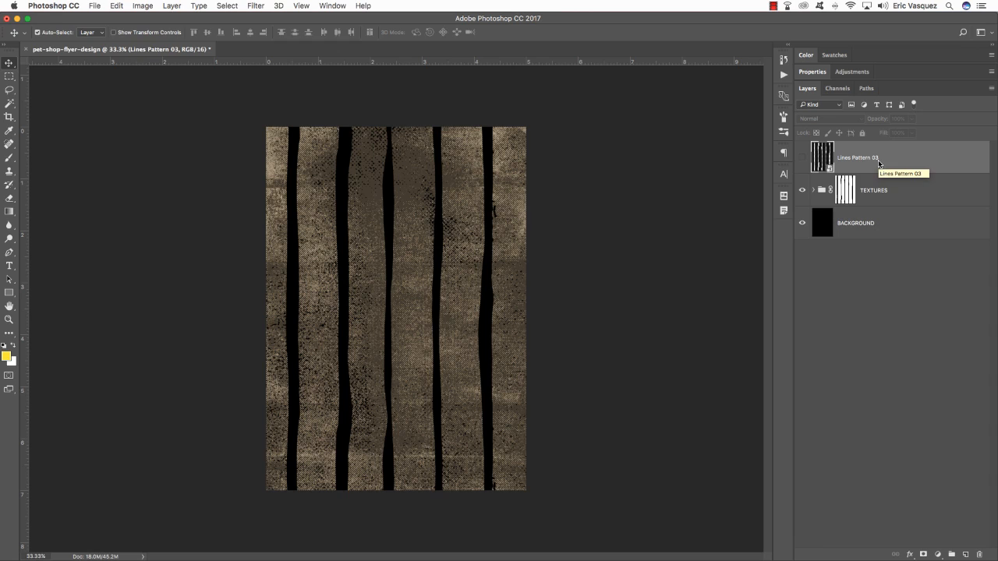
{"action": "key", "text": "Delete"}
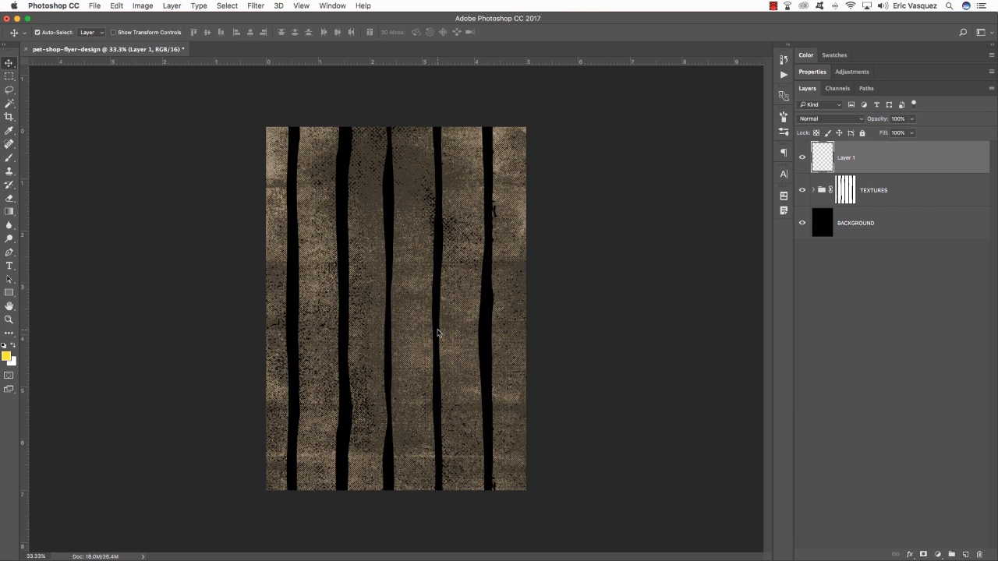
Fill an empty layer above the TEXTURES group with black and show its free-transform bounds and centre point
{"action": "key", "text": "d"}
{"action": "key", "text": "alt+BackSpace"}
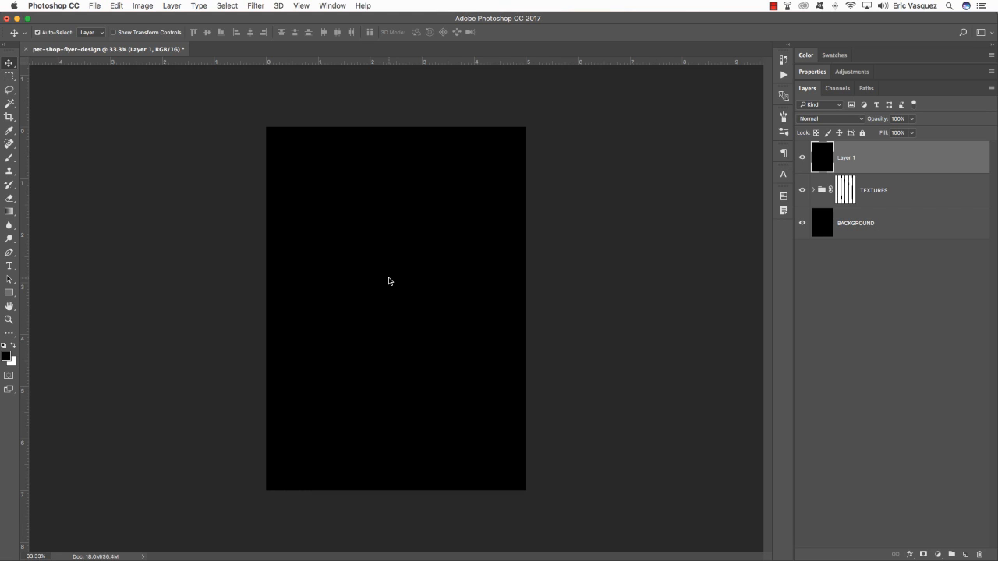
{"action": "key", "text": "super+t"}
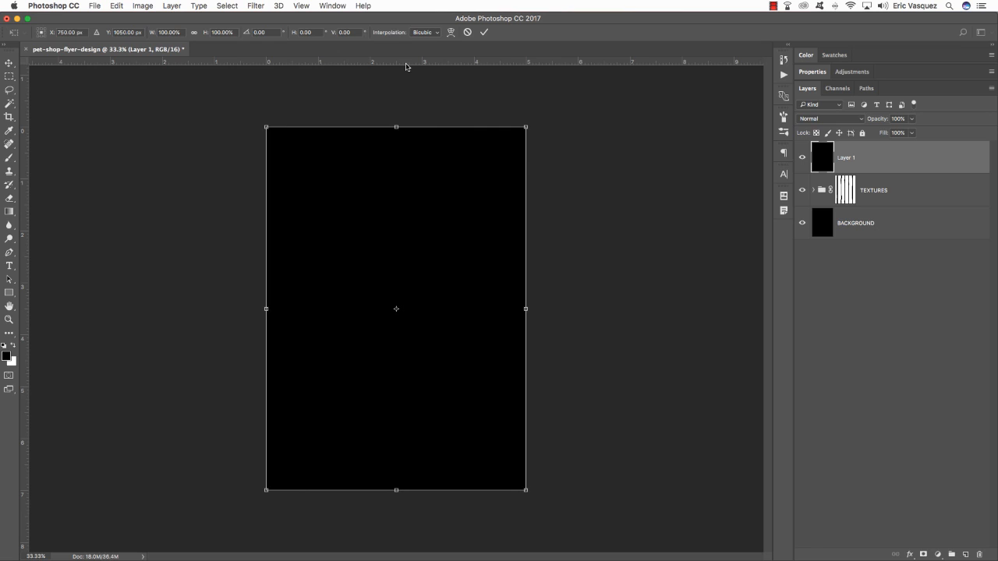
Place a horizontal and a vertical guide through the black layer's centre, and delete that temporary layer
{"action": "left_click", "coordinate": [300, 5]}
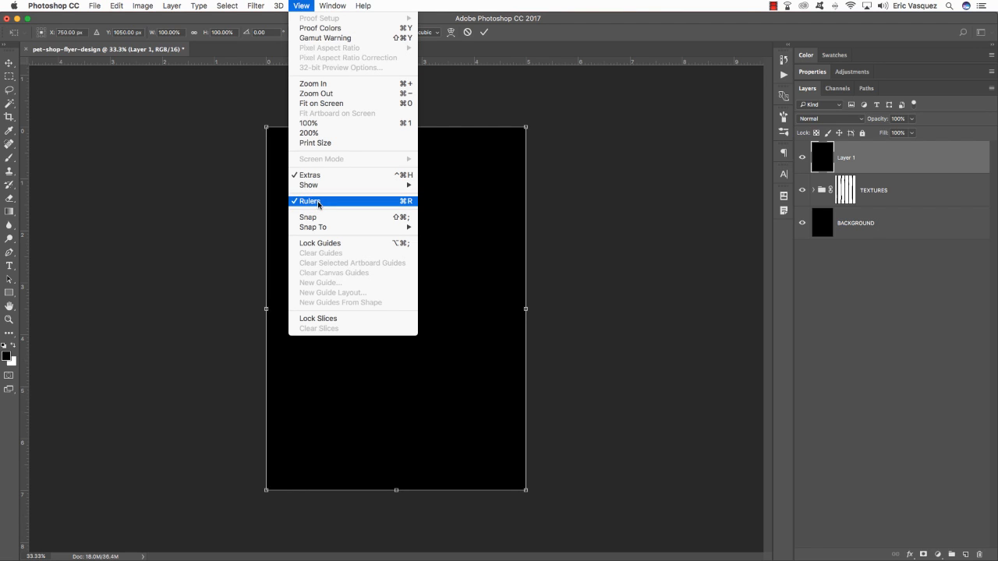
{"action": "left_click", "coordinate": [304, 5]}
{"action": "left_click_drag", "start_coordinate": [411, 62], "coordinate": [403, 311]}
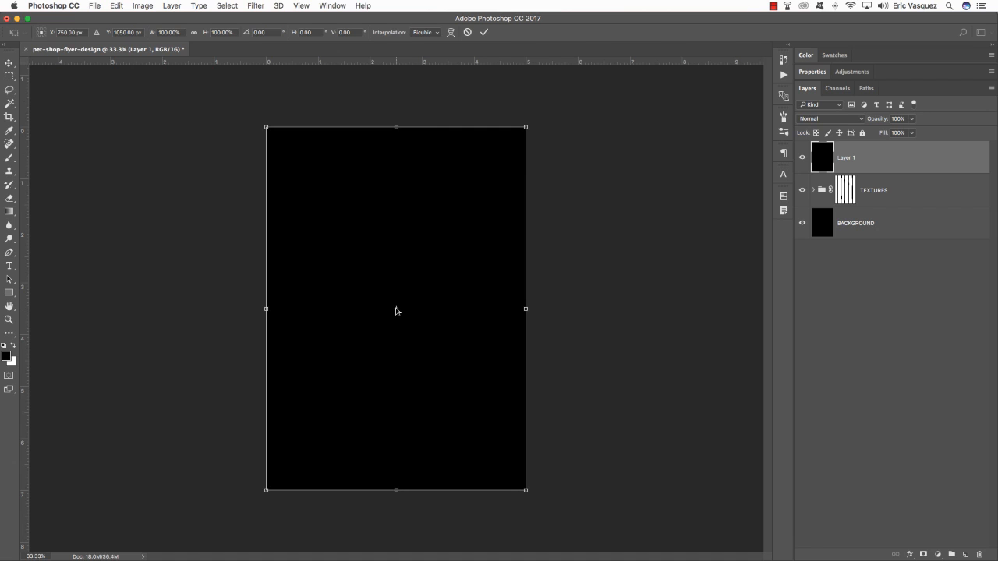
{"action": "left_click_drag", "start_coordinate": [25, 275], "coordinate": [395, 276]}
{"action": "key", "text": "super+semicolon"}
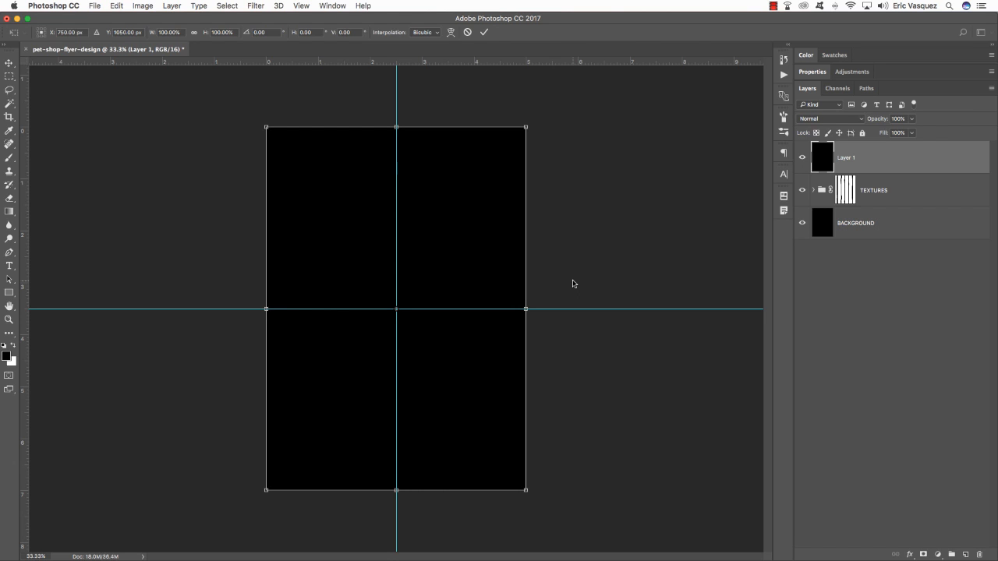
{"action": "key", "text": "Escape"}
{"action": "key", "text": "Delete"}
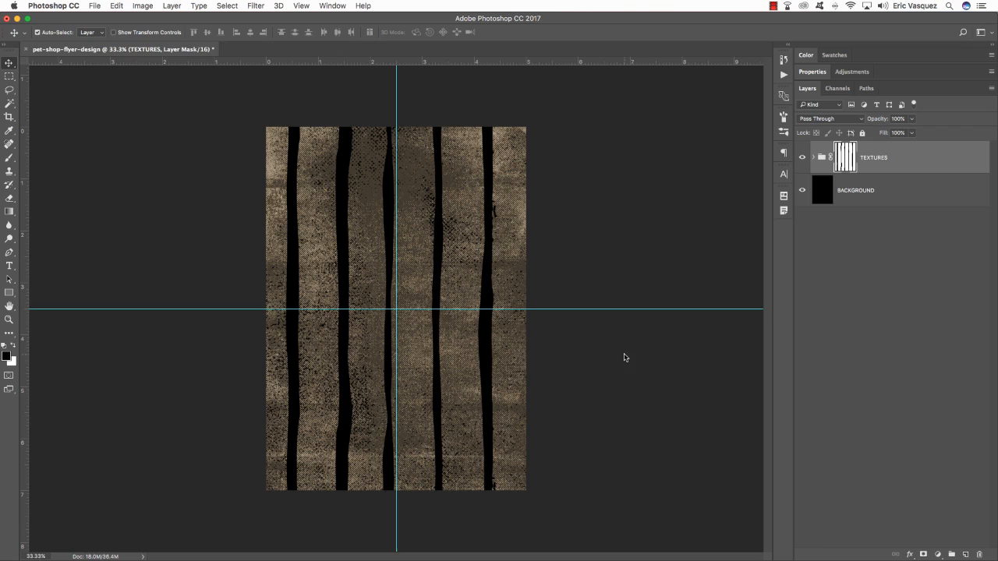
Add a new layer above the TEXTURES group and name it VIGNETTE
{"action": "left_click", "coordinate": [966, 554]}
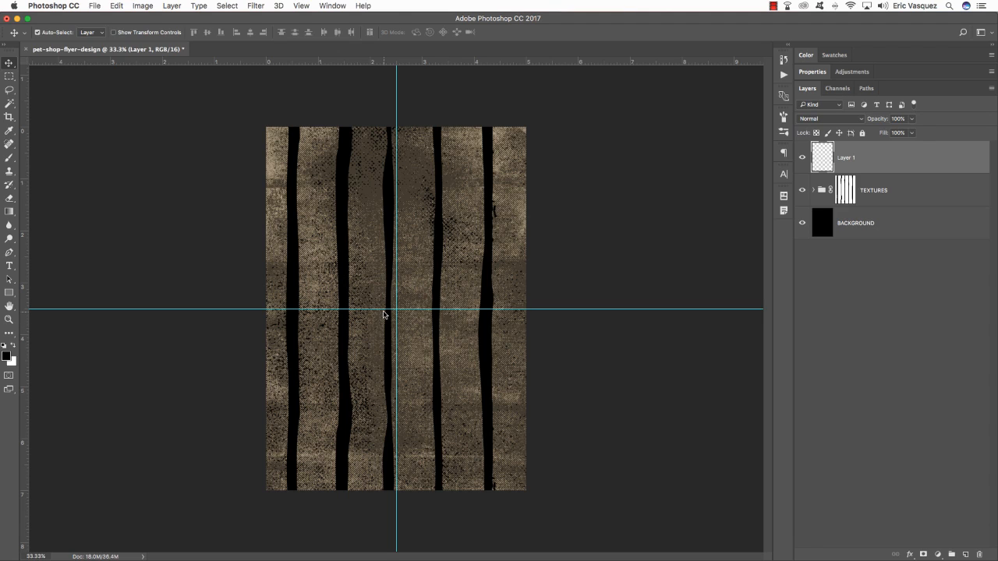
{"action": "double_click", "coordinate": [845, 158]}
{"action": "type", "text": "VIGNETTE"}
{"action": "key", "text": "Return"}
Set up the Gradient tool with black at both ends, fading from 100% to 0% opacity
{"action": "key", "text": "g"}
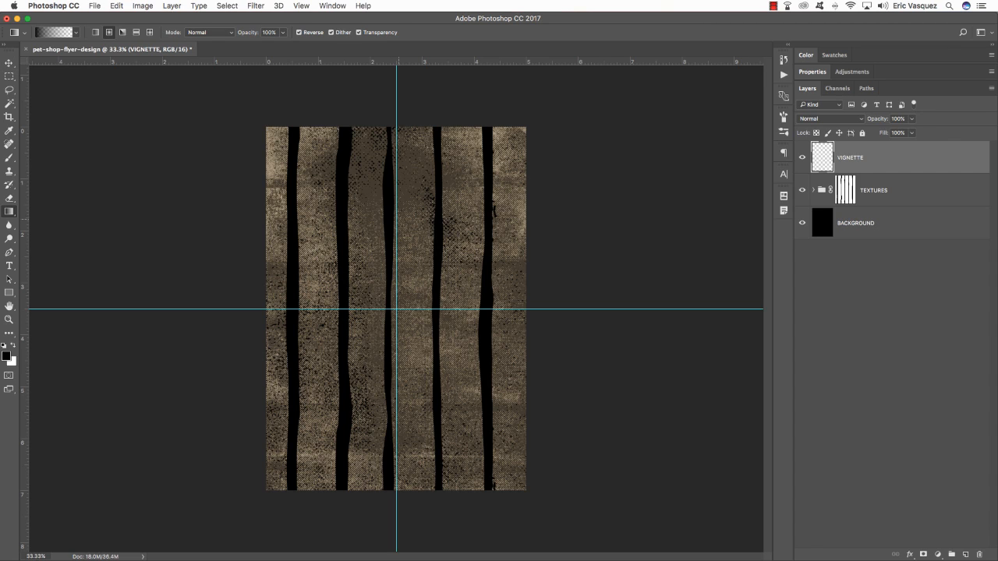
{"action": "left_click", "coordinate": [56, 36]}
{"action": "left_click_drag", "start_coordinate": [186, 142], "coordinate": [336, 118]}
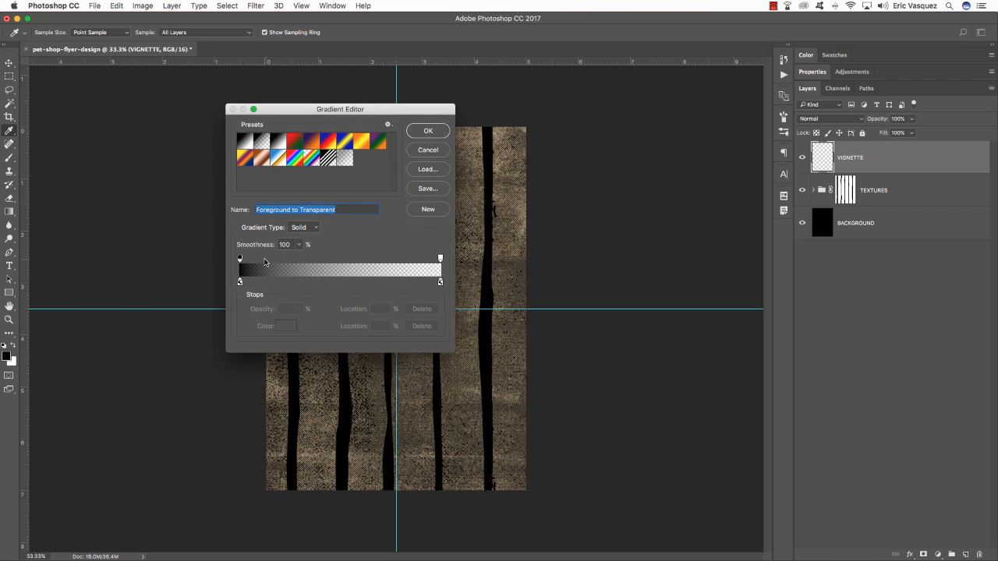
{"action": "left_click", "coordinate": [240, 283]}
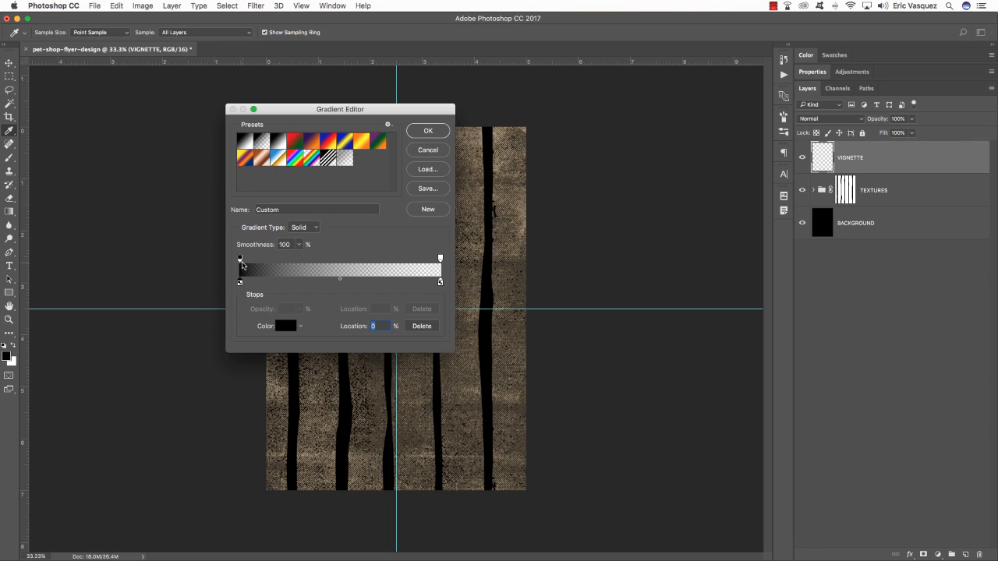
{"action": "left_click", "coordinate": [239, 259]}
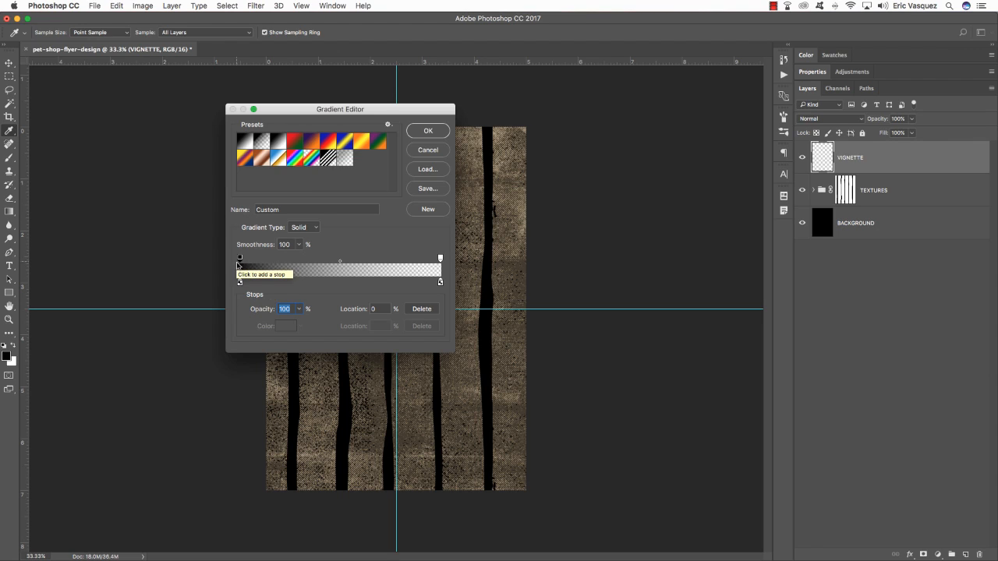
{"action": "left_click", "coordinate": [440, 282]}
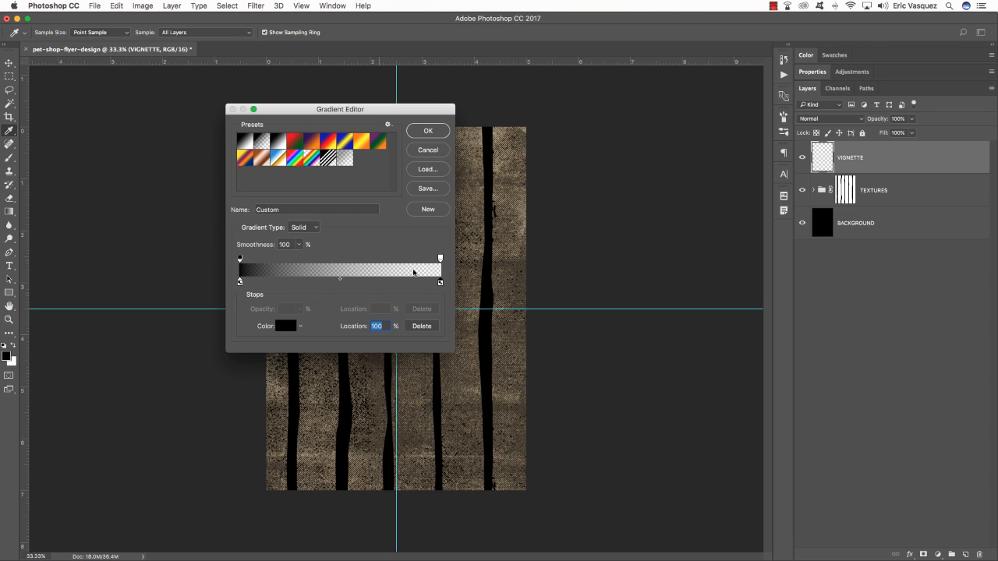
{"action": "left_click", "coordinate": [441, 258]}
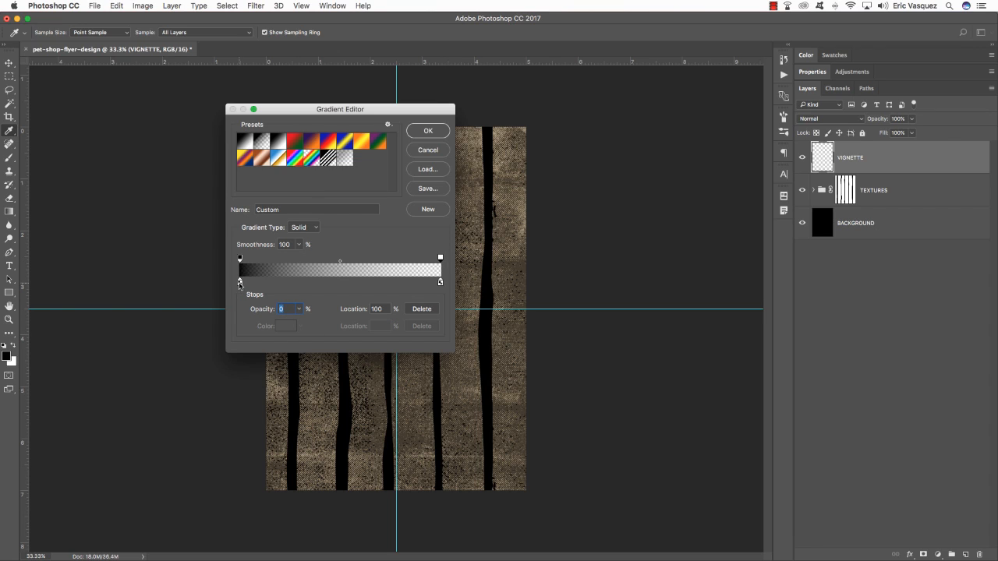
{"action": "left_click", "coordinate": [430, 130]}
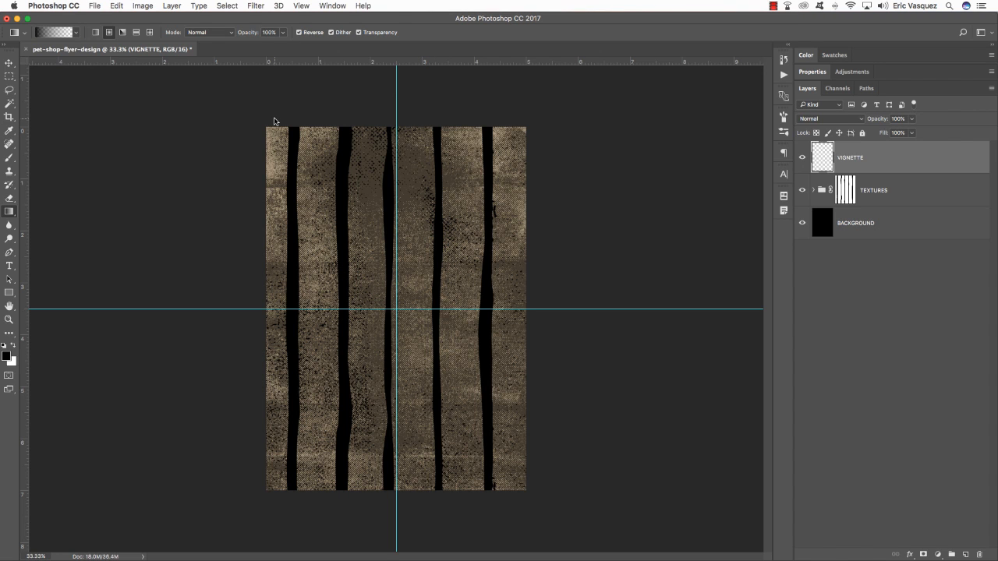
Draw a reversed radial gradient on the VIGNETTE layer from the guides' intersection to beyond the flyer's upper-right corner, and hide the guides
{"action": "left_click", "coordinate": [96, 33]}
{"action": "left_click", "coordinate": [109, 32]}
{"action": "left_click_drag", "start_coordinate": [396, 309], "coordinate": [556, 90]}
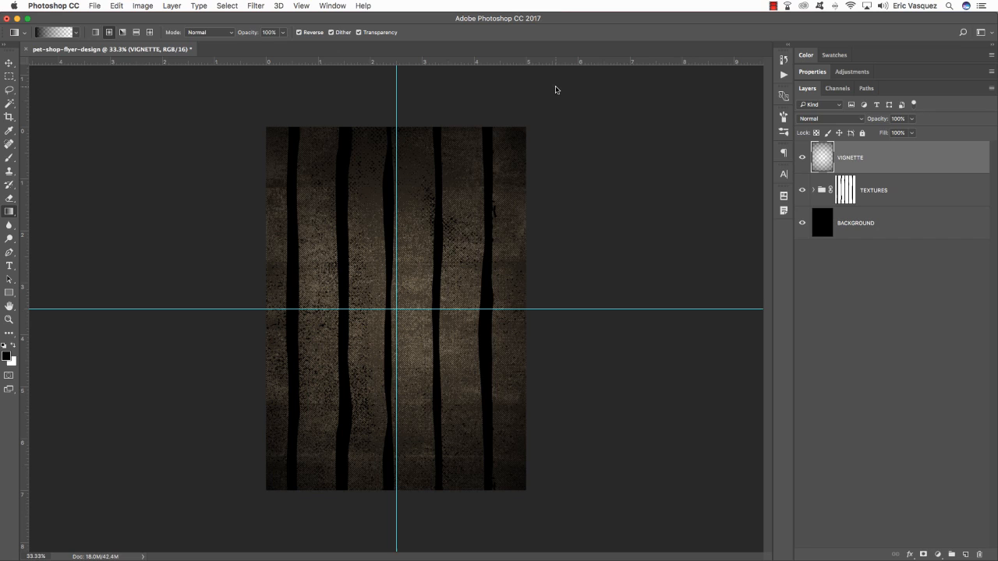
{"action": "key", "text": "super+semicolon"}
Set the VIGNETTE layer's blend mode to Multiply and its opacity to 80%
{"action": "key", "text": "v"}
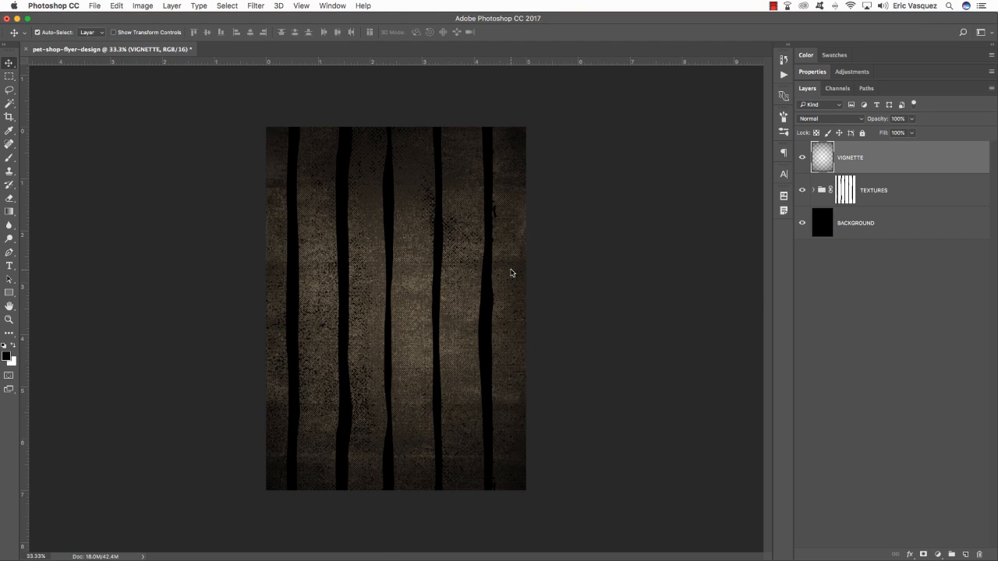
{"action": "left_click", "coordinate": [821, 118]}
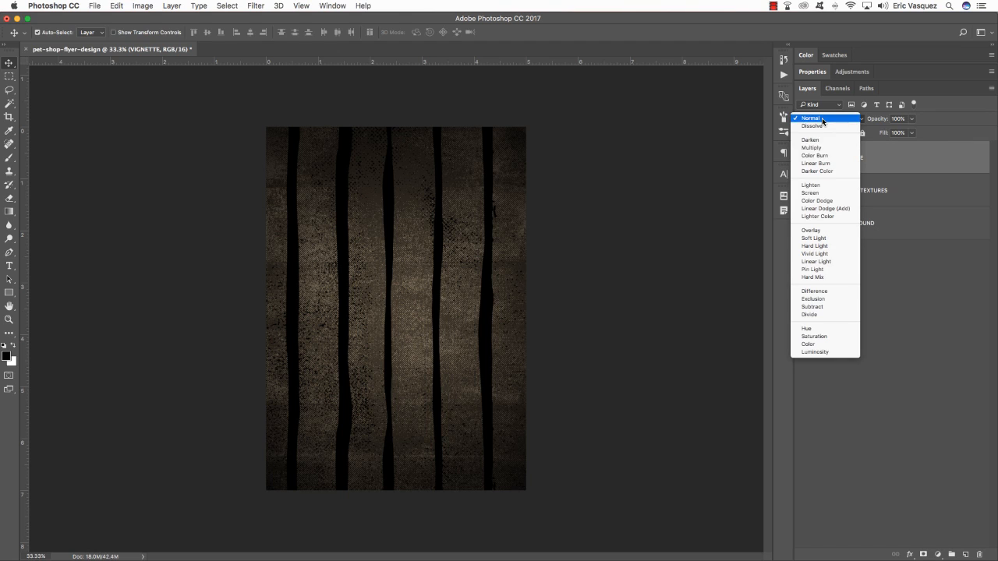
{"action": "left_click", "coordinate": [820, 149]}
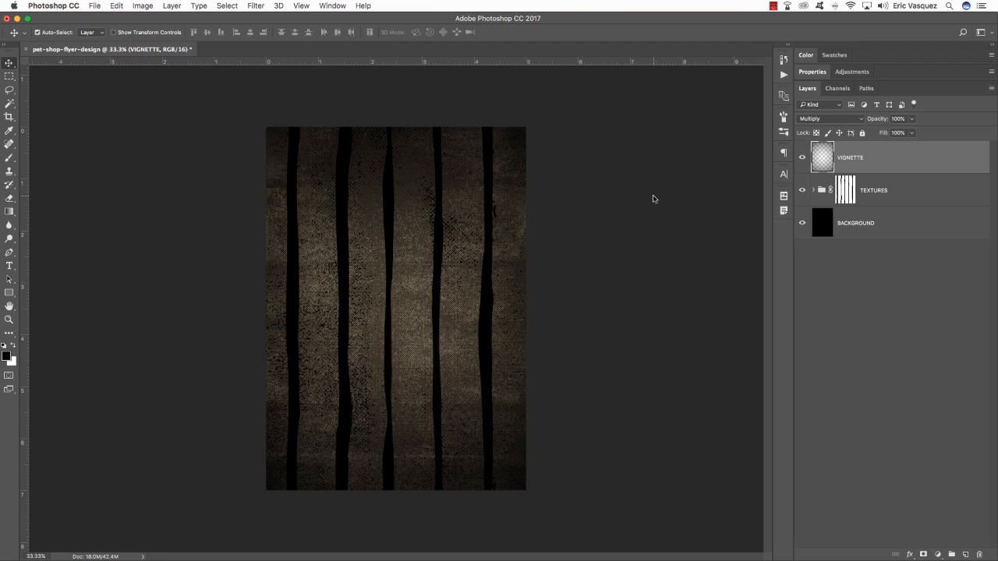
{"action": "key", "text": "8"}
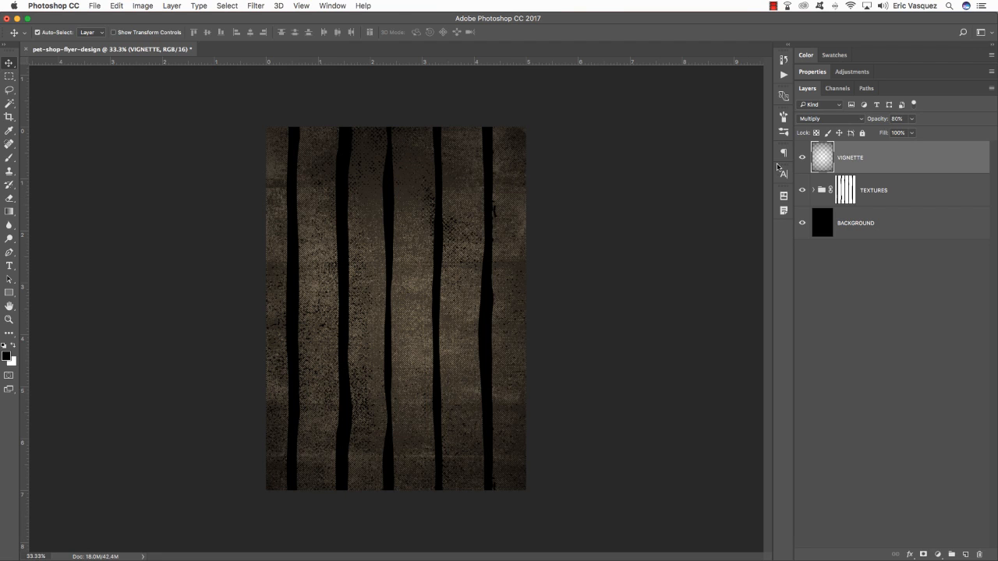
Compare the flyer with and without the VIGNETTE layer to examine the darkening around its edges
{"action": "left_click", "coordinate": [803, 159]}
{"action": "left_click", "coordinate": [803, 159]}
{"action": "left_click", "coordinate": [803, 159]}
{"action": "left_click", "coordinate": [803, 159]}
{"action": "left_click", "coordinate": [803, 159]}
{"action": "left_click", "coordinate": [802, 159]}
{"action": "left_click", "coordinate": [803, 159]}
{"action": "left_click", "coordinate": [803, 159]}
Add a Solid Color fill layer in #EFA161 above the VIGNETTE layer and set its blend mode to Screen
{"action": "left_click", "coordinate": [937, 554]}
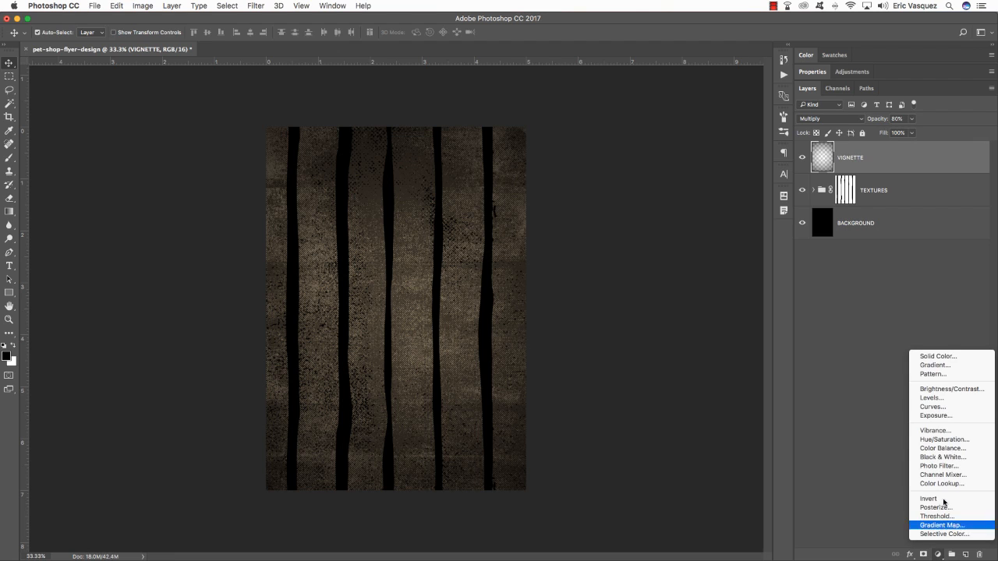
{"action": "left_click", "coordinate": [946, 357]}
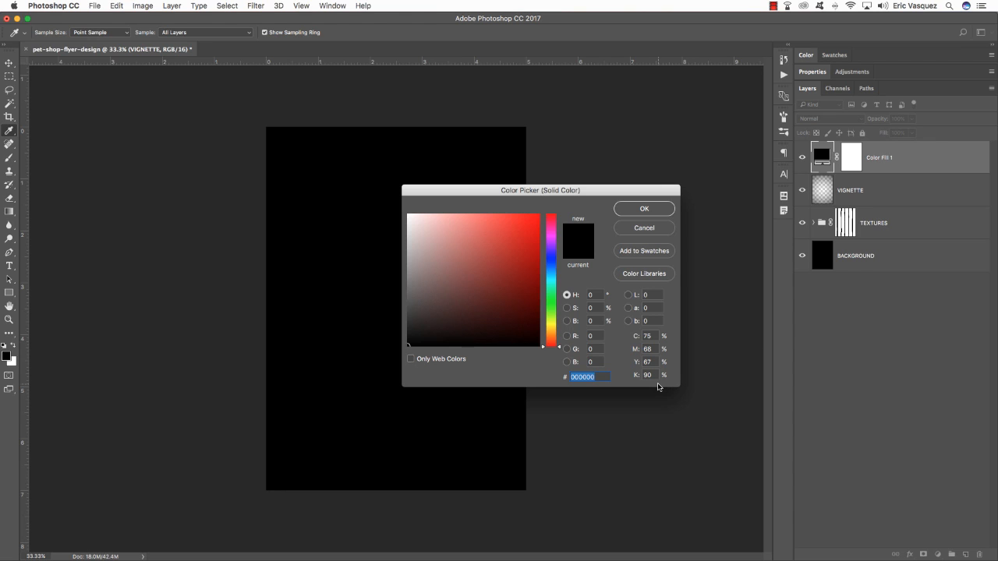
{"action": "type", "text": "EFA"}
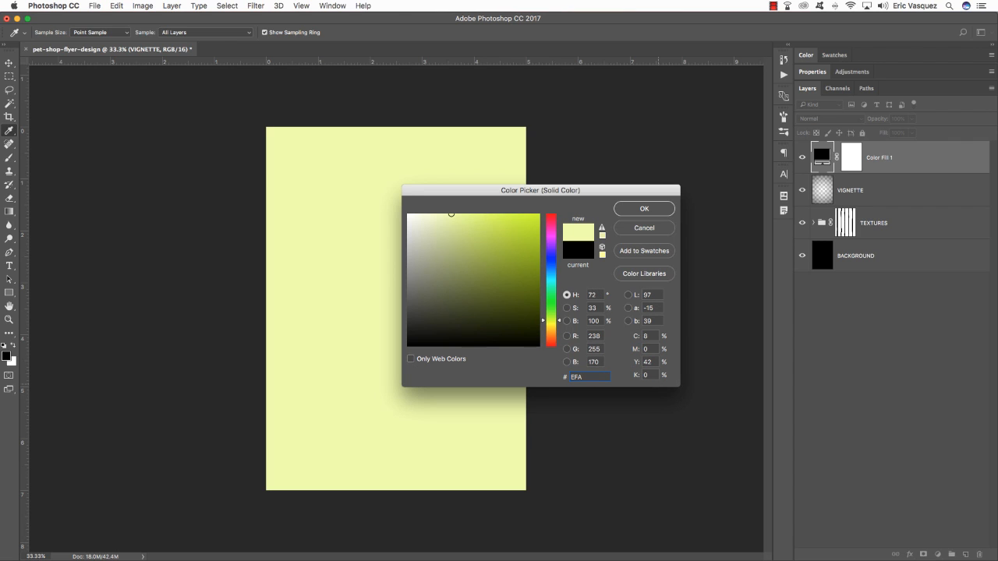
{"action": "type", "text": "161"}
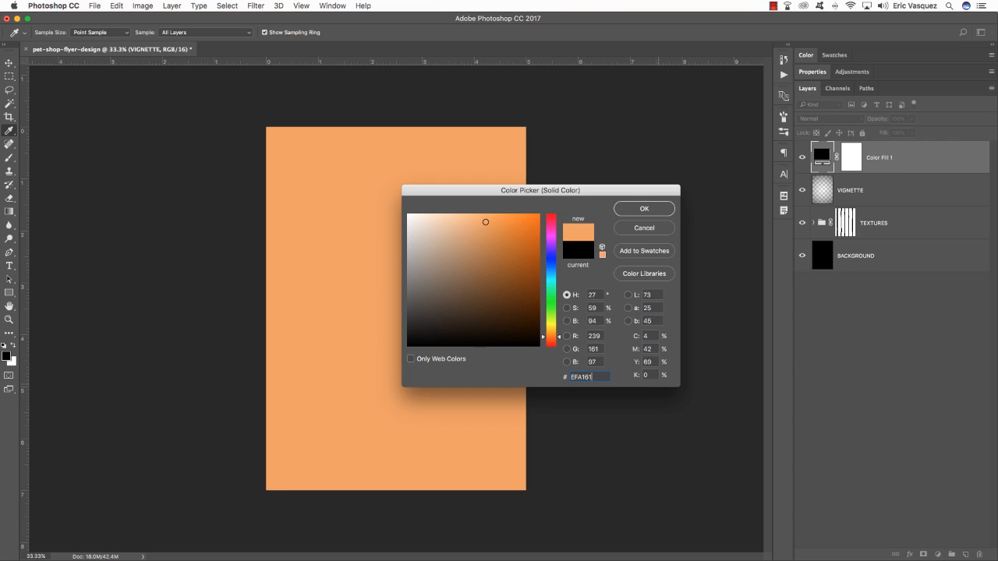
{"action": "key", "text": "Return"}
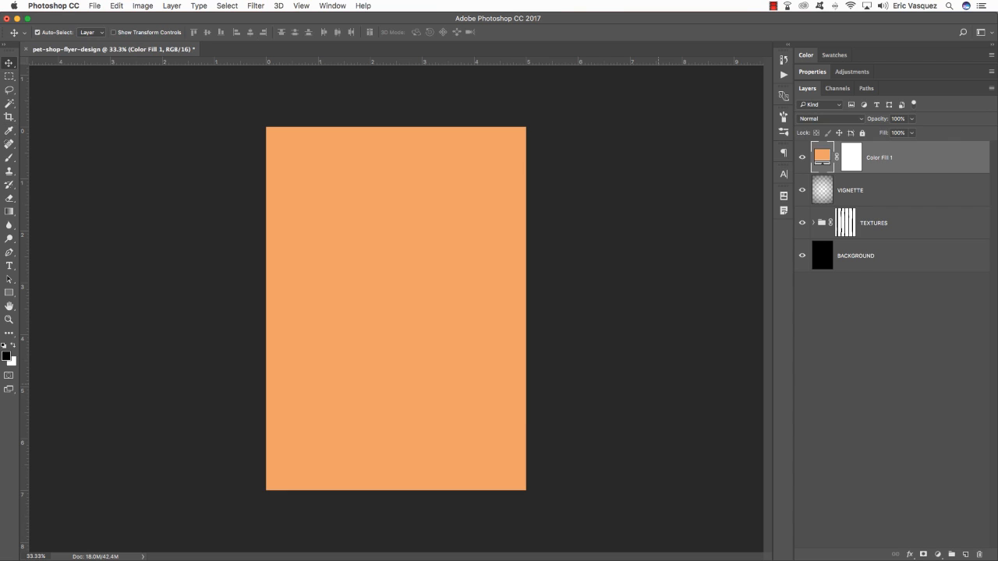
{"action": "left_click", "coordinate": [831, 119]}
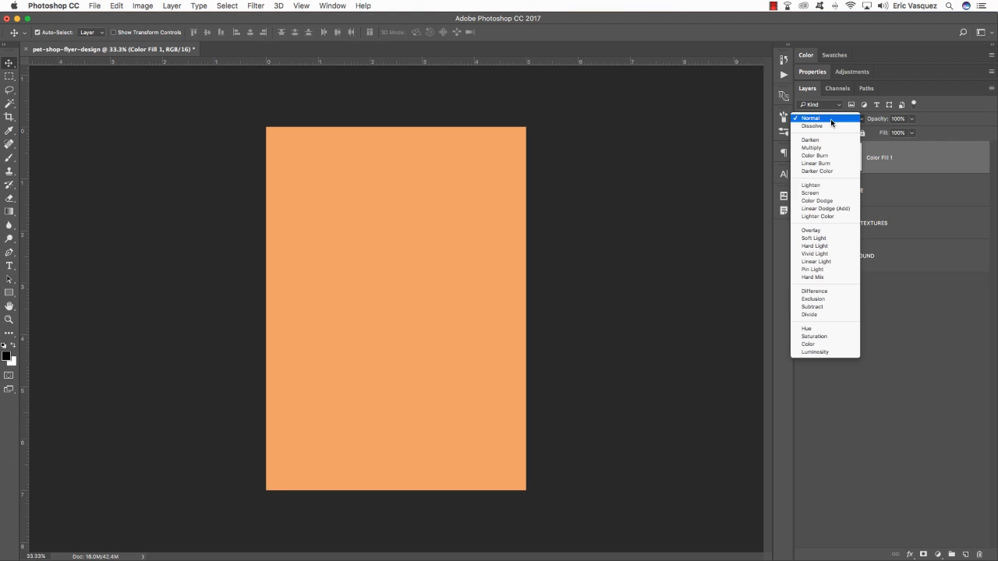
{"action": "left_click", "coordinate": [821, 193]}
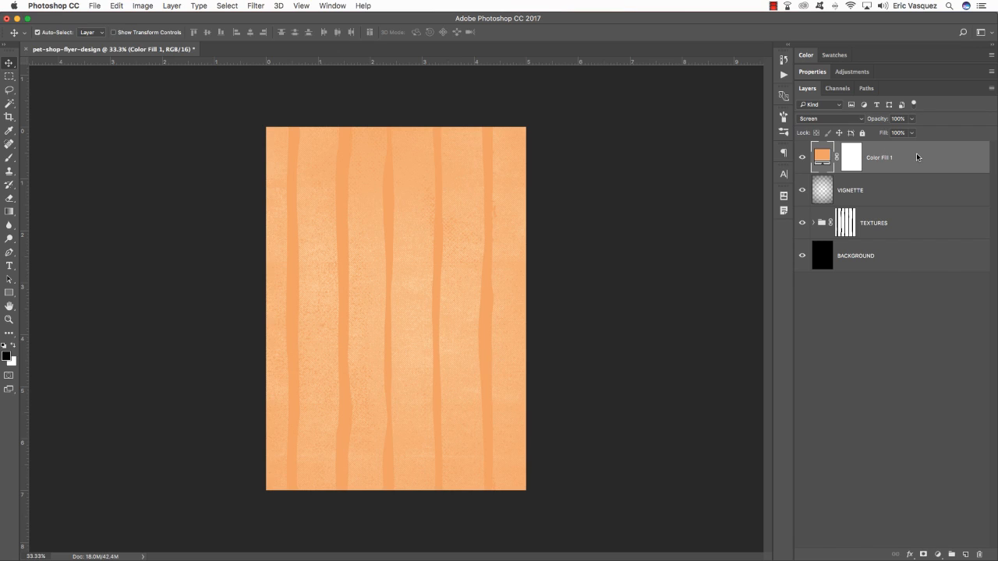
Group all layers from the orange color fill down to the black base layer and name the group BACKGROUND
{"action": "left_click", "coordinate": [918, 259], "text": "shift"}
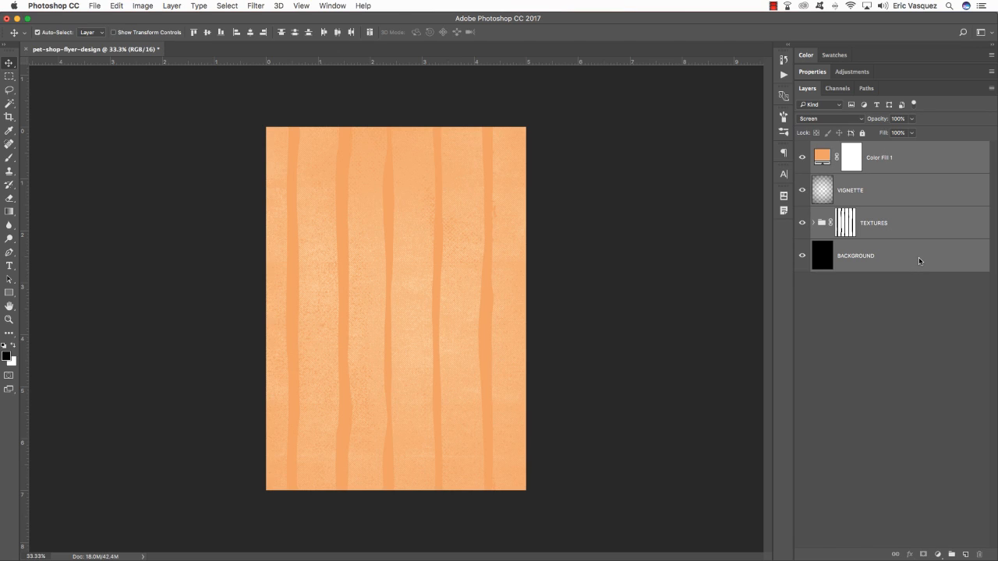
{"action": "key", "text": "super+g"}
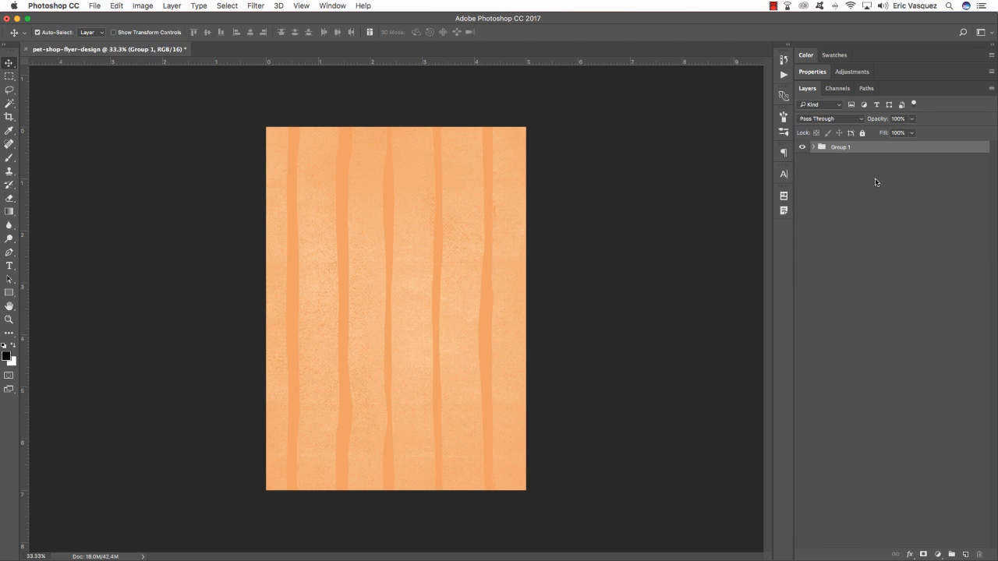
{"action": "double_click", "coordinate": [841, 148]}
{"action": "type", "text": "BACKGROUND"}
{"action": "key", "text": "Return"}
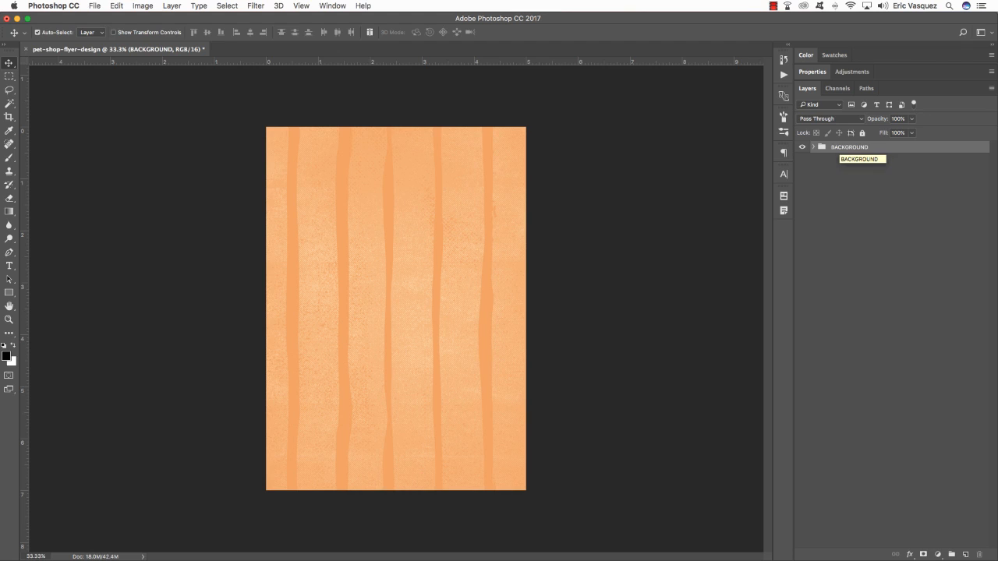
{"action": "left_click", "coordinate": [813, 148]}
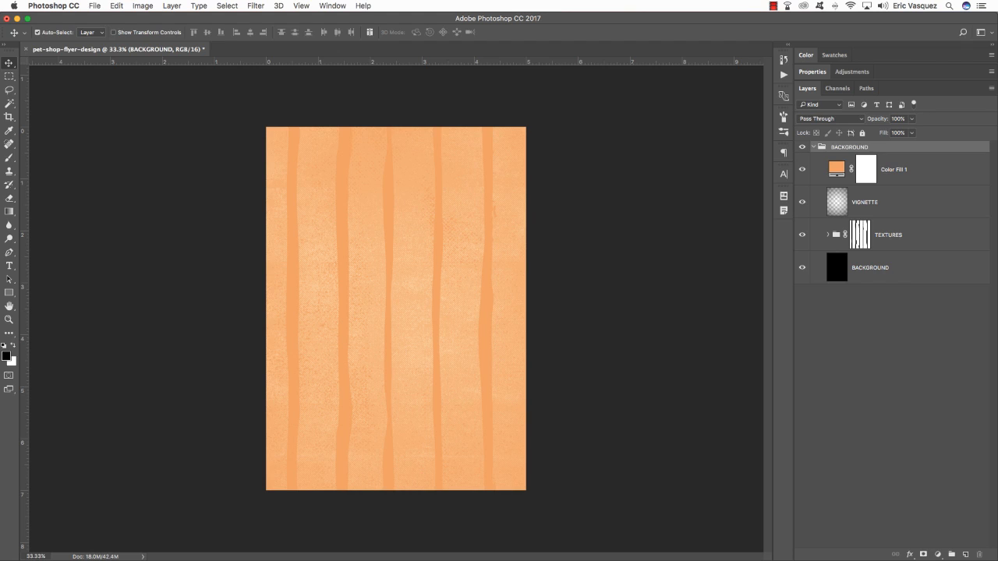
{"action": "left_click", "coordinate": [813, 147]}
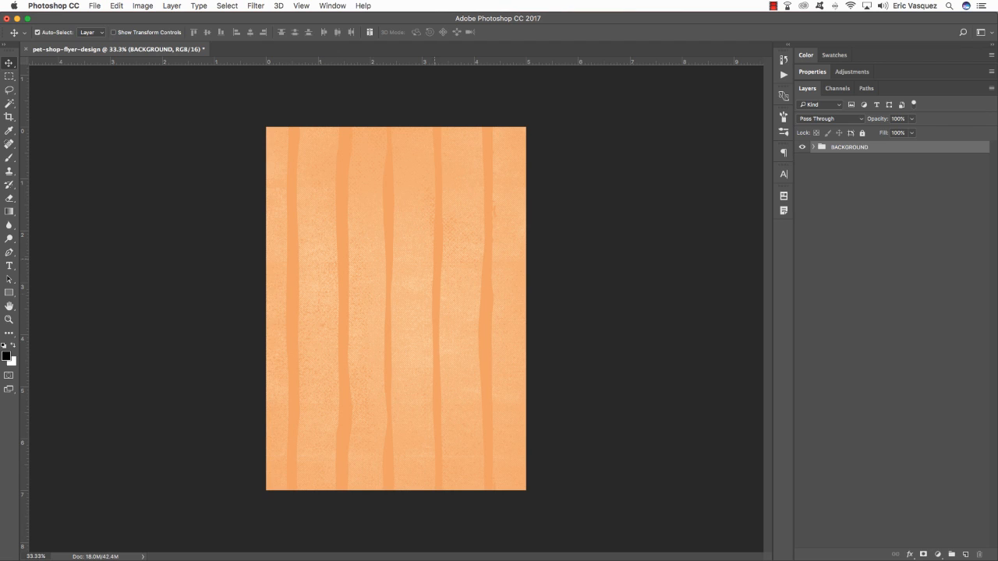
Switch to Finder and open SHAPE_15.png in Photoshop from the Julia-Dreams folder's Decoration Toolkit > SHAPES subfolder
{"action": "key", "text": "super+0"}
{"action": "scroll", "coordinate": [412, 246], "scroll_direction": "right", "scroll_amount": 1}
{"action": "scroll", "coordinate": [412, 246], "scroll_direction": "down", "scroll_amount": 1}
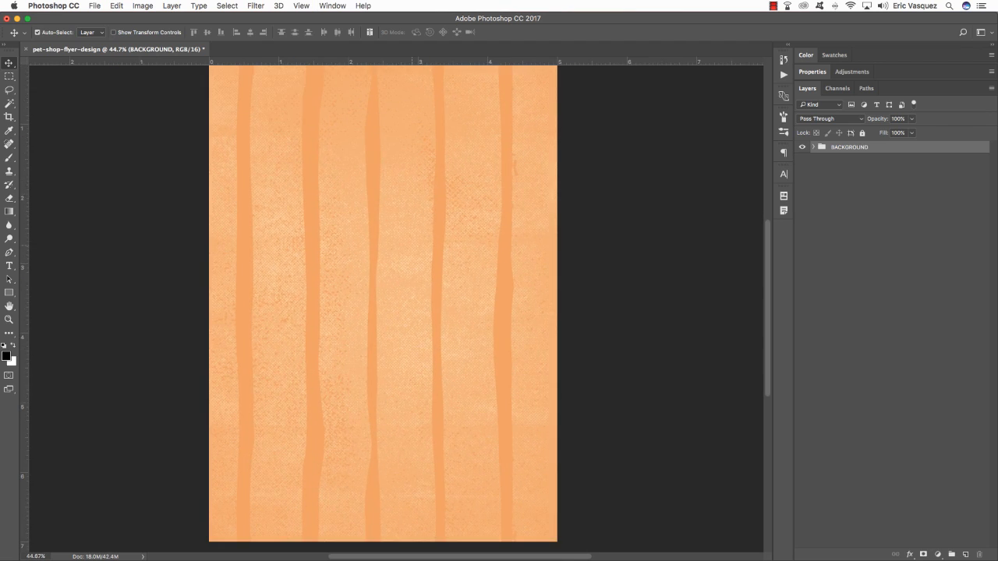
{"action": "scroll", "coordinate": [382, 303], "scroll_direction": "left", "scroll_amount": 1}
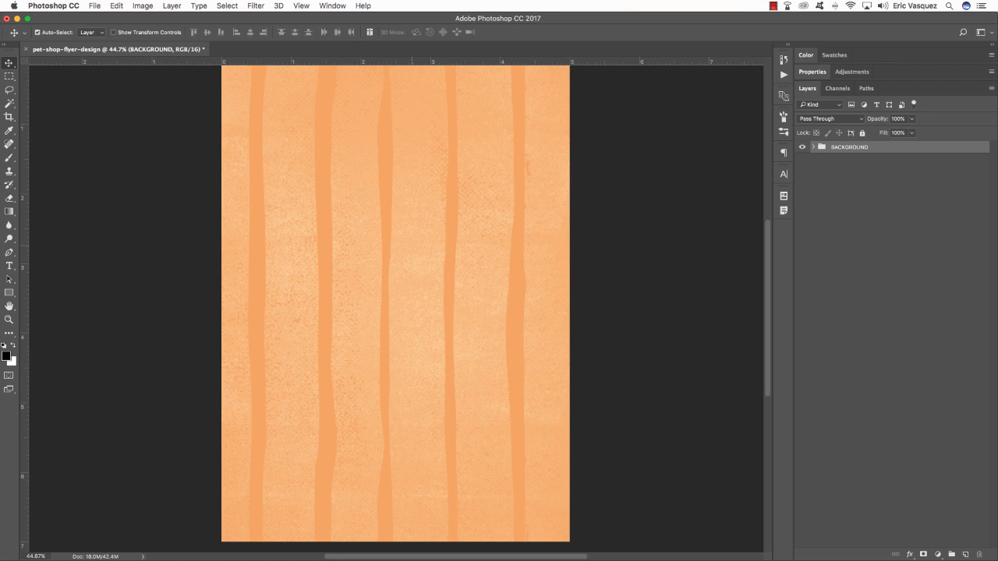
{"action": "key", "text": "super+Tab"}
{"action": "left_click", "coordinate": [436, 154]}
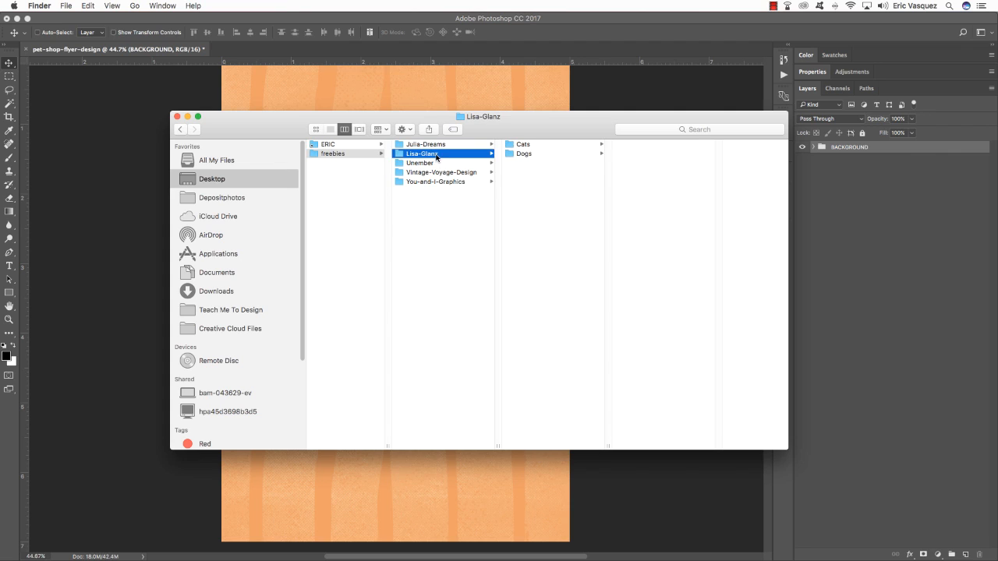
{"action": "left_click", "coordinate": [454, 145]}
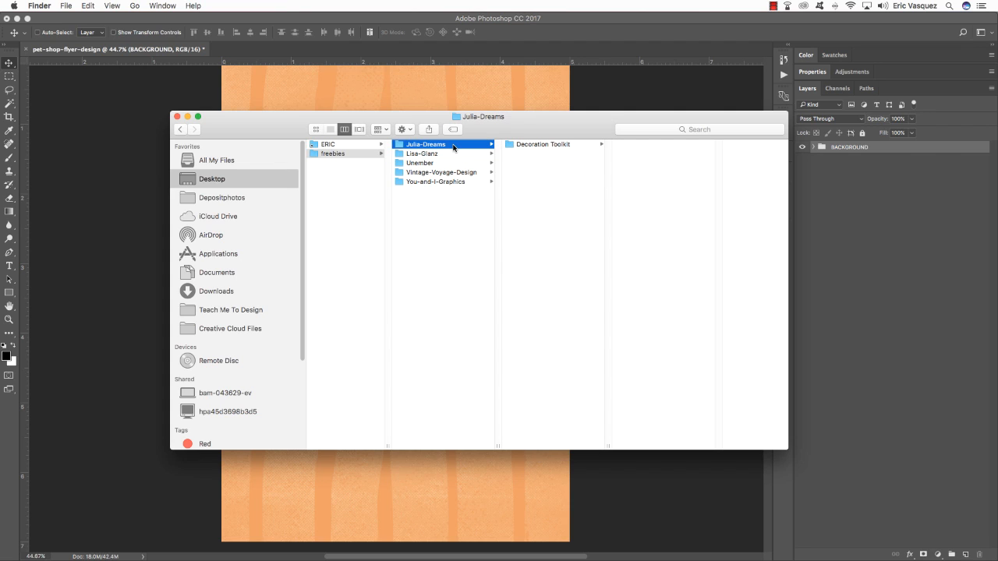
{"action": "left_click", "coordinate": [538, 147]}
{"action": "left_click", "coordinate": [689, 155]}
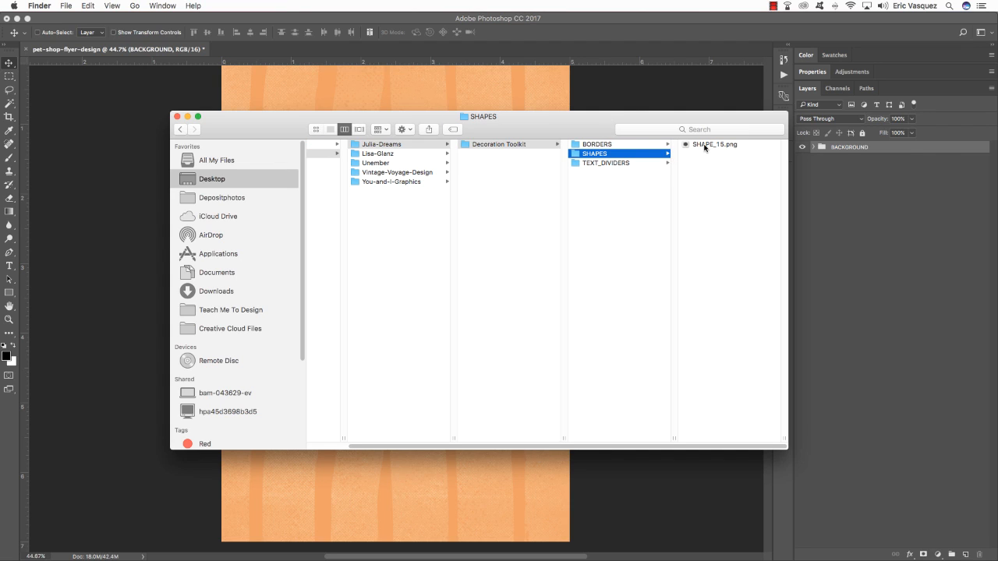
{"action": "left_click_drag", "start_coordinate": [704, 147], "coordinate": [767, 537]}
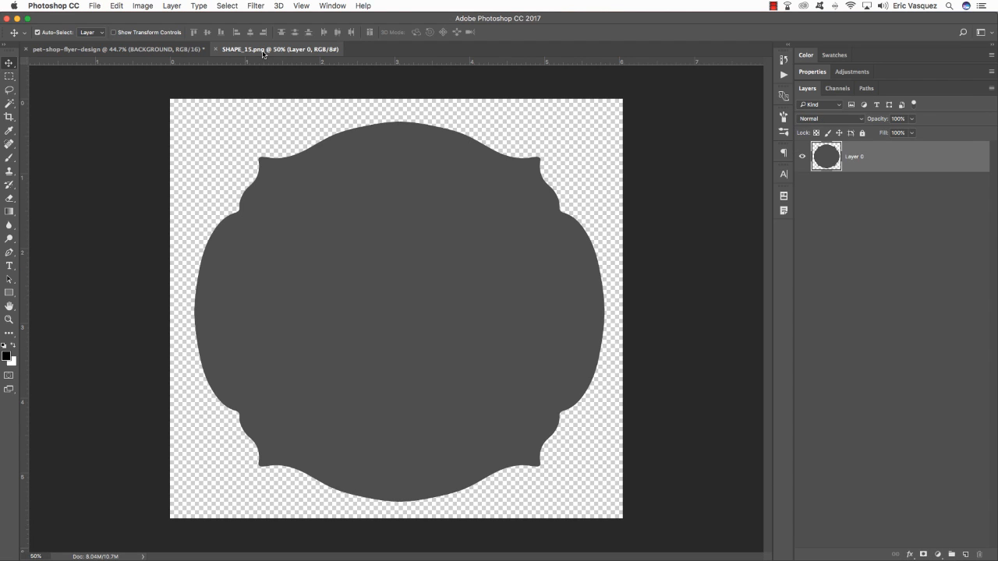
Copy the dark label shape from SHAPE_15.png into the flyer and center it horizontally above the striped background
{"action": "left_click_drag", "start_coordinate": [268, 49], "coordinate": [601, 248]}
{"action": "left_click_drag", "start_coordinate": [657, 348], "coordinate": [373, 189]}
{"action": "left_click_drag", "start_coordinate": [435, 196], "coordinate": [386, 185]}
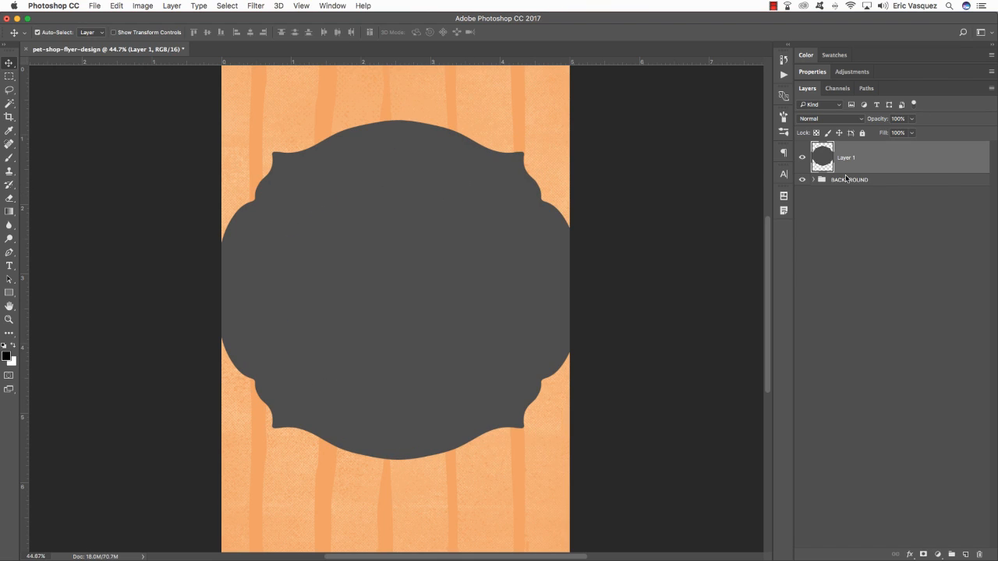
Rename the imported label layer as Shape 15 and convert it to a Smart Object
{"action": "double_click", "coordinate": [845, 158]}
{"action": "type", "text": "Shape 15"}
{"action": "key", "text": "Return"}
{"action": "right_click", "coordinate": [920, 156]}
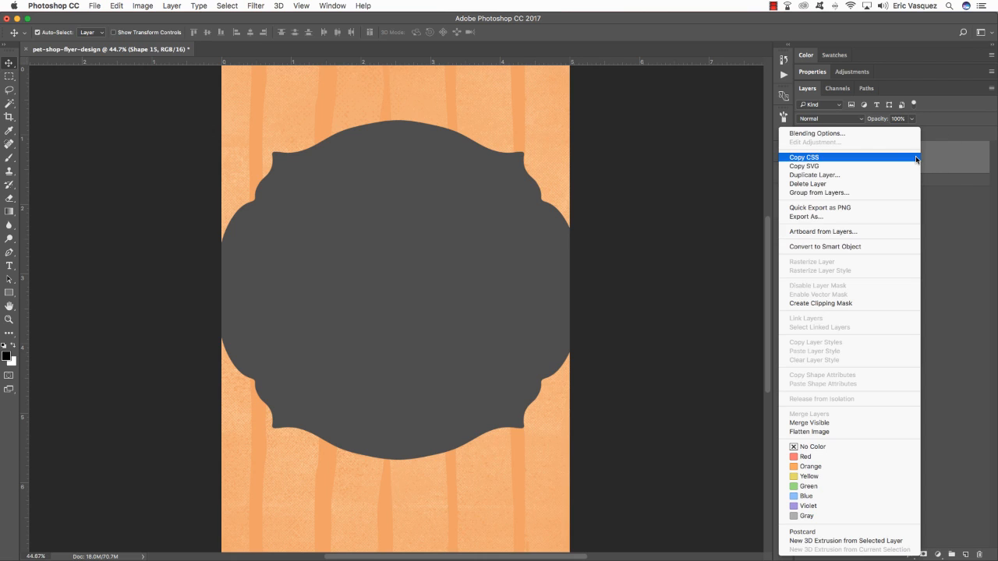
{"action": "left_click", "coordinate": [834, 248]}
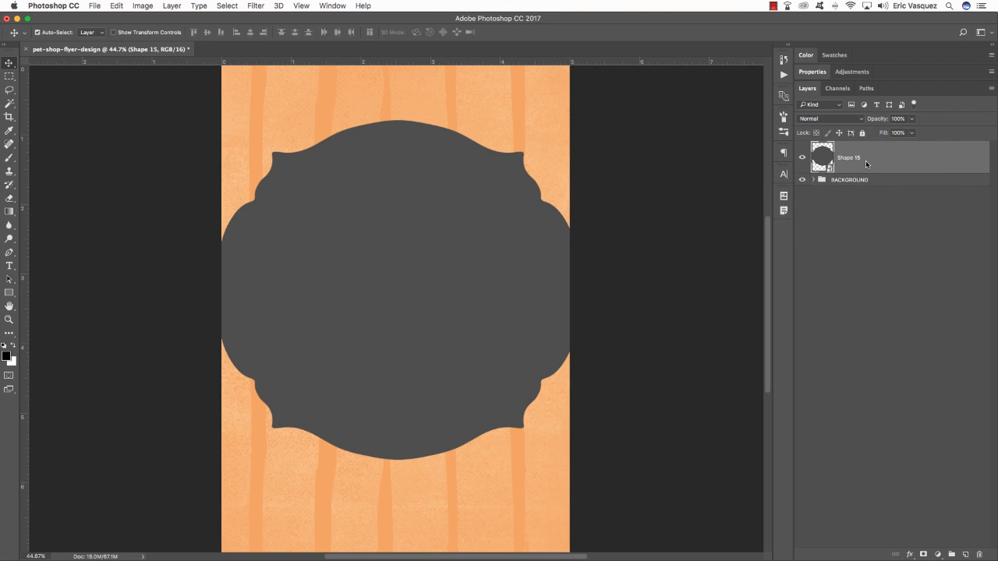
Apply a Color Overlay layer style in cream #F0E6BB to the Shape 15 layer
{"action": "double_click", "coordinate": [980, 156]}
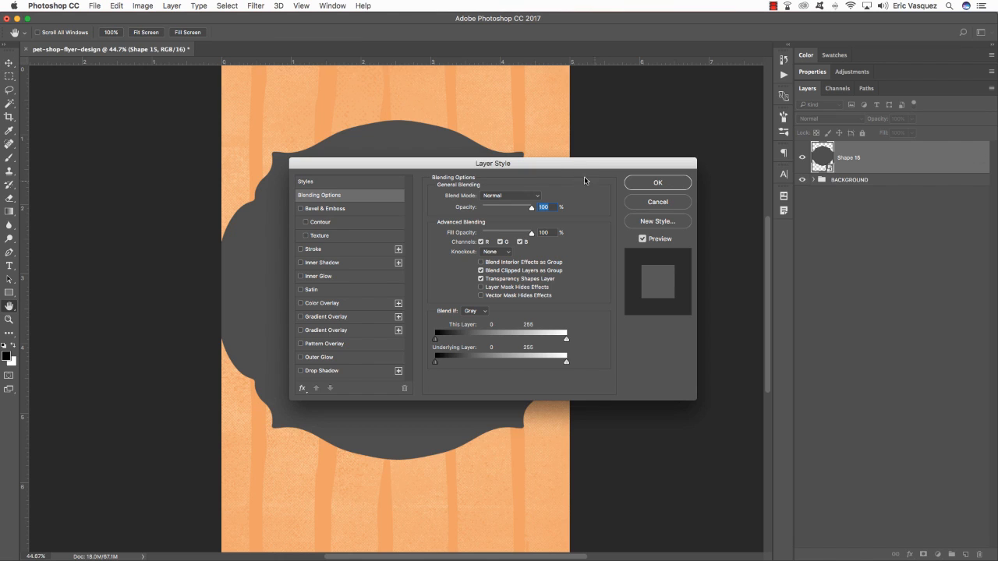
{"action": "left_click", "coordinate": [318, 304]}
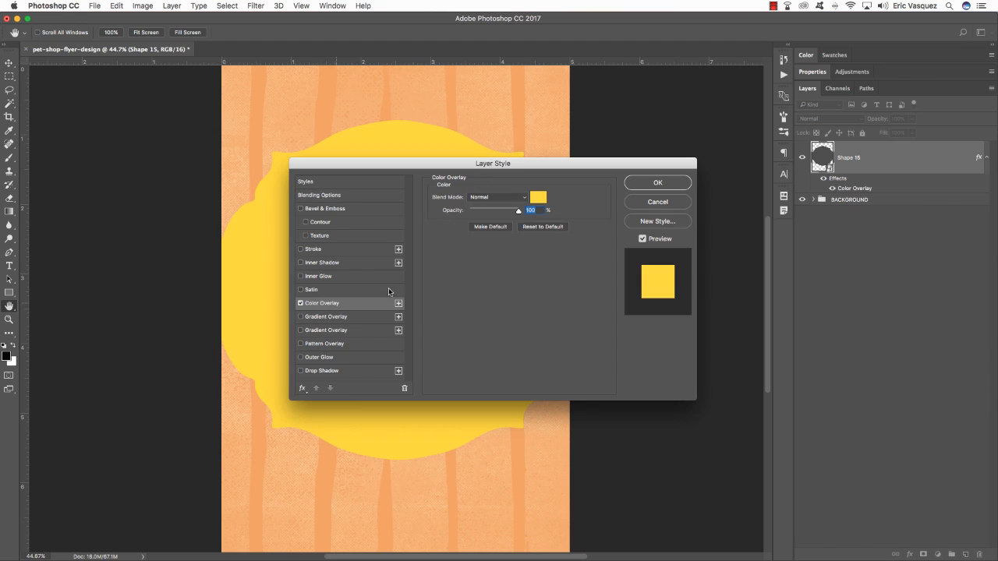
{"action": "left_click", "coordinate": [538, 199]}
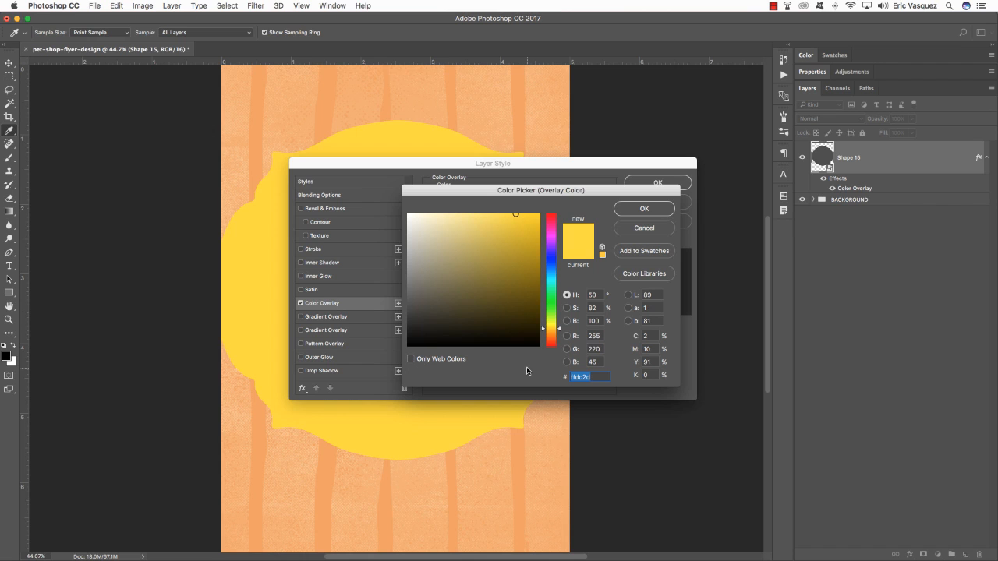
{"action": "type", "text": "F0E"}
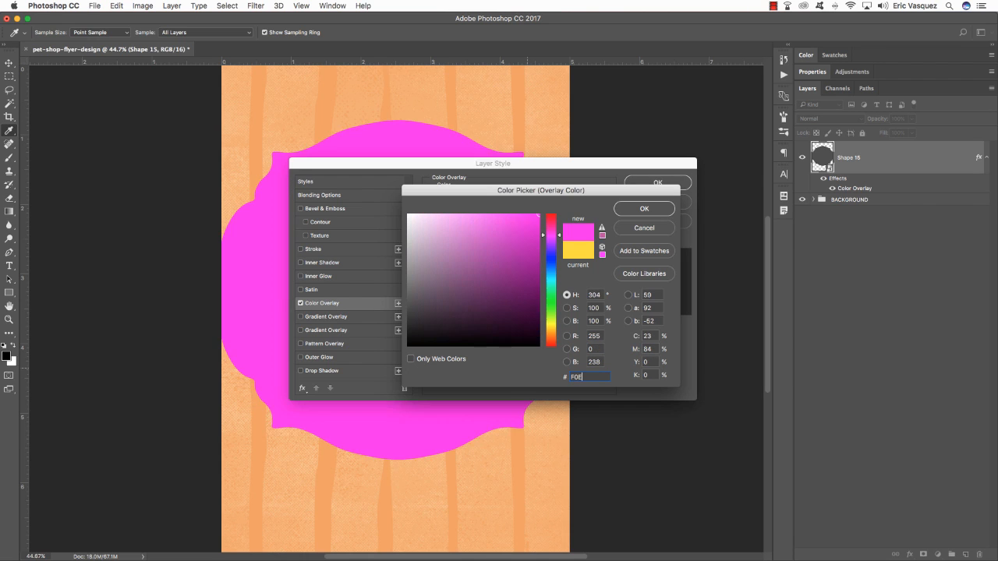
{"action": "type", "text": "6BB"}
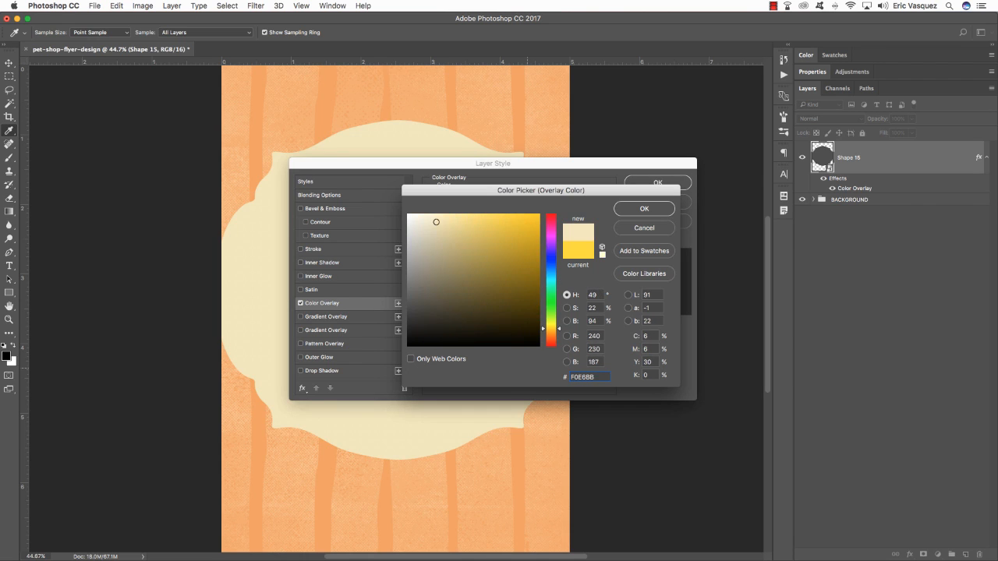
{"action": "key", "text": "Return"}
{"action": "key", "text": "Return"}
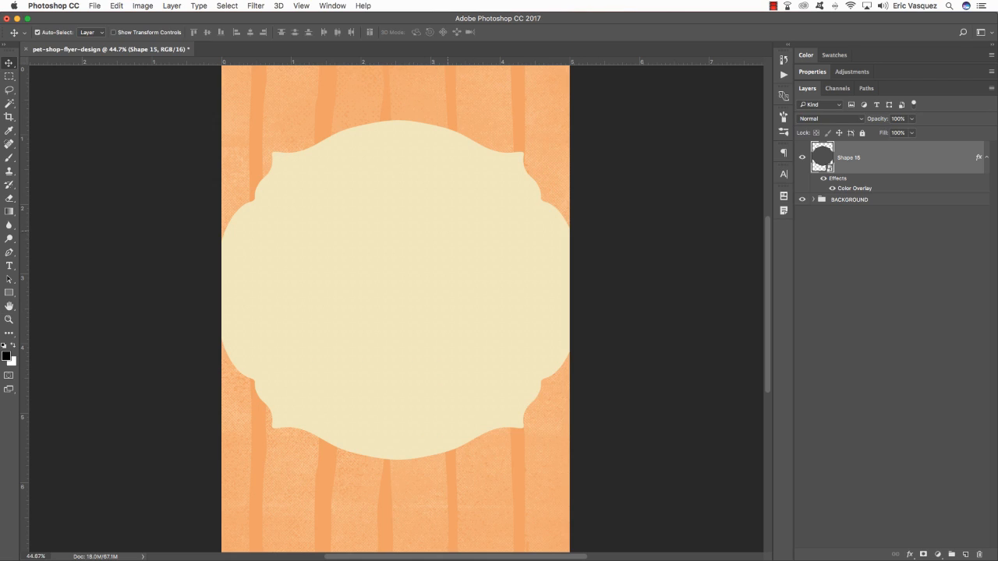
Scale the cream label proportionally to about 78% and move it up into the upper part of the flyer
{"action": "key", "text": "super+t"}
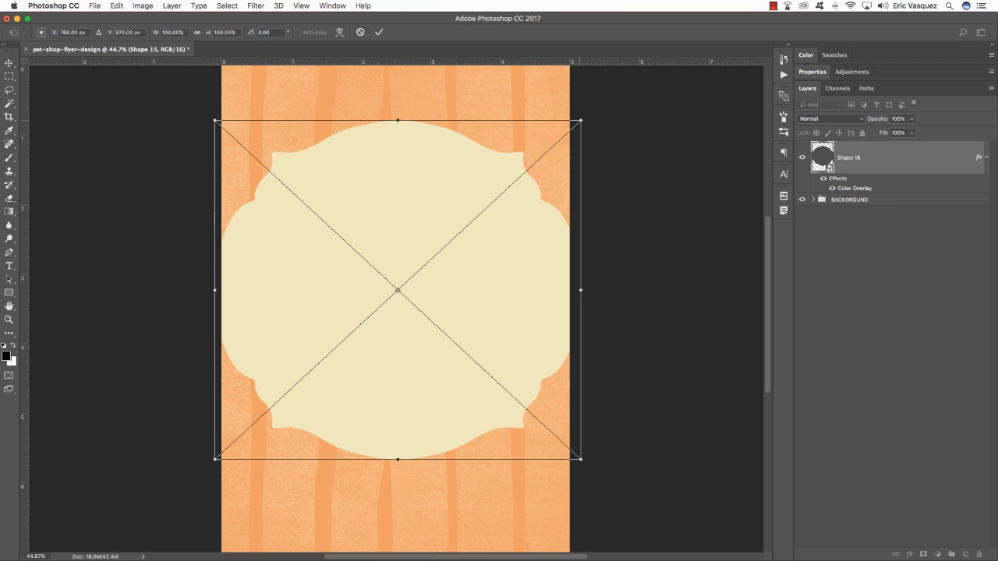
{"action": "left_click_drag", "start_coordinate": [581, 120], "coordinate": [541, 158]}
{"action": "left_click_drag", "start_coordinate": [503, 228], "coordinate": [502, 190]}
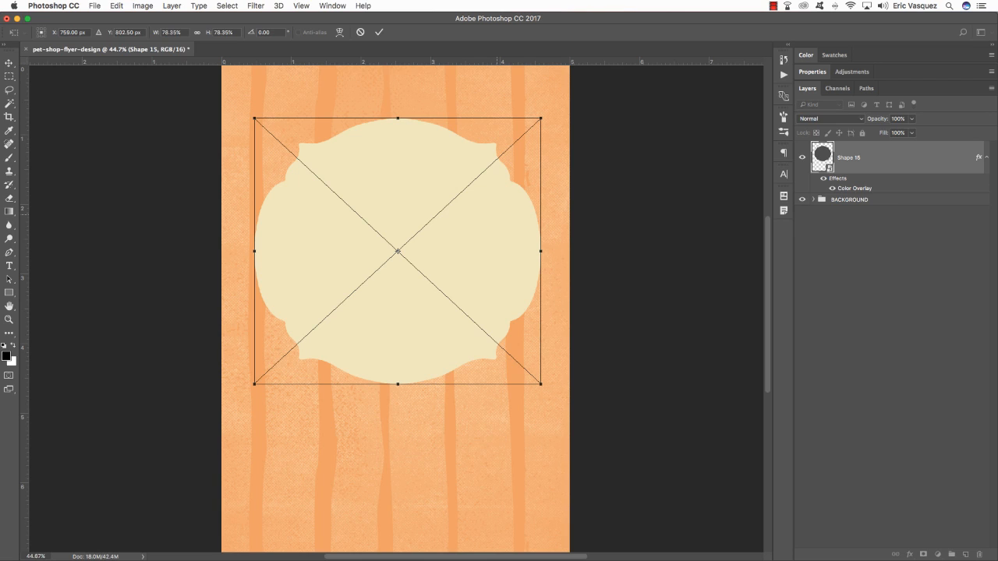
{"action": "key", "text": "Return"}
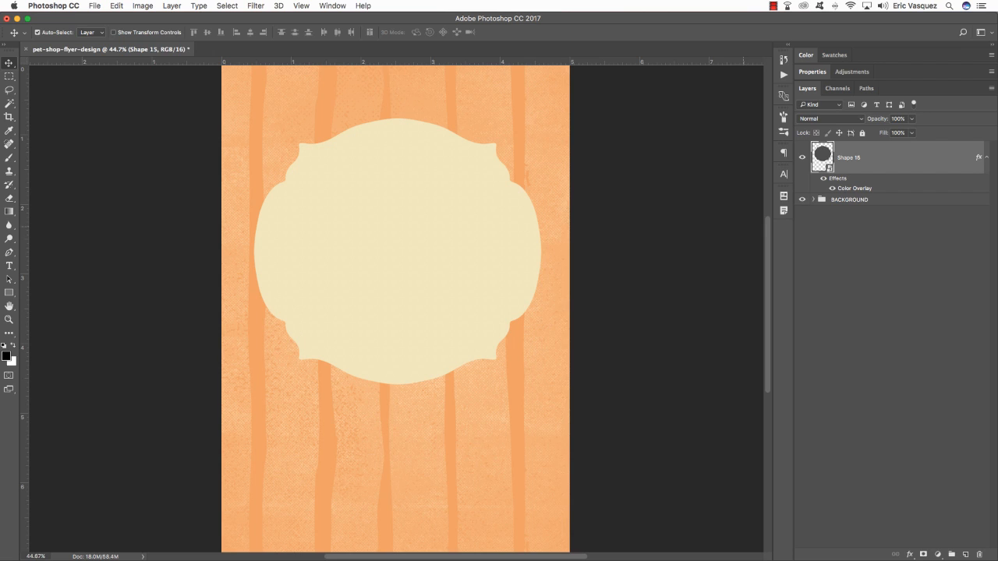
Load the cream label's outline as a selection and contract it by 10 pixels
{"action": "left_click", "coordinate": [830, 167], "text": "super"}
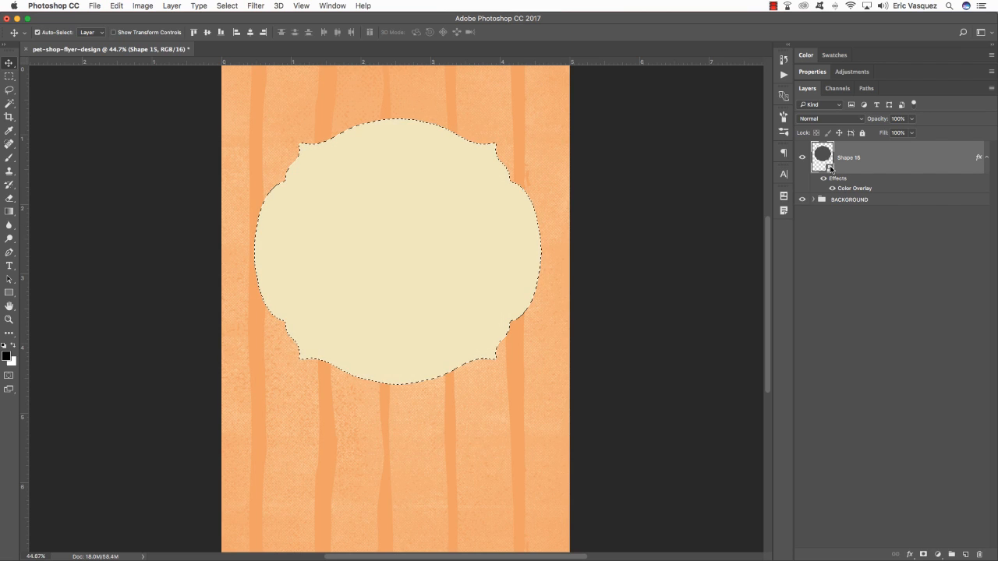
{"action": "left_click", "coordinate": [230, 7]}
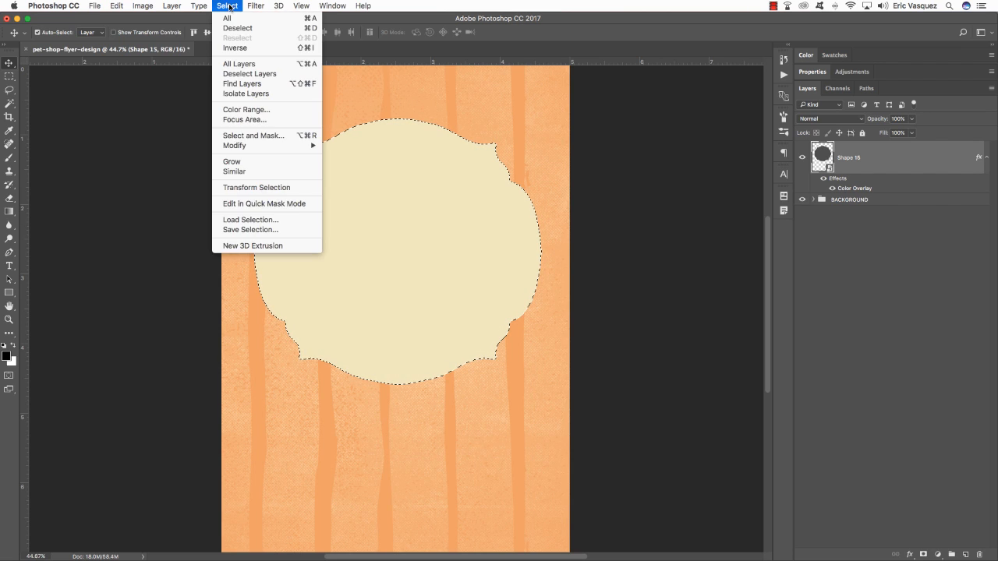
{"action": "mouse_move", "coordinate": [243, 150]}
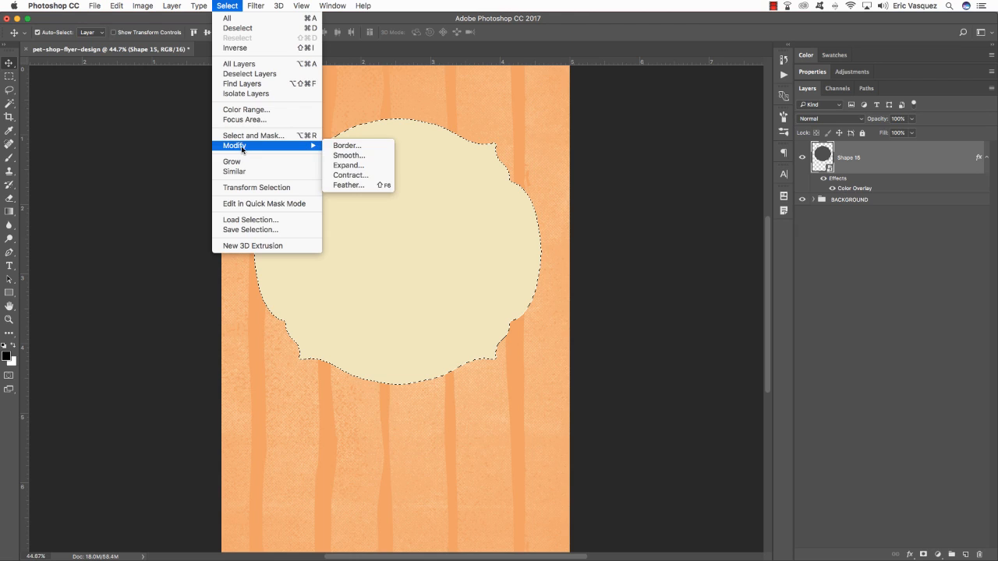
{"action": "left_click", "coordinate": [355, 176]}
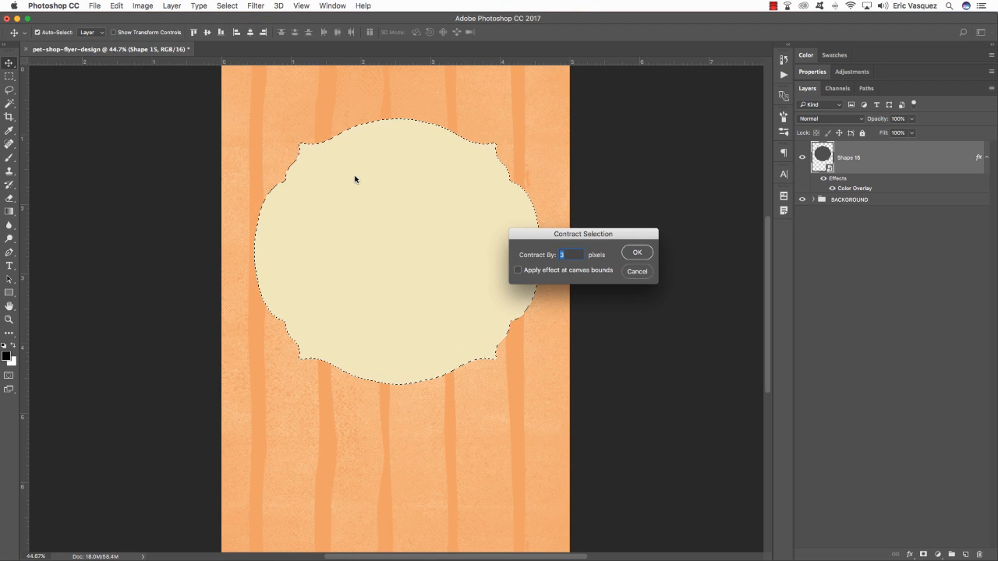
{"action": "type", "text": "10"}
{"action": "key", "text": "Return"}
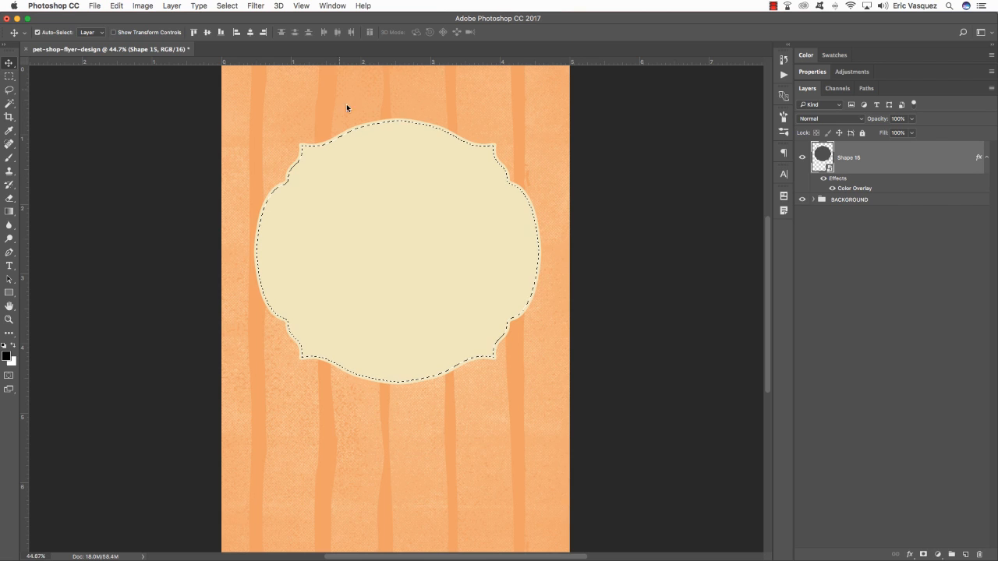
Fill the contracted label selection with black on a new layer above Shape 15, and deselect it
{"action": "scroll", "coordinate": [295, 222], "scroll_direction": "left", "scroll_amount": 1}
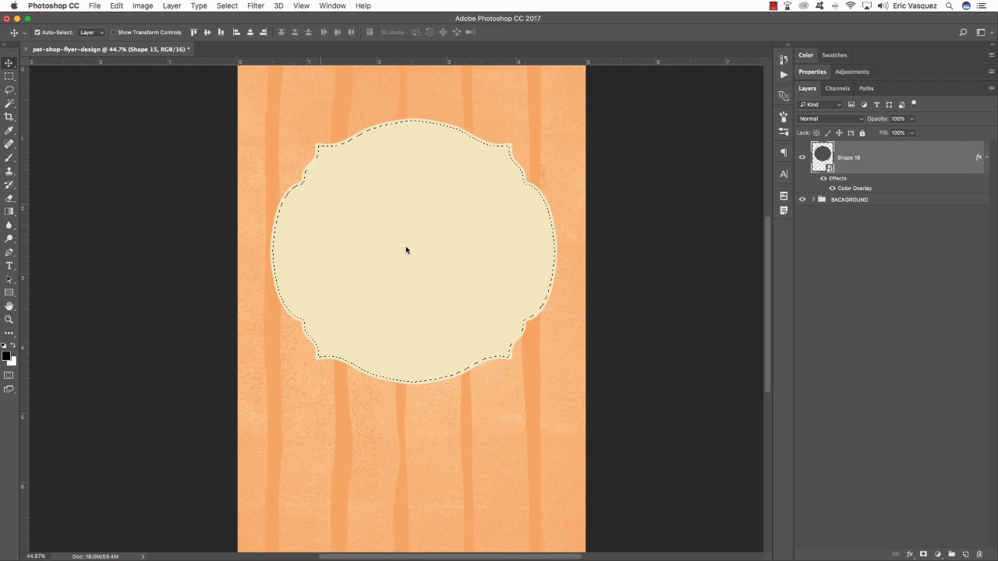
{"action": "left_click", "coordinate": [966, 554]}
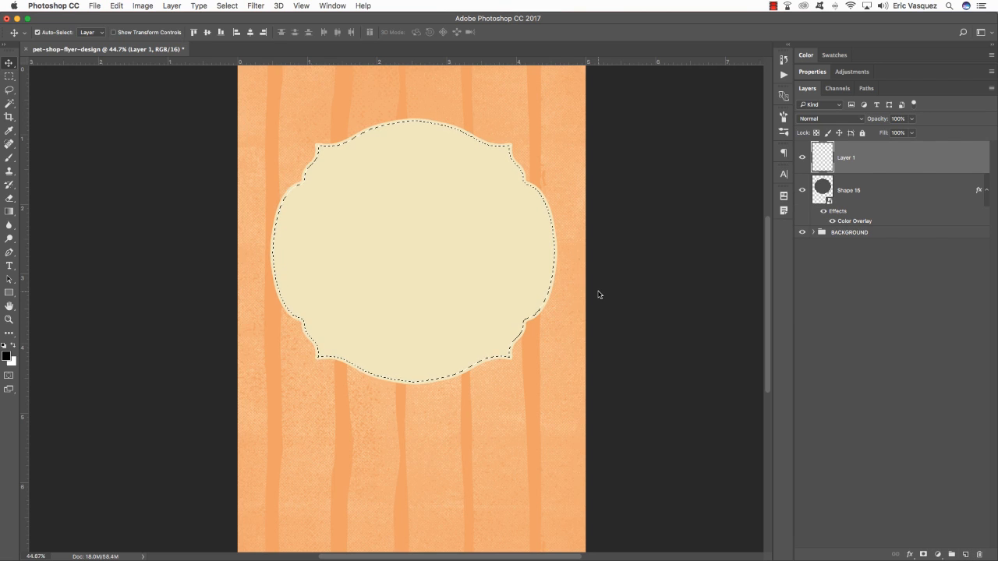
{"action": "key", "text": "alt+BackSpace"}
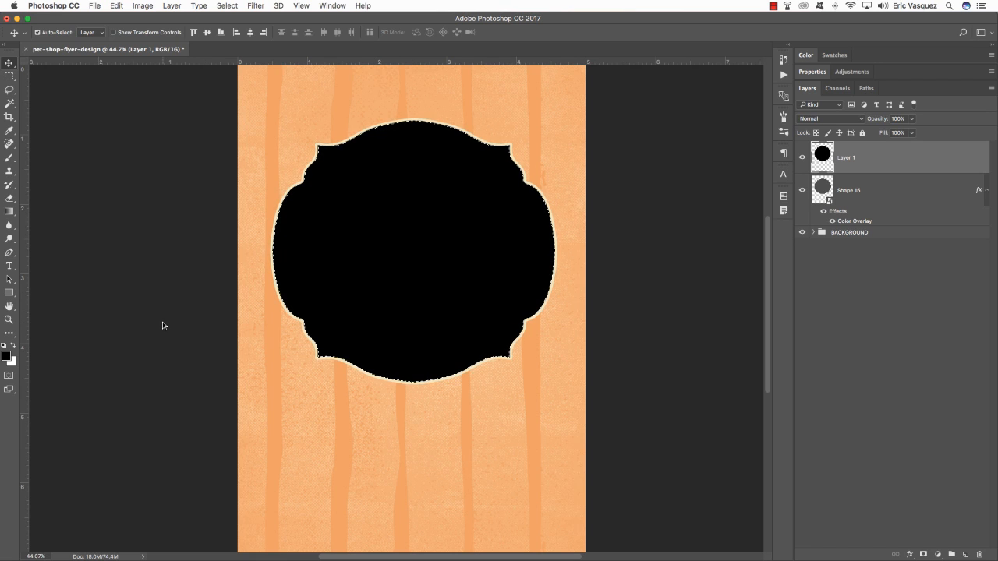
{"action": "key", "text": "super+d"}
{"action": "left_click", "coordinate": [229, 6]}
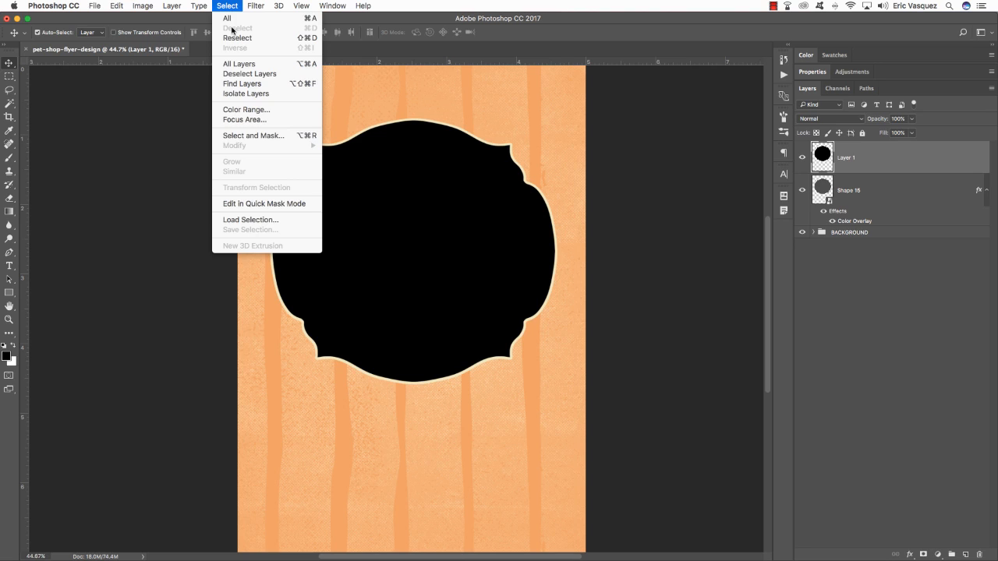
{"action": "left_click", "coordinate": [229, 4]}
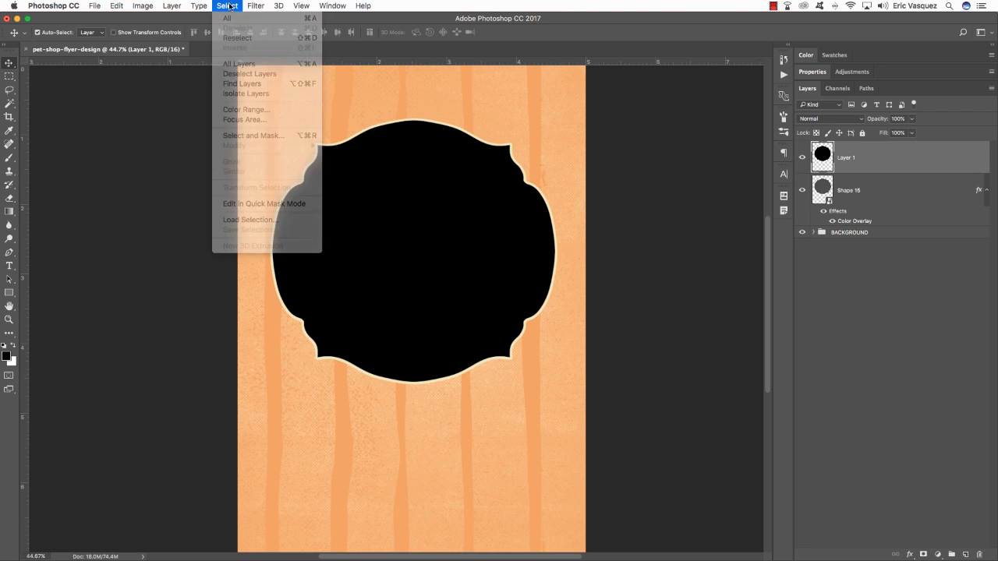
Apply a Color Overlay layer style in teal green #60BC98 to the new black inner label layer
{"action": "double_click", "coordinate": [981, 158]}
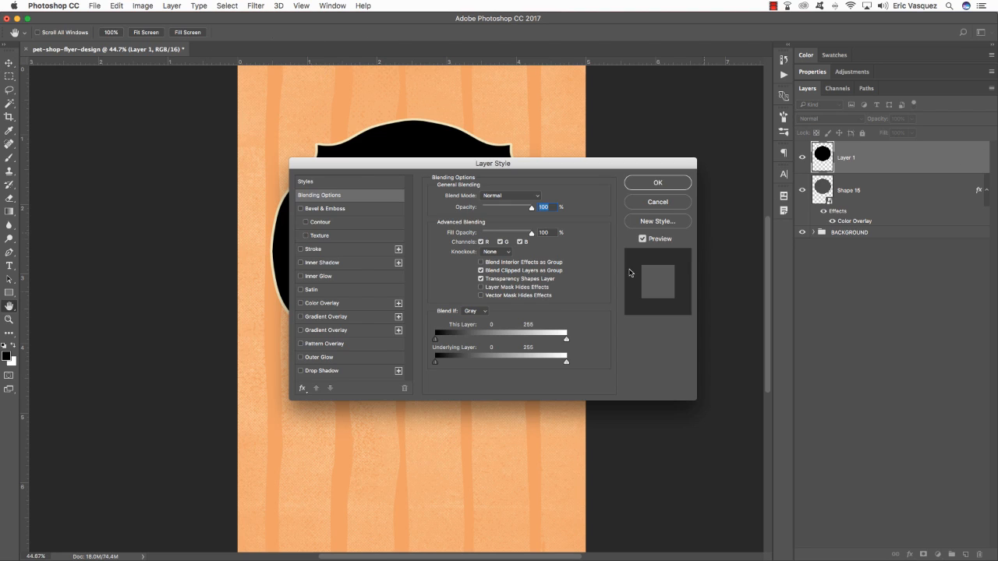
{"action": "left_click", "coordinate": [328, 302]}
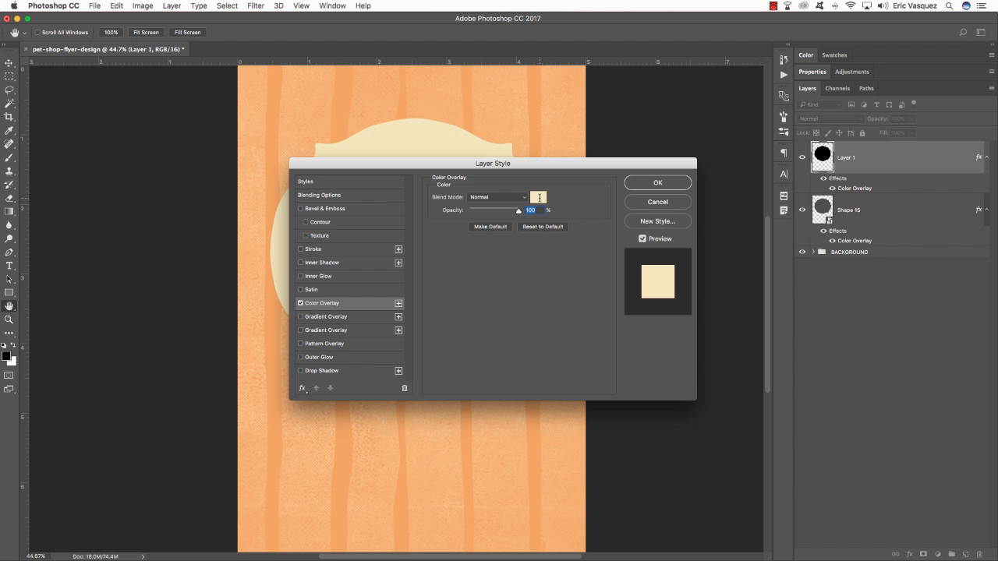
{"action": "left_click", "coordinate": [538, 197]}
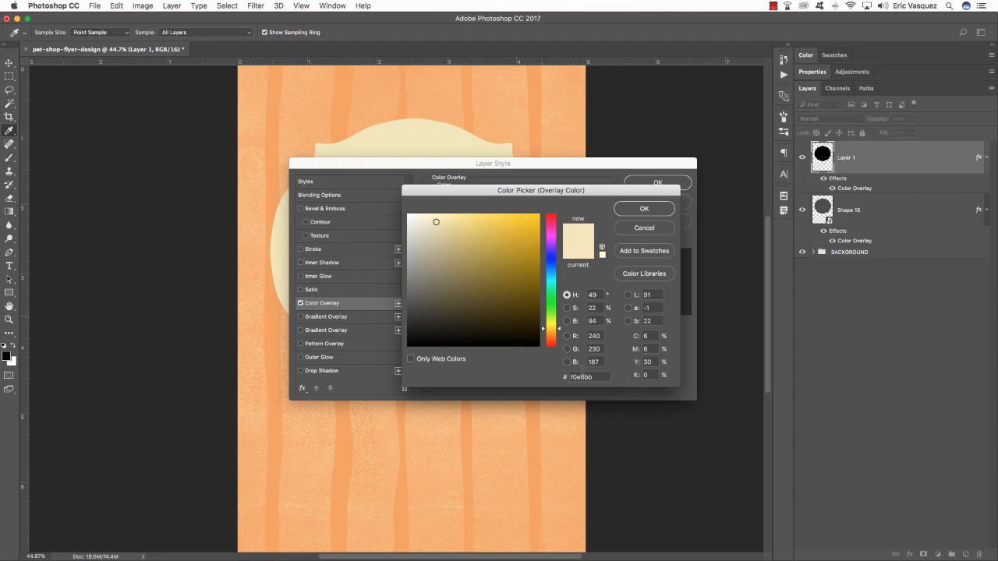
{"action": "left_click_drag", "start_coordinate": [604, 379], "coordinate": [521, 366]}
{"action": "type", "text": "60BC98"}
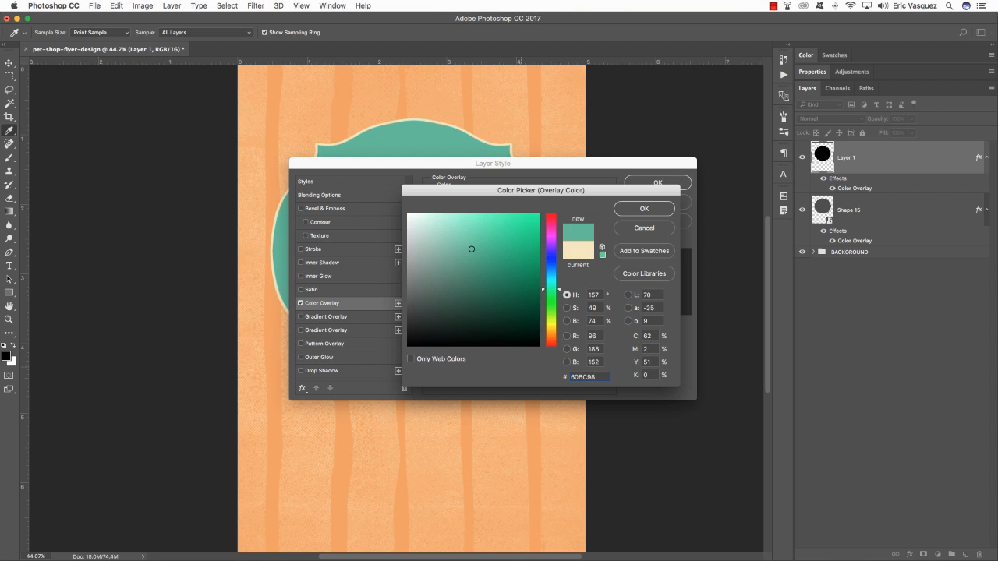
{"action": "key", "text": "Return"}
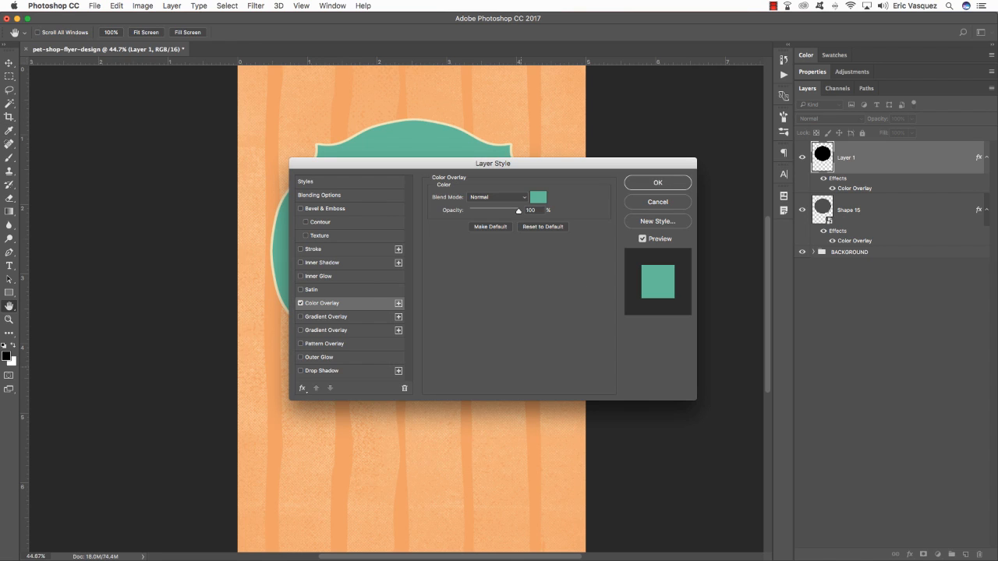
{"action": "key", "text": "Return"}
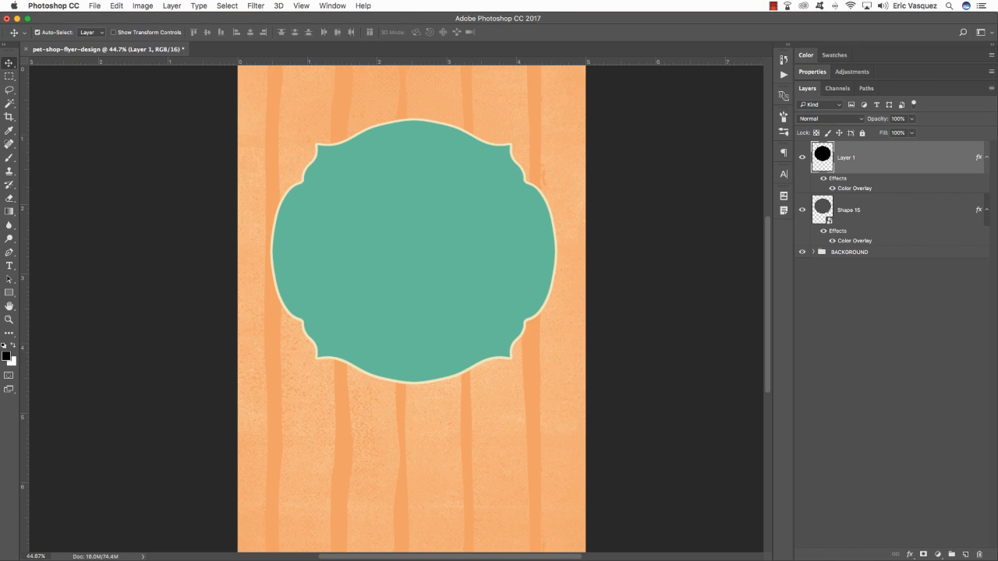
Rename the green inner label layer as Shape 15 copy and collapse the effects lists of both label layers
{"action": "double_click", "coordinate": [850, 158]}
{"action": "type", "text": "Shape 15 copy"}
{"action": "key", "text": "Return"}
{"action": "left_click", "coordinate": [986, 158]}
{"action": "left_click", "coordinate": [985, 190]}
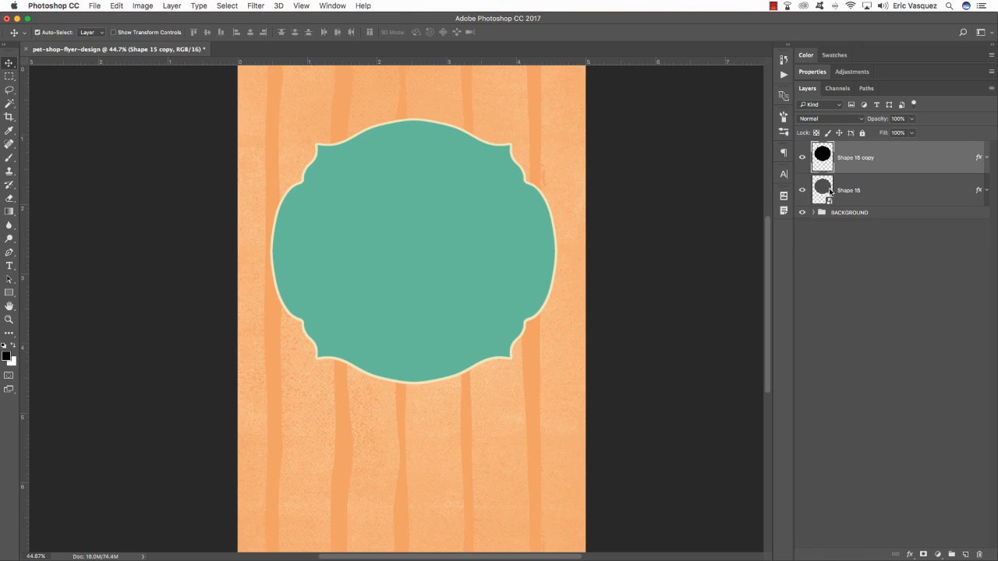
Group the Shape 15 and Shape 15 copy layers and name the group CONTAINER
{"action": "left_click", "coordinate": [899, 187], "text": "shift"}
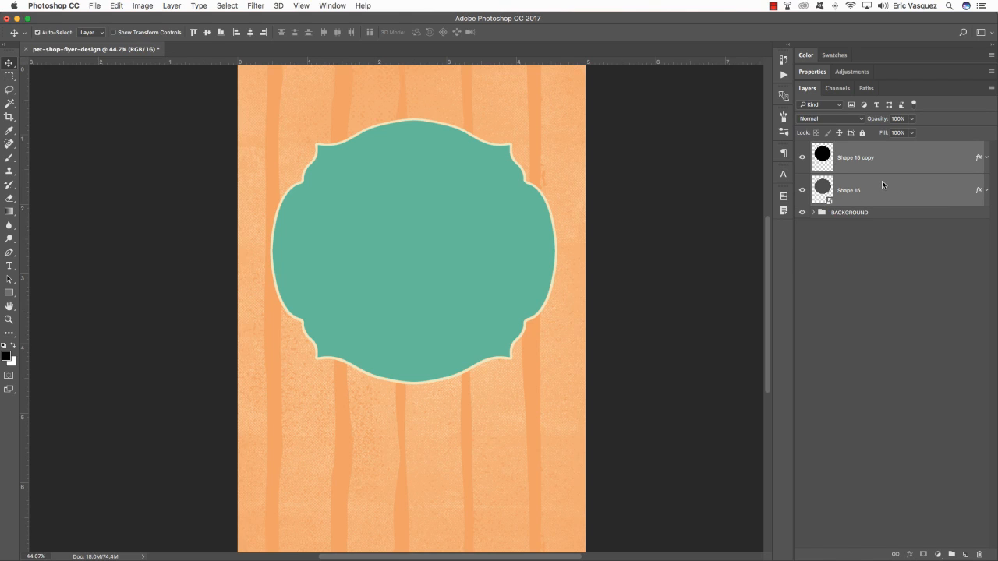
{"action": "key", "text": "super+g"}
{"action": "double_click", "coordinate": [840, 148]}
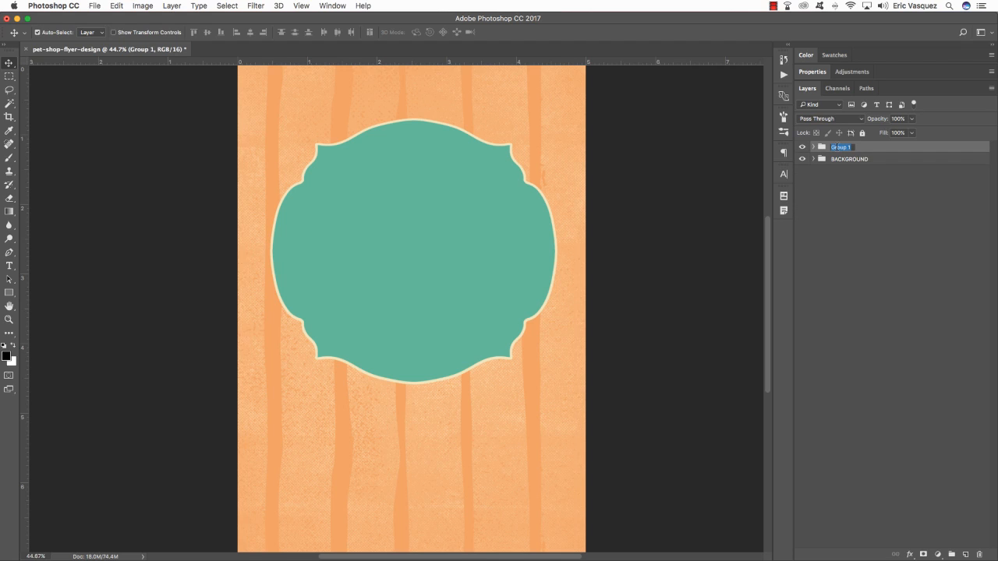
{"action": "type", "text": "CONTAINER"}
{"action": "key", "text": "Return"}
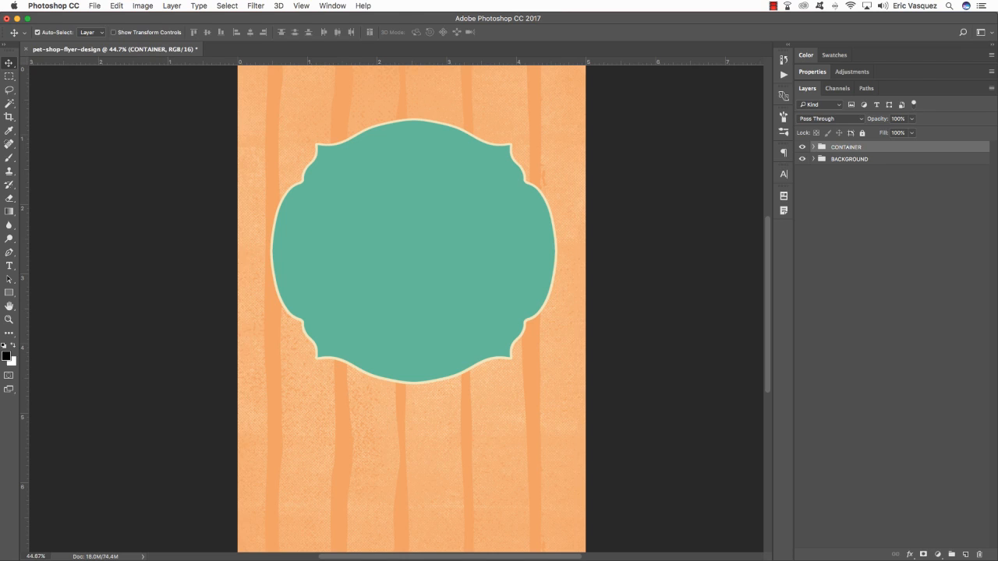
{"action": "key", "text": "shift+Right"}
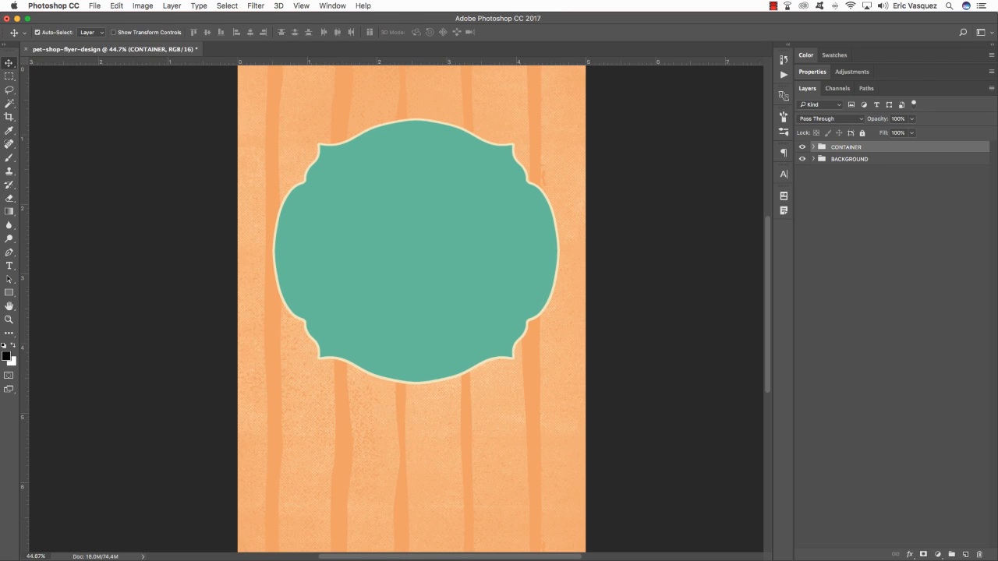
{"action": "key", "text": "shift+Left"}
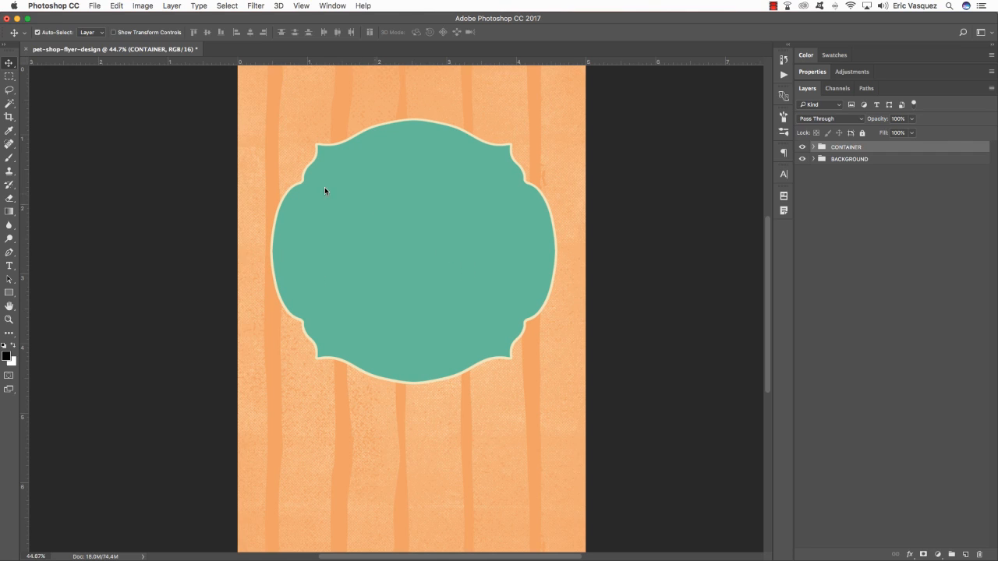
Add the text BEST FRIEND on a new layer above the CONTAINER group and move it to the middle of the green label
{"action": "left_click", "coordinate": [965, 555]}
{"action": "key", "text": "t"}
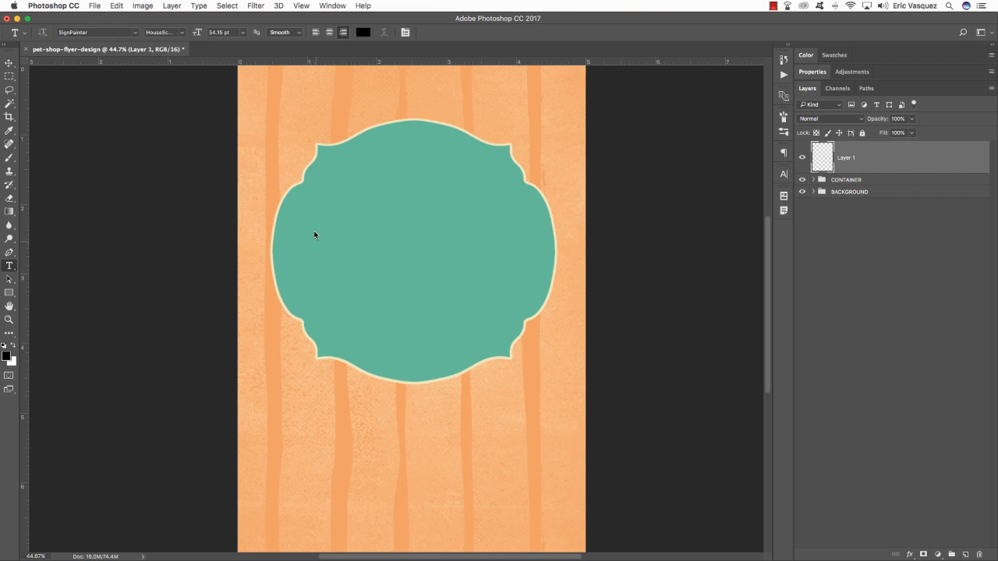
{"action": "left_click", "coordinate": [314, 232]}
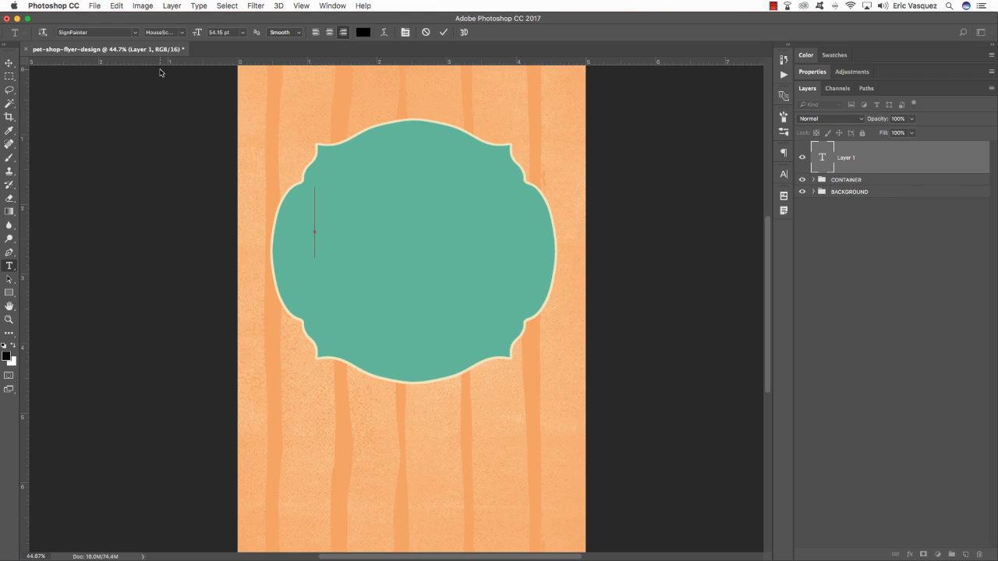
{"action": "type", "text": "BE"}
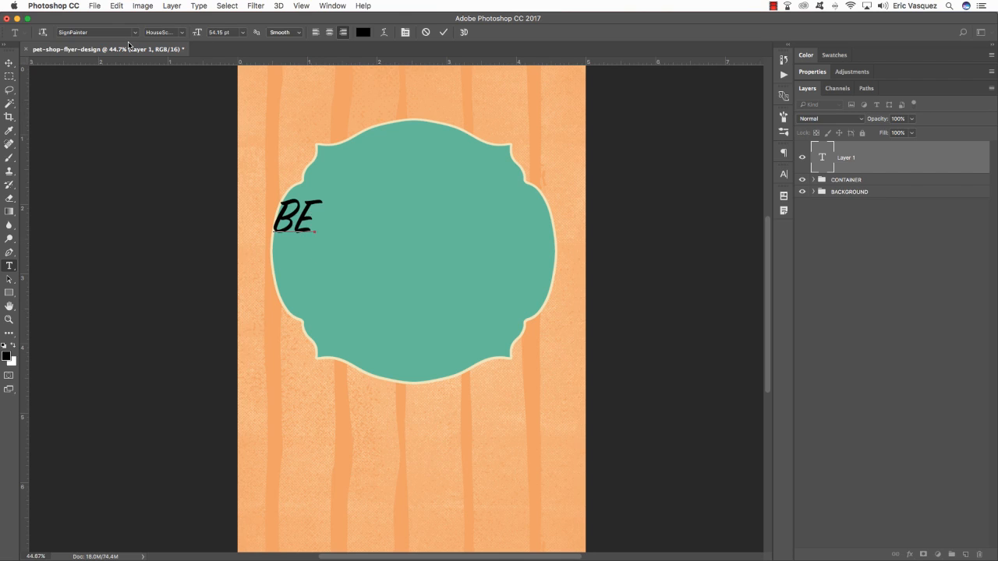
{"action": "type", "text": "ST FRIEND"}
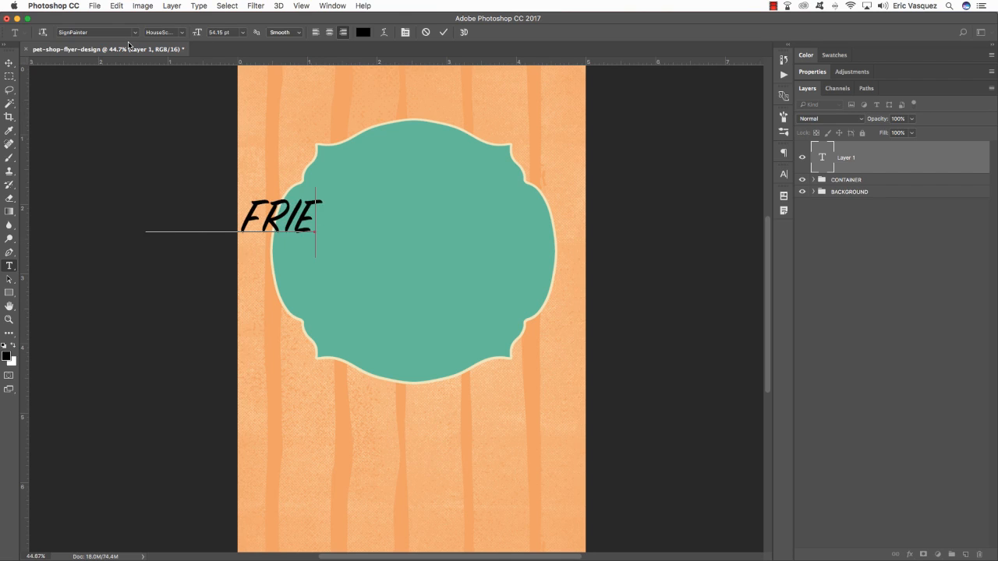
{"action": "left_click", "coordinate": [9, 61]}
{"action": "left_click_drag", "start_coordinate": [315, 217], "coordinate": [525, 249]}
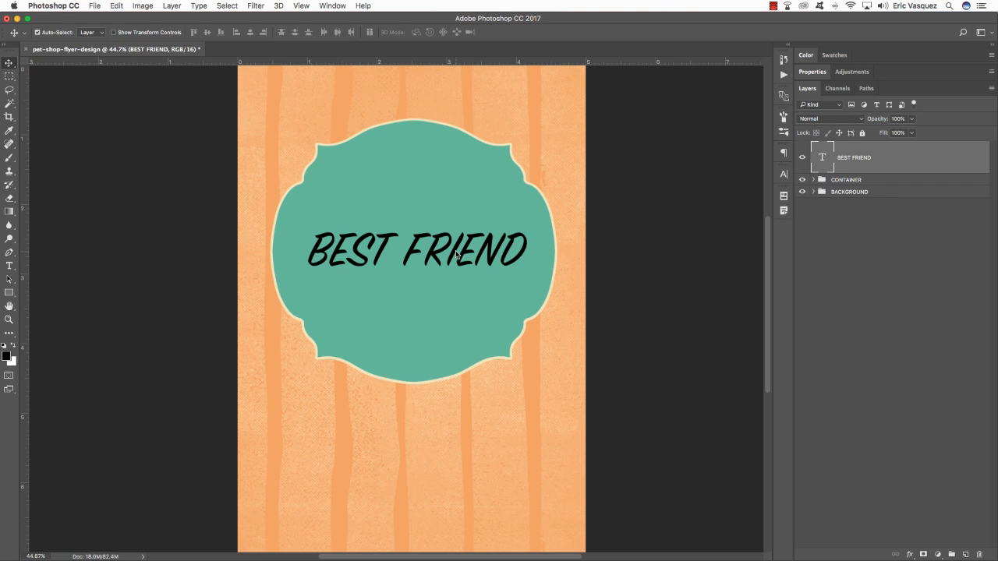
Set the BEST FRIEND text to the Knockout HTF49-Liteweight font at a size of 60.15 pt
{"action": "key", "text": "t"}
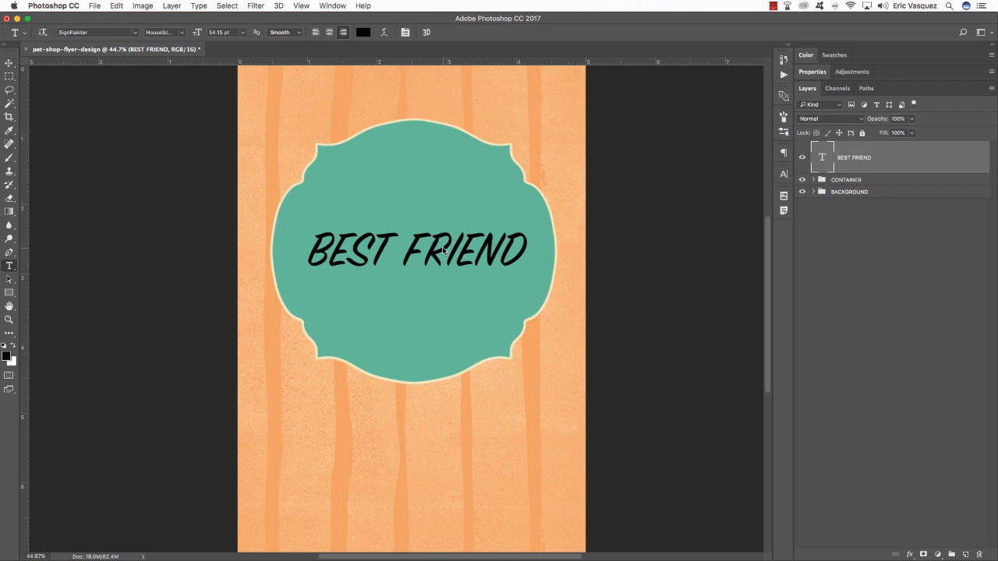
{"action": "left_click", "coordinate": [443, 250]}
{"action": "key", "text": "super+a"}
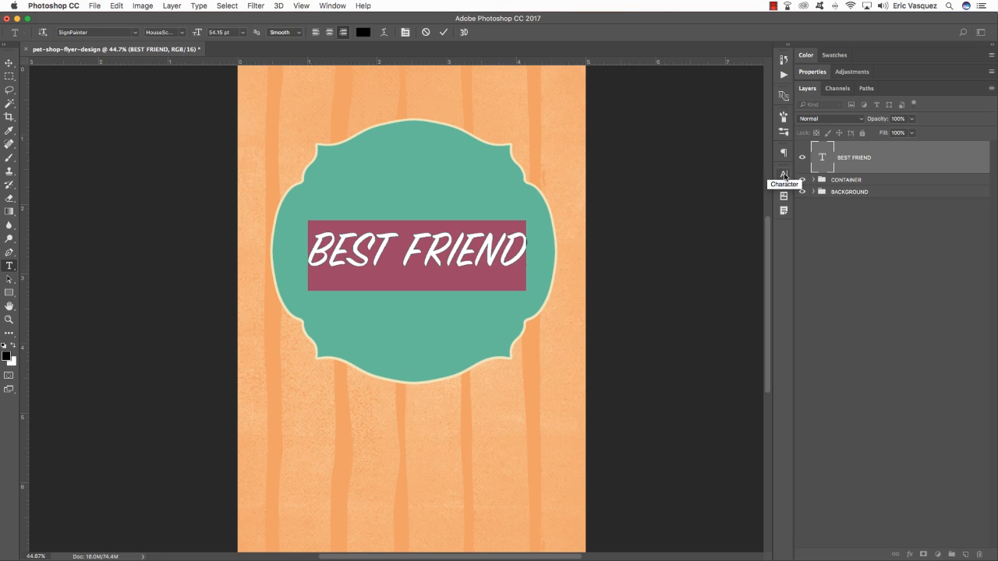
{"action": "left_click", "coordinate": [328, 4]}
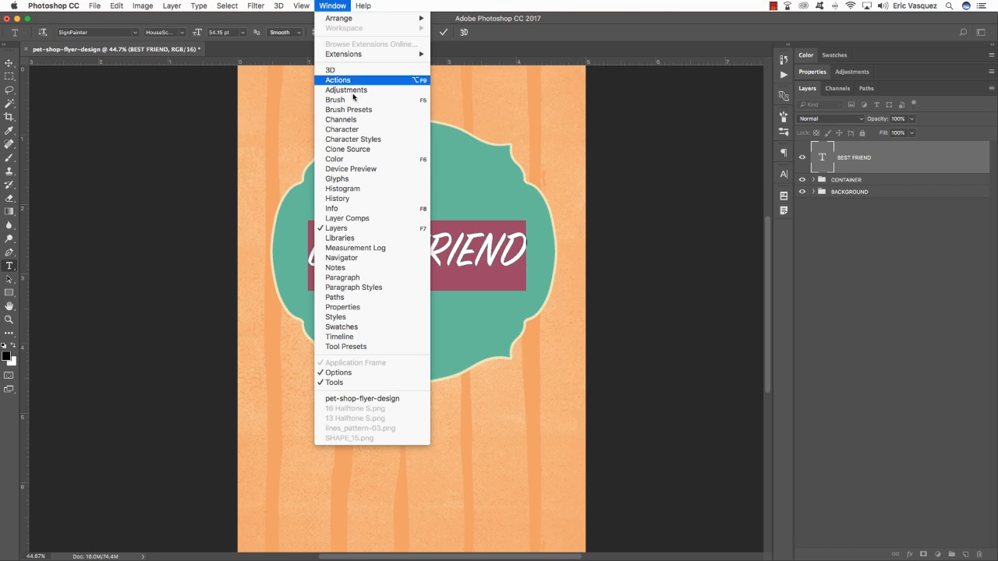
{"action": "left_click", "coordinate": [341, 130]}
{"action": "type", "text": "knock"}
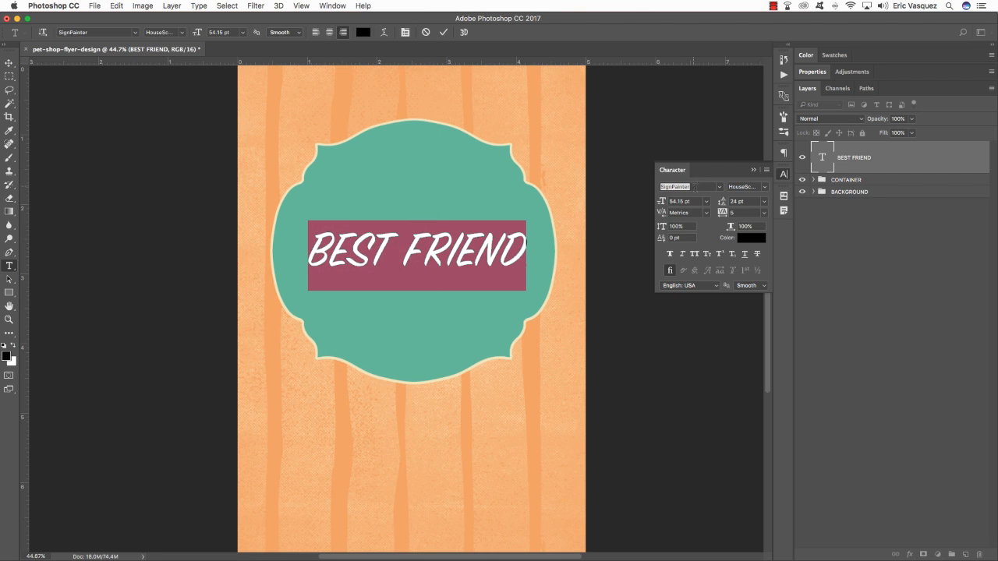
{"action": "key", "text": "Down"}
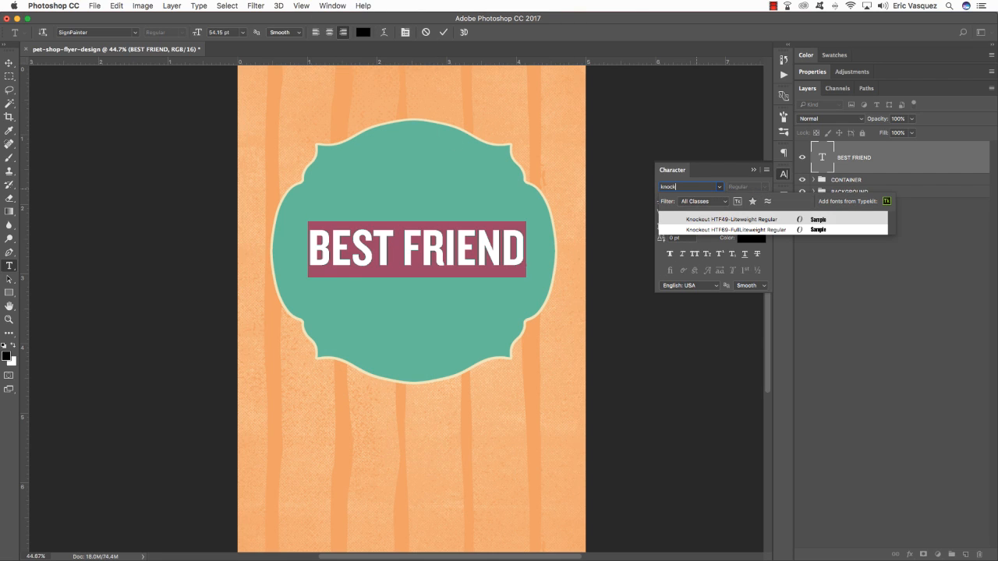
{"action": "key", "text": "Return"}
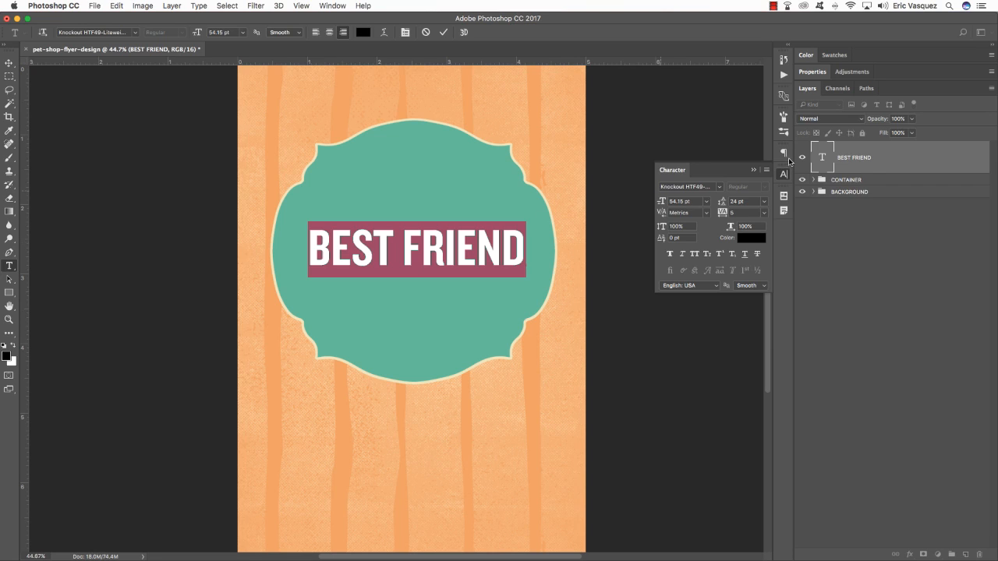
{"action": "left_click_drag", "start_coordinate": [698, 201], "coordinate": [618, 198]}
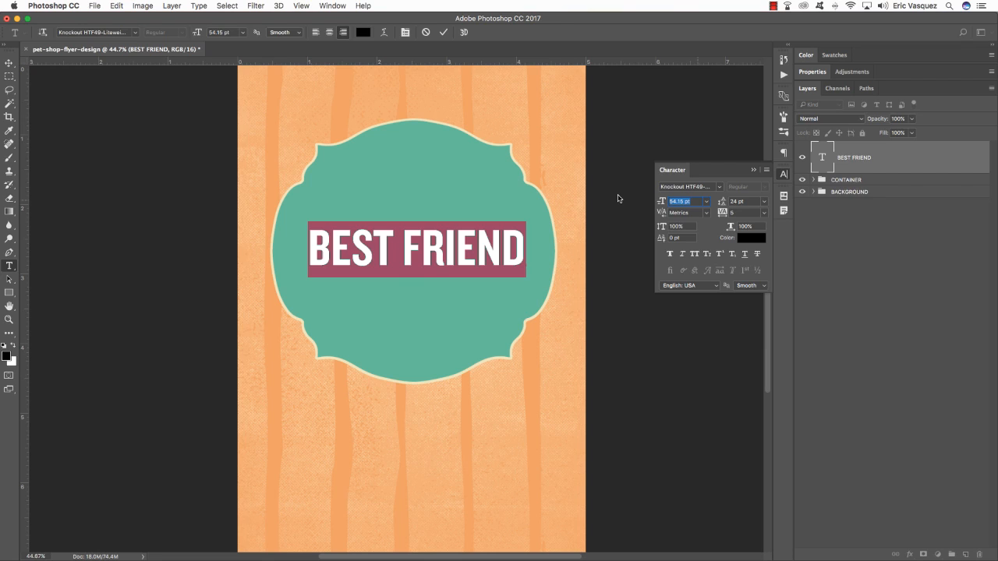
{"action": "type", "text": "60.15"}
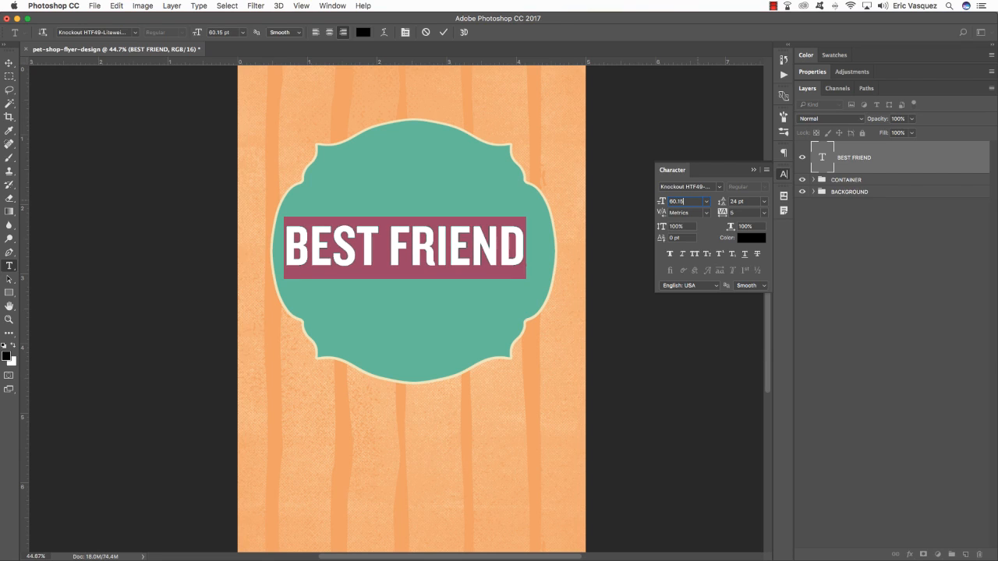
Set the BEST FRIEND text's tracking to 25 and move the text back to the middle of the green label
{"action": "key", "text": "Return"}
{"action": "left_click", "coordinate": [742, 212]}
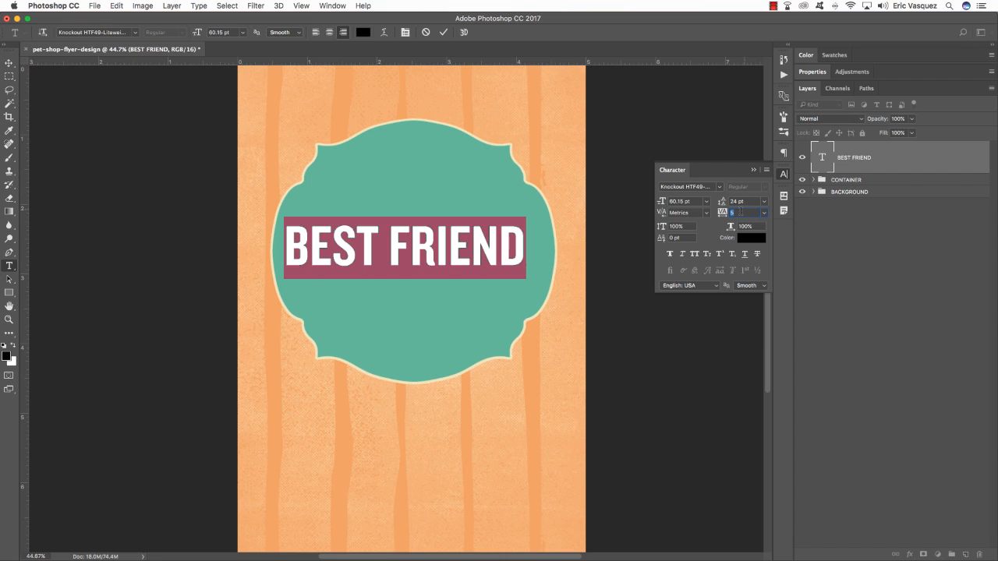
{"action": "type", "text": "25"}
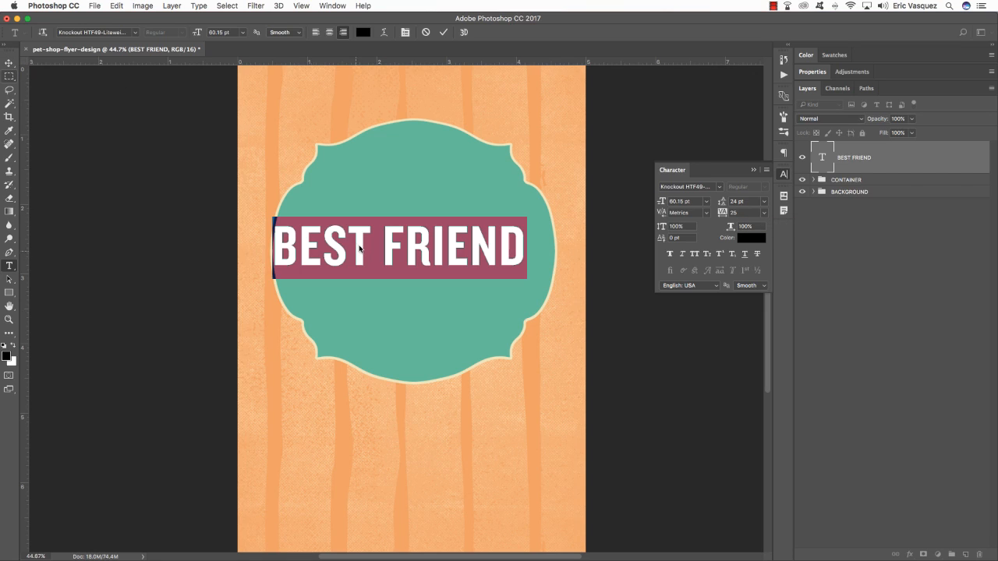
{"action": "left_click", "coordinate": [8, 63]}
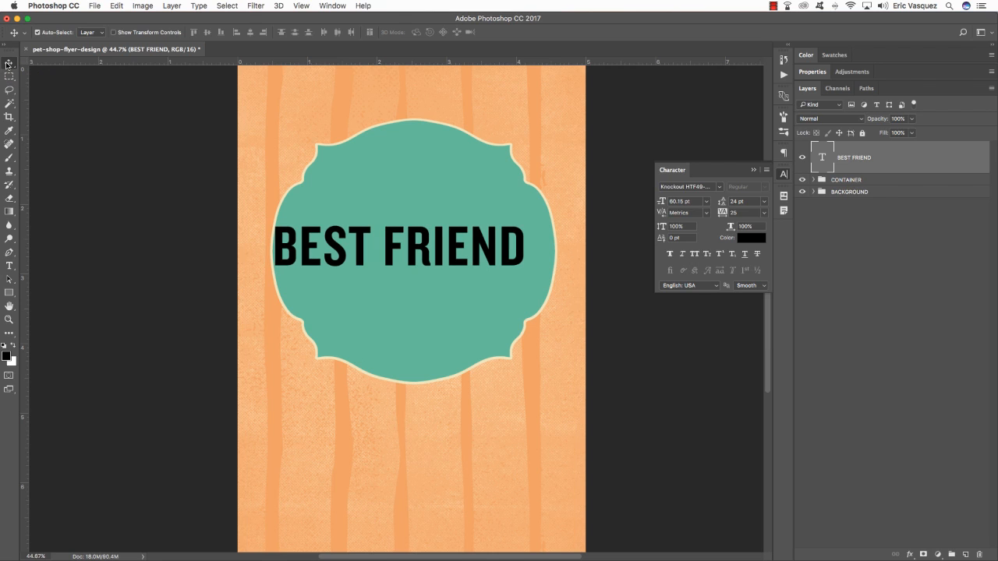
{"action": "left_click_drag", "start_coordinate": [480, 244], "coordinate": [496, 251]}
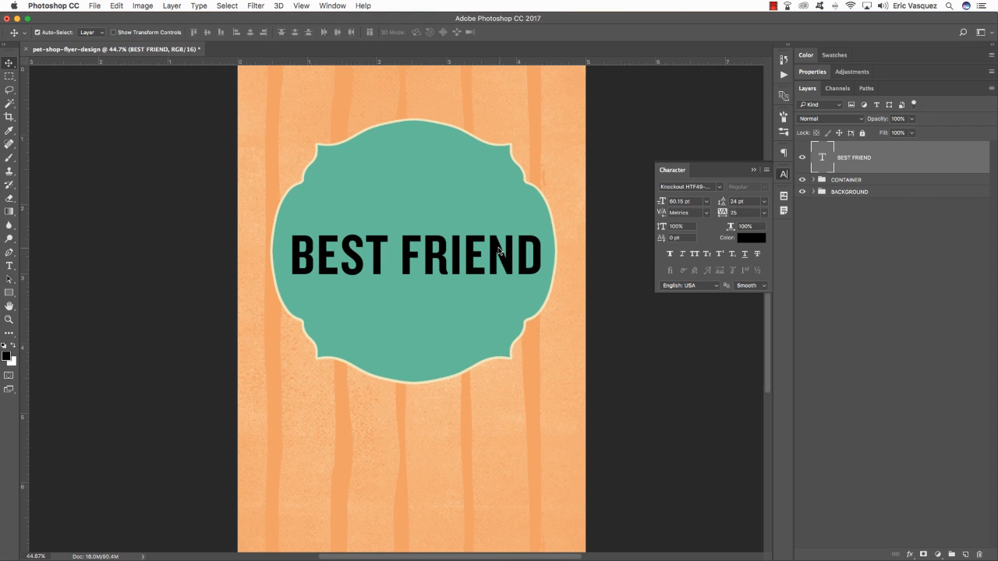
Add a Color Overlay in cream F0E6BB to the BEST FRIEND text layer
{"action": "double_click", "coordinate": [981, 158]}
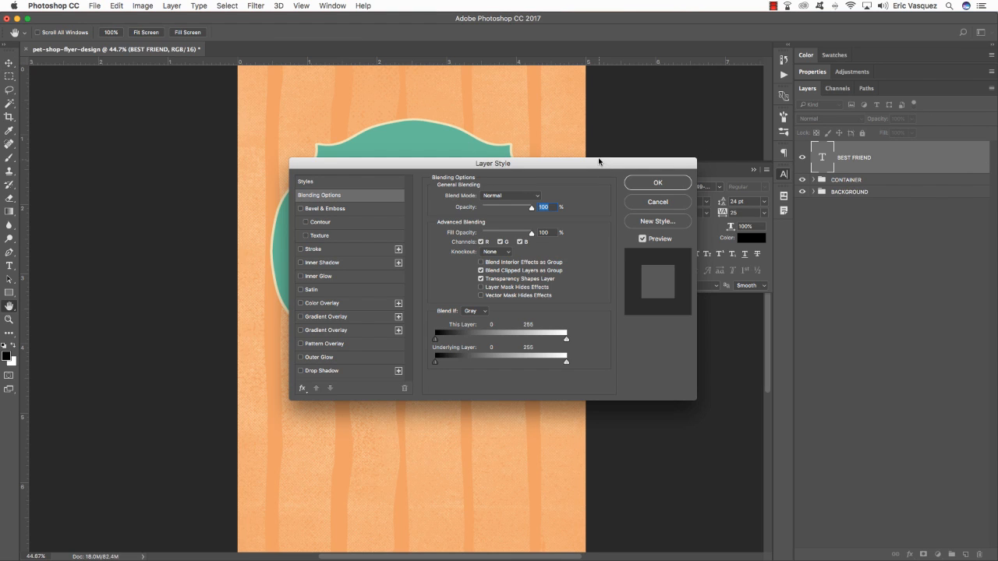
{"action": "left_click_drag", "start_coordinate": [597, 163], "coordinate": [559, 157]}
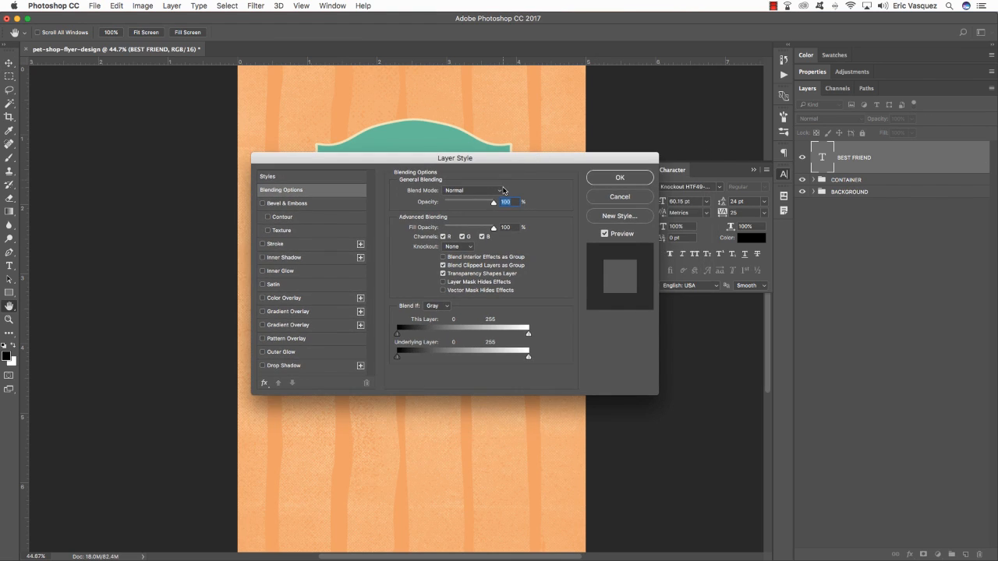
{"action": "left_click", "coordinate": [283, 298]}
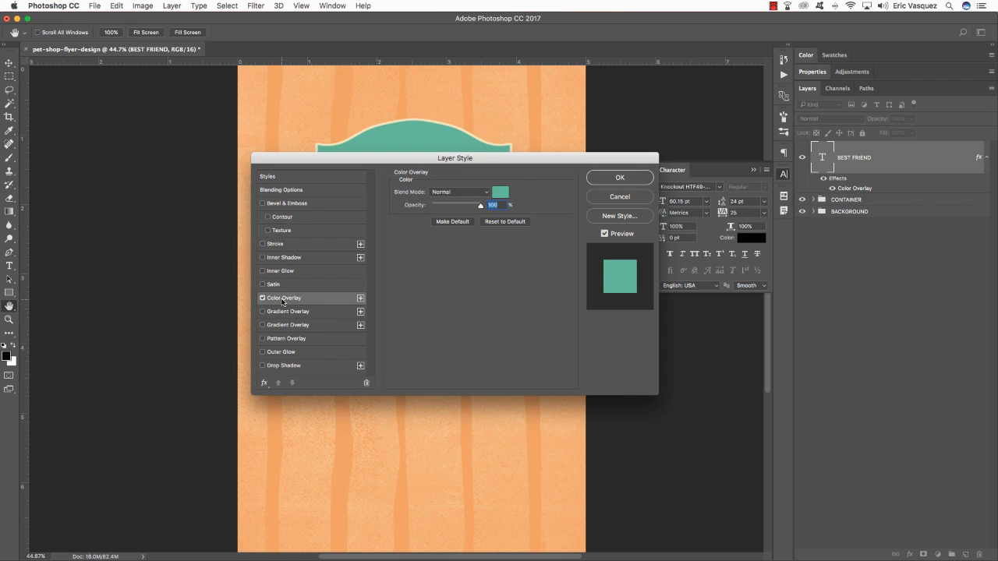
{"action": "left_click", "coordinate": [503, 194]}
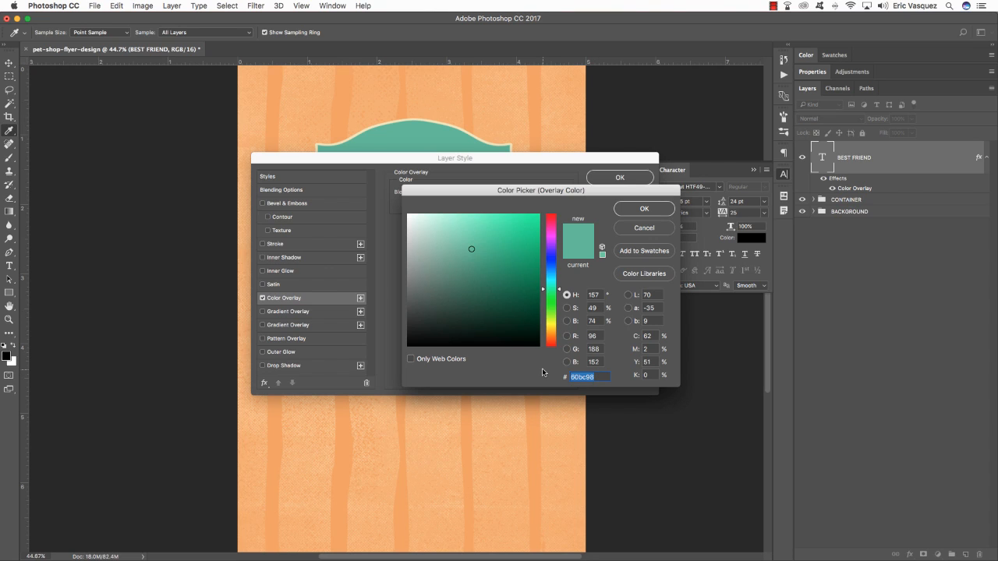
{"action": "type", "text": "F0"}
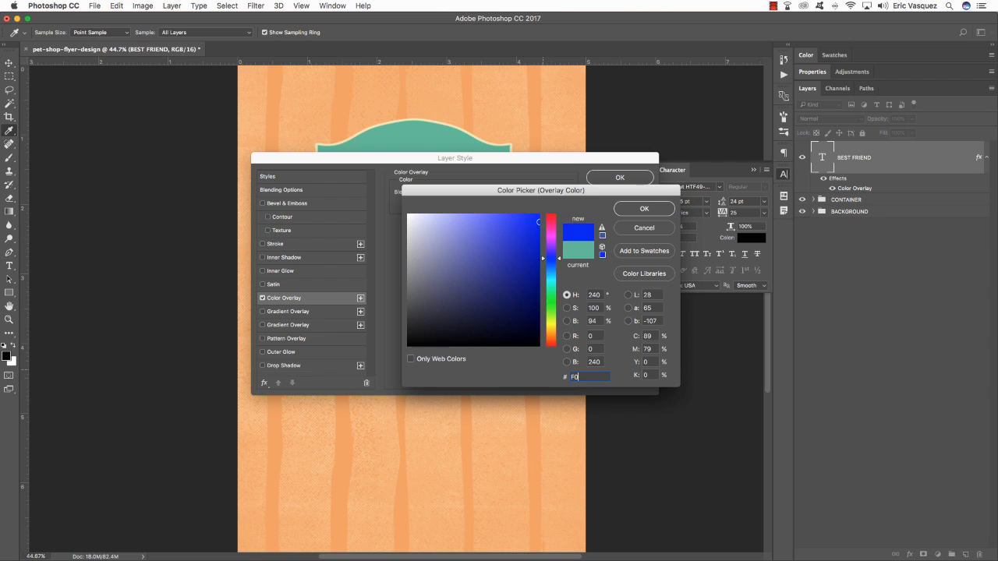
{"action": "type", "text": "E6BB"}
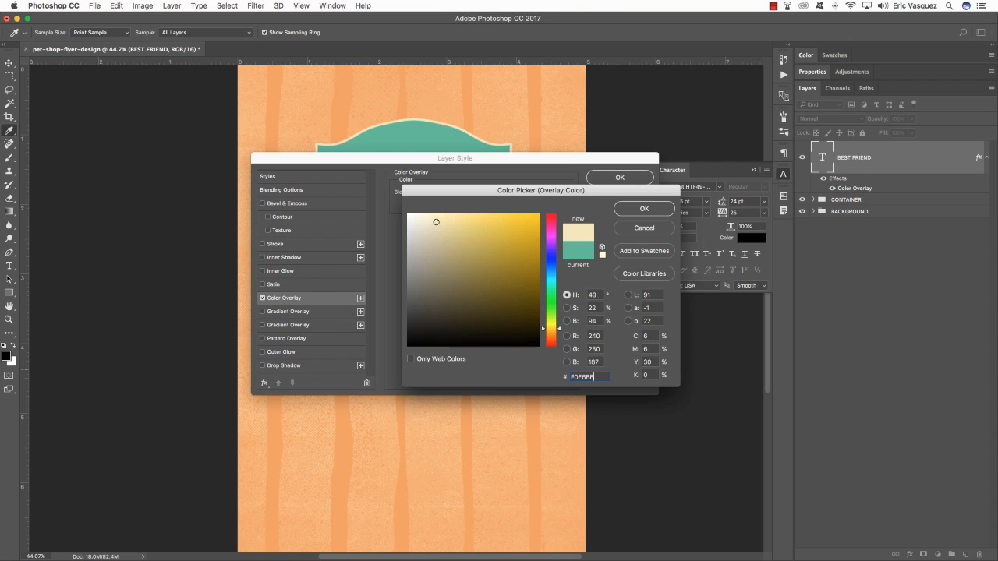
{"action": "key", "text": "Return"}
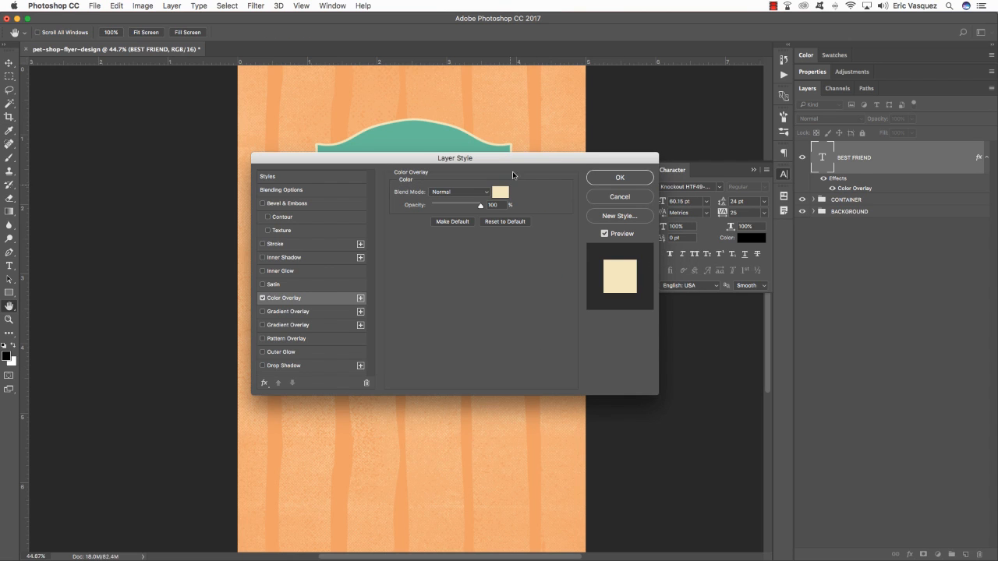
Add a Drop Shadow to the BEST FRIEND layer with 15% opacity, a 130° angle and a 20 px distance
{"action": "left_click_drag", "start_coordinate": [512, 160], "coordinate": [553, 161]}
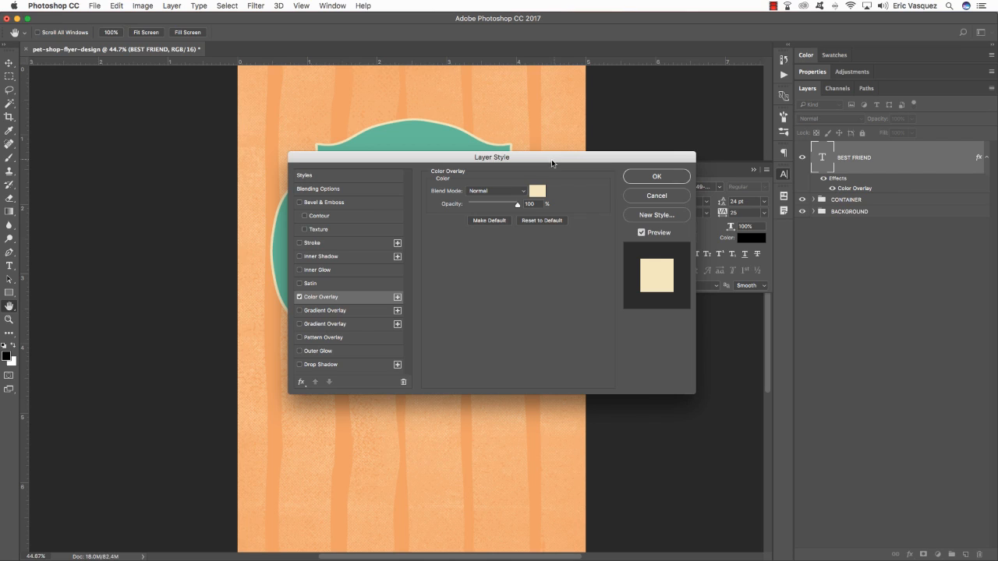
{"action": "left_click", "coordinate": [300, 364]}
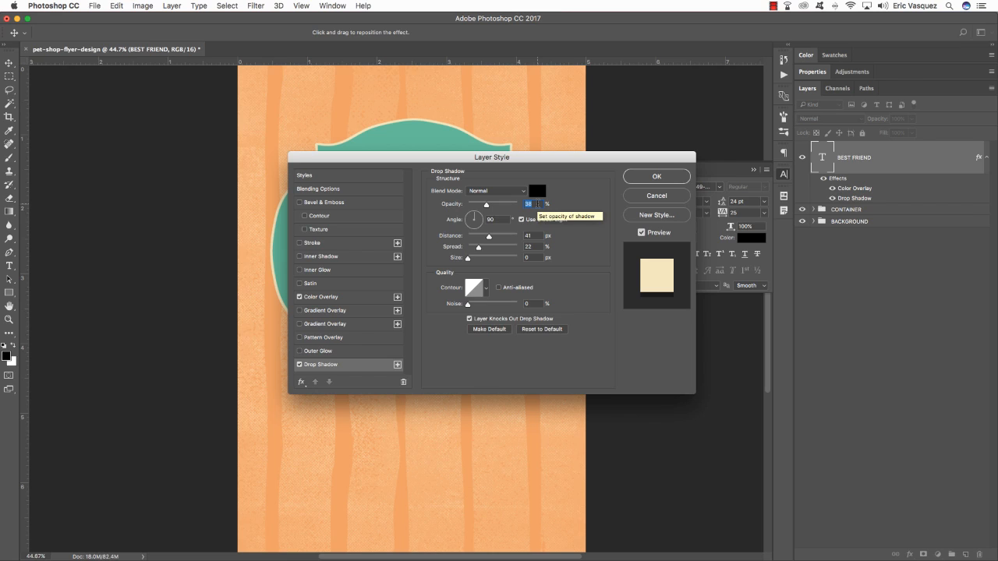
{"action": "type", "text": "15"}
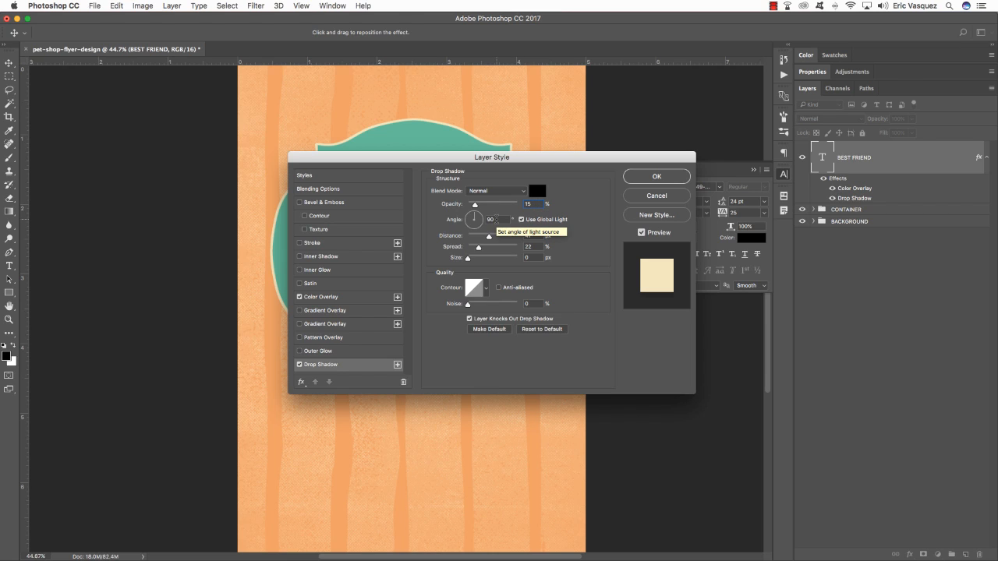
{"action": "left_click_drag", "start_coordinate": [496, 219], "coordinate": [468, 220]}
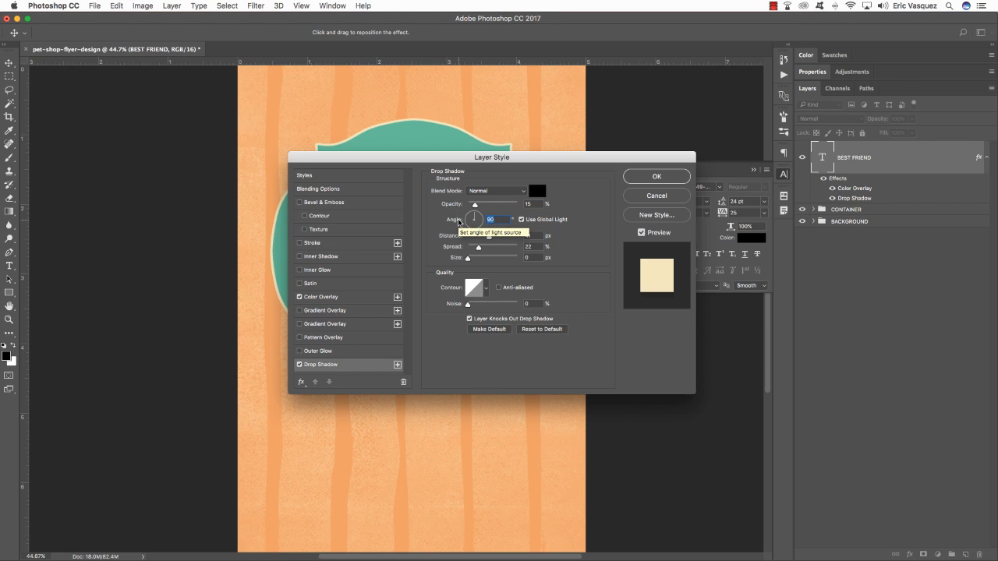
{"action": "type", "text": "130"}
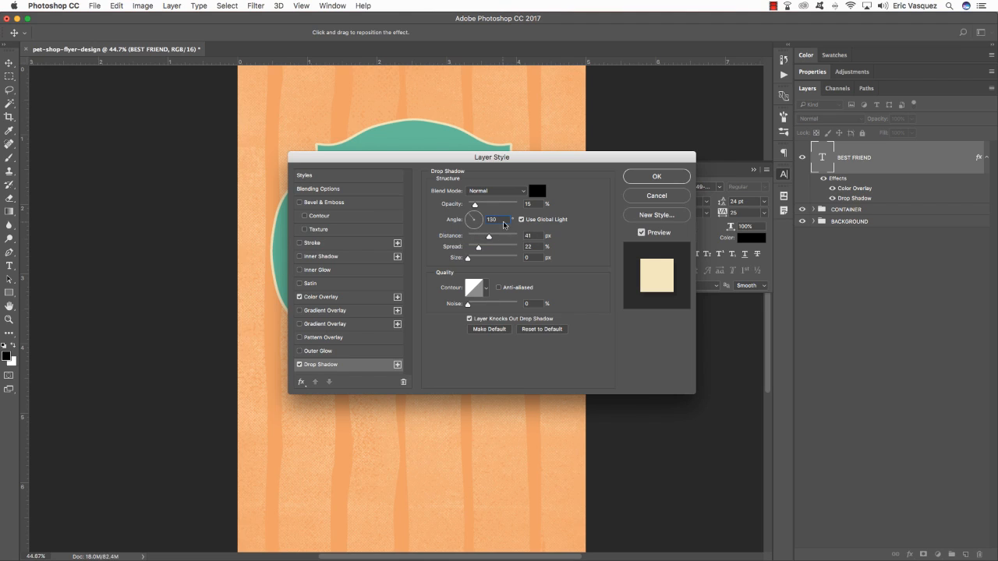
{"action": "key", "text": "Tab"}
{"action": "type", "text": "20"}
{"action": "key", "text": "Tab"}
{"action": "key", "text": "Tab"}
{"action": "left_click", "coordinate": [657, 177]}
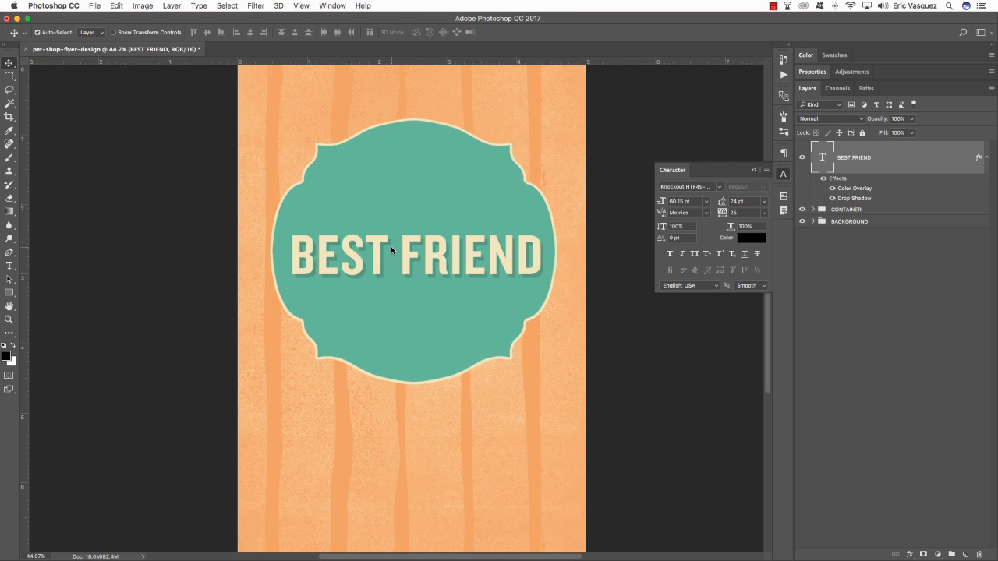
Nudge the BEST FRIEND text slightly left and up to centre it in the green label
{"action": "key", "text": "shift+Left"}
{"action": "key", "text": "shift+Up"}
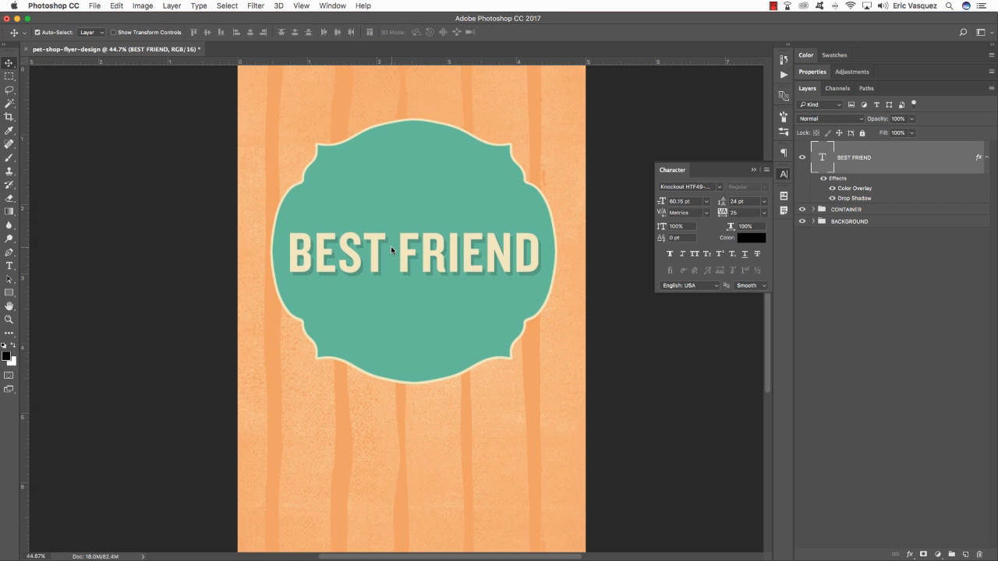
{"action": "key", "text": "shift+Up"}
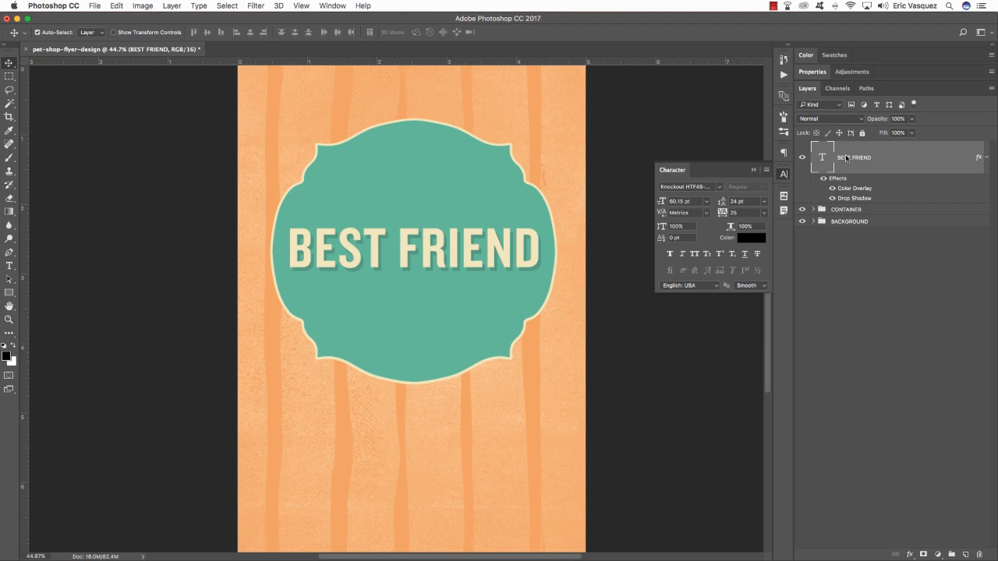
Hide and show the BEST FRIEND layer's drop shadow to compare, and collapse the layer's effects list
{"action": "left_click", "coordinate": [831, 199]}
{"action": "left_click", "coordinate": [831, 199]}
{"action": "left_click", "coordinate": [985, 157]}
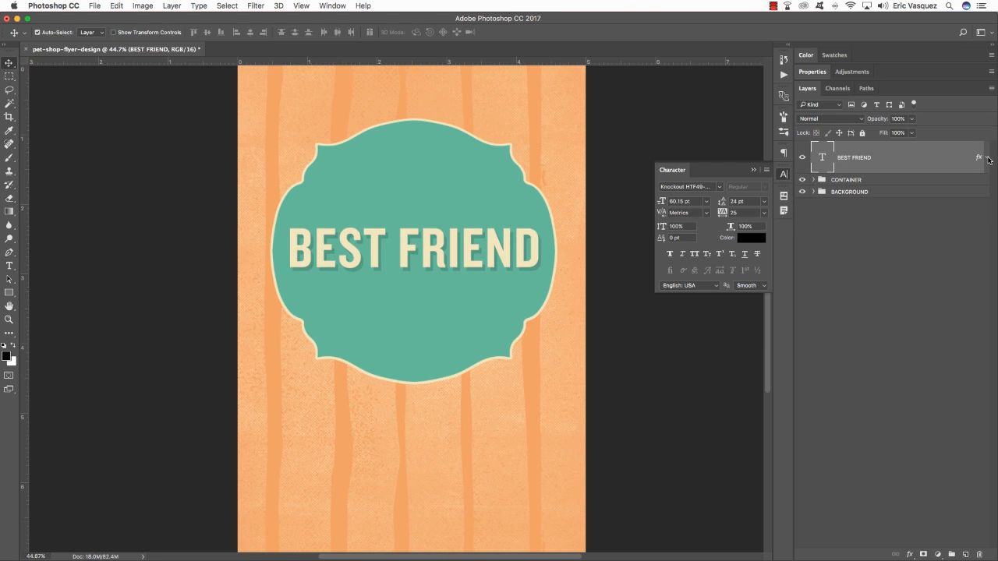
Add the text TAKE HOME on a new layer and move it above BEST FRIEND on the green label
{"action": "left_click", "coordinate": [965, 554]}
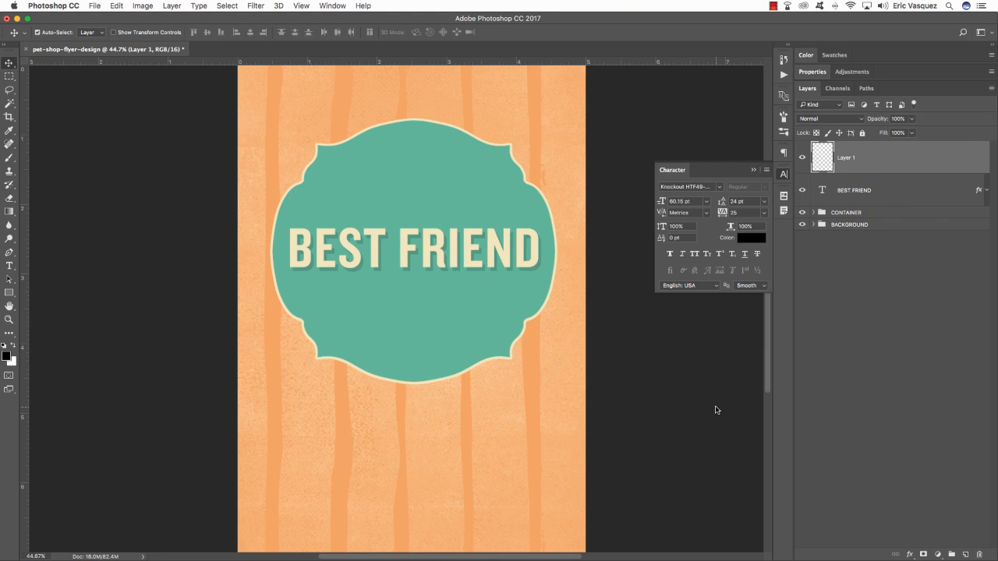
{"action": "key", "text": "t"}
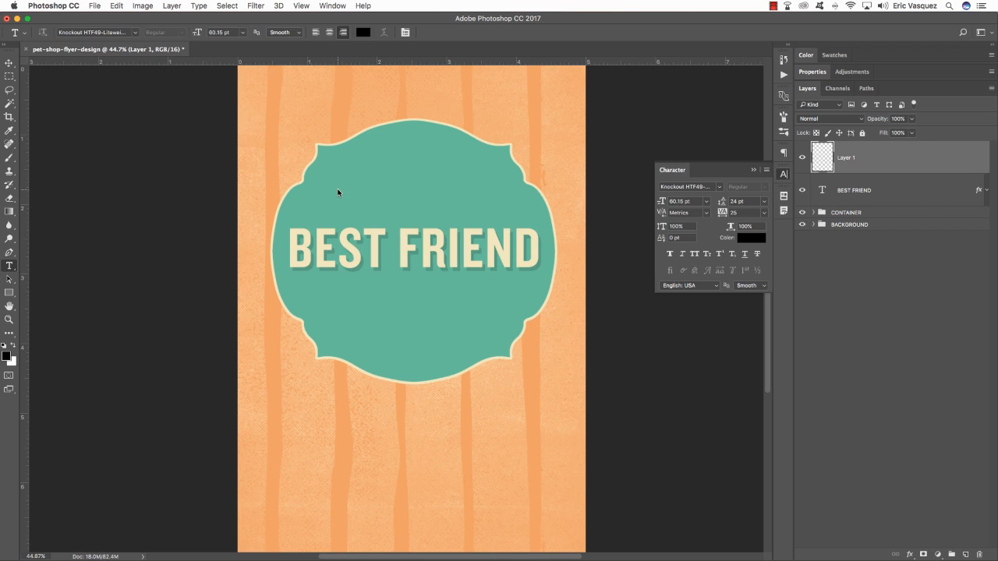
{"action": "left_click", "coordinate": [335, 195]}
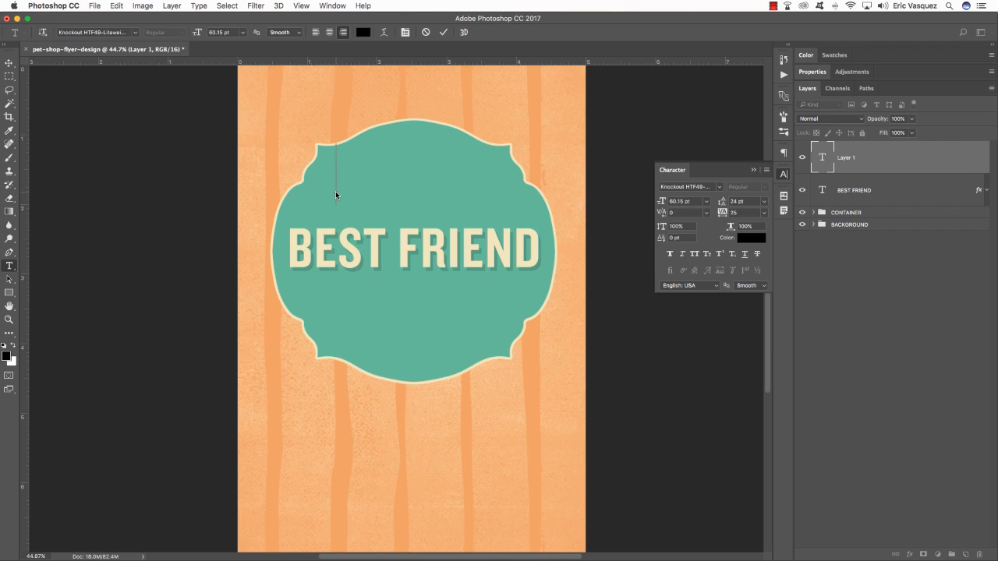
{"action": "type", "text": "TAKE HOME"}
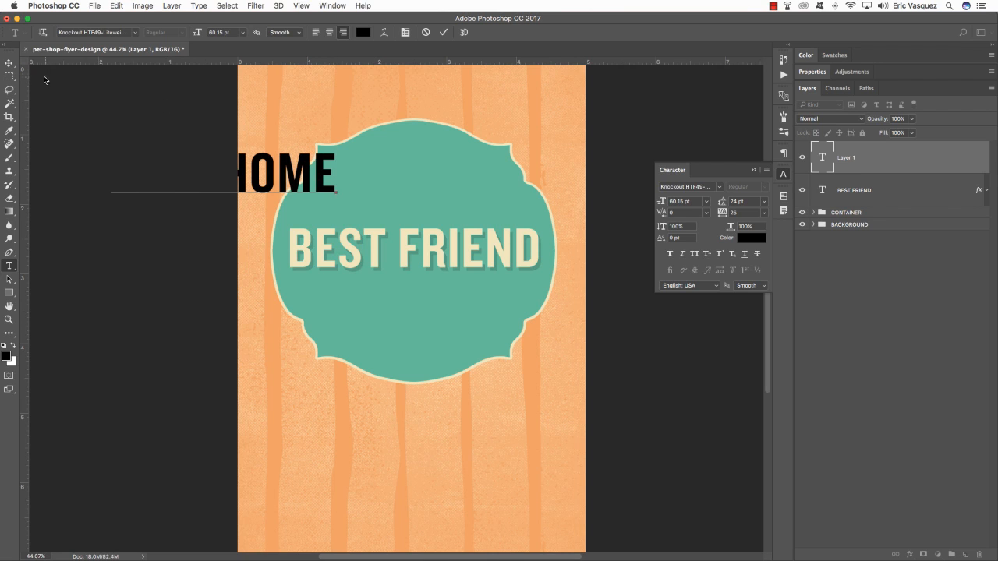
{"action": "left_click", "coordinate": [9, 63]}
{"action": "left_click_drag", "start_coordinate": [314, 168], "coordinate": [493, 187]}
Set the TAKE HOME text to Rockwell Bold and shift it right until its first letter is inside the flyer
{"action": "key", "text": "t"}
{"action": "left_click", "coordinate": [393, 188]}
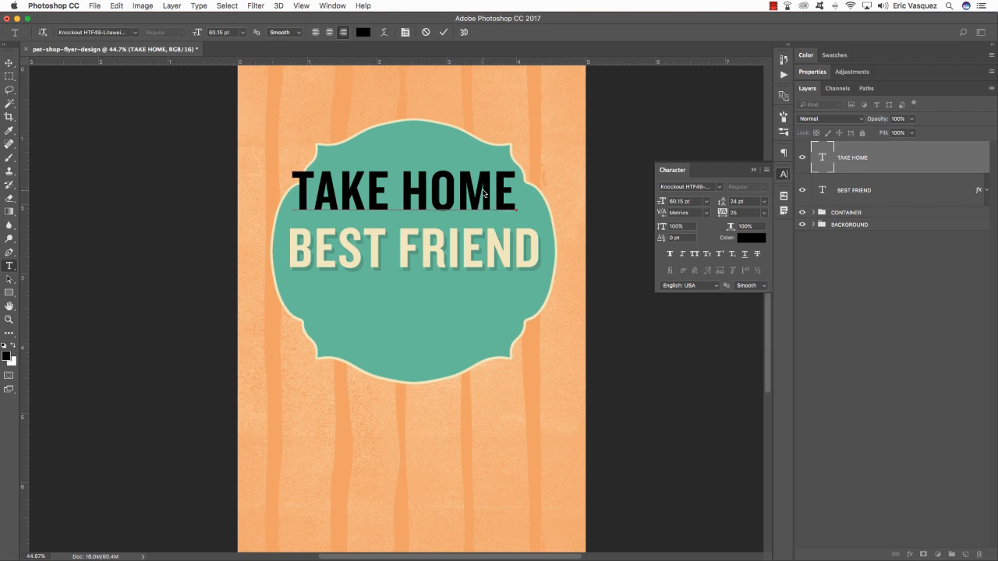
{"action": "key", "text": "super+a"}
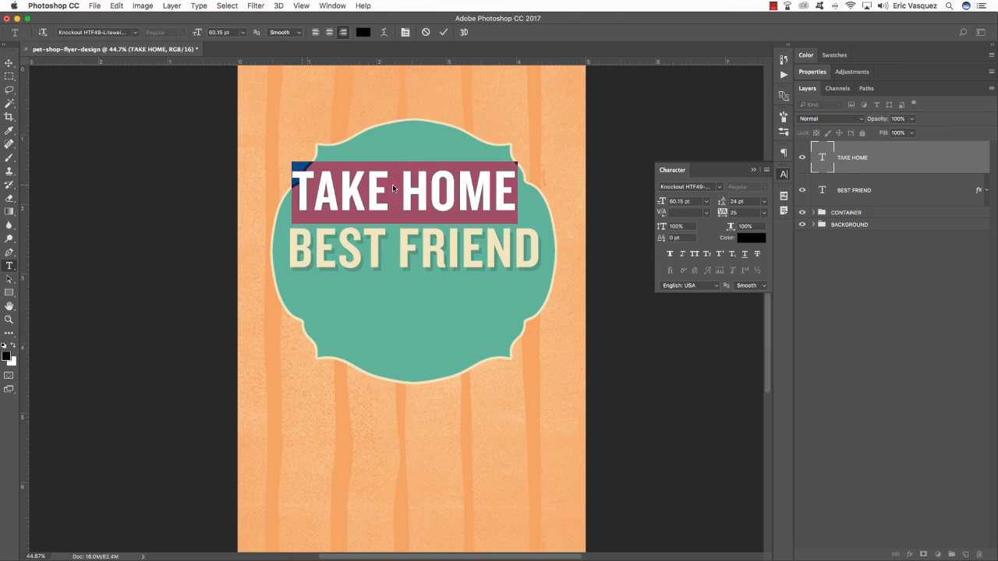
{"action": "left_click", "coordinate": [675, 187]}
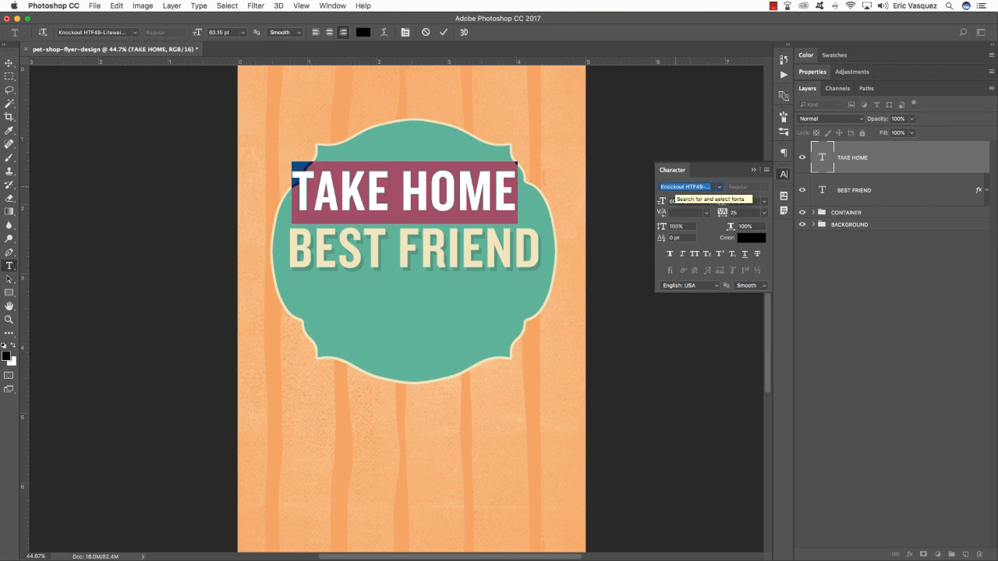
{"action": "type", "text": "rockwell"}
{"action": "key", "text": "Down"}
{"action": "key", "text": "Down"}
{"action": "key", "text": "Down"}
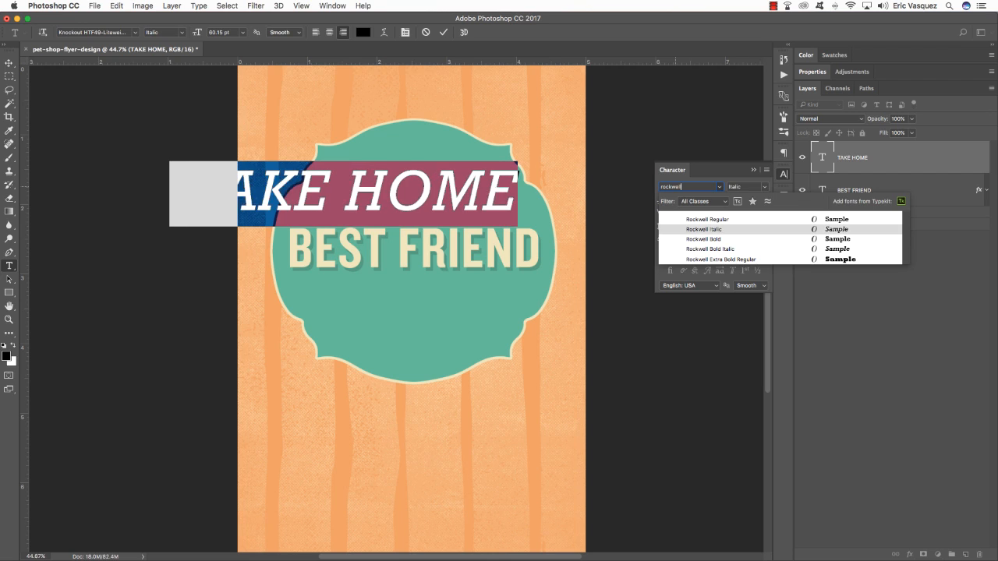
{"action": "key", "text": "Return"}
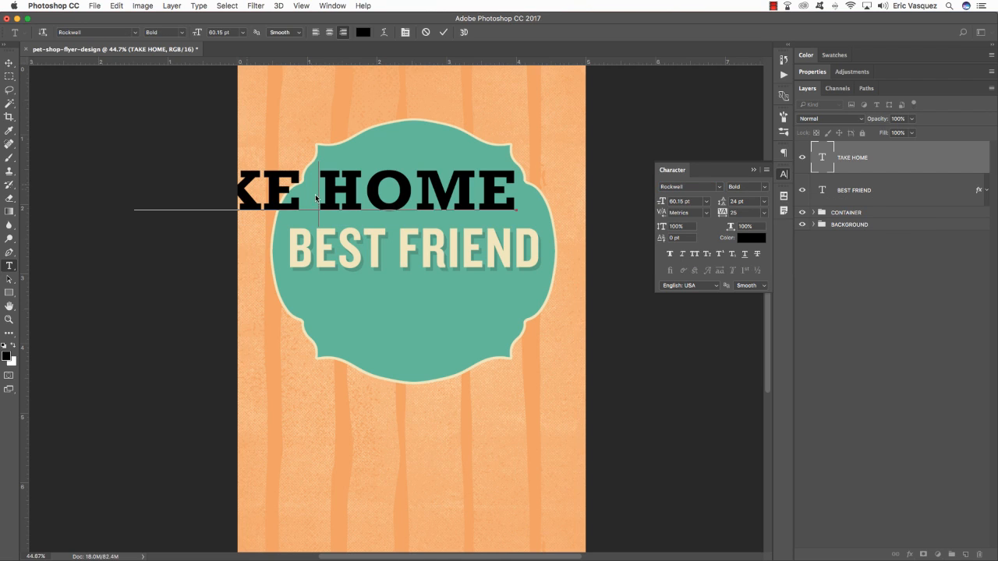
{"action": "left_click", "coordinate": [9, 65]}
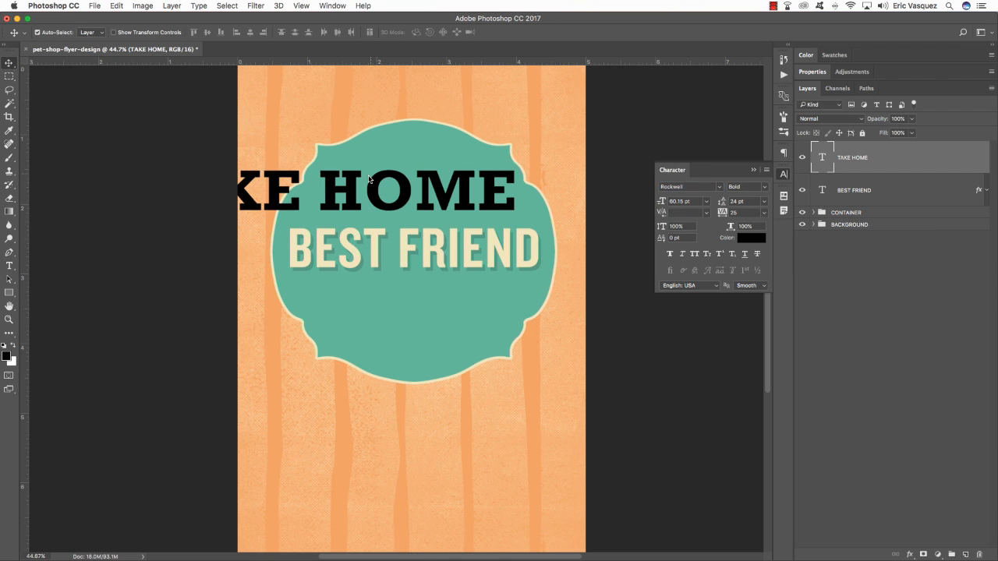
{"action": "left_click_drag", "start_coordinate": [366, 177], "coordinate": [471, 179]}
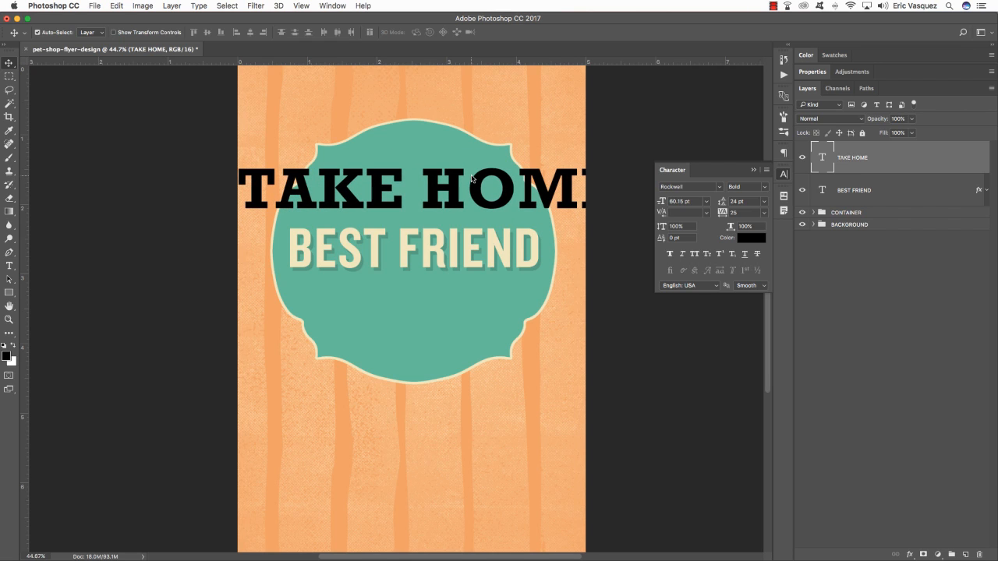
Set the font size of the whole TAKE HOME text to 15 pt
{"action": "key", "text": "t"}
{"action": "triple_click", "coordinate": [473, 187]}
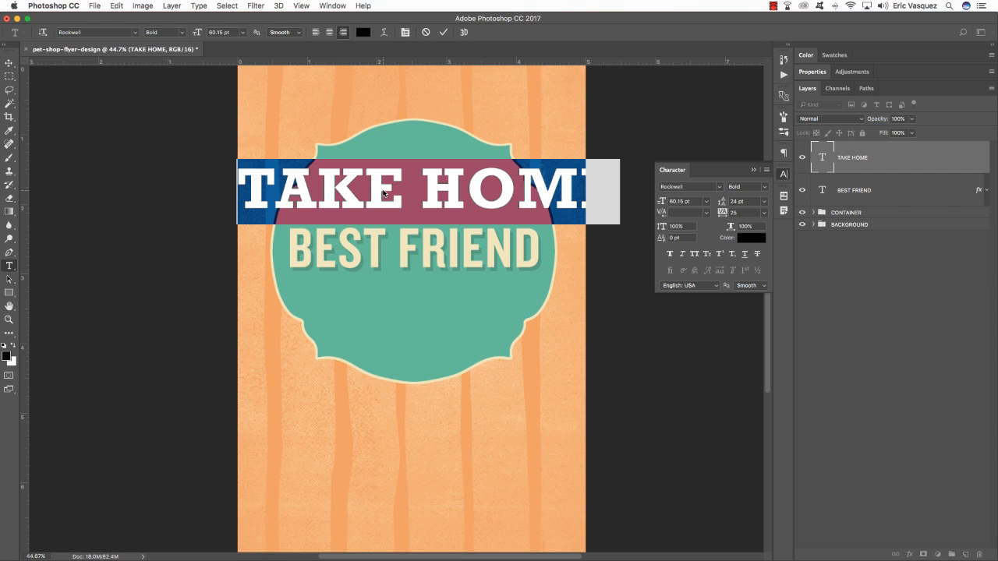
{"action": "left_click_drag", "start_coordinate": [693, 202], "coordinate": [619, 201]}
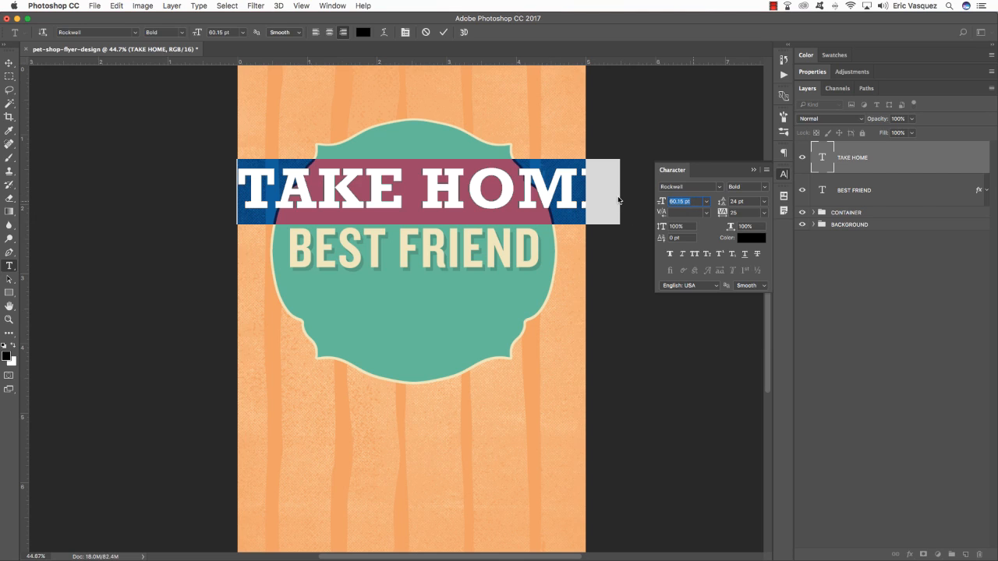
{"action": "type", "text": "15"}
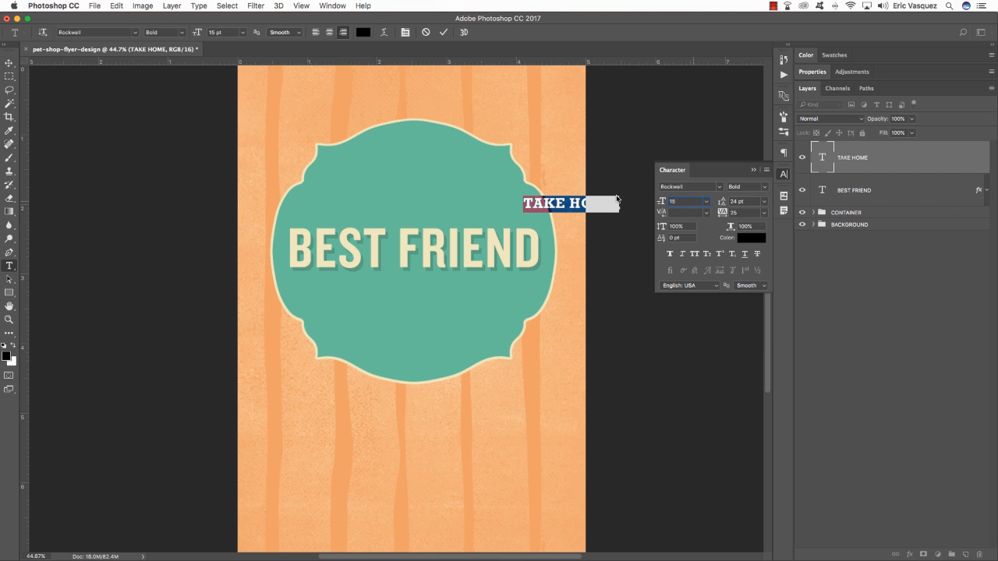
Widen the letter spacing of the TAKE HOME text to a tracking of 445
{"action": "left_click", "coordinate": [735, 212]}
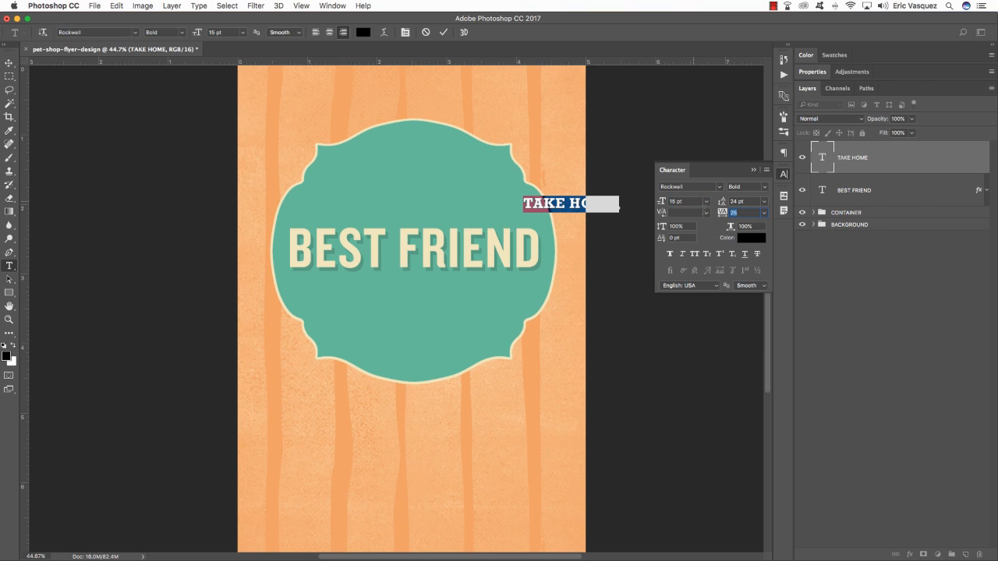
{"action": "key", "text": "shift+Up"}
{"action": "key", "text": "shift+Up"}
{"action": "key", "text": "shift+Up"}
{"action": "key", "text": "shift+Up"}
{"action": "key", "text": "shift+Up"}
{"action": "key", "text": "shift+Up"}
{"action": "key", "text": "shift+Up"}
{"action": "key", "text": "shift+Up"}
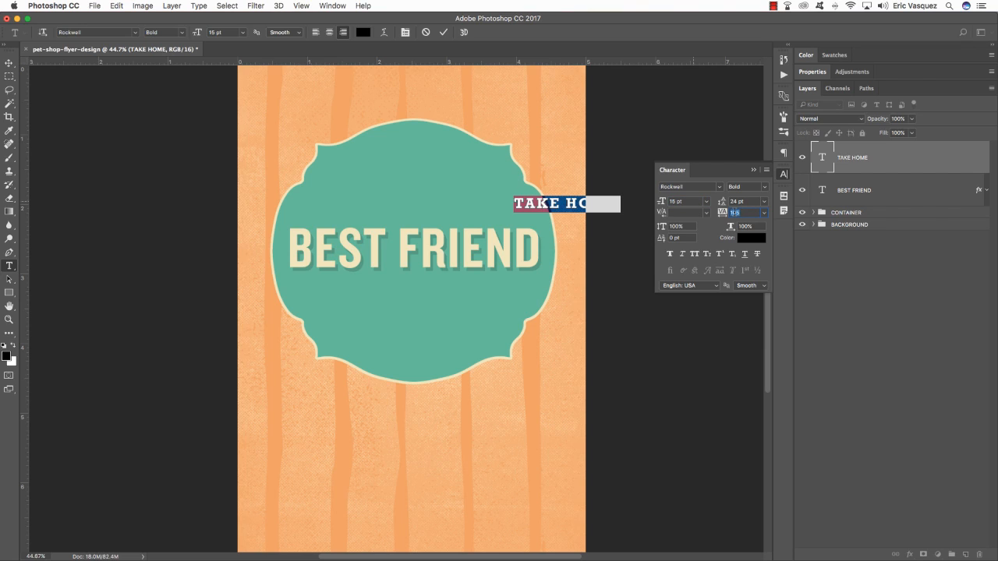
{"action": "type", "text": "445"}
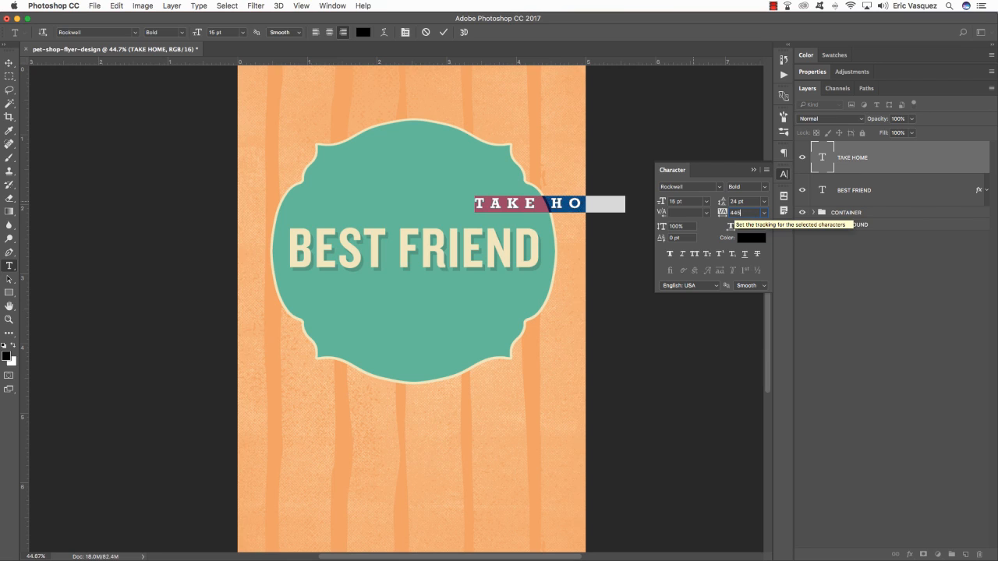
Add two extra spaces between TAKE and HOME and centre the text above BEST FRIEND on the green label
{"action": "left_click", "coordinate": [9, 63]}
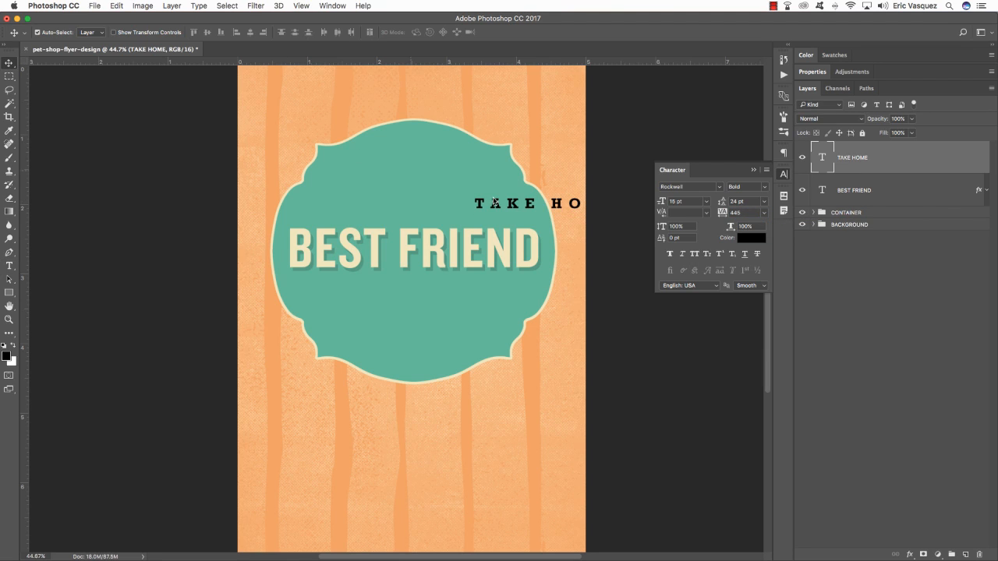
{"action": "left_click_drag", "start_coordinate": [512, 207], "coordinate": [422, 201]}
{"action": "key", "text": "t"}
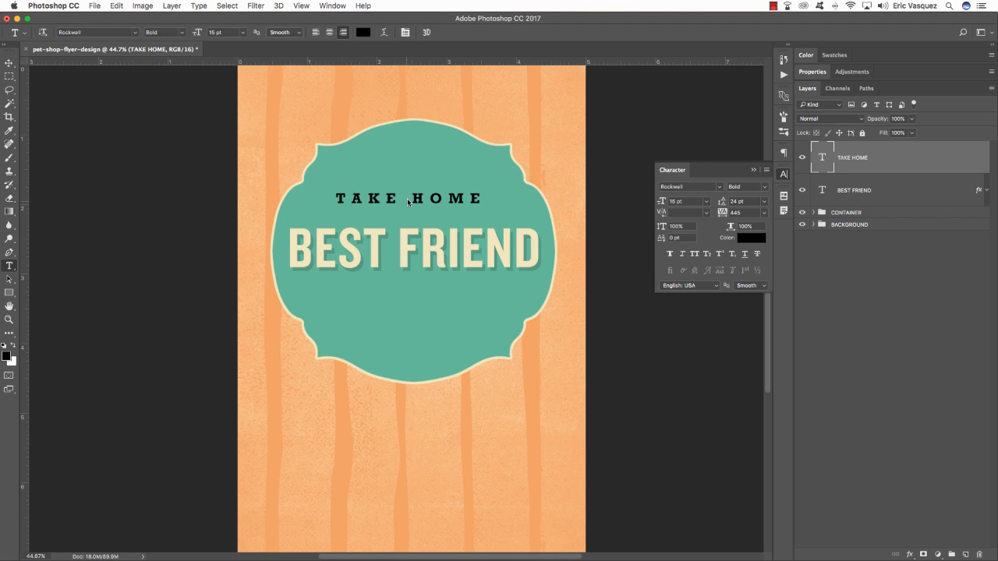
{"action": "left_click", "coordinate": [409, 199]}
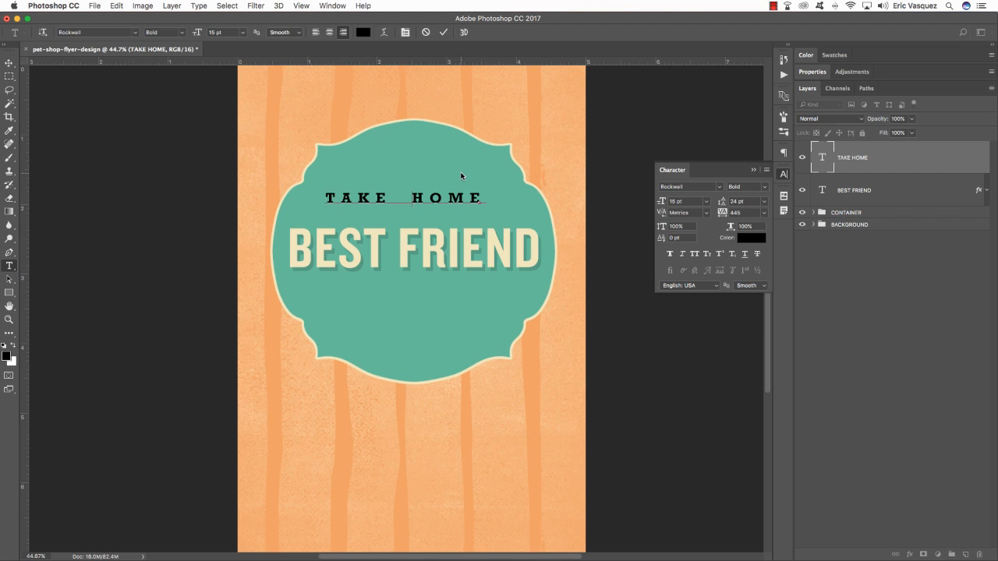
{"action": "left_click", "coordinate": [9, 63]}
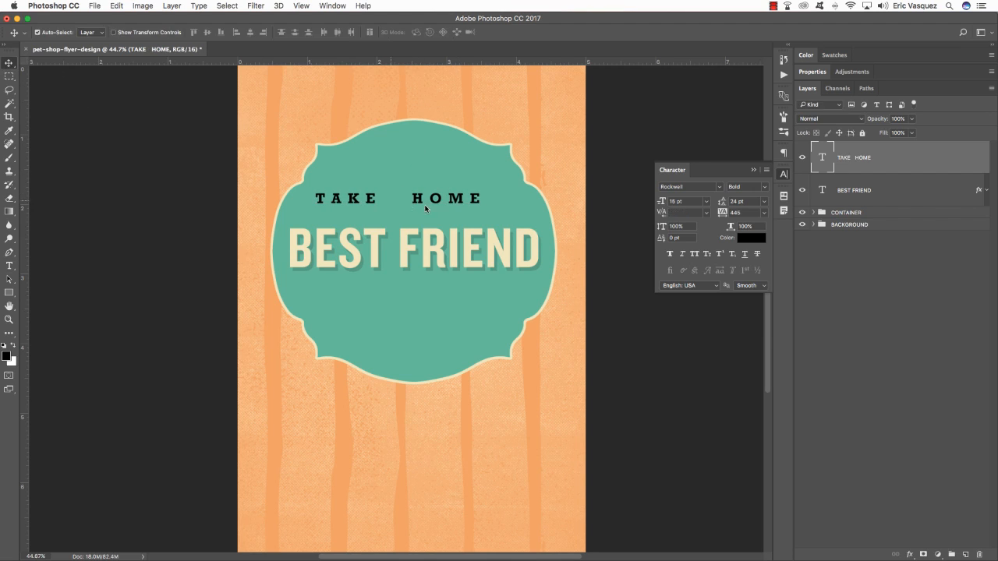
{"action": "left_click_drag", "start_coordinate": [416, 200], "coordinate": [430, 196]}
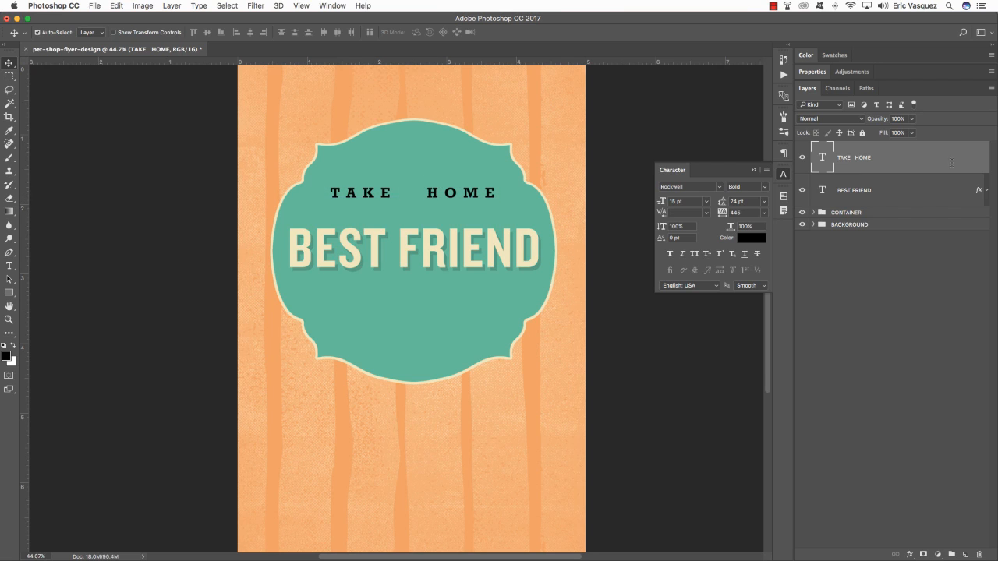
Apply a cream Color Overlay in Normal mode at 100% opacity to the TAKE HOME layer, and collapse its effects list
{"action": "double_click", "coordinate": [965, 158]}
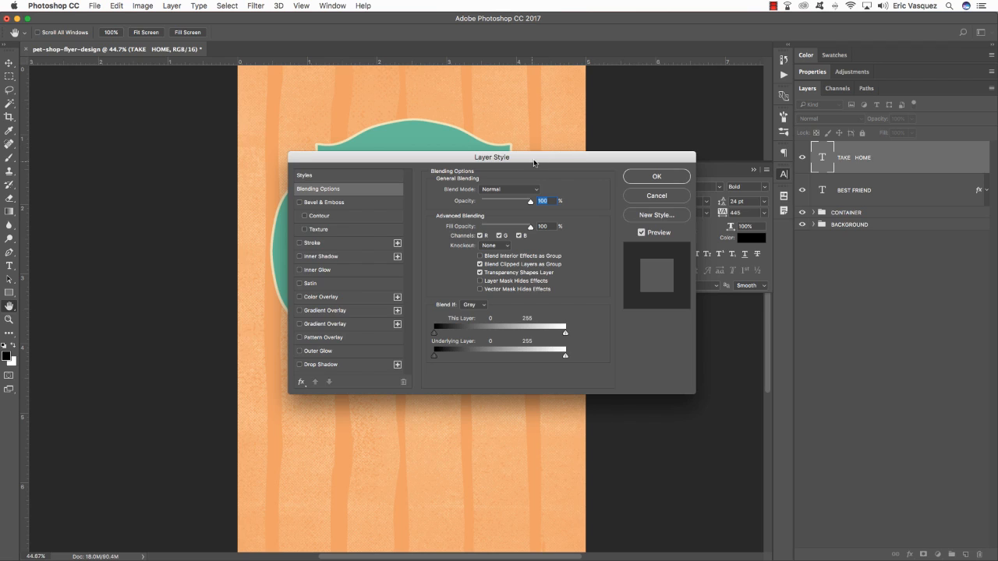
{"action": "left_click_drag", "start_coordinate": [577, 154], "coordinate": [731, 163]}
{"action": "left_click", "coordinate": [477, 307]}
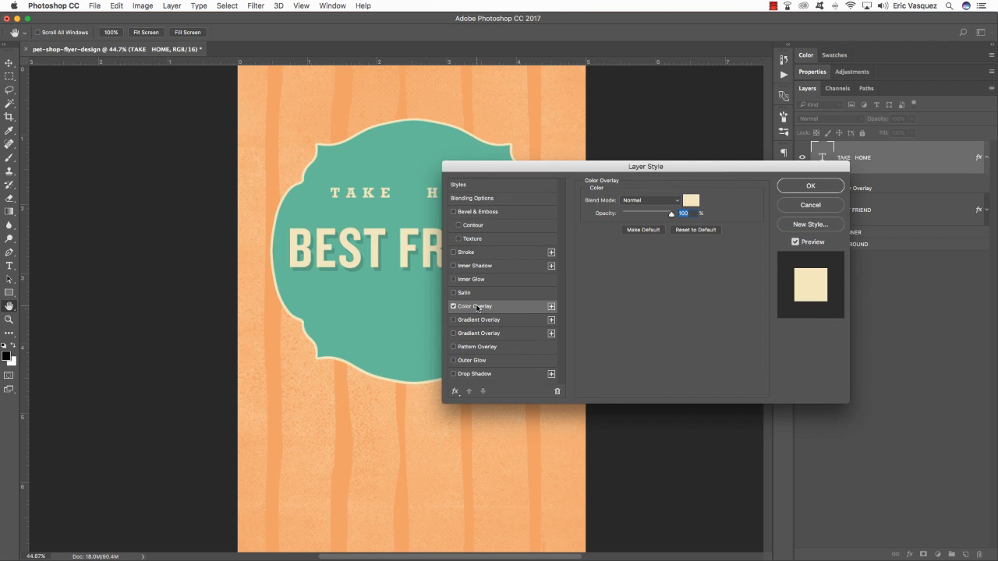
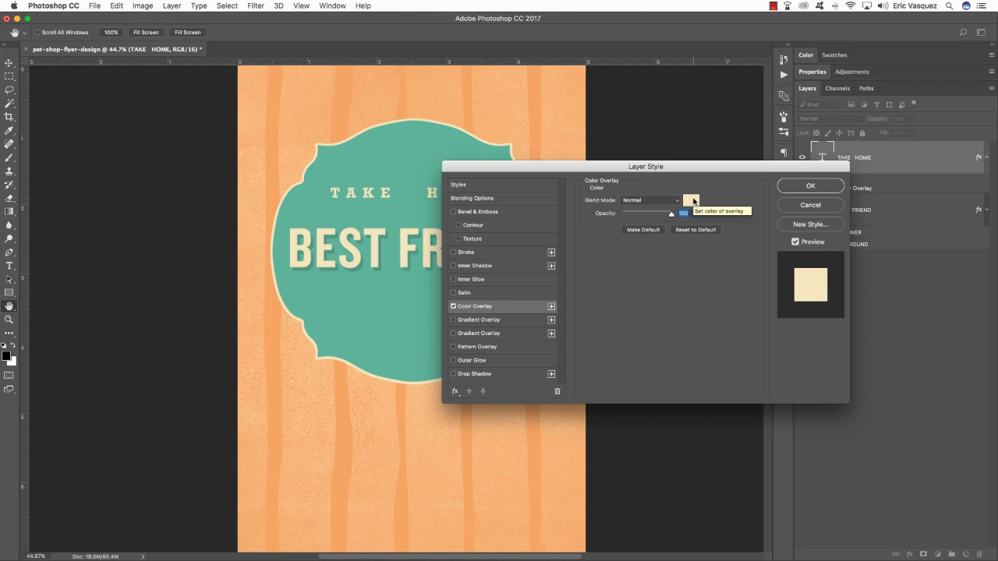
{"action": "left_click", "coordinate": [798, 187]}
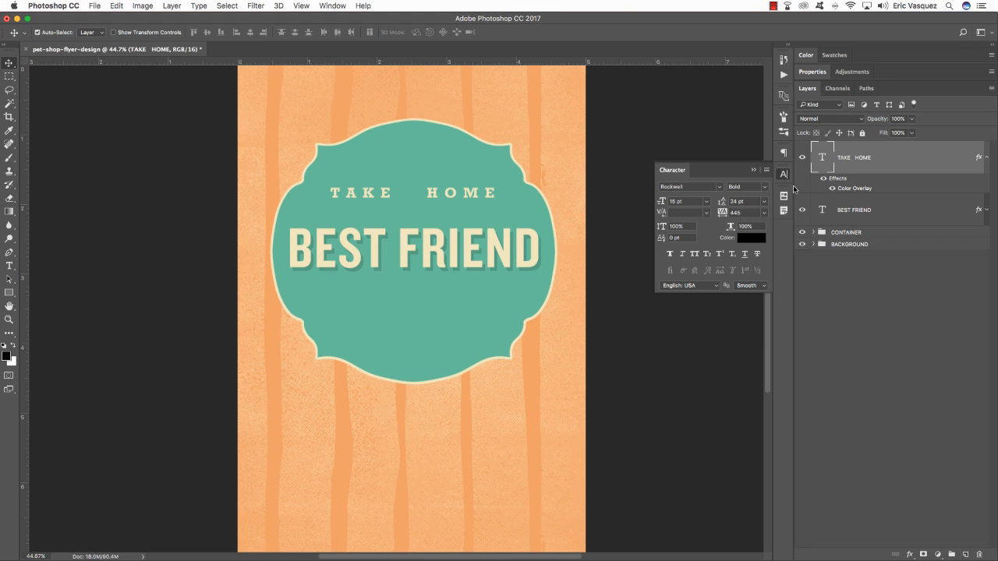
{"action": "left_click", "coordinate": [986, 159]}
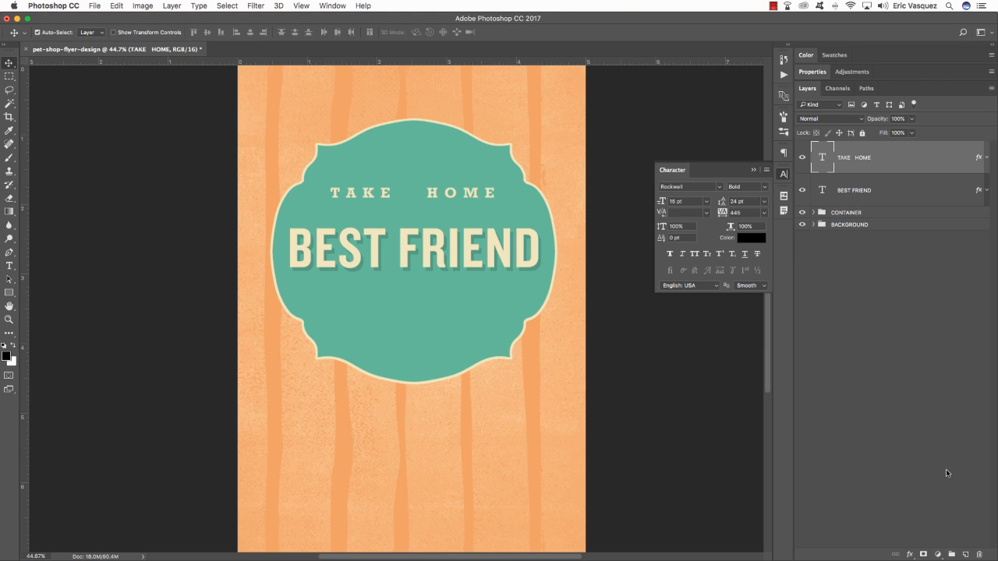
Add the text SATURDAY, JULY 8, 2017 on a new layer and move it just below BEST FRIEND
{"action": "left_click", "coordinate": [965, 554]}
{"action": "key", "text": "t"}
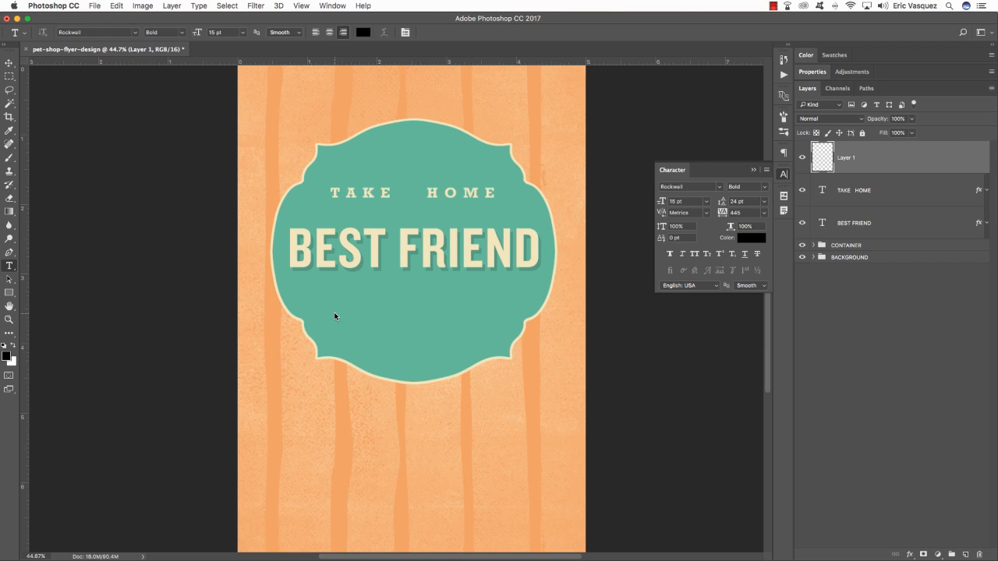
{"action": "left_click", "coordinate": [335, 316]}
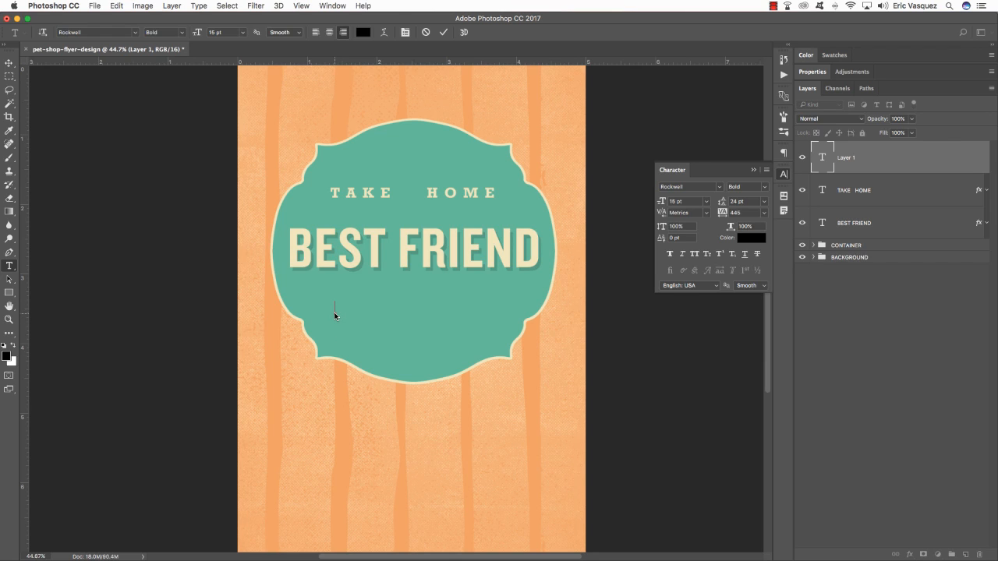
{"action": "type", "text": "SATURDAY"}
{"action": "type", "text": ", "}
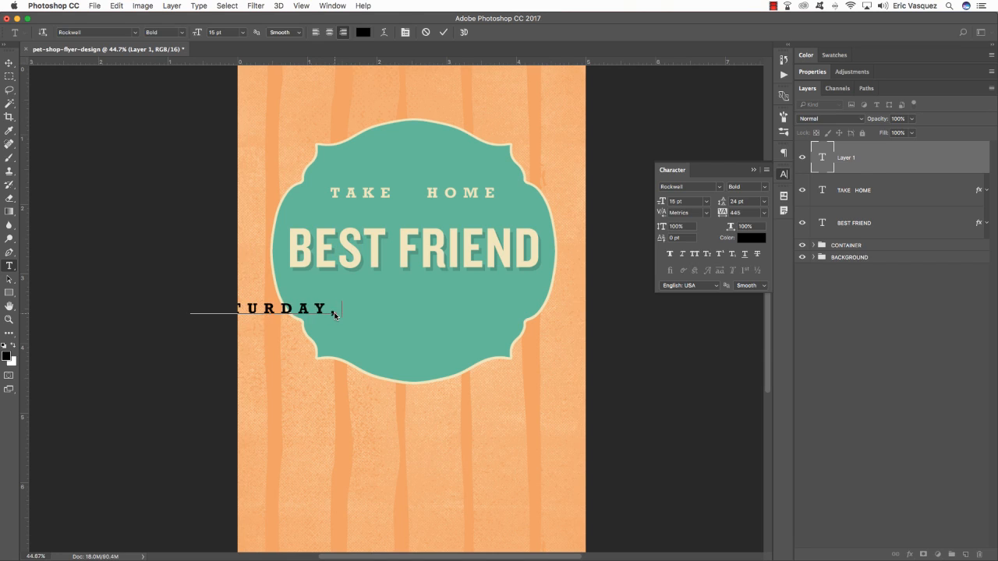
{"action": "type", "text": "JULY 8, 2"}
{"action": "type", "text": "017"}
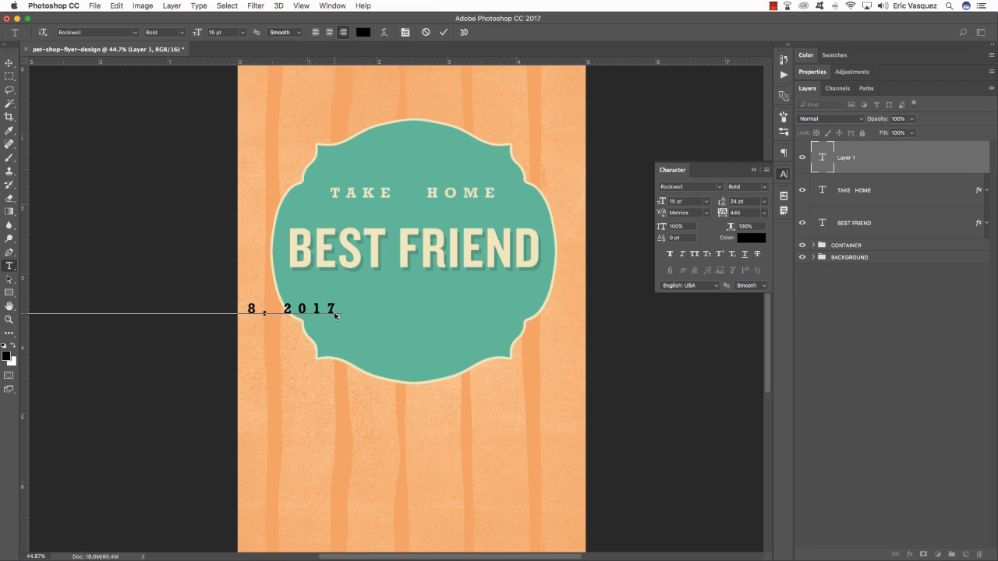
{"action": "left_click", "coordinate": [9, 62]}
{"action": "left_click_drag", "start_coordinate": [333, 310], "coordinate": [572, 300]}
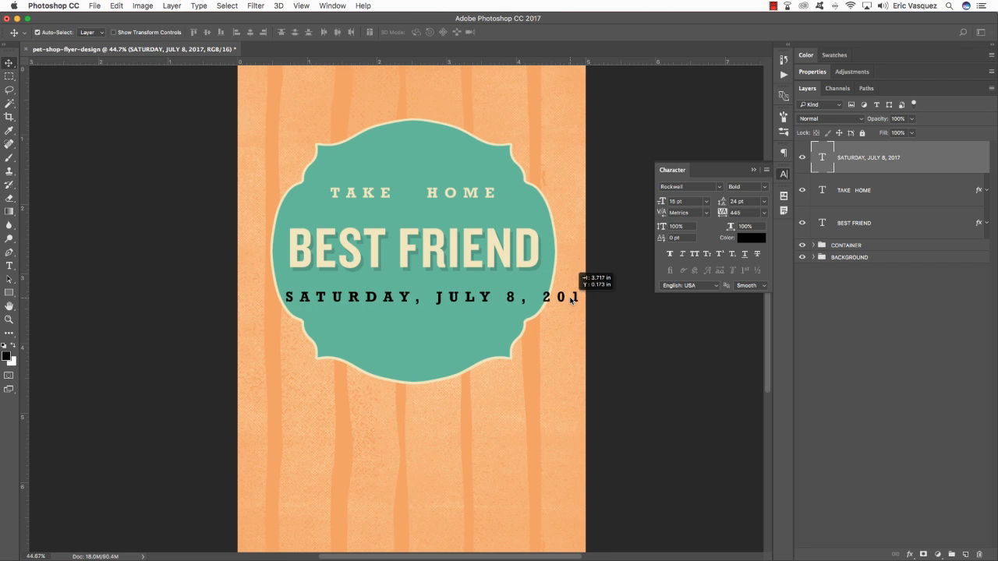
Select the whole SATURDAY, JULY 8, 2017 text and open its font family for editing
{"action": "key", "text": "t"}
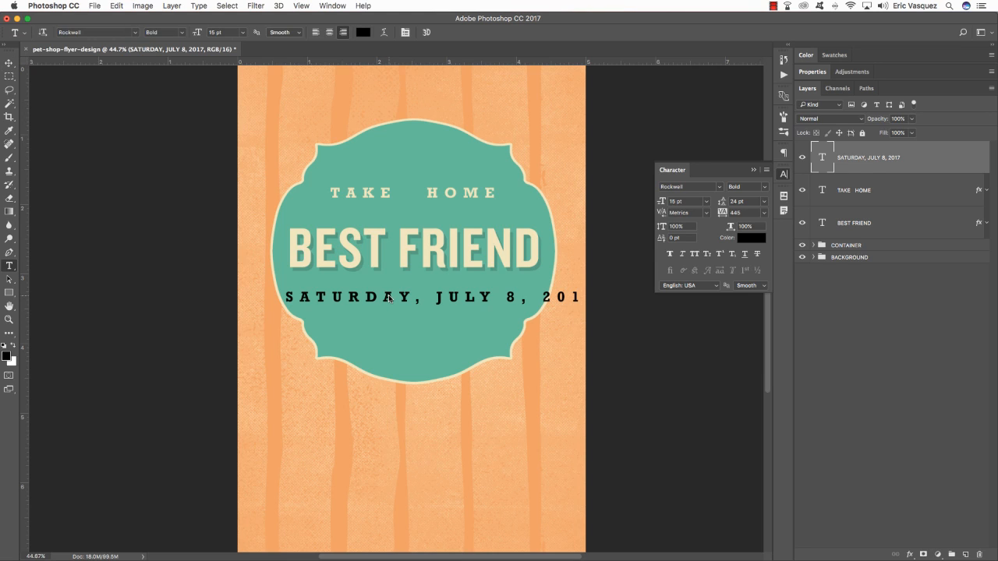
{"action": "triple_click", "coordinate": [388, 298]}
{"action": "left_click", "coordinate": [686, 187]}
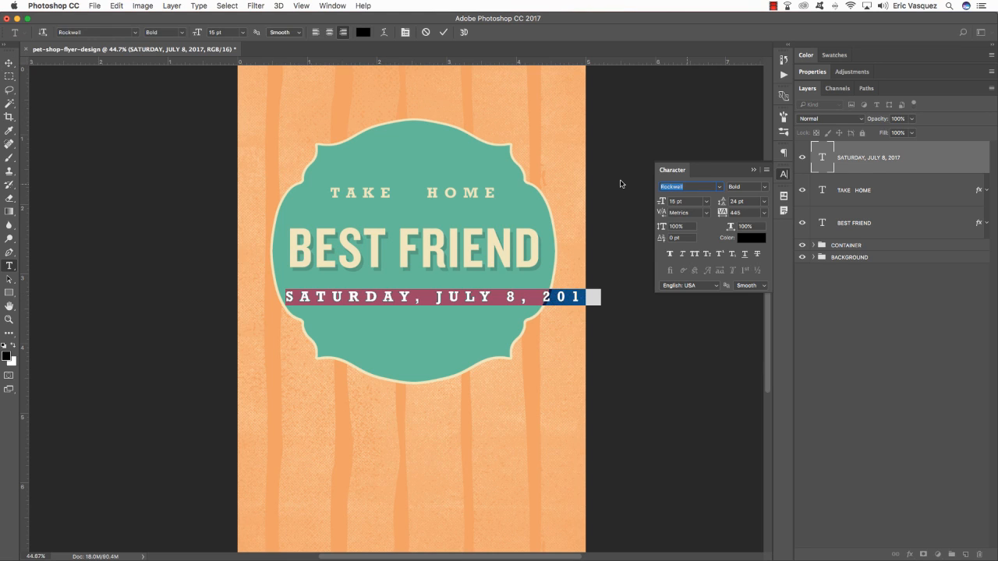
Change the font of the "SATURDAY, JULY 8, 2017" text to Gotham Medium
{"action": "type", "text": "gotham"}
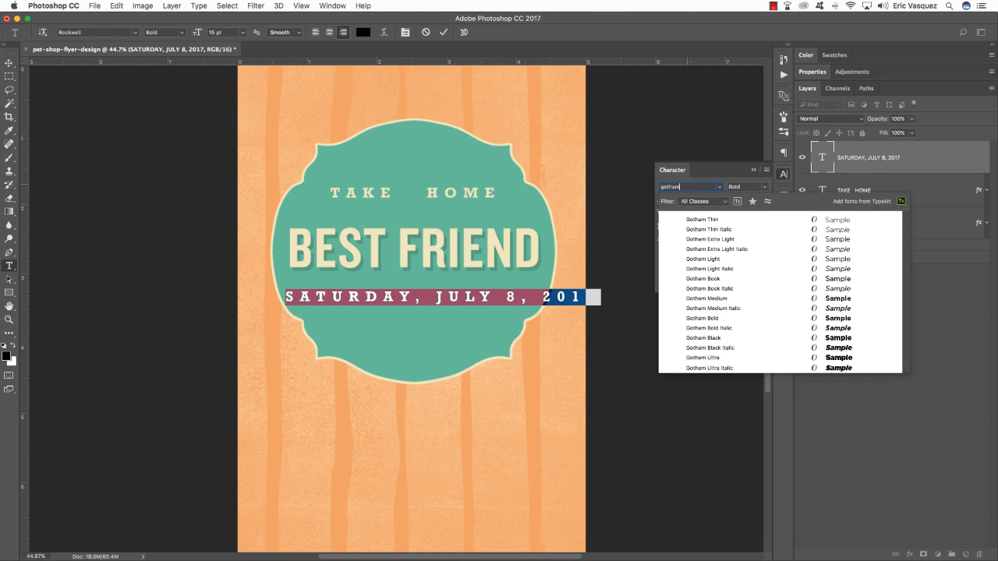
{"action": "left_click", "coordinate": [707, 299]}
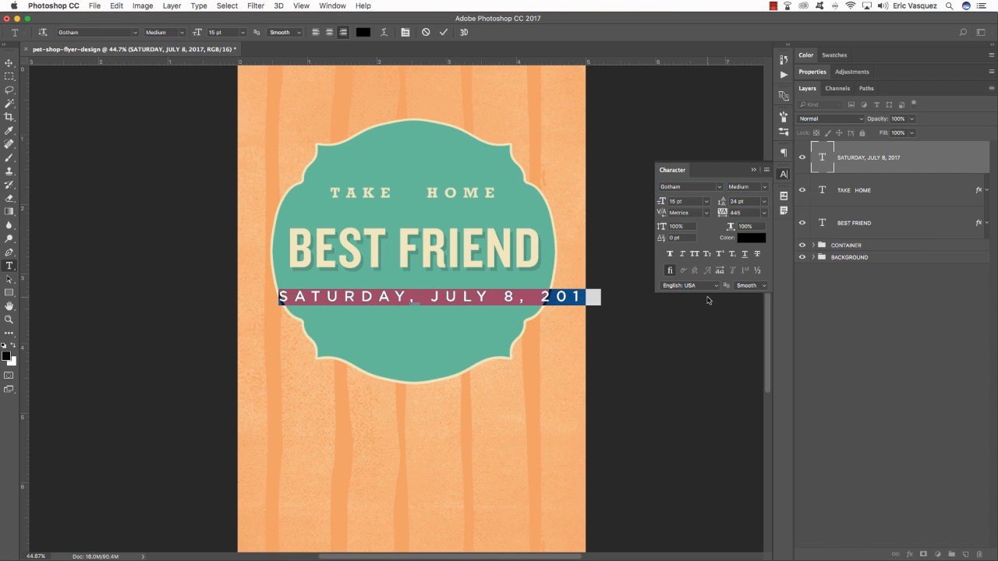
{"action": "triple_click", "coordinate": [446, 301]}
{"action": "triple_click", "coordinate": [386, 301]}
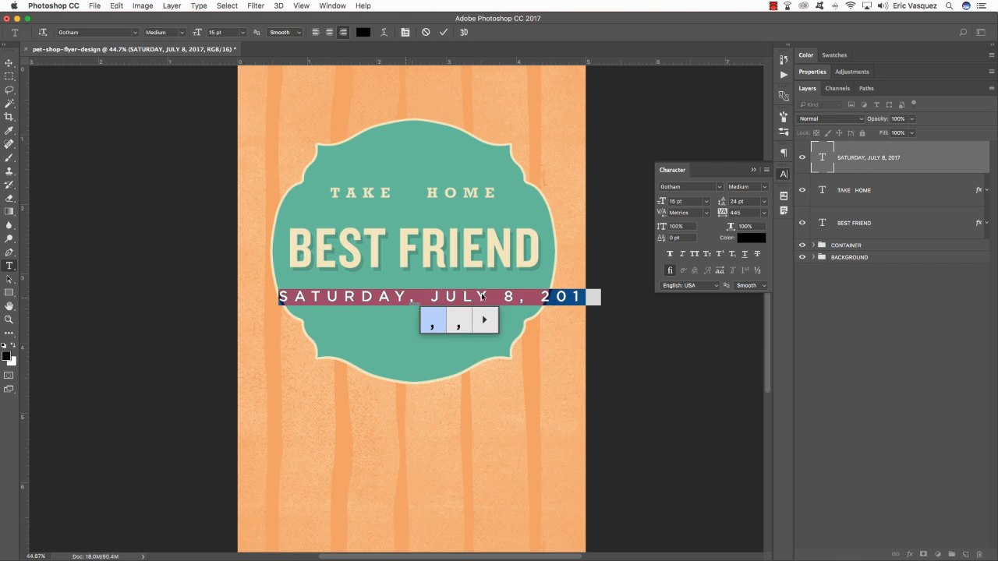
Set the date text's font size to 9 pt and its tracking to 345
{"action": "left_click", "coordinate": [689, 201]}
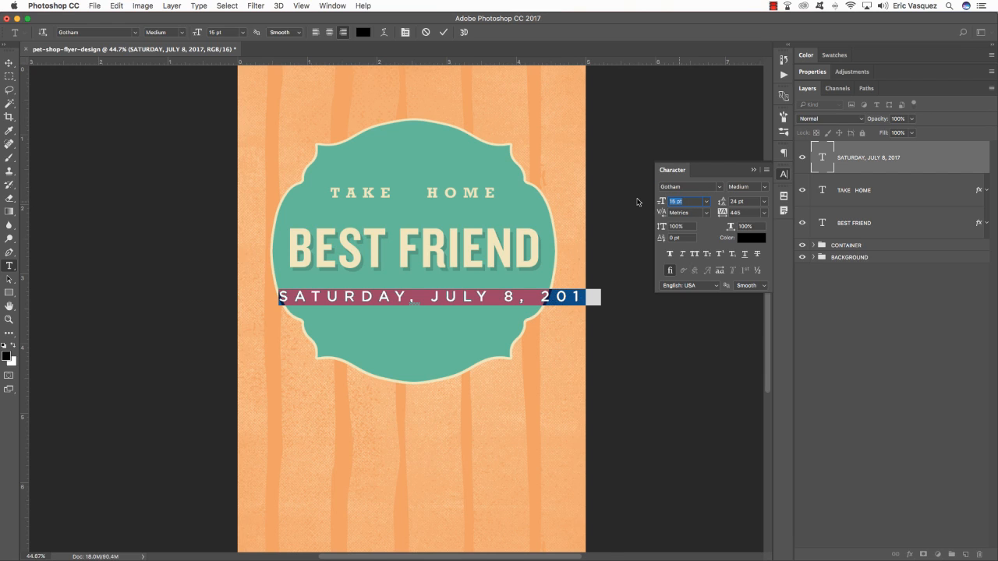
{"action": "scroll", "coordinate": [637, 201], "scroll_direction": "left", "scroll_amount": 2}
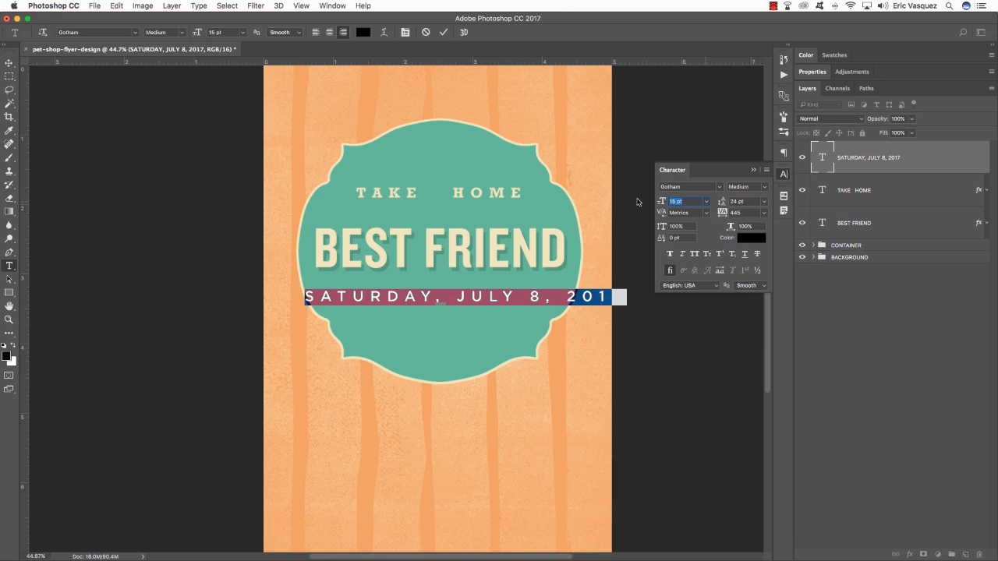
{"action": "type", "text": "9"}
{"action": "left_click", "coordinate": [736, 212]}
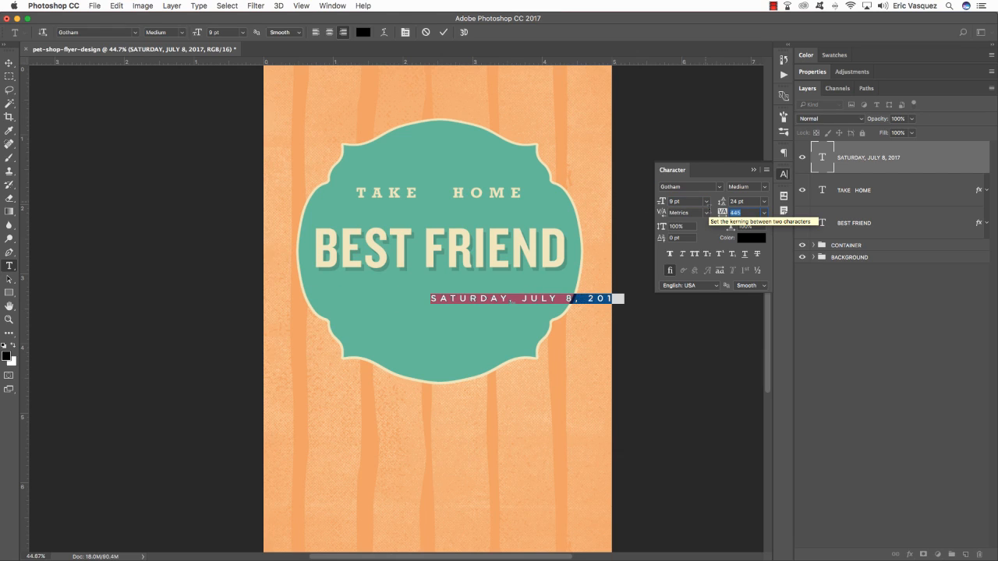
{"action": "type", "text": "345"}
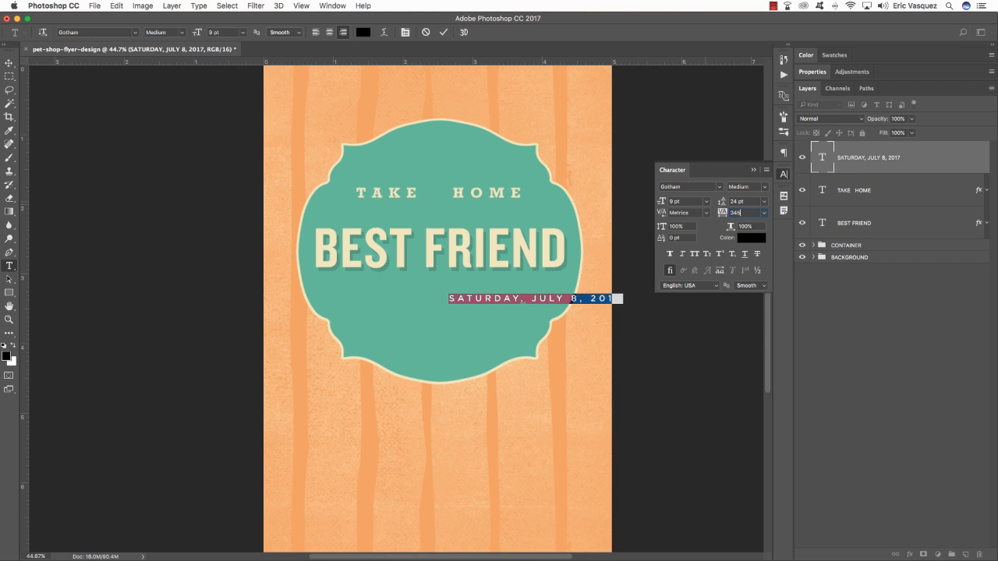
Move the date line inside the badge below BEST FRIEND and copy the TAKE HOME layer's Color Overlay effect onto it
{"action": "left_click", "coordinate": [10, 62]}
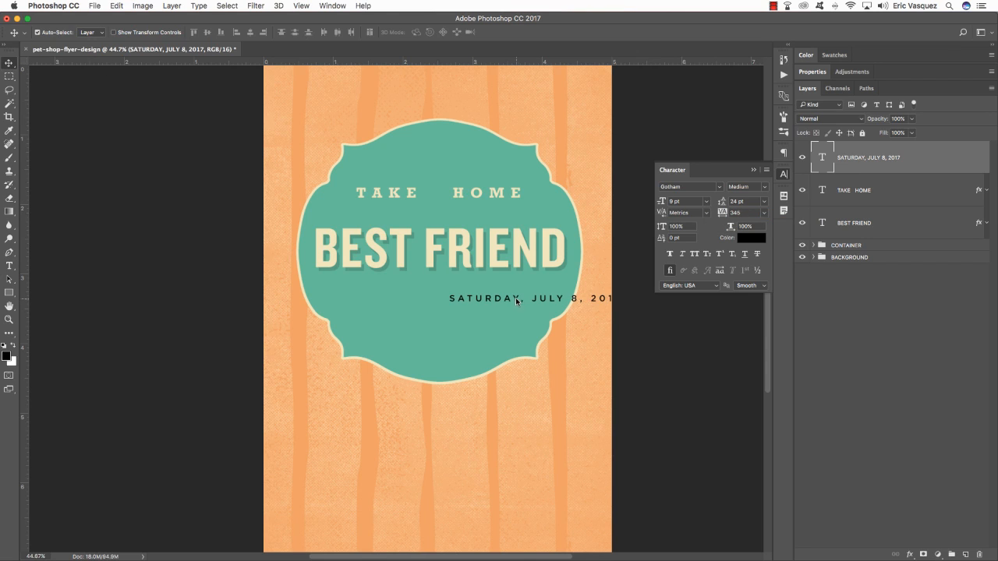
{"action": "left_click_drag", "start_coordinate": [517, 301], "coordinate": [424, 310]}
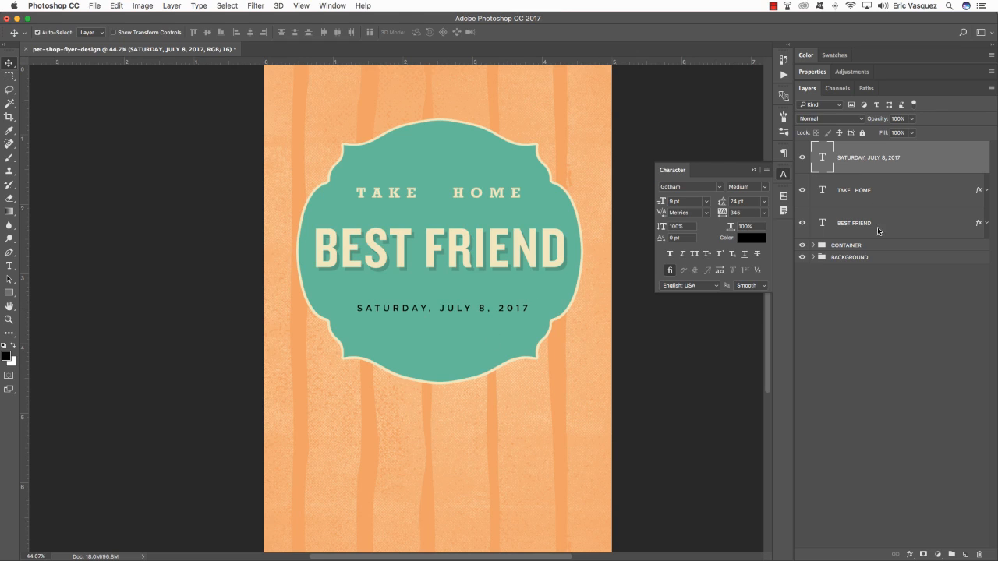
{"action": "left_click", "coordinate": [886, 204]}
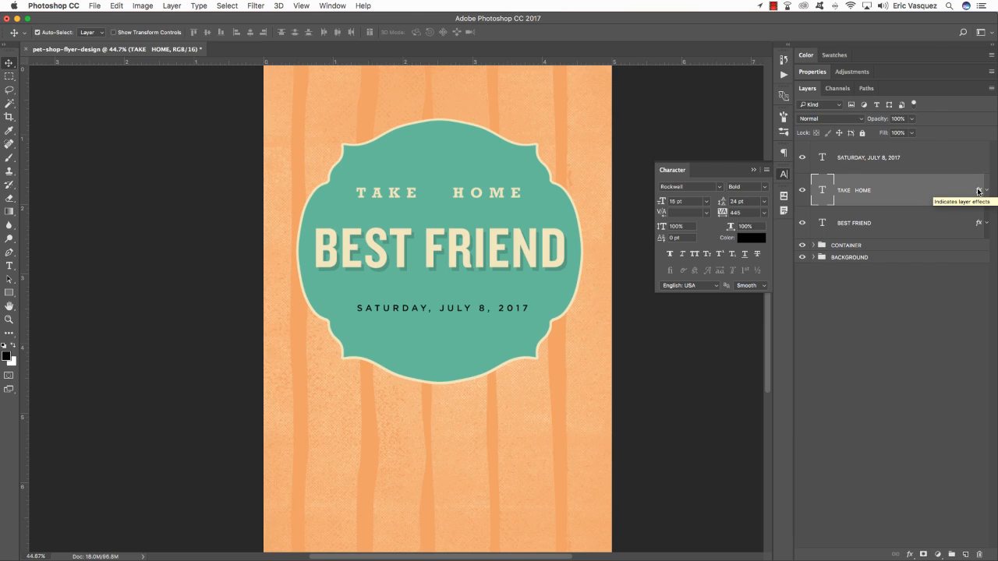
{"action": "left_click_drag", "start_coordinate": [978, 192], "coordinate": [988, 158]}
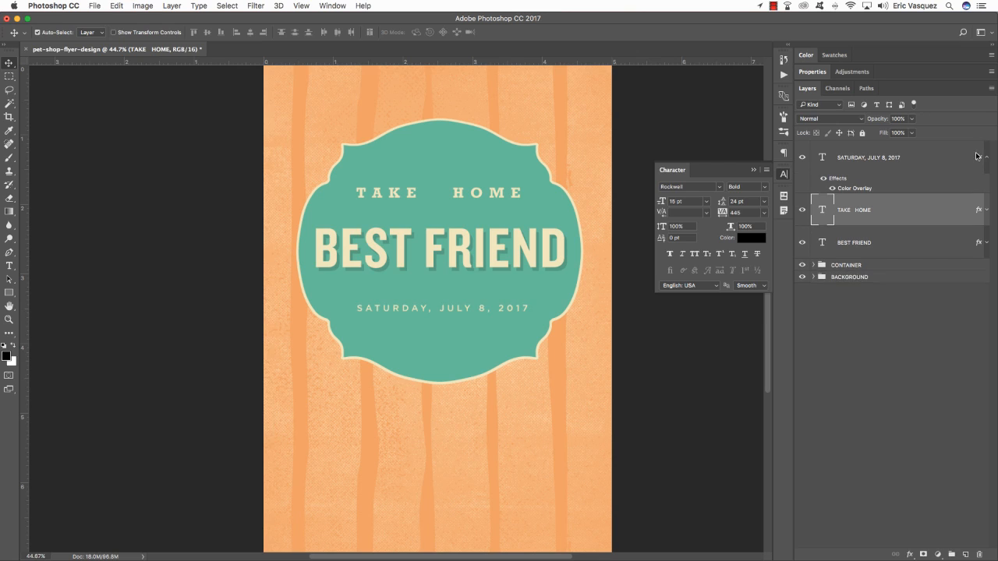
{"action": "left_click", "coordinate": [988, 157]}
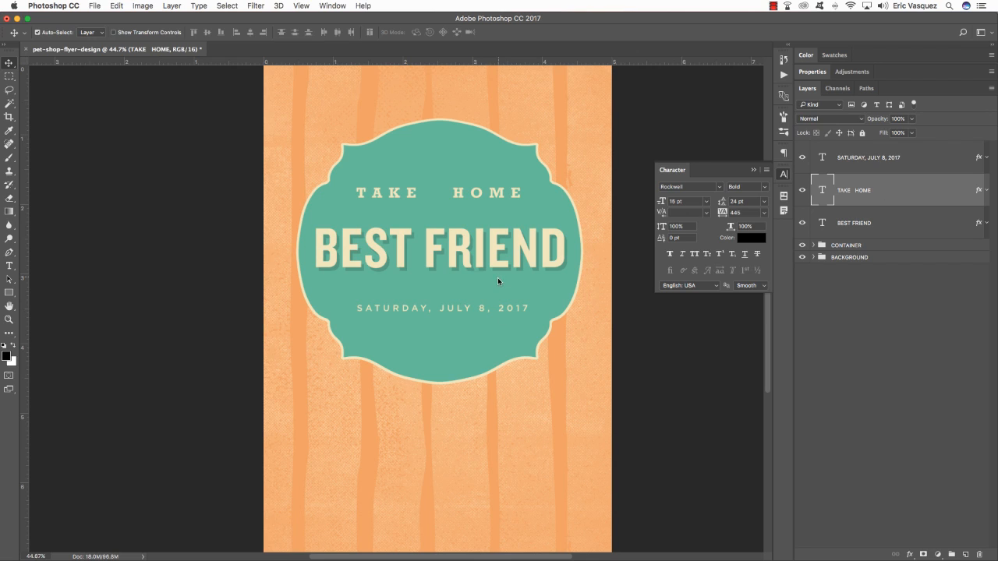
Create a new layer directly above BEST FRIEND and add the text "a cute" near the TAKE HOME line
{"action": "scroll", "coordinate": [483, 307], "scroll_direction": "left", "scroll_amount": 2}
{"action": "scroll", "coordinate": [485, 309], "scroll_direction": "down", "scroll_amount": 1}
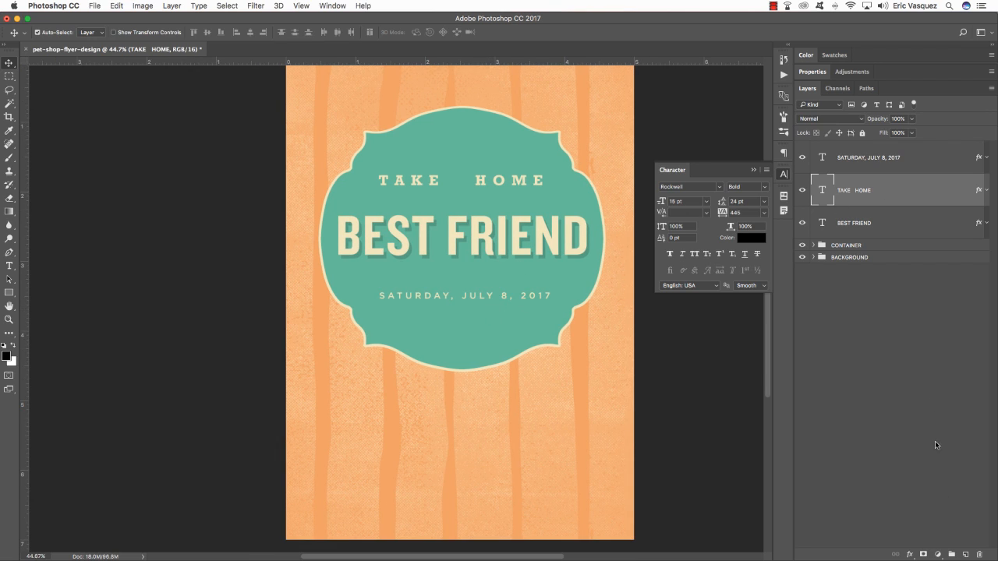
{"action": "left_click", "coordinate": [871, 221]}
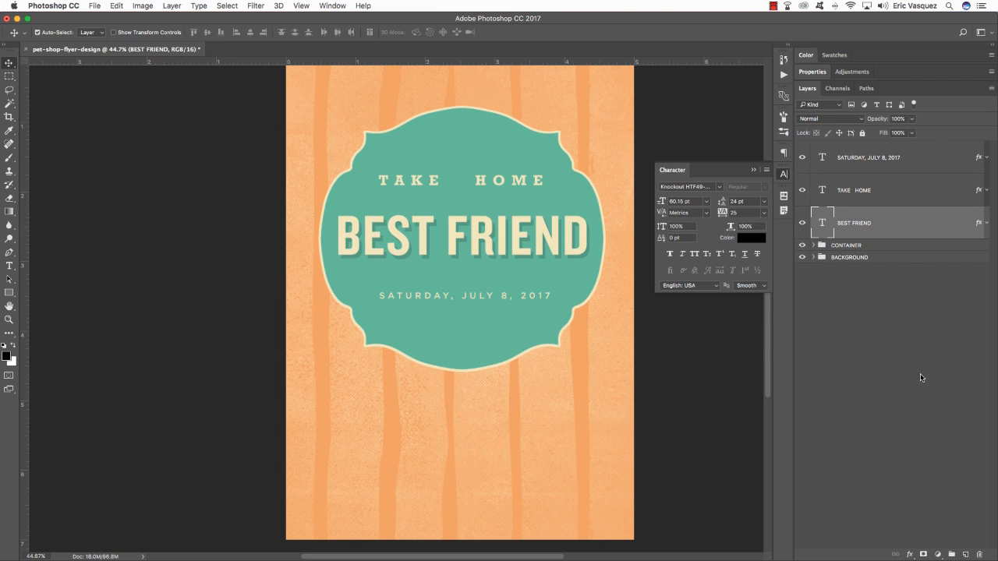
{"action": "left_click", "coordinate": [965, 555]}
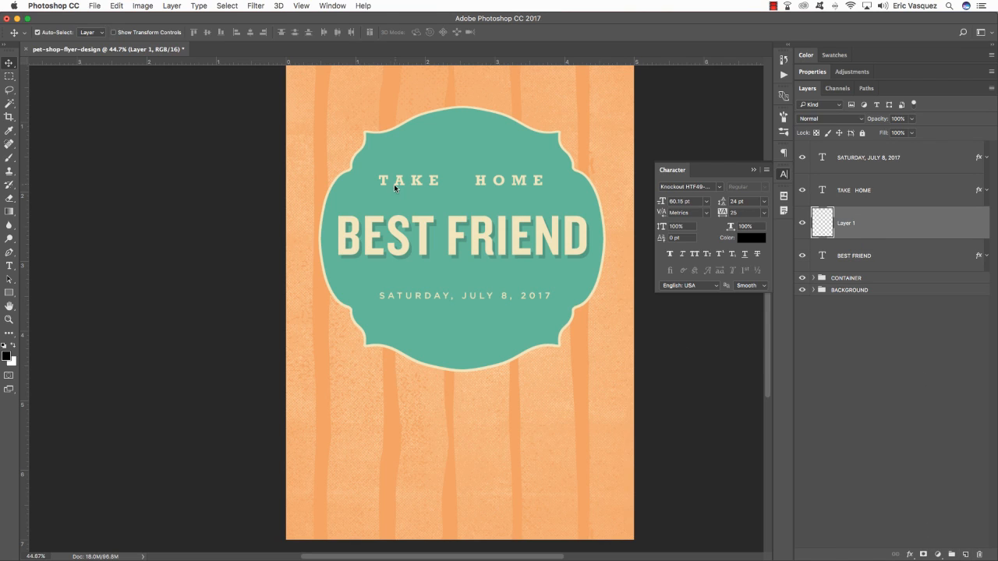
{"action": "key", "text": "t"}
{"action": "left_click", "coordinate": [425, 203]}
{"action": "type", "text": "a cute"}
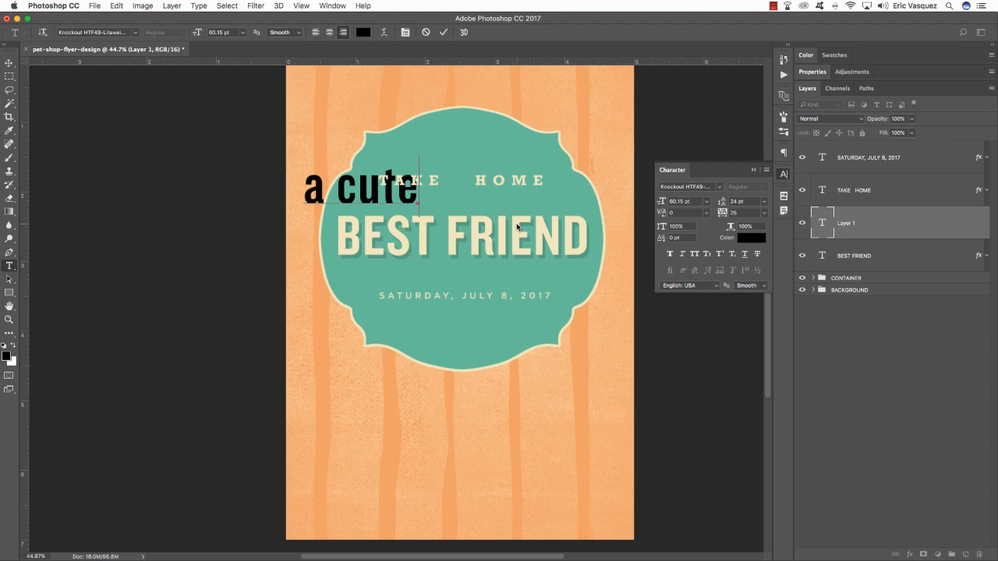
Set the "a cute" text in the SignPainter font and move it between the TAKE HOME and BEST FRIEND lines
{"action": "key", "text": "super+a"}
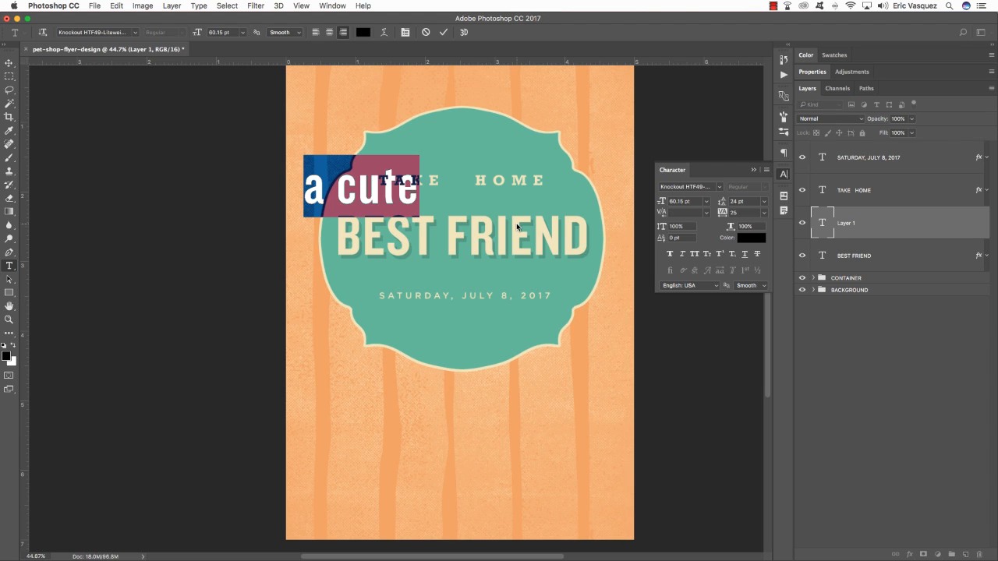
{"action": "left_click", "coordinate": [709, 188]}
{"action": "type", "text": "sign"}
{"action": "key", "text": "Return"}
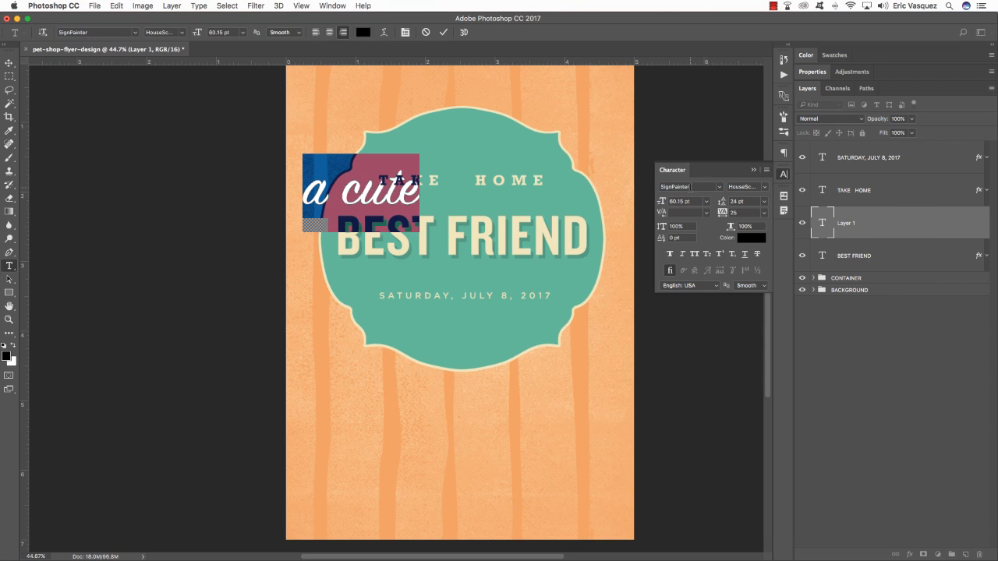
{"action": "left_click", "coordinate": [8, 63]}
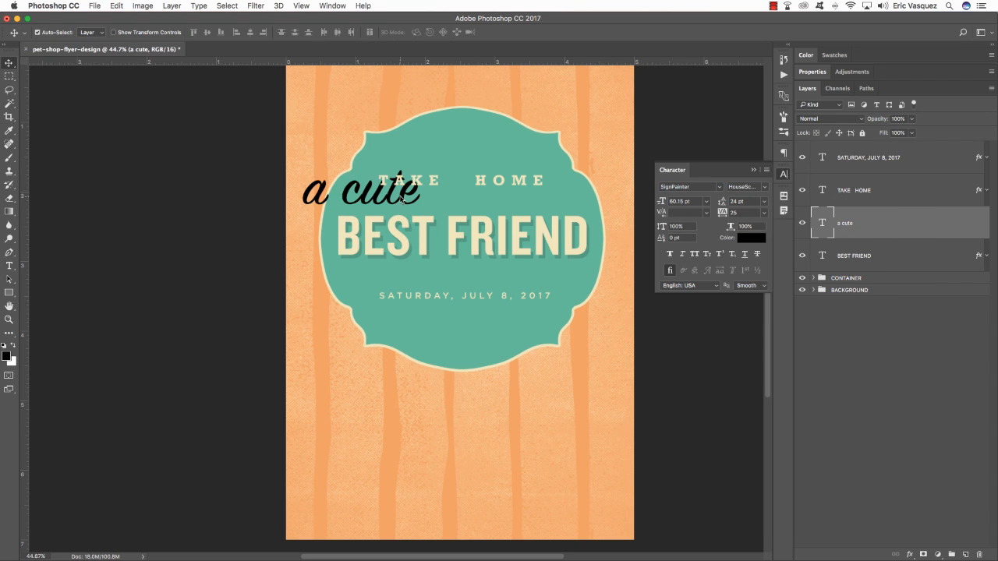
{"action": "left_click_drag", "start_coordinate": [388, 199], "coordinate": [466, 208]}
Tighten the kerning between the individual letters of "a cute" so the script letters join
{"action": "key", "text": "t"}
{"action": "left_click", "coordinate": [466, 208]}
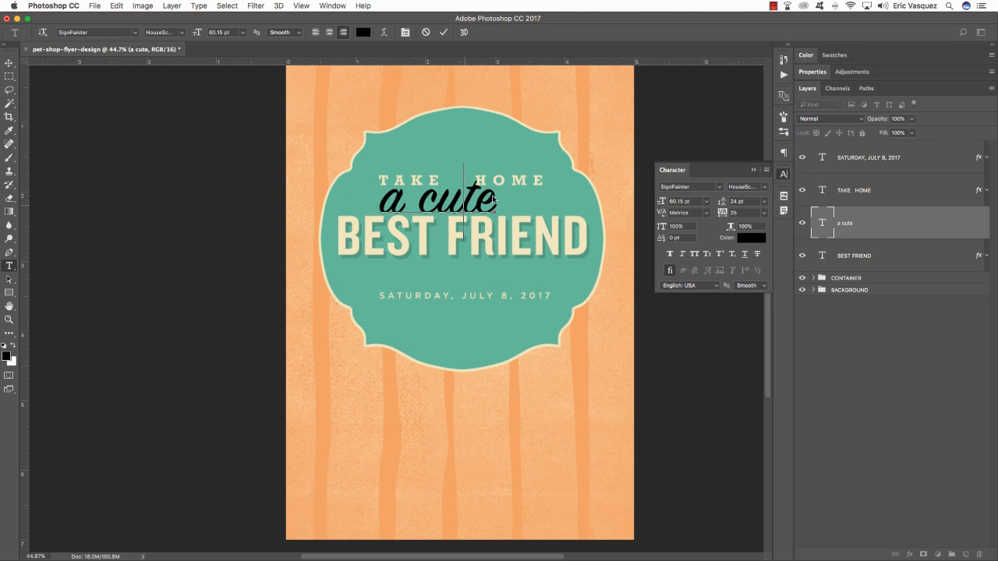
{"action": "key", "text": "alt+Left"}
{"action": "key", "text": "Left"}
{"action": "key", "text": "alt+Left"}
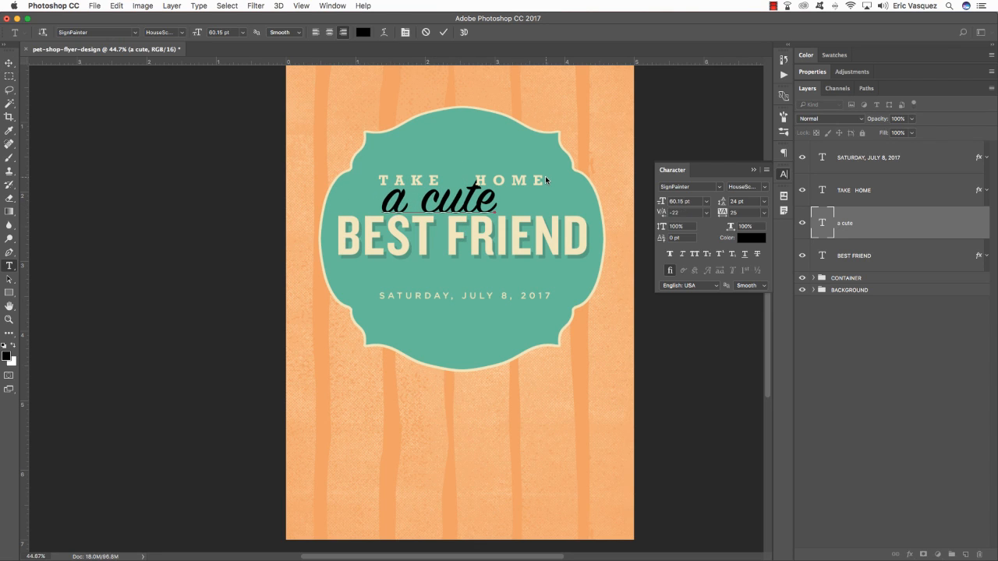
{"action": "key", "text": "Right"}
{"action": "key", "text": "Left"}
{"action": "key", "text": "alt+Left"}
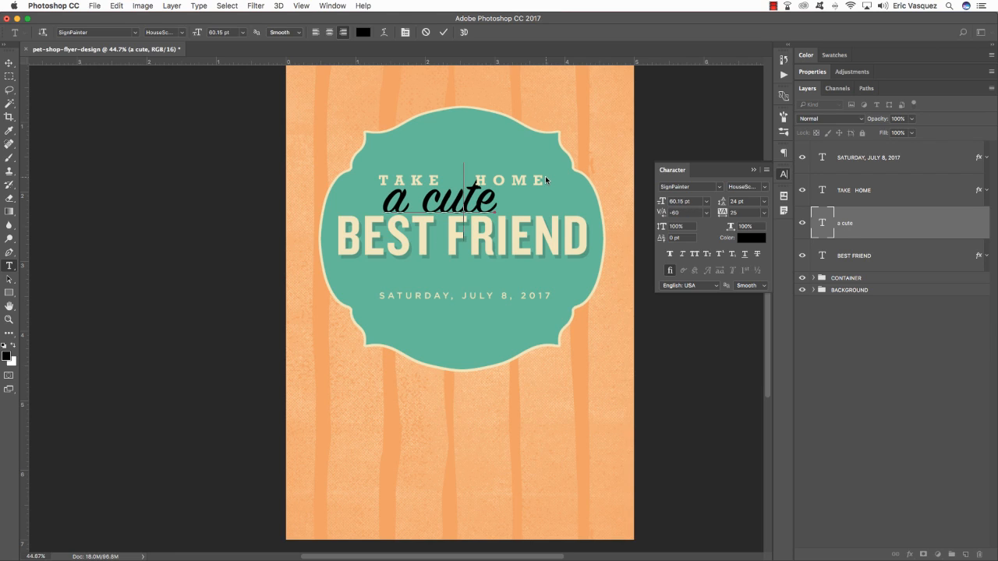
{"action": "key", "text": "alt+Left"}
{"action": "key", "text": "alt+Right"}
{"action": "key", "text": "alt+Right"}
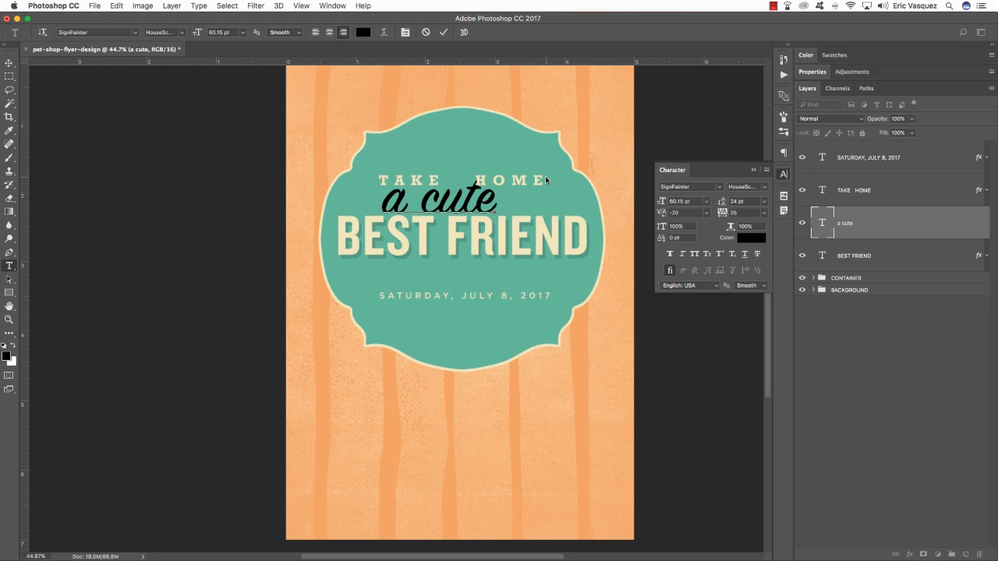
{"action": "key", "text": "Right"}
{"action": "key", "text": "alt+Left"}
{"action": "key", "text": "Left"}
{"action": "key", "text": "Left"}
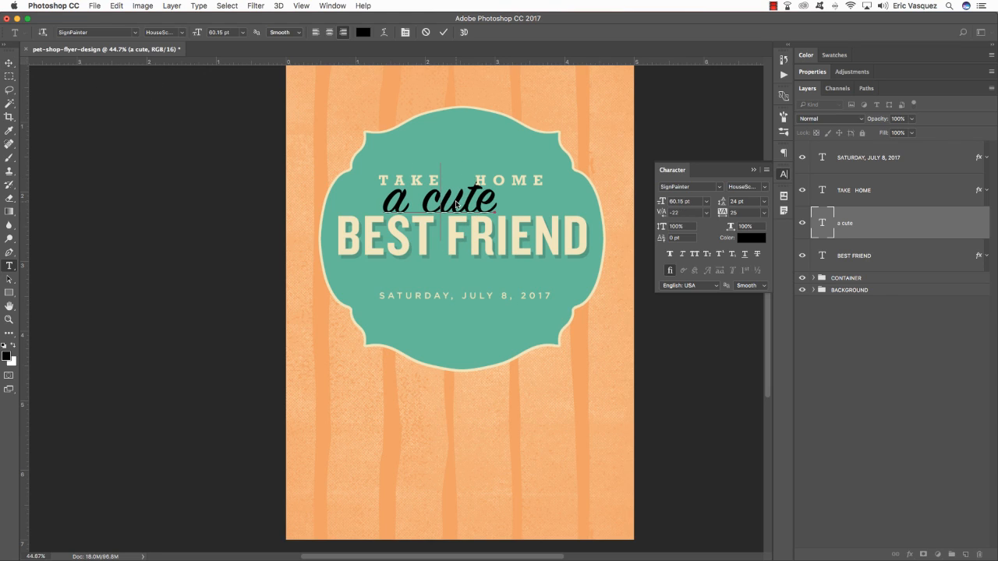
Set the whole "a cute" text to a font size of 28.88 pt and a tracking of 5
{"action": "key", "text": "super+a"}
{"action": "type", "text": "28"}
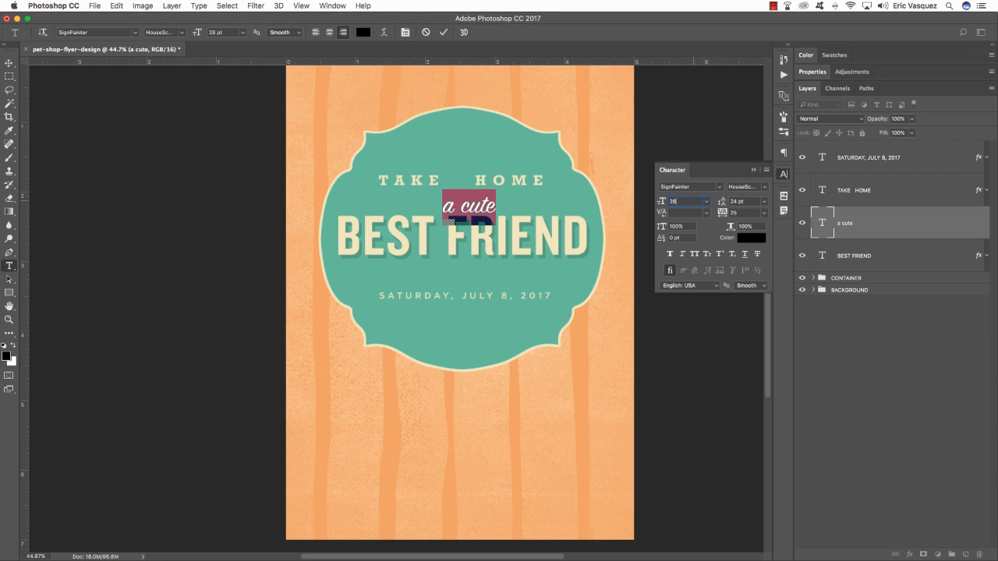
{"action": "type", "text": ".88"}
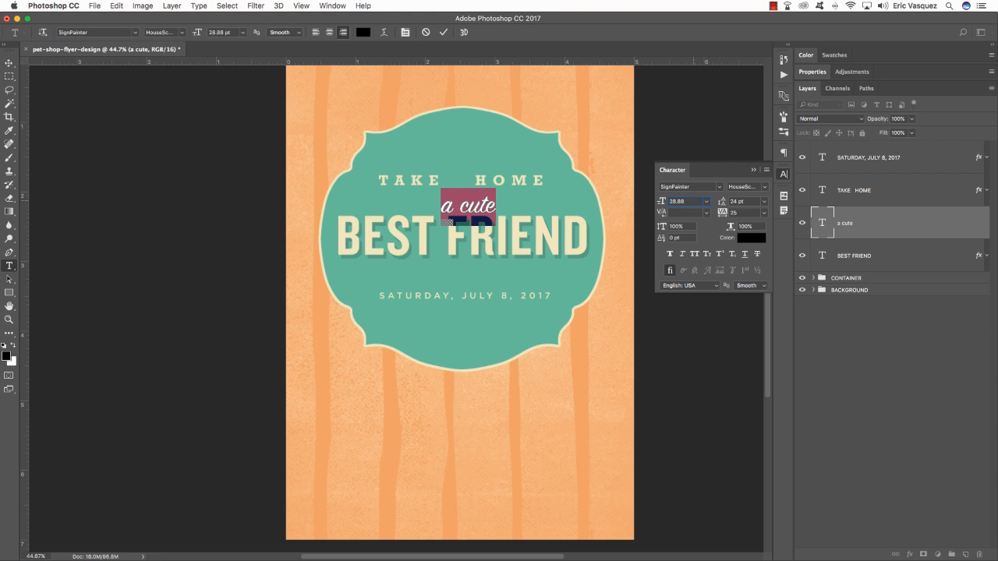
{"action": "double_click", "coordinate": [733, 212]}
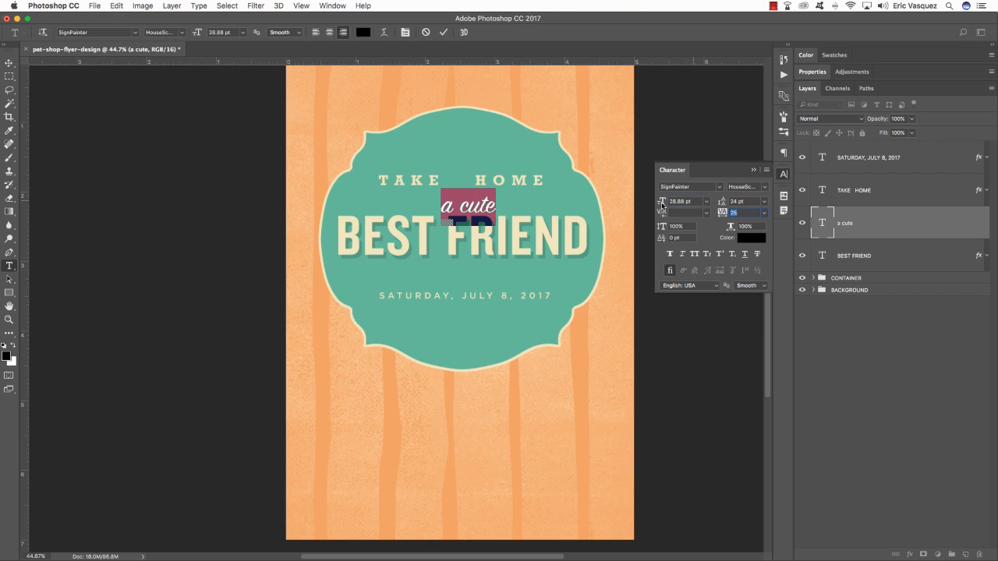
{"action": "type", "text": "5"}
{"action": "key", "text": "Return"}
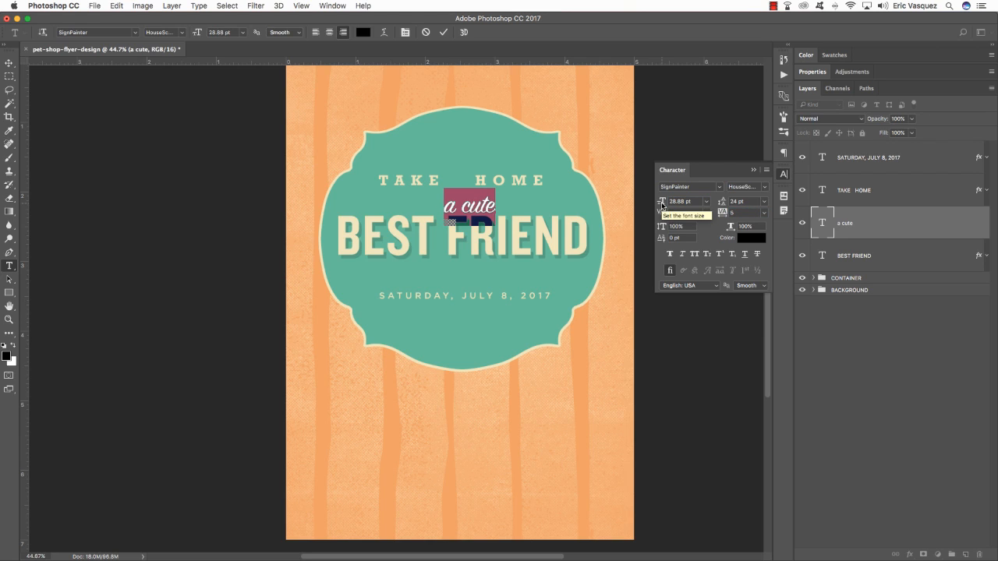
{"action": "key", "text": "super+Return"}
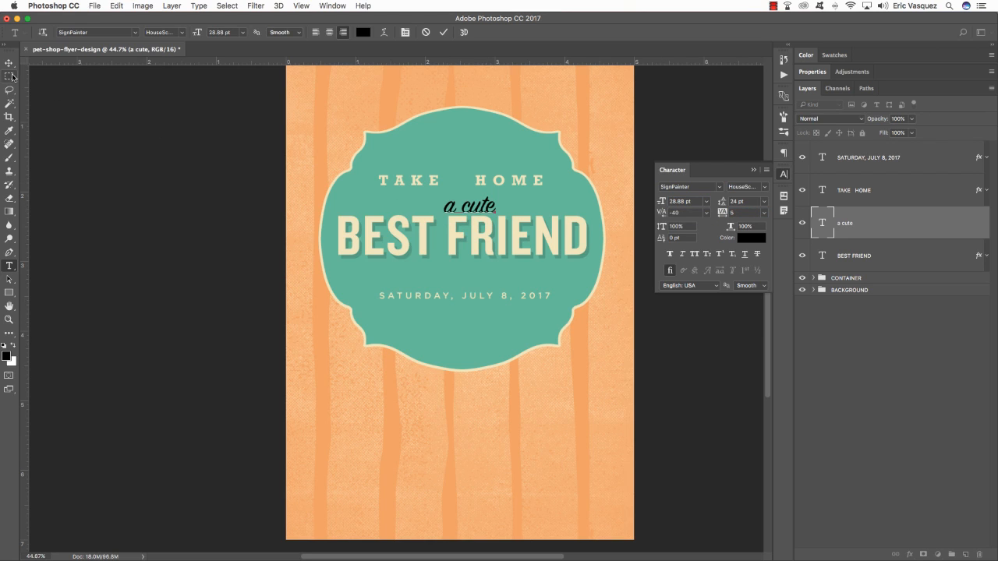
Position "a cute" centrally between TAKE HOME and BEST FRIEND and copy the TAKE HOME layer's effect onto its layer
{"action": "key", "text": "v"}
{"action": "left_click_drag", "start_coordinate": [476, 205], "coordinate": [462, 201]}
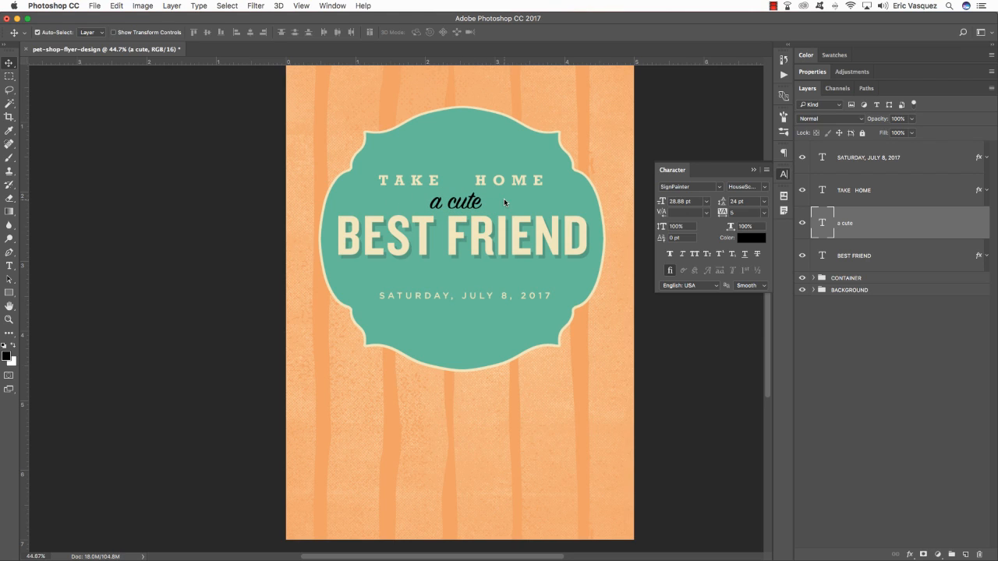
{"action": "left_click", "coordinate": [955, 192]}
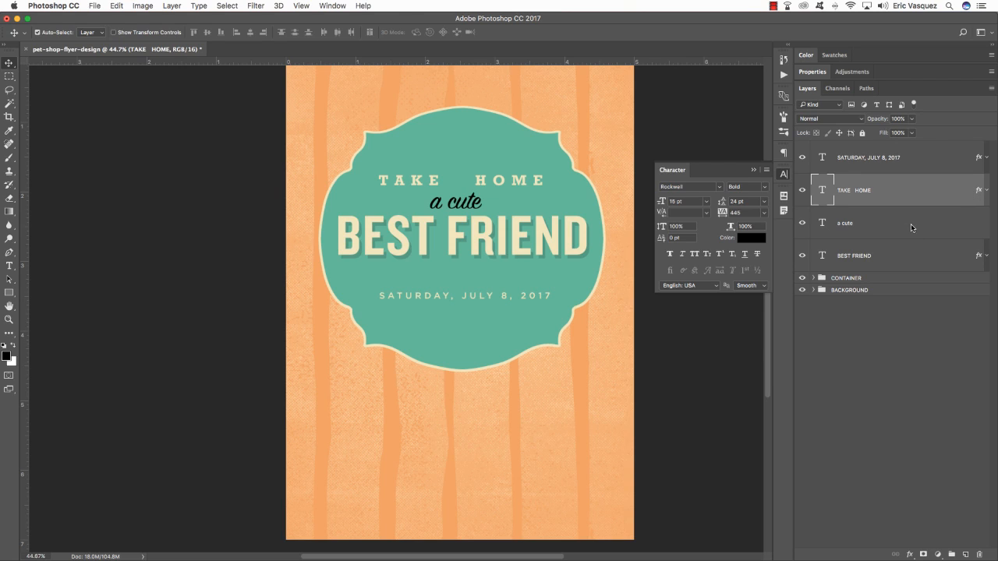
{"action": "left_click", "coordinate": [976, 224]}
{"action": "left_click", "coordinate": [978, 191]}
{"action": "left_click_drag", "start_coordinate": [979, 191], "coordinate": [978, 223]}
{"action": "left_click", "coordinate": [988, 223]}
{"action": "left_click", "coordinate": [972, 224]}
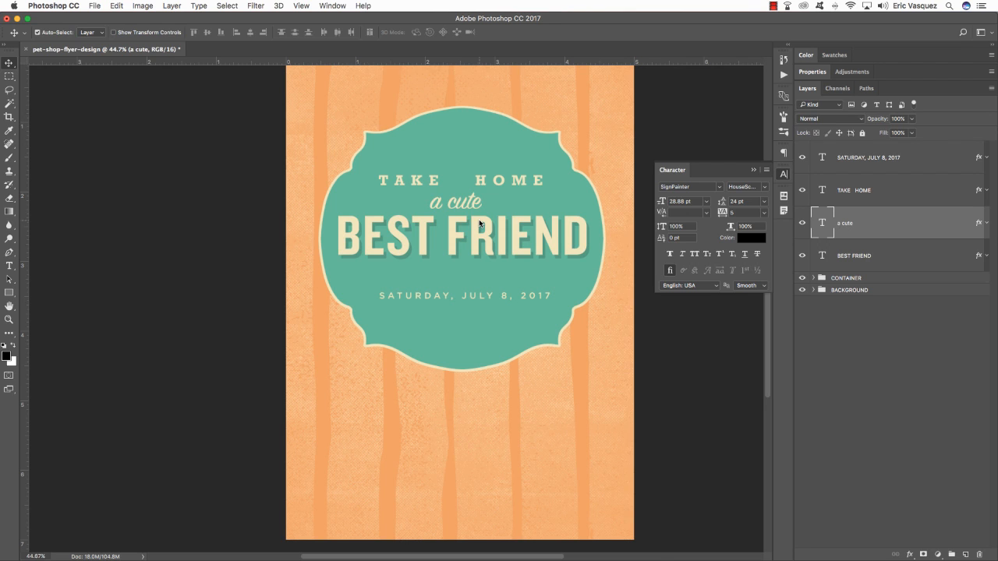
Skew the "a cute" text vertically by about -10 degrees so that it slants upward to the right
{"action": "key", "text": "super+plus"}
{"action": "key", "text": "super+plus"}
{"action": "left_click_drag", "start_coordinate": [531, 177], "coordinate": [462, 272]}
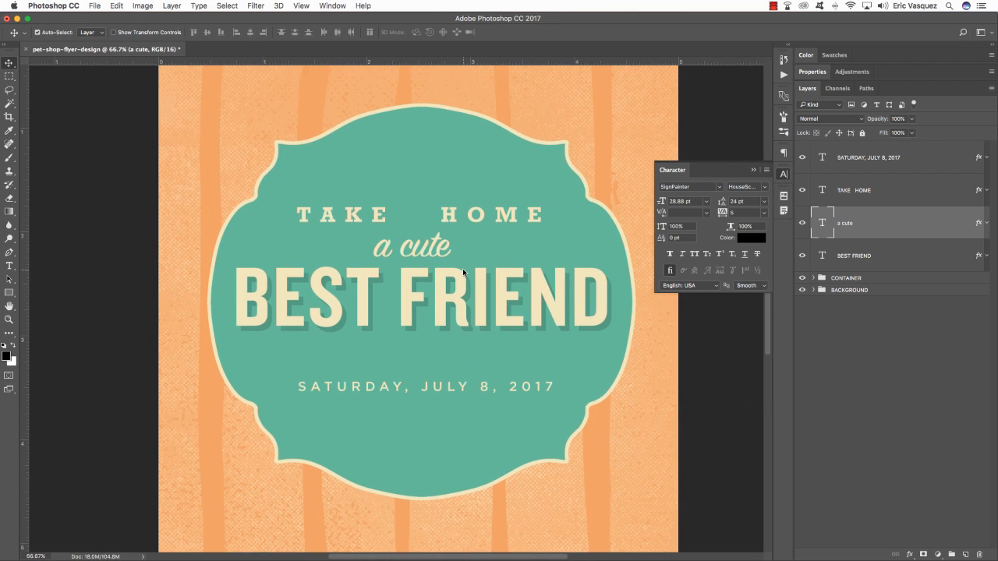
{"action": "key", "text": "super+t"}
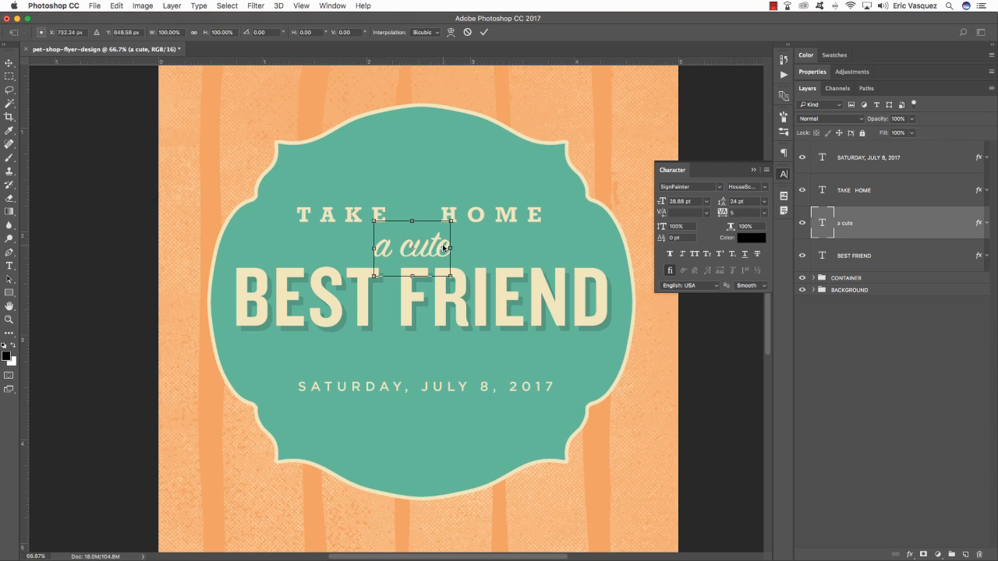
{"action": "right_click", "coordinate": [443, 248]}
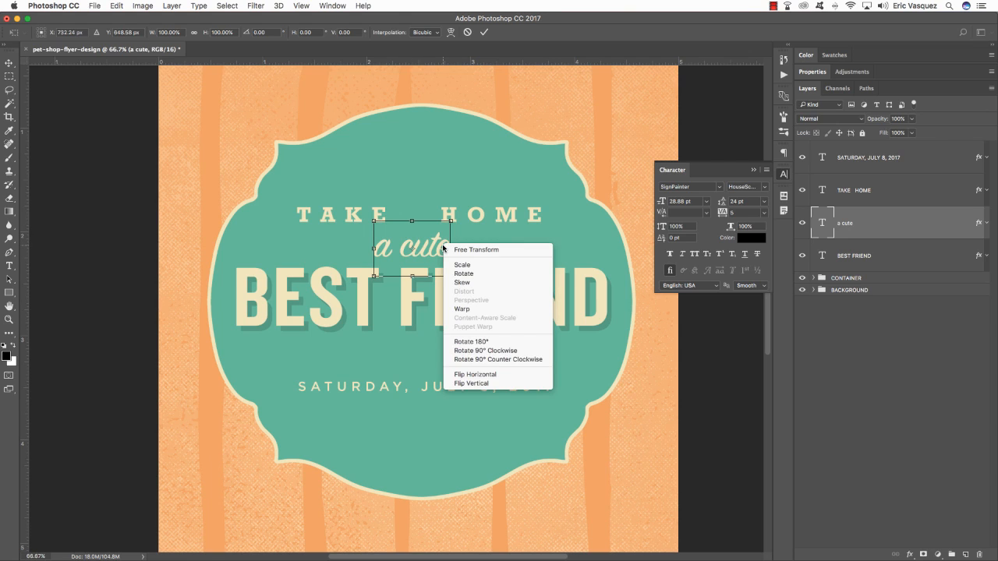
{"action": "left_click", "coordinate": [480, 284]}
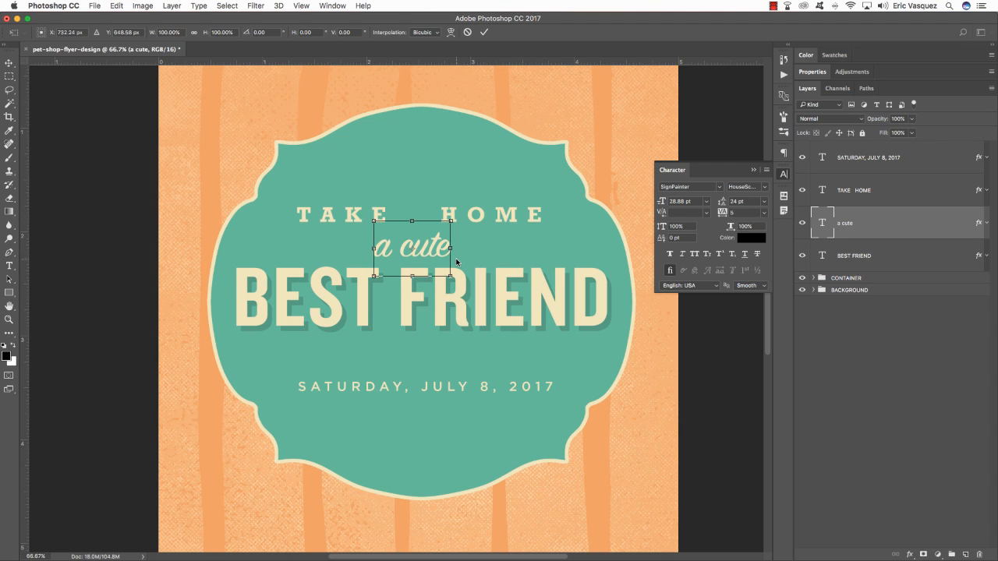
{"action": "left_click_drag", "start_coordinate": [456, 262], "coordinate": [456, 244]}
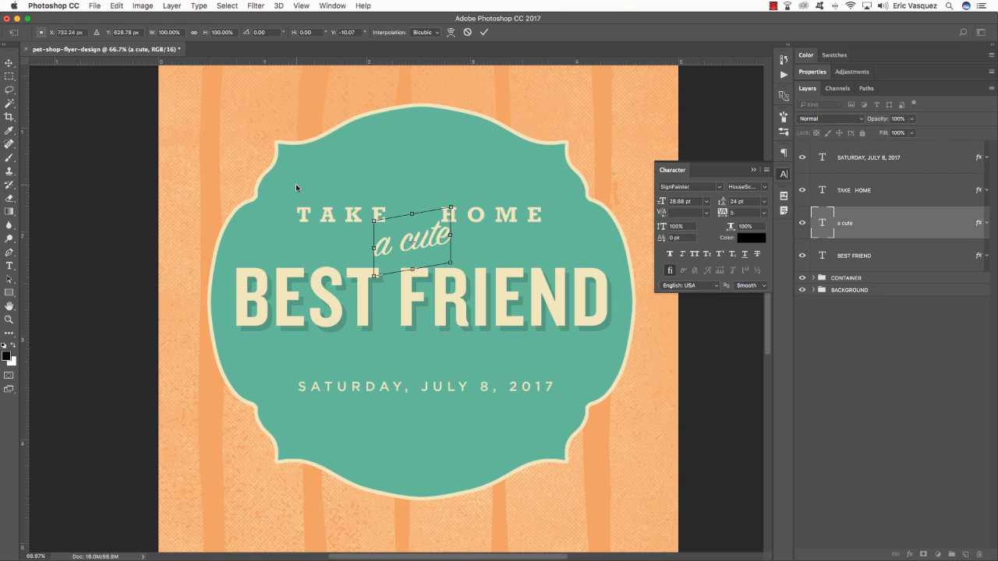
{"action": "key", "text": "Return"}
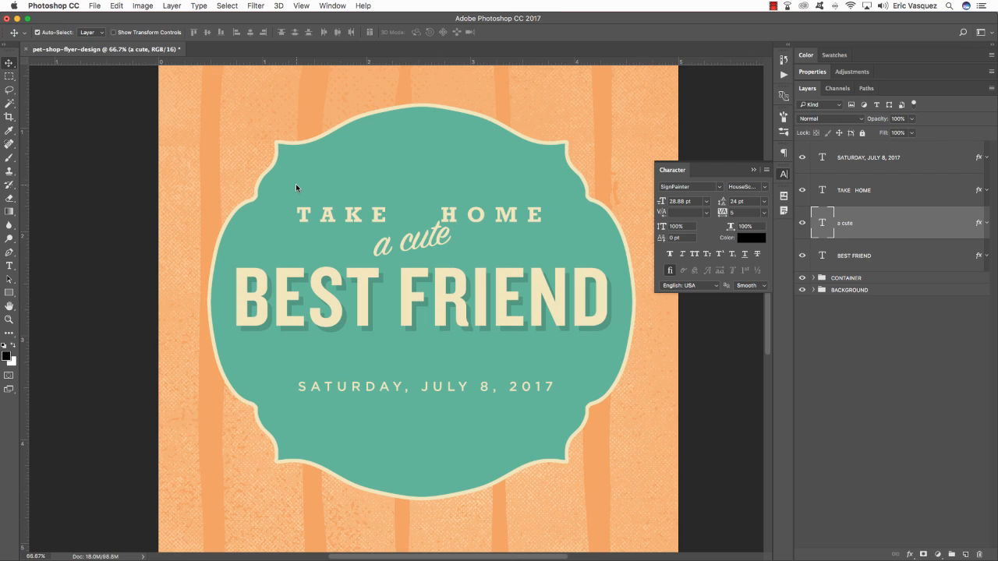
Move TAKE HOME up to clear the slanted "a cute" text and nudge "a cute" up slightly
{"action": "left_click", "coordinate": [927, 194]}
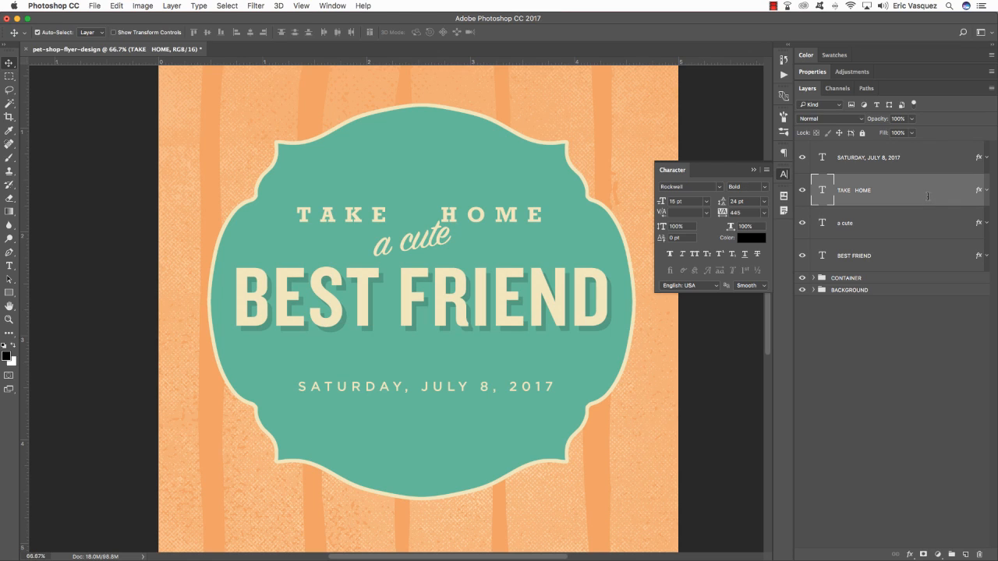
{"action": "key", "text": "shift+Up"}
{"action": "key", "text": "shift+Up"}
{"action": "key", "text": "shift+Up"}
{"action": "key", "text": "shift+Up"}
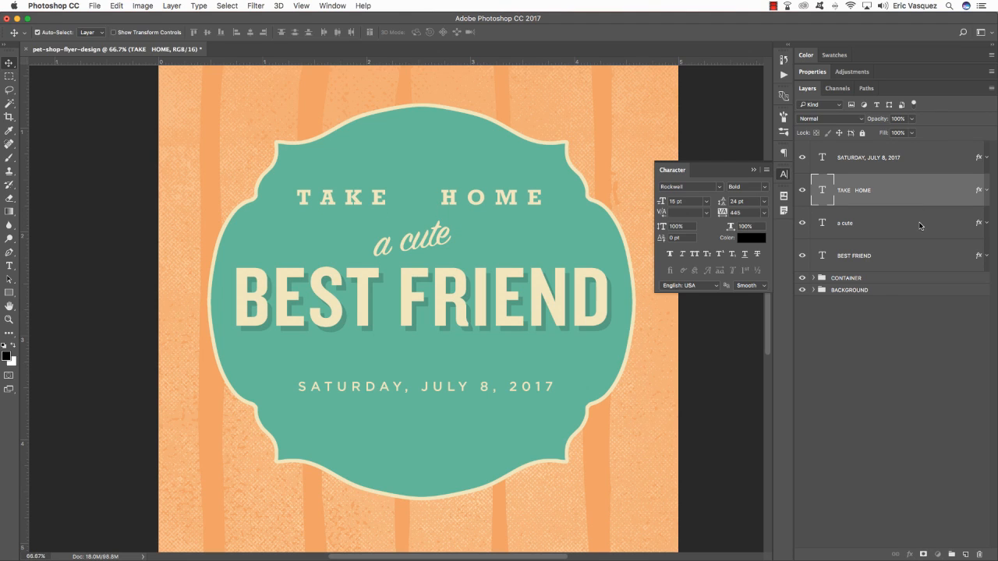
{"action": "left_click", "coordinate": [912, 226]}
{"action": "key", "text": "shift+Up"}
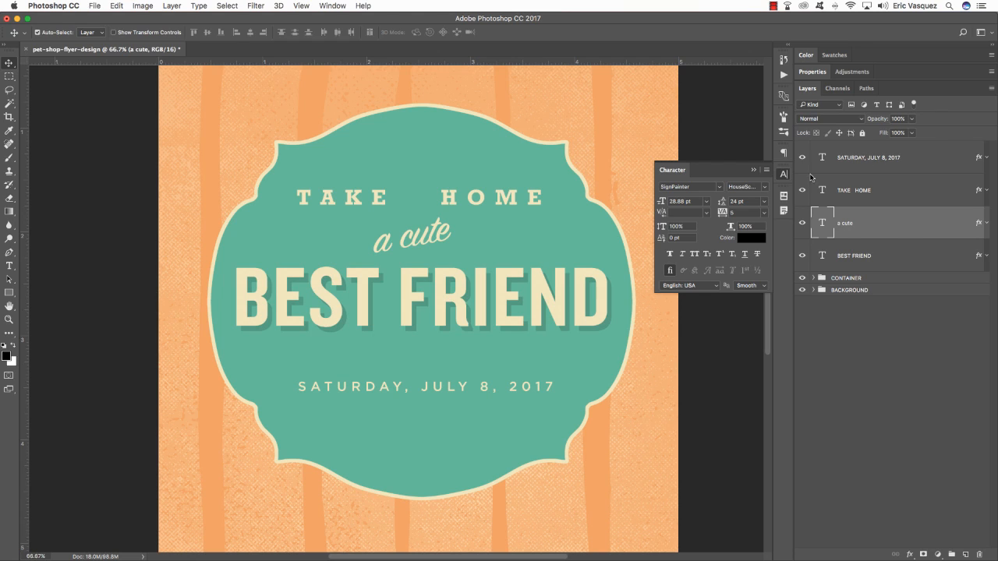
Align the date, TAKE HOME, "a cute" and BEST FRIEND layers on their horizontal centers and save the flyer
{"action": "left_click", "coordinate": [902, 161]}
{"action": "left_click", "coordinate": [887, 256], "text": "shift"}
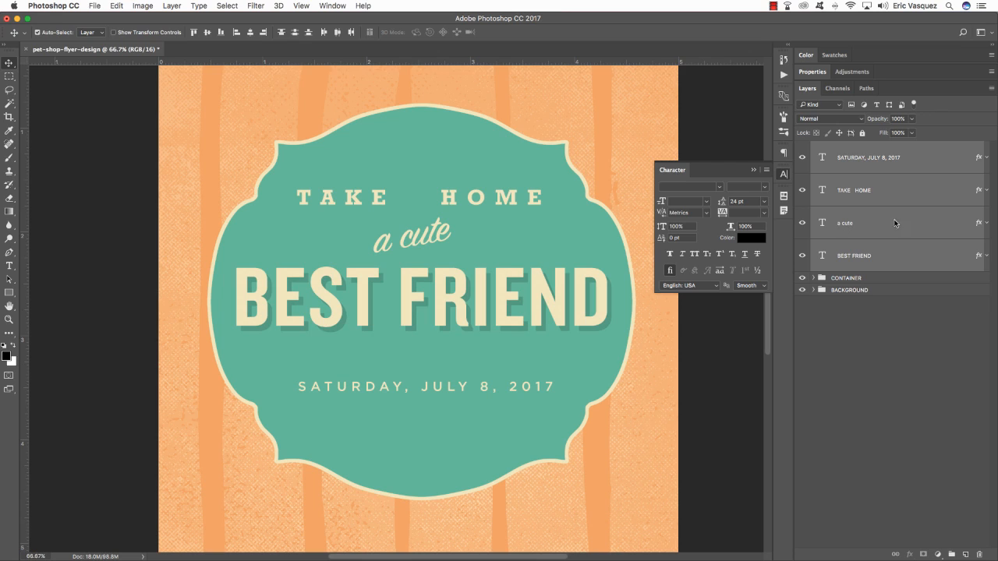
{"action": "left_click", "coordinate": [250, 33]}
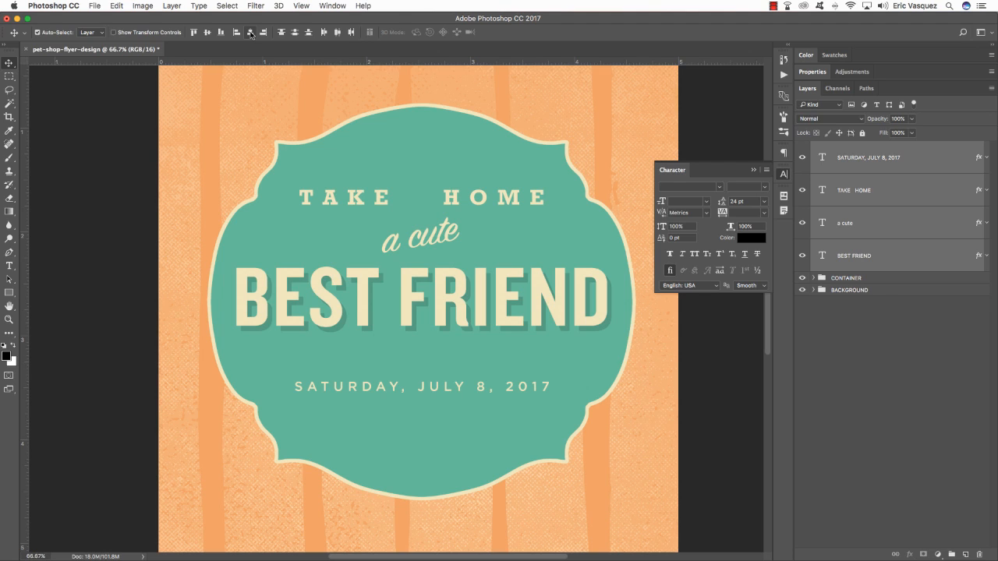
{"action": "key", "text": "cmd+s"}
{"action": "left_click", "coordinate": [665, 167]}
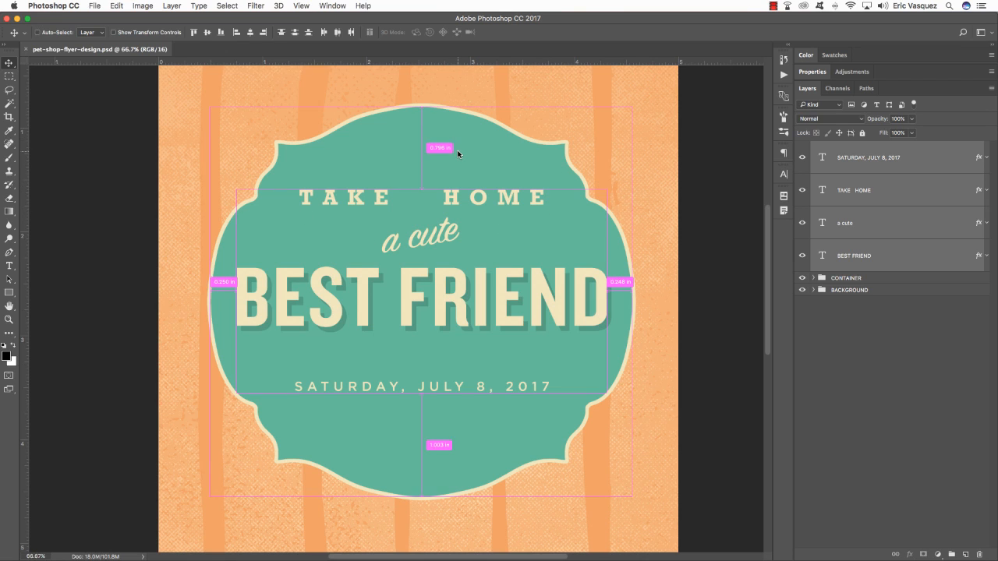
Switch to Finder and open the paw print Vintage-Logo-Objects_0162_Vector-Smart-Object.png from Vintage-Voyage-Design's Vintage Logo Kit folder in Photoshop
{"action": "key", "text": "super+Tab"}
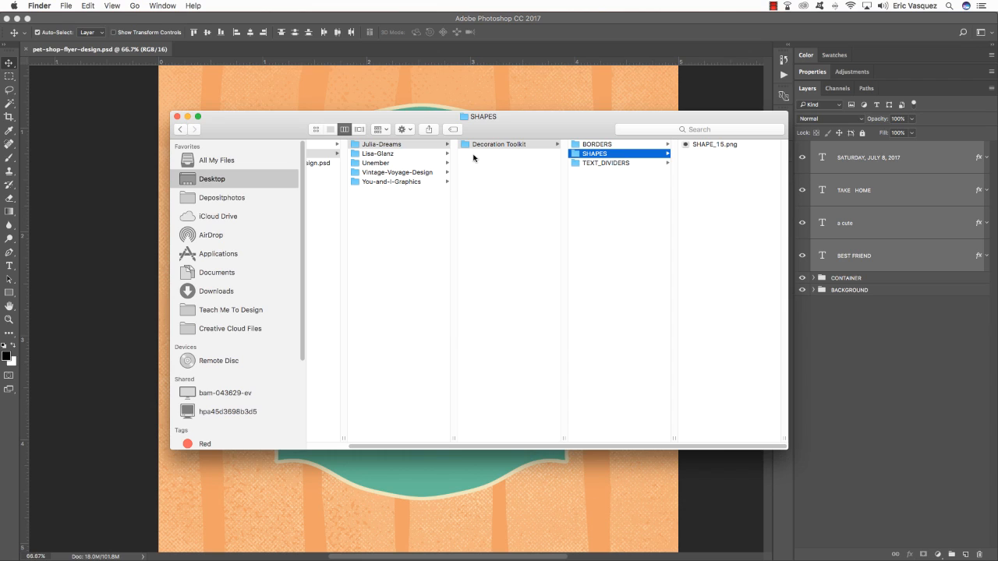
{"action": "left_click", "coordinate": [401, 172]}
{"action": "left_click", "coordinate": [496, 144]}
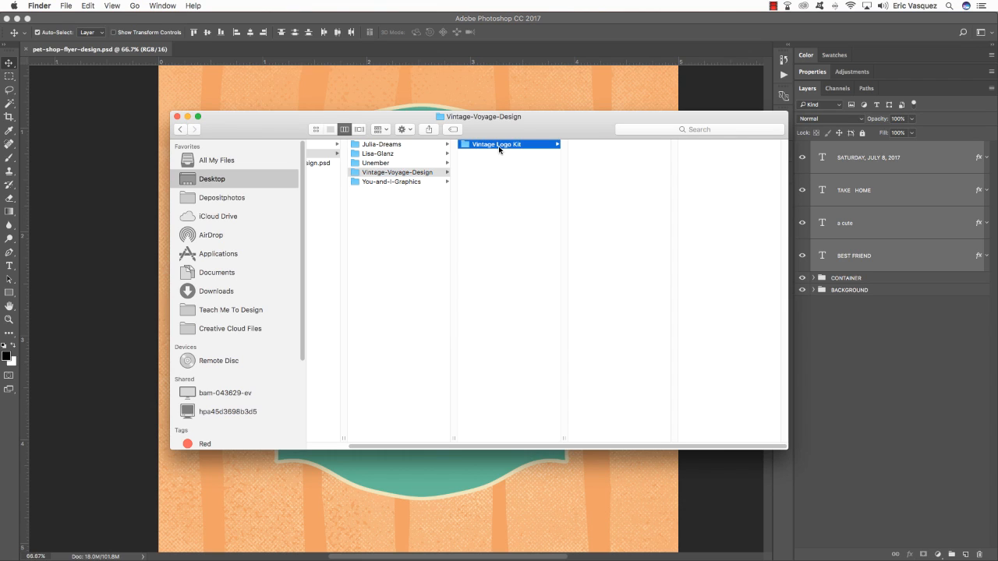
{"action": "left_click_drag", "start_coordinate": [610, 142], "coordinate": [768, 535]}
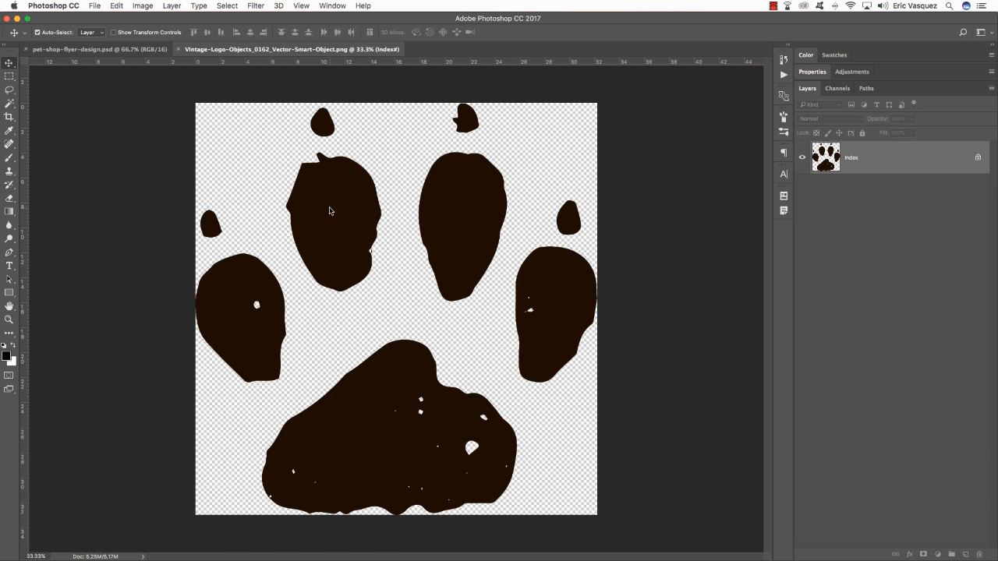
Copy the whole paw print image and paste it into pet-shop-flyer-design.psd above the date layer
{"action": "key", "text": "super+a"}
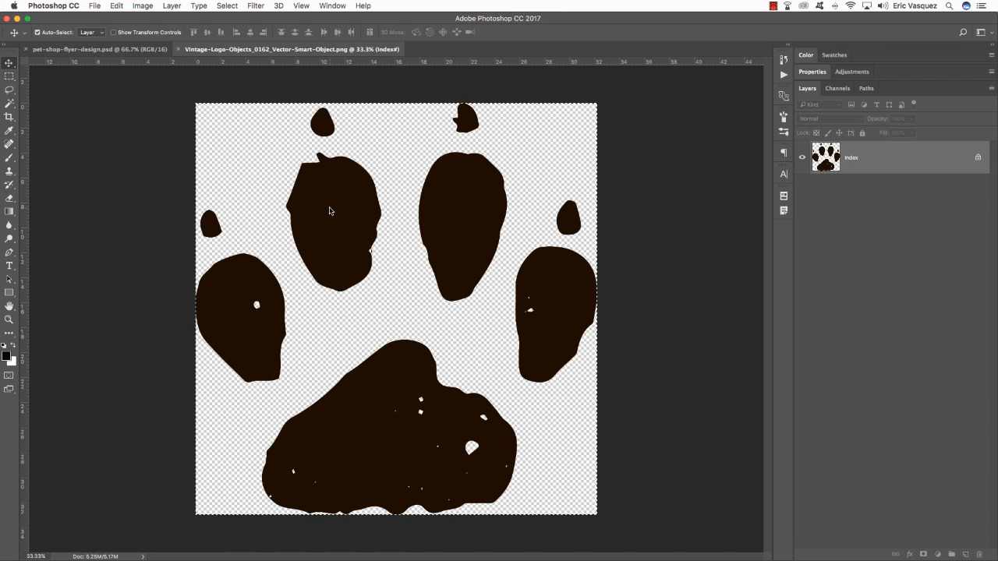
{"action": "key", "text": "super+c"}
{"action": "key", "text": "super+d"}
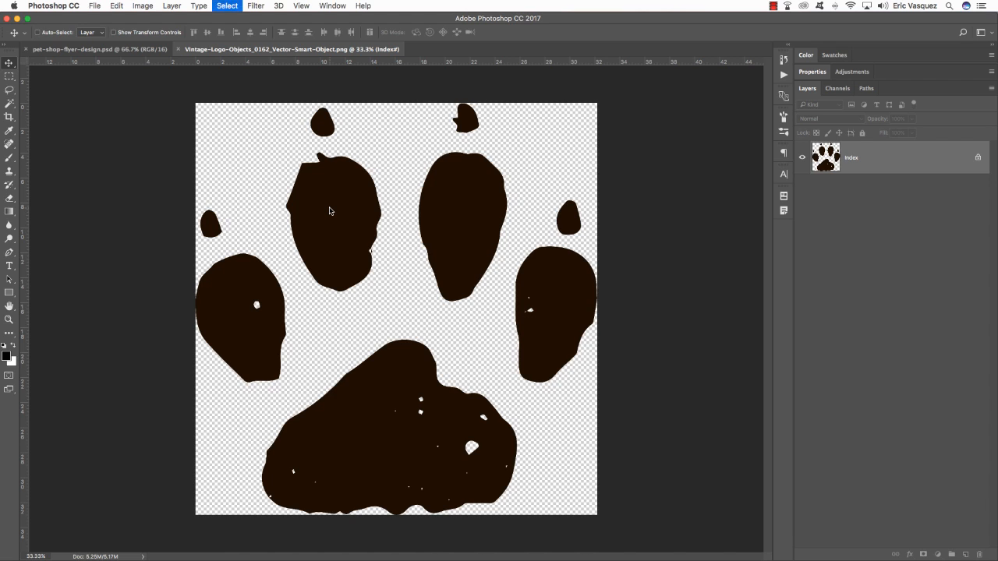
{"action": "left_click", "coordinate": [118, 50]}
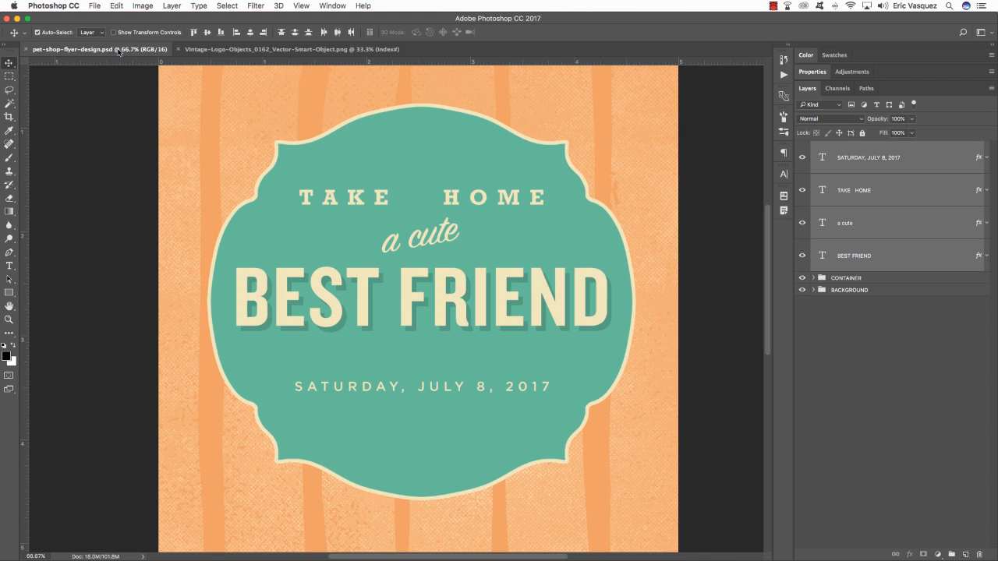
{"action": "left_click", "coordinate": [868, 161]}
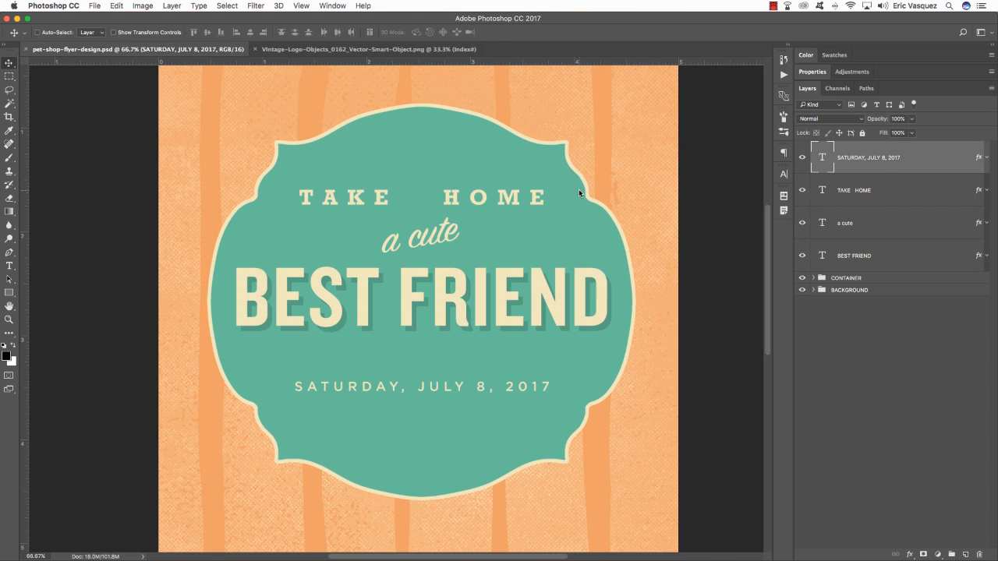
{"action": "key", "text": "super+v"}
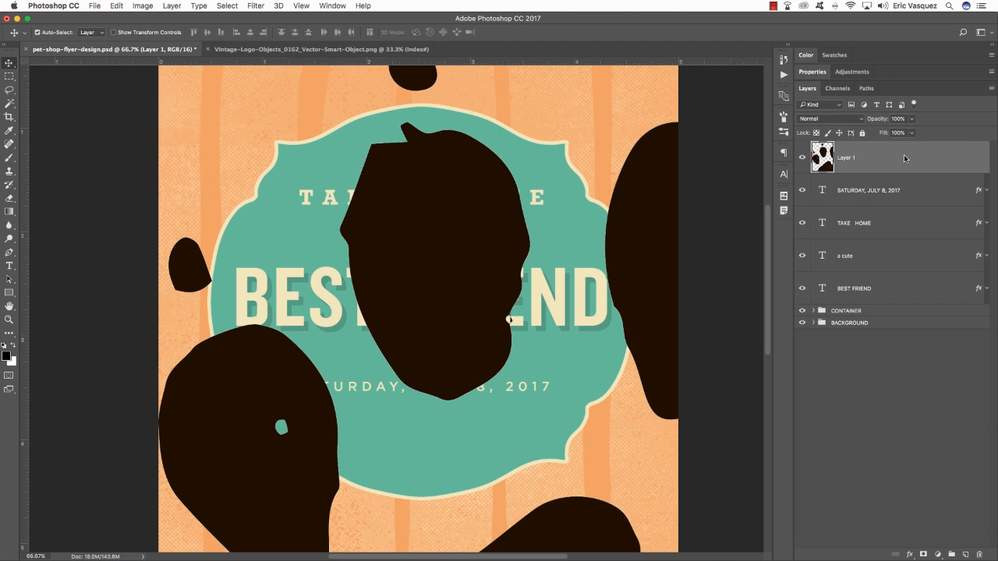
Rename the pasted paw print layer "Vintage Logo Object 0162" and convert it to a Smart Object
{"action": "double_click", "coordinate": [846, 157]}
{"action": "type", "text": "Vintage Logo Obje"}
{"action": "type", "text": "0162"}
{"action": "key", "text": "Return"}
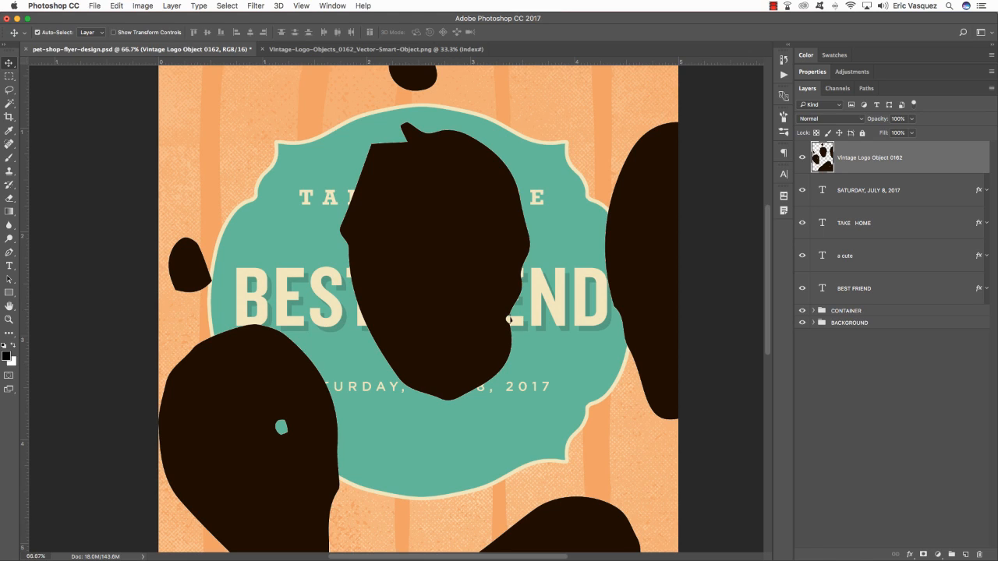
{"action": "right_click", "coordinate": [961, 157]}
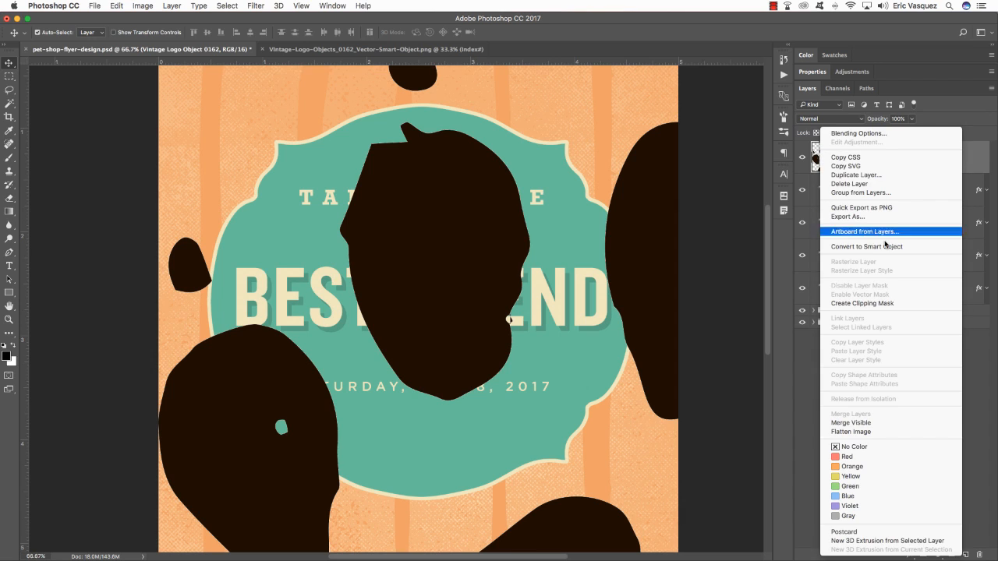
{"action": "left_click", "coordinate": [886, 248]}
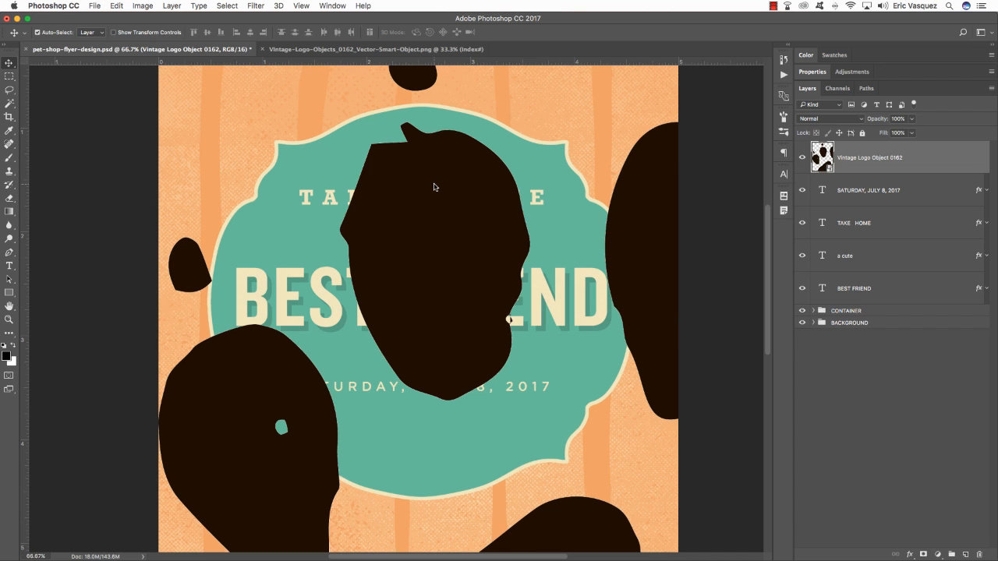
Scale the paw print down proportionally around its center to about 6% of its size
{"action": "key", "text": "ctrl+t"}
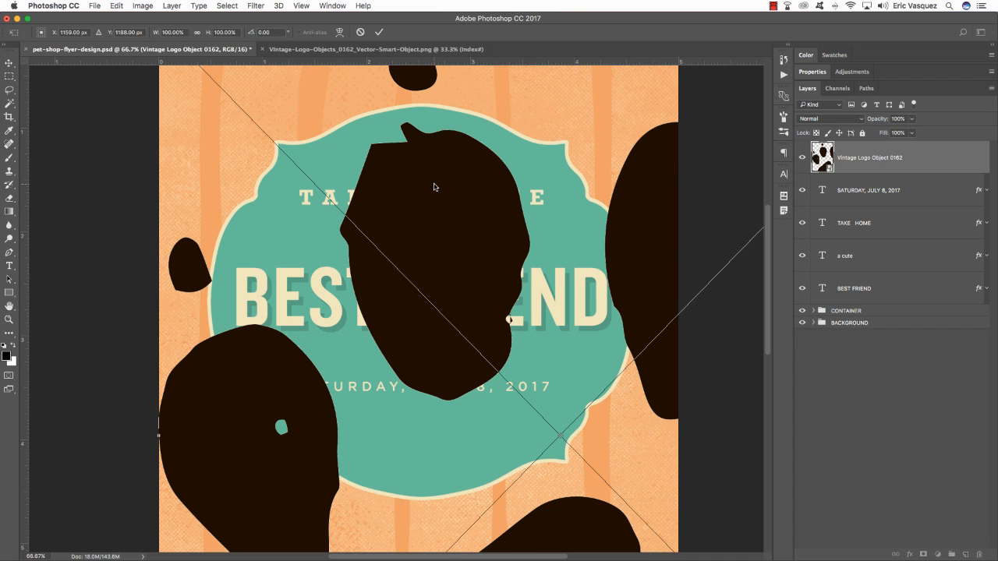
{"action": "key", "text": "ctrl+0"}
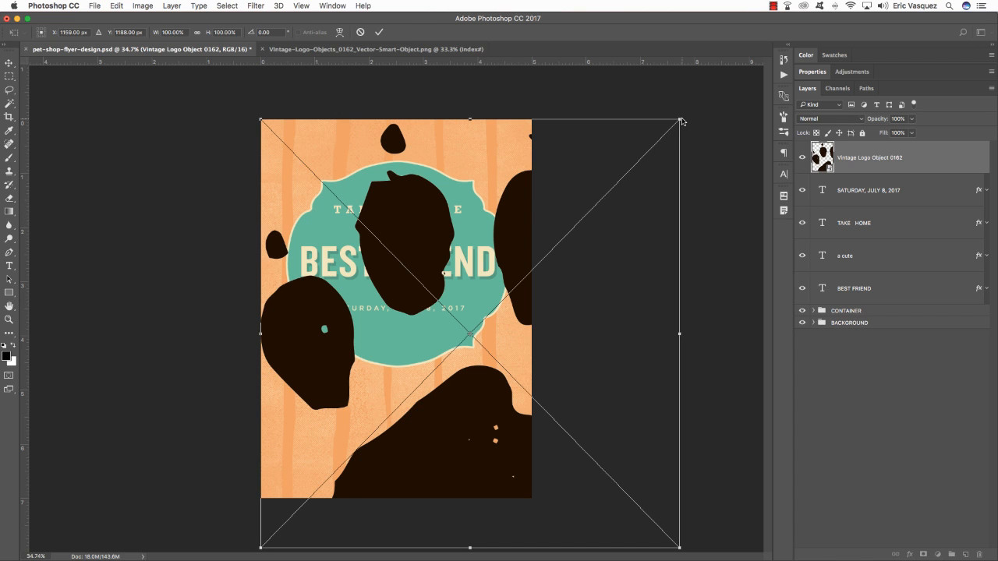
{"action": "left_click_drag", "start_coordinate": [682, 120], "coordinate": [490, 324]}
{"action": "scroll", "coordinate": [490, 324], "scroll_direction": "down", "scroll_amount": 5}
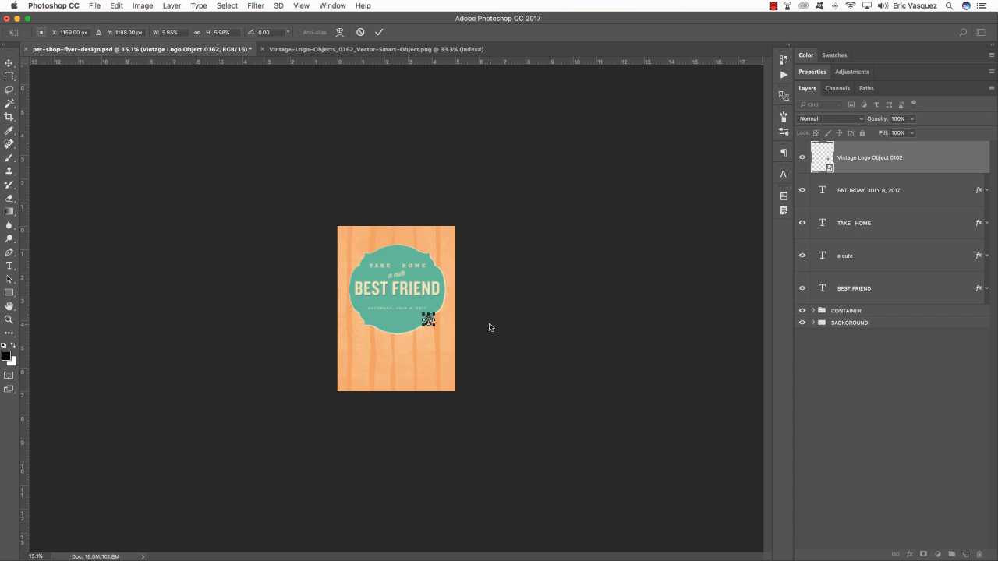
{"action": "scroll", "coordinate": [490, 327], "scroll_direction": "up", "scroll_amount": 5}
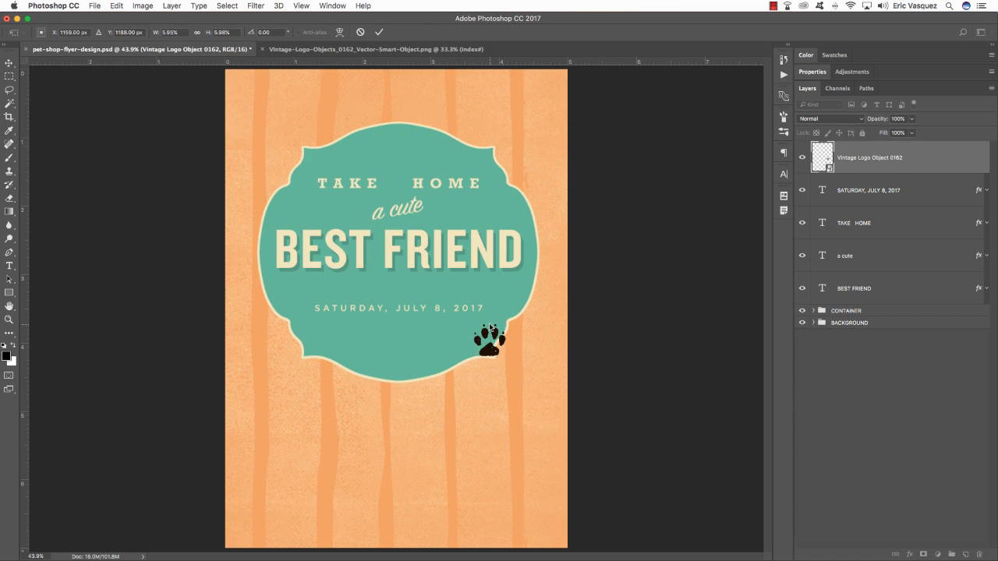
{"action": "key", "text": "Return"}
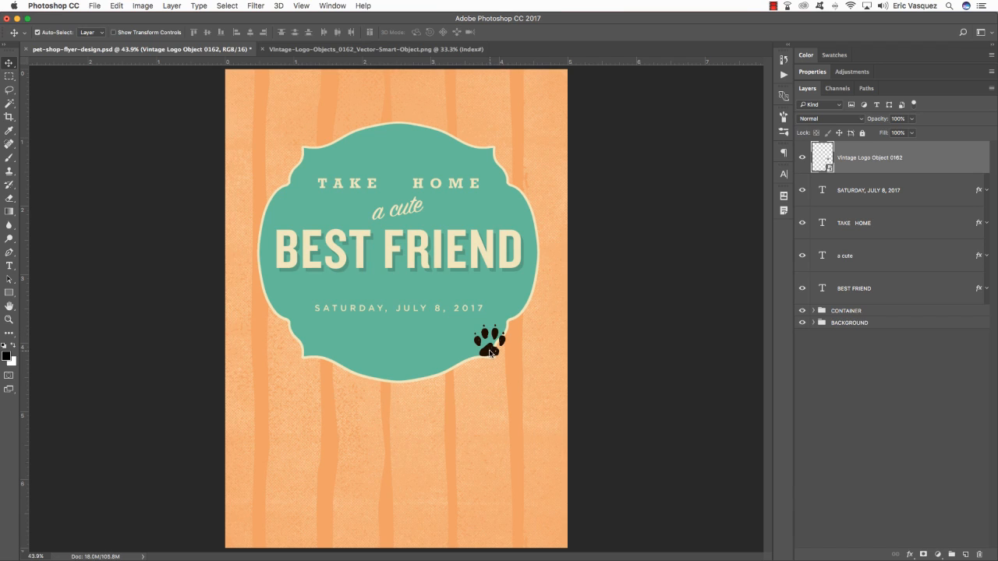
Move the paw print into the gap between TAKE and HOME and scale it down to about 4.8%
{"action": "left_click_drag", "start_coordinate": [489, 351], "coordinate": [396, 194]}
{"action": "key", "text": "super+plus"}
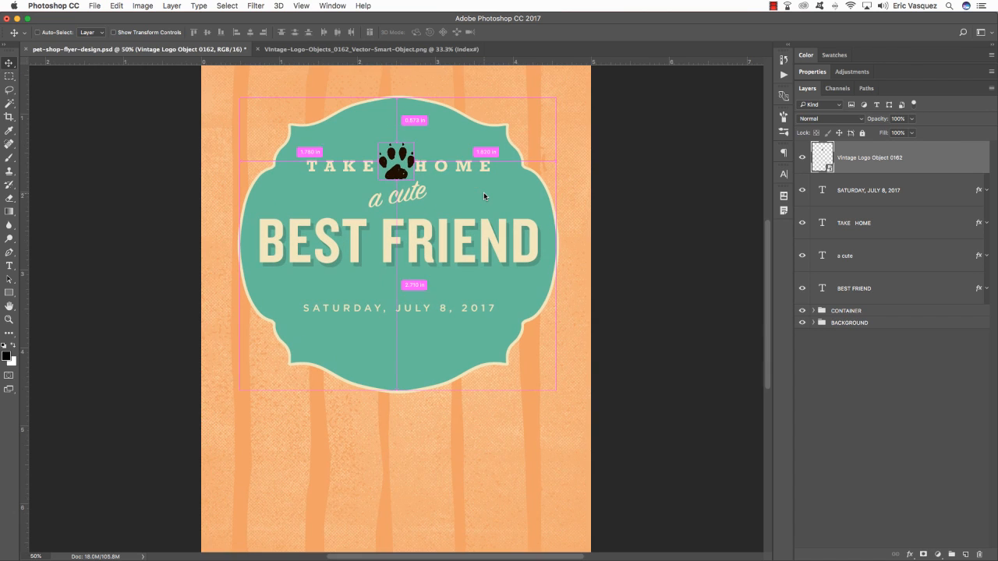
{"action": "key", "text": "super+plus"}
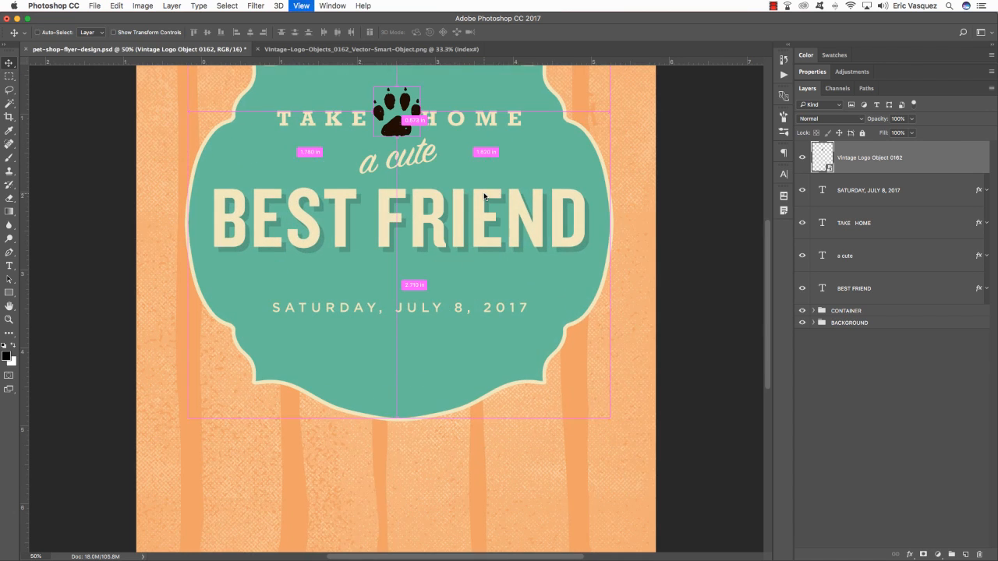
{"action": "scroll", "coordinate": [484, 196], "scroll_direction": "up", "scroll_amount": 3}
{"action": "scroll", "coordinate": [484, 197], "scroll_direction": "left", "scroll_amount": 1}
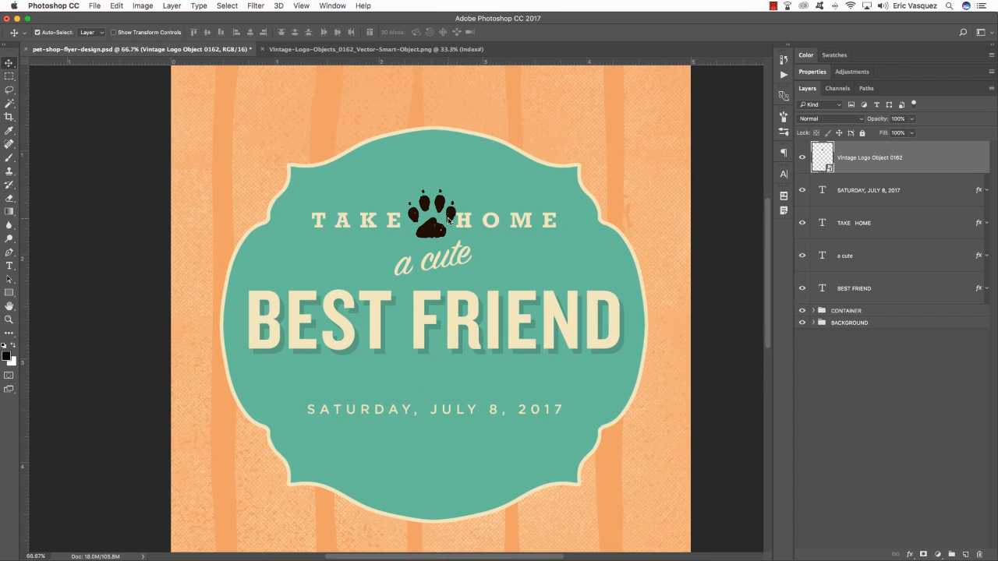
{"action": "key", "text": "super+t"}
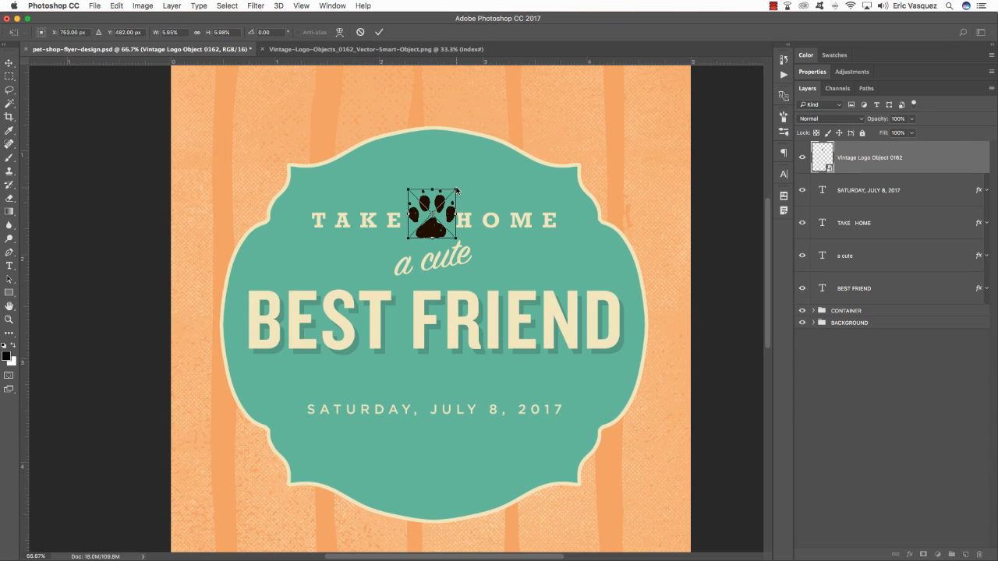
{"action": "left_click_drag", "start_coordinate": [457, 190], "coordinate": [446, 198]}
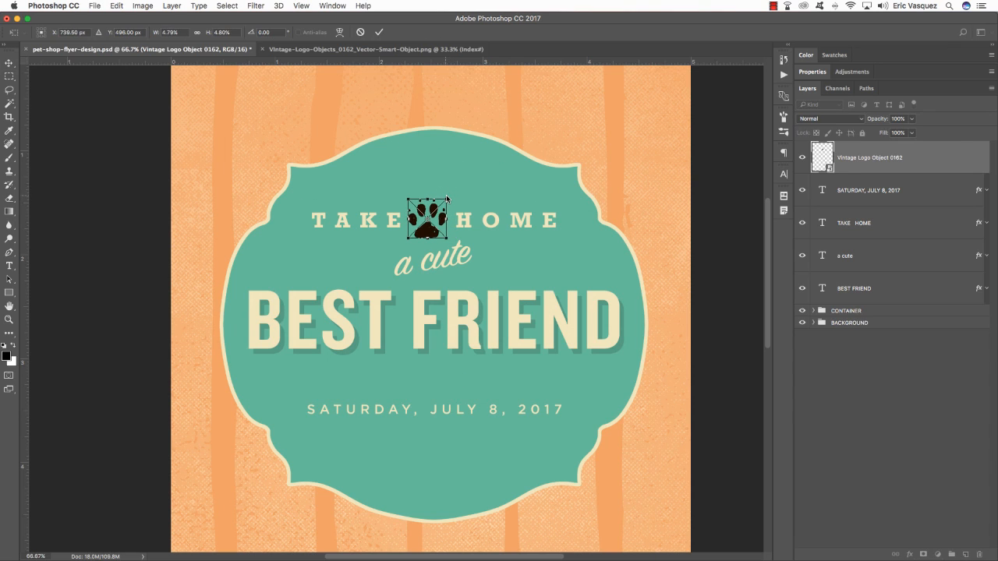
{"action": "key", "text": "Return"}
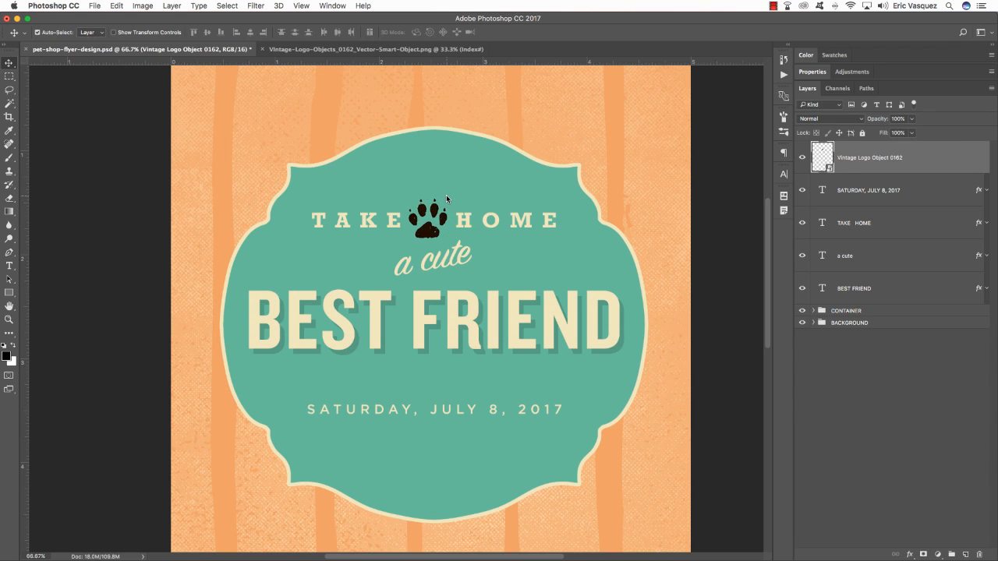
Copy the date layer's effect onto the paw print layer and scale the paw print down slightly around its center
{"action": "left_click", "coordinate": [975, 190]}
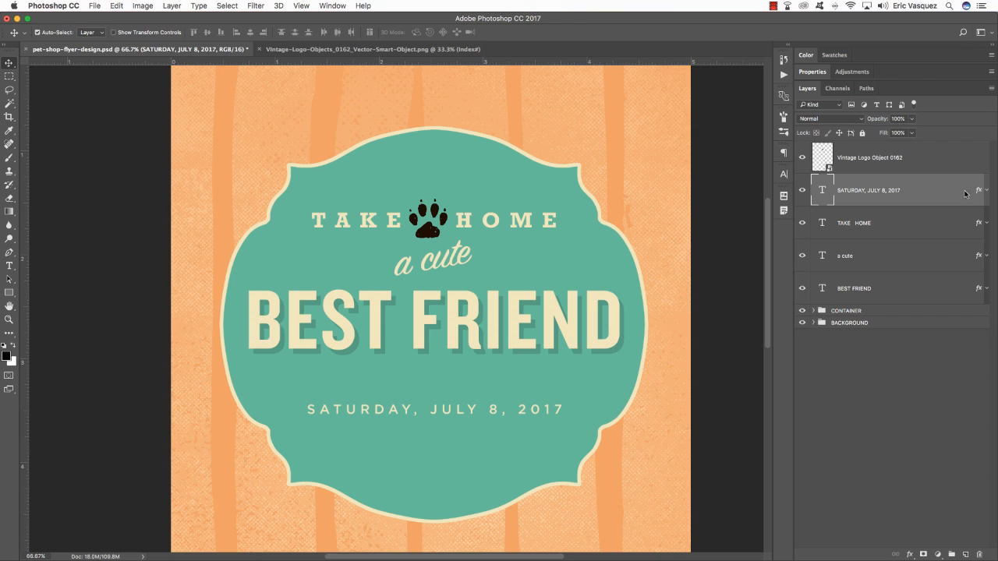
{"action": "left_click_drag", "start_coordinate": [978, 192], "coordinate": [980, 159]}
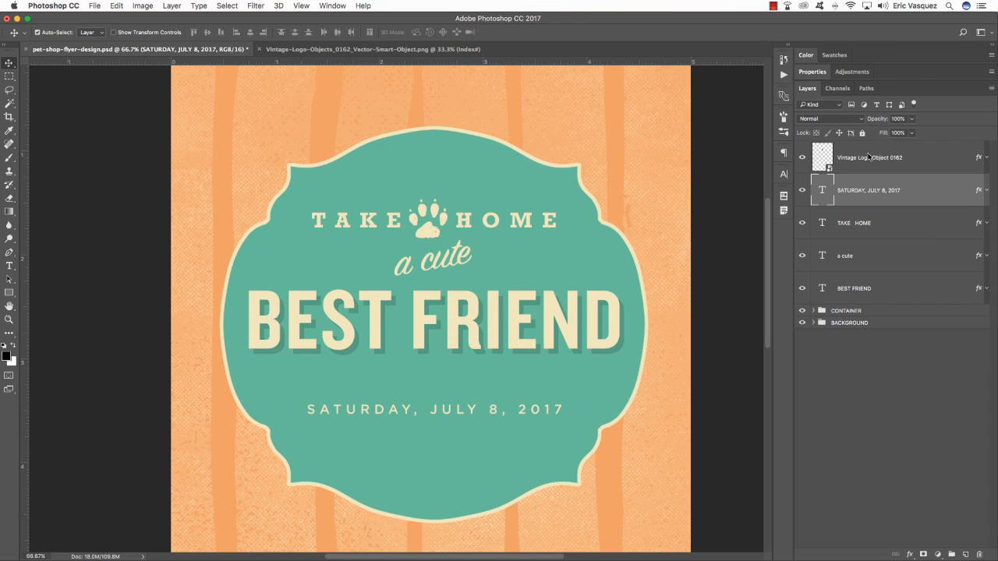
{"action": "left_click", "coordinate": [410, 237]}
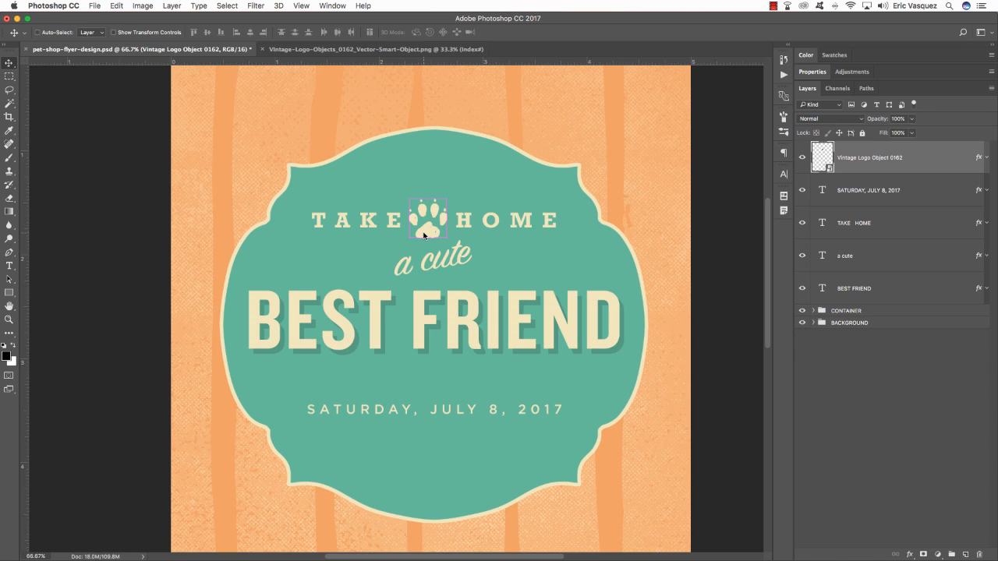
{"action": "key", "text": "super+t"}
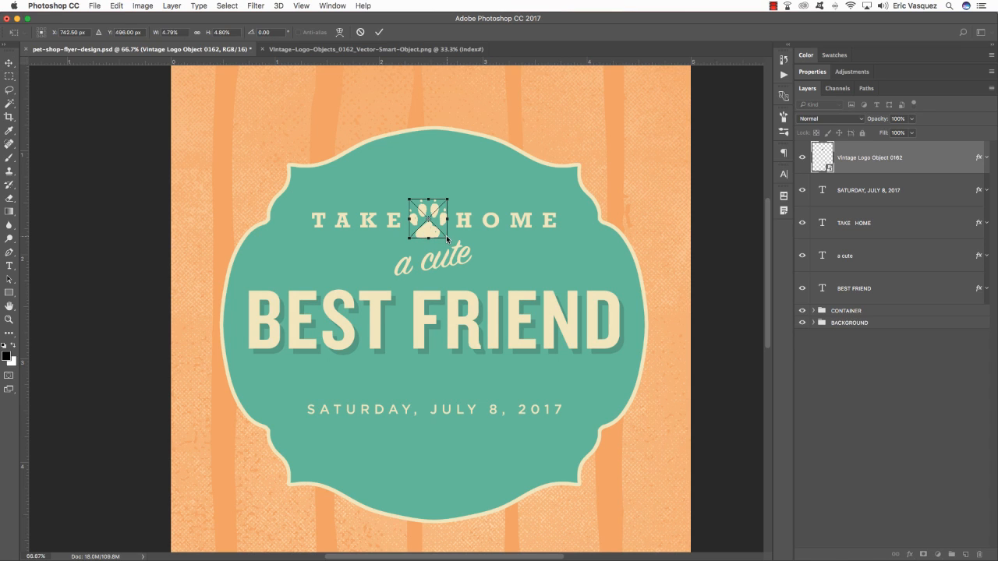
{"action": "left_click_drag", "start_coordinate": [447, 238], "coordinate": [445, 237]}
{"action": "key", "text": "Return"}
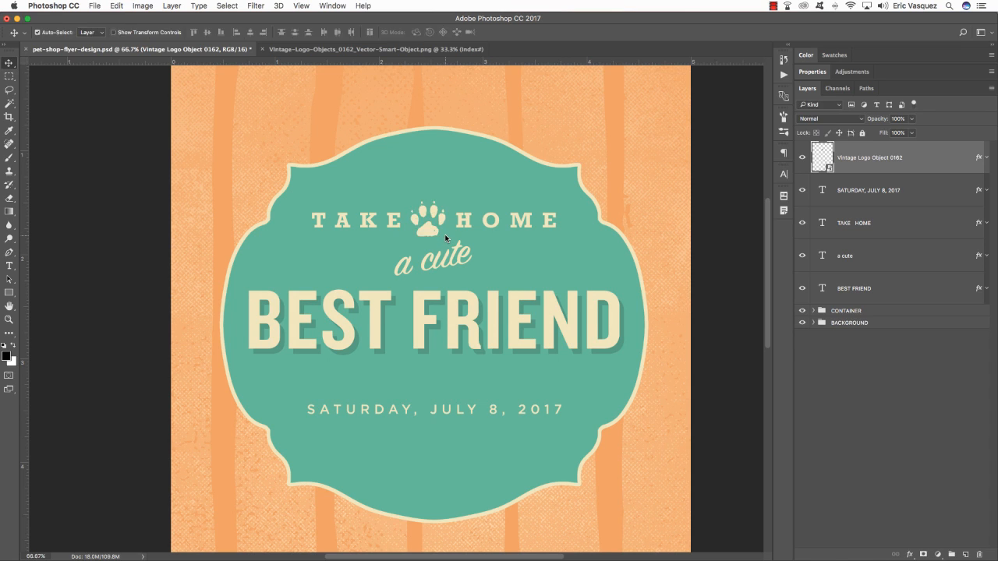
Switch to Finder, open SHORT_BORDER_11.png from Julia-Dreams > Decoration Toolkit > BORDERS > SHORT_BORDERS in Photoshop, and bring the dotted border into the flyer
{"action": "key", "text": "super+Tab"}
{"action": "left_click", "coordinate": [381, 164]}
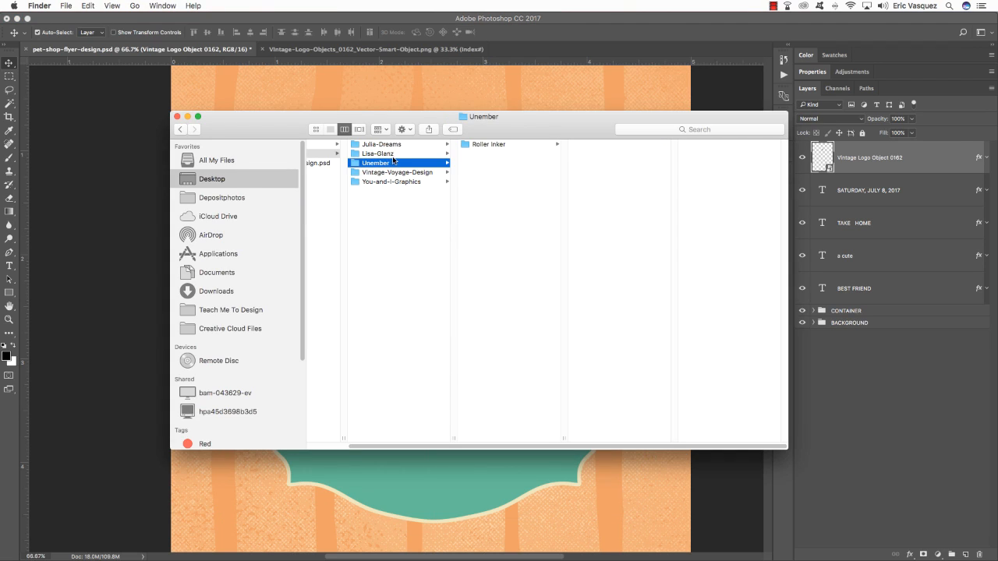
{"action": "left_click", "coordinate": [398, 154]}
{"action": "left_click", "coordinate": [433, 146]}
{"action": "left_click", "coordinate": [510, 145]}
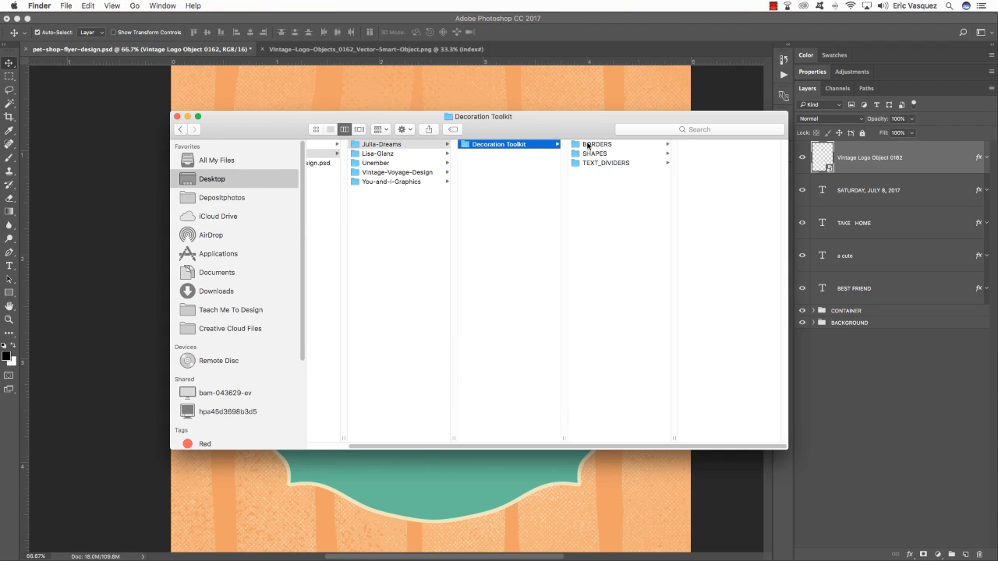
{"action": "left_click", "coordinate": [605, 147]}
{"action": "left_click", "coordinate": [699, 154]}
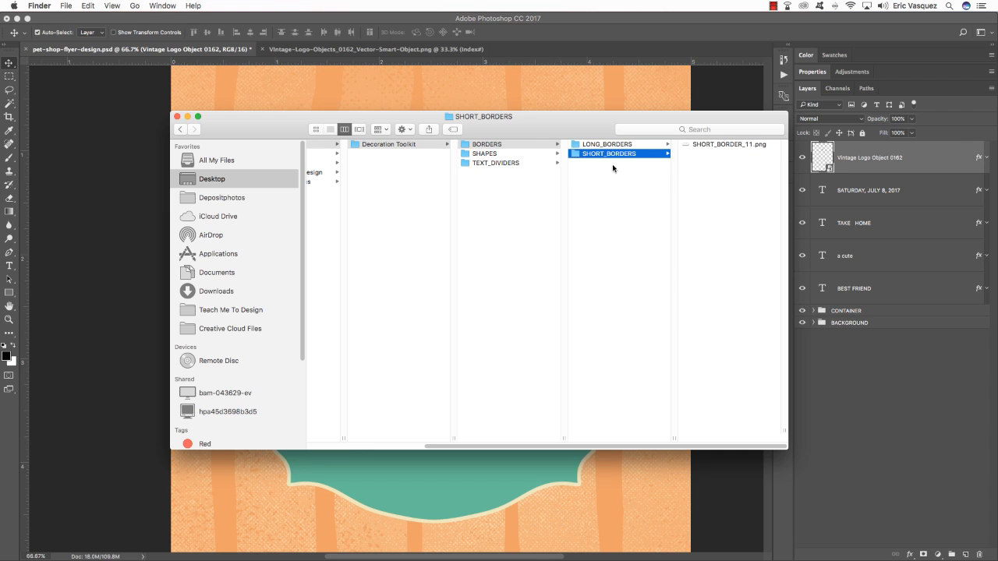
{"action": "left_click_drag", "start_coordinate": [717, 146], "coordinate": [879, 537]}
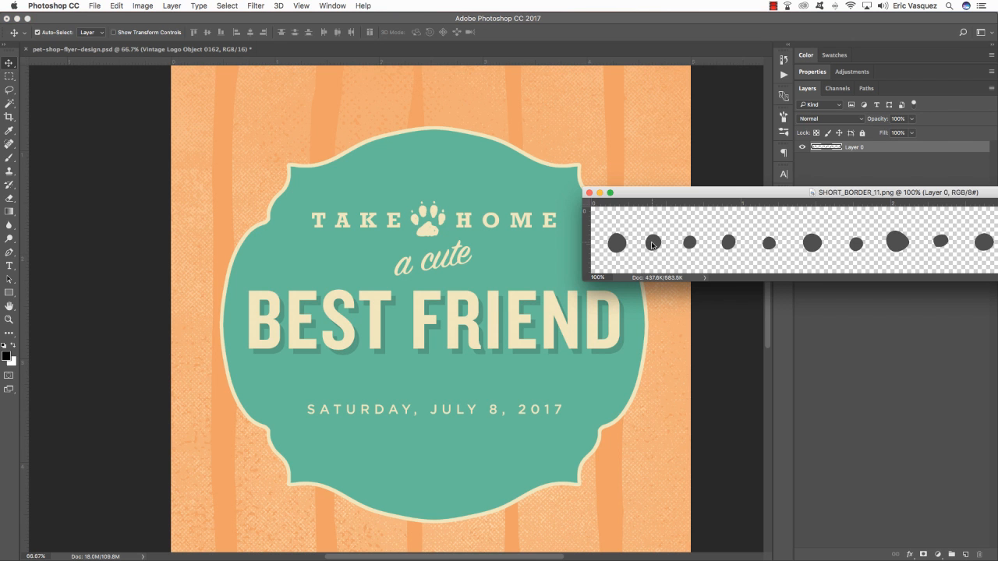
{"action": "left_click_drag", "start_coordinate": [652, 245], "coordinate": [390, 218]}
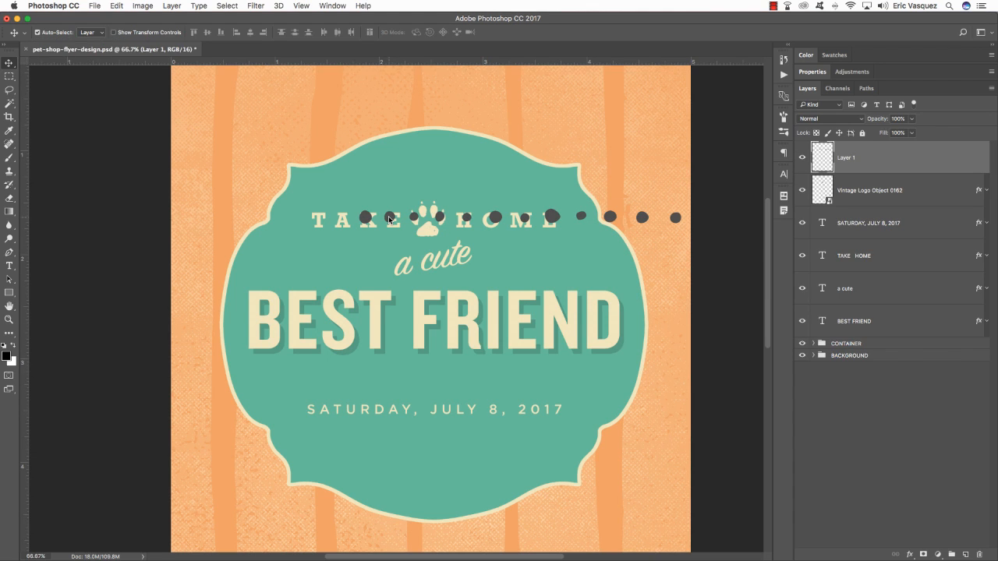
Convert the dotted border layer to a Smart Object and rename it "Short Border 11"
{"action": "right_click", "coordinate": [950, 162]}
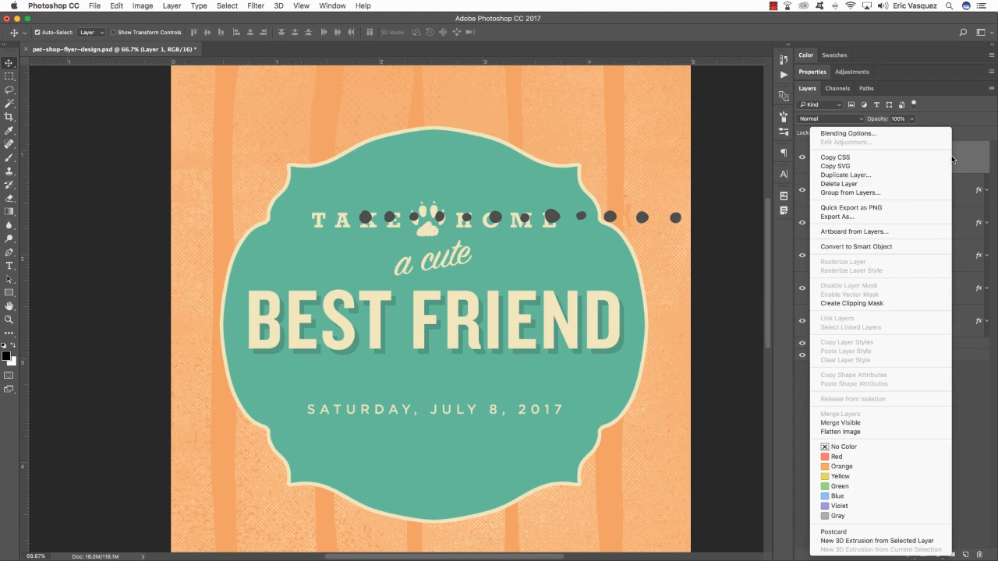
{"action": "left_click", "coordinate": [862, 246]}
{"action": "double_click", "coordinate": [847, 158]}
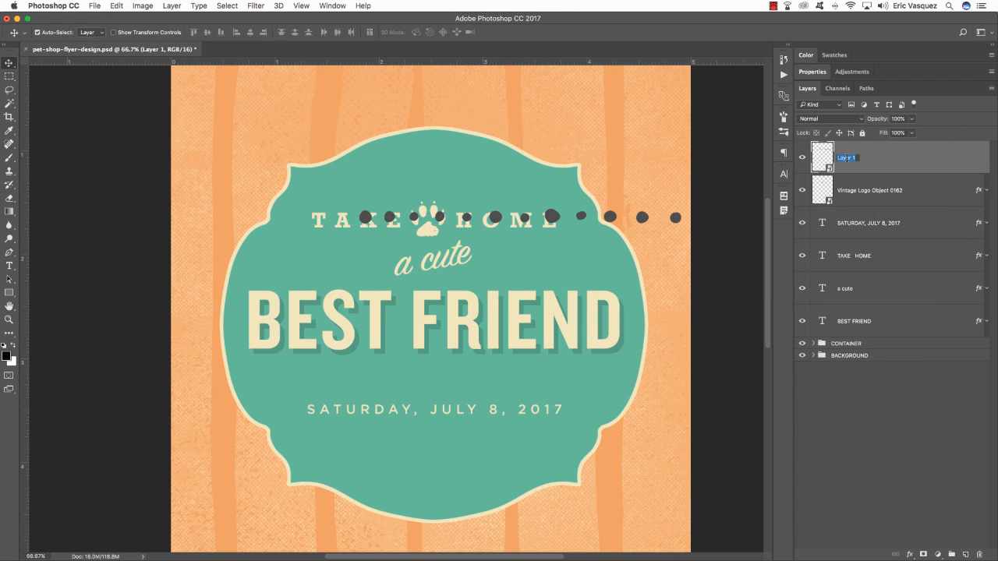
{"action": "type", "text": "Short Border 11"}
{"action": "key", "text": "Return"}
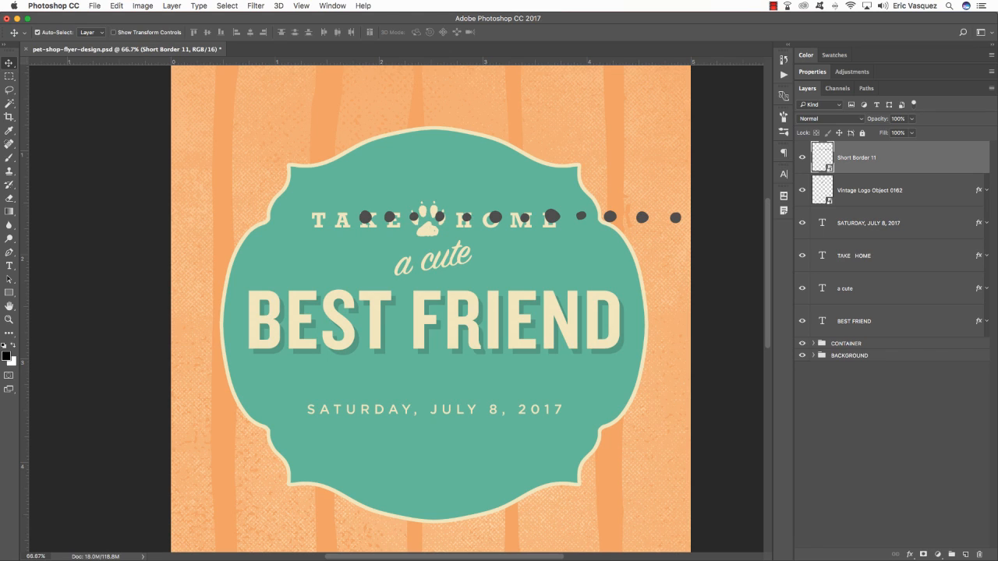
Copy the paw print layer's Color Overlay onto the Short Border 11 layer and collapse its effects list
{"action": "left_click", "coordinate": [869, 191]}
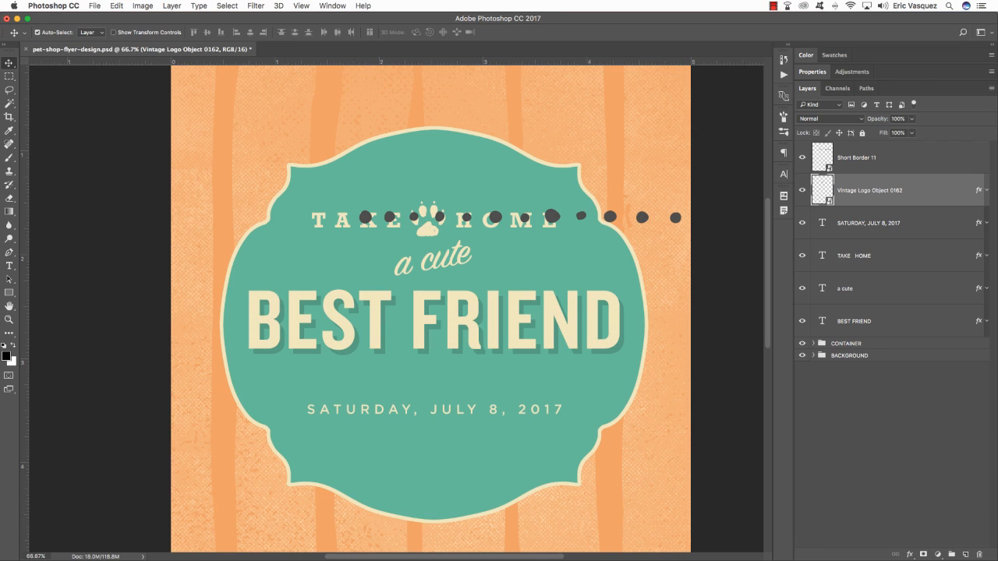
{"action": "left_click_drag", "start_coordinate": [978, 191], "coordinate": [972, 152]}
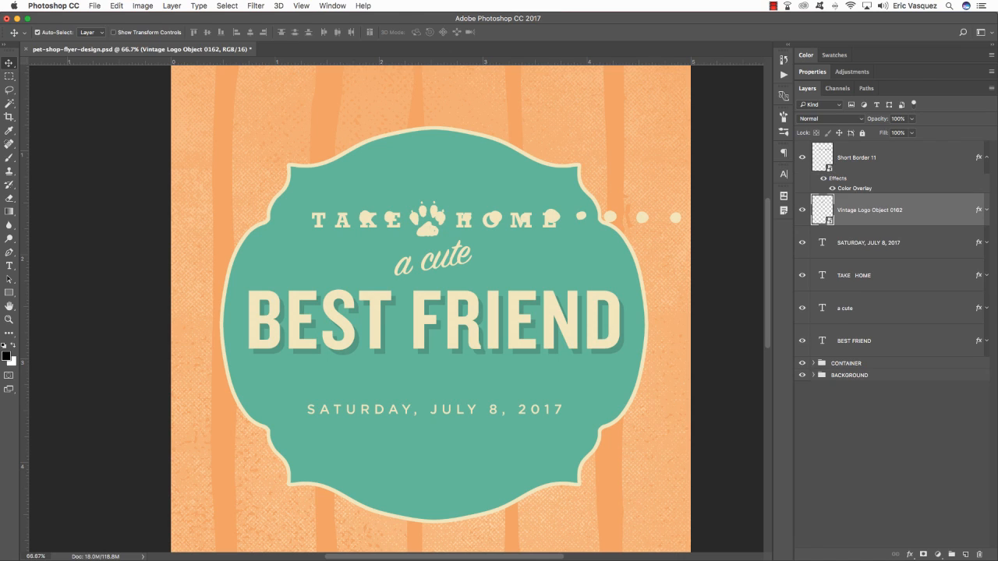
{"action": "left_click", "coordinate": [986, 157]}
Scale the dotted border down to about 82% around its center and place it between BEST FRIEND and the date
{"action": "left_click", "coordinate": [912, 158]}
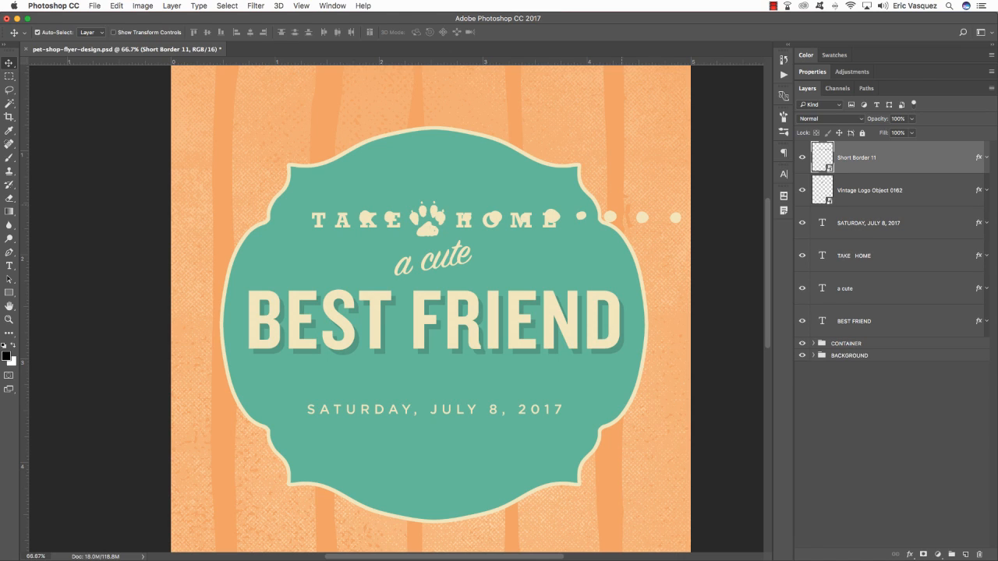
{"action": "key", "text": "ctrl+t"}
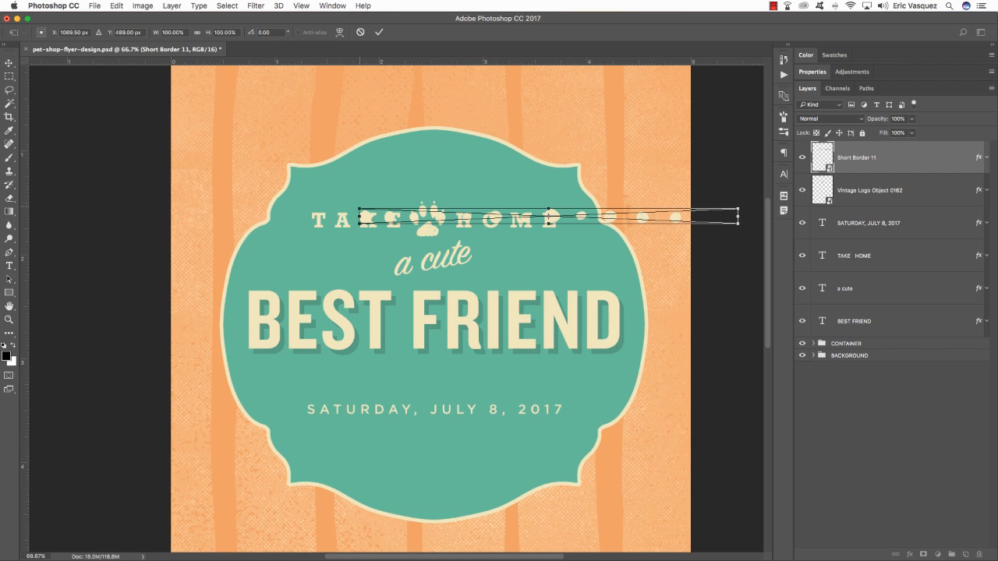
{"action": "left_click_drag", "start_coordinate": [359, 210], "coordinate": [393, 210]}
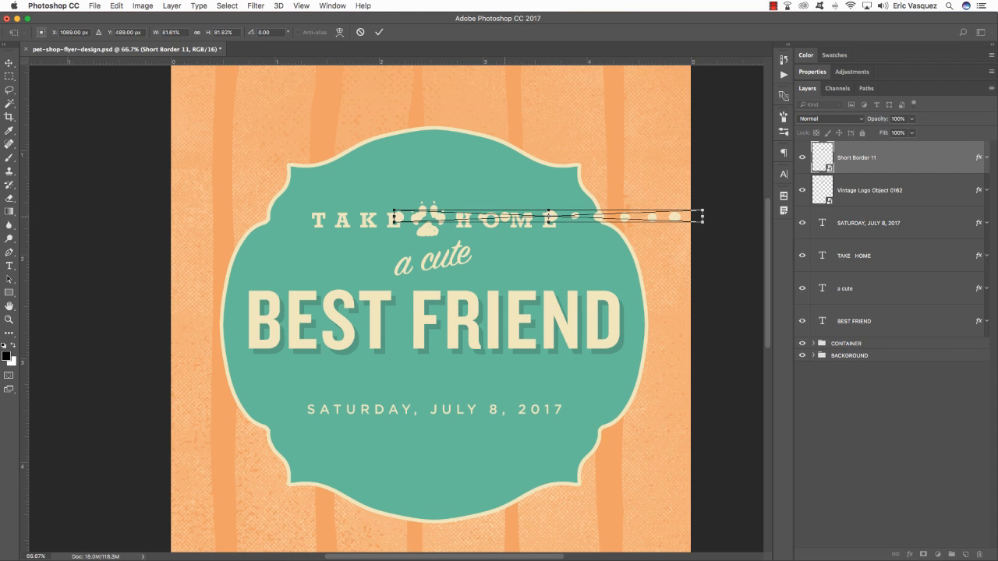
{"action": "left_click_drag", "start_coordinate": [694, 217], "coordinate": [624, 378]}
{"action": "key", "text": "Return"}
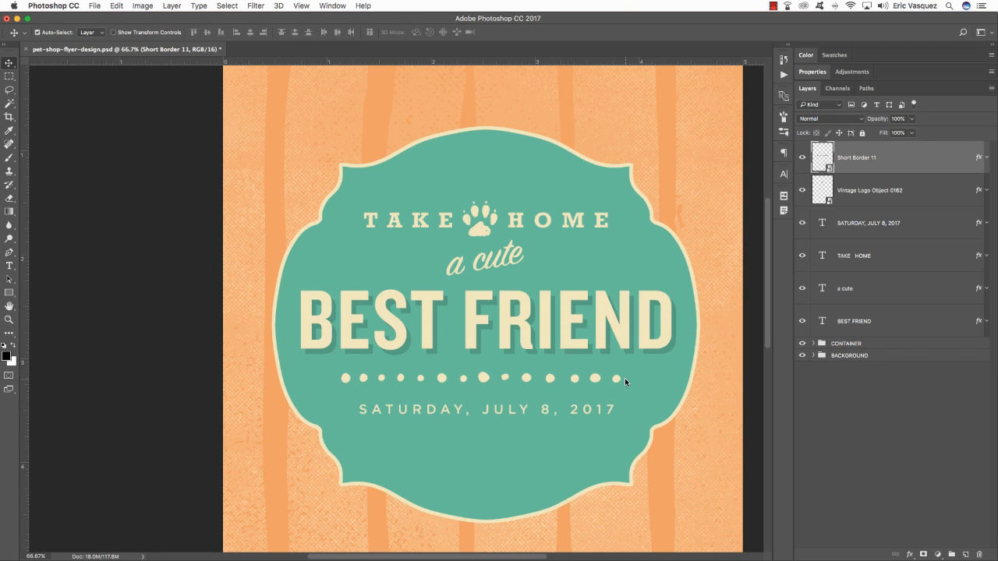
Duplicate the dotted border up to the "a cute" line and mask out the dots overlapping the lettering with the Brush tool
{"action": "key", "text": "super+j"}
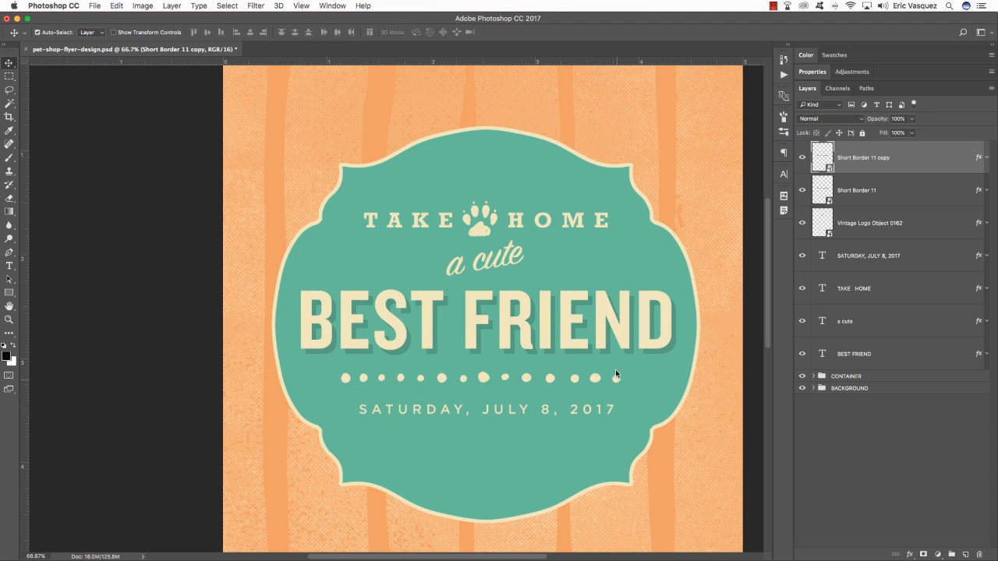
{"action": "left_click_drag", "start_coordinate": [615, 374], "coordinate": [611, 261]}
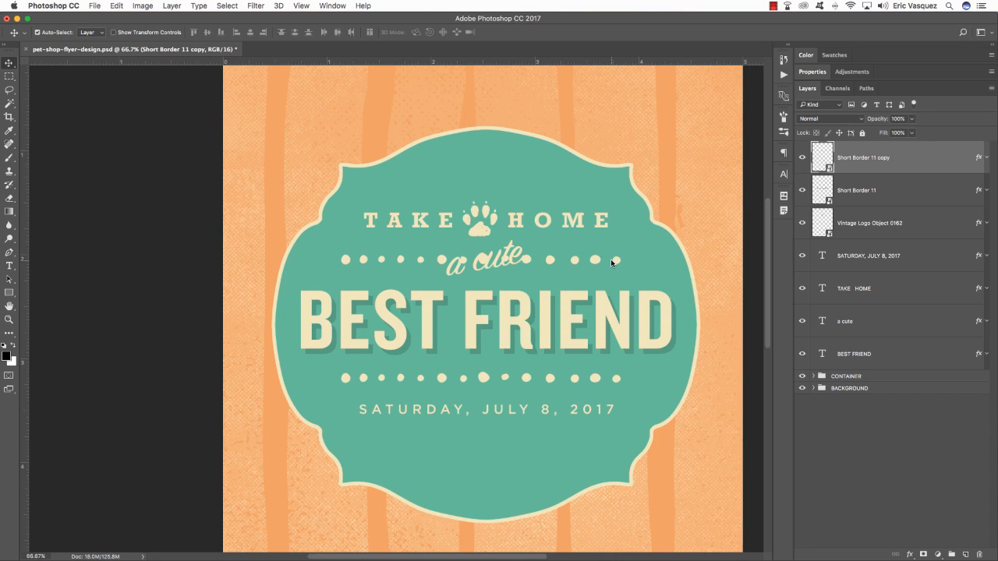
{"action": "left_click", "coordinate": [922, 554]}
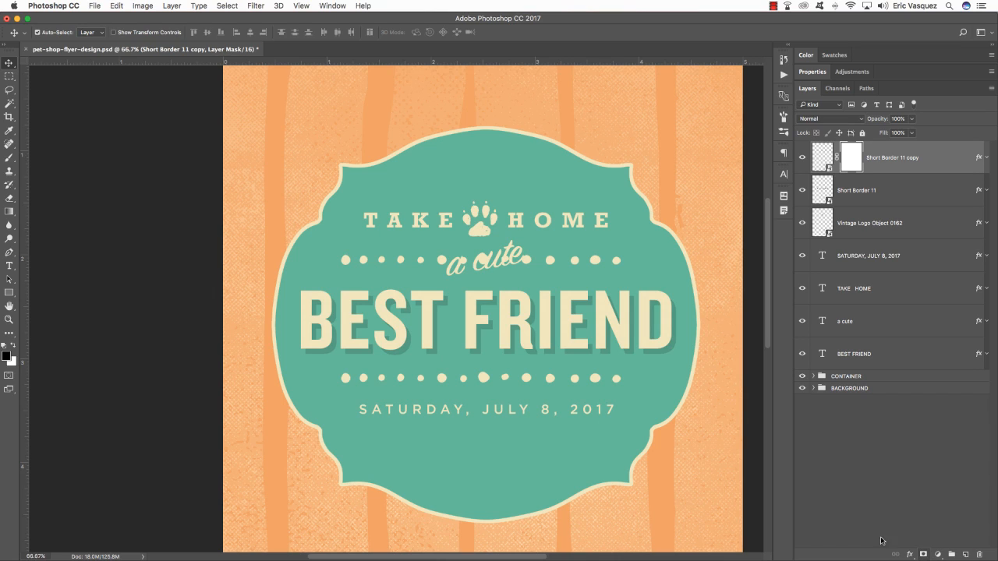
{"action": "key", "text": "b"}
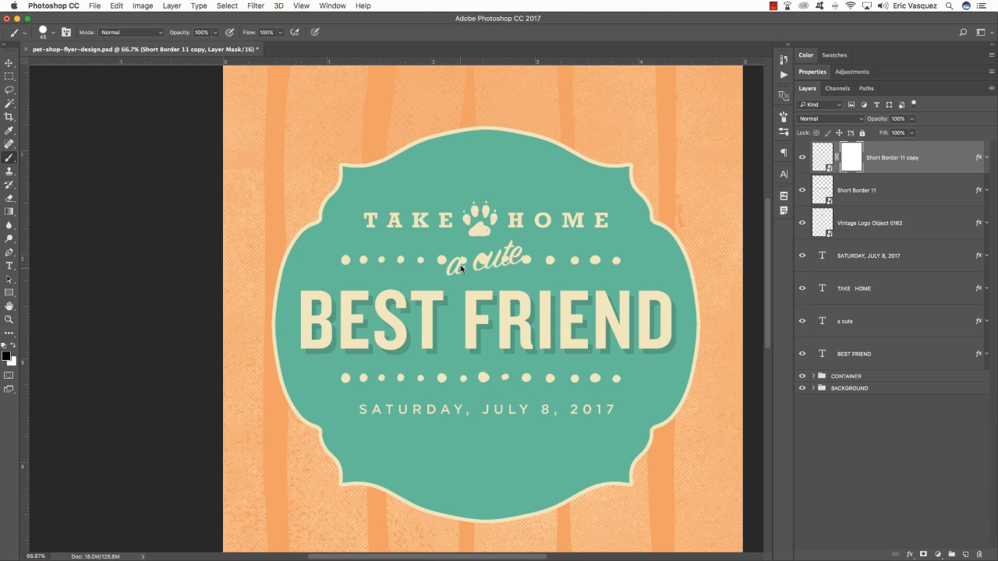
{"action": "mouse_move", "coordinate": [464, 262]}
{"action": "left_mouse_down"}
{"action": "mouse_move", "coordinate": [502, 253]}
{"action": "mouse_move", "coordinate": [488, 267]}
{"action": "mouse_move", "coordinate": [525, 255]}
{"action": "left_mouse_up"}
{"action": "mouse_move", "coordinate": [448, 253]}
{"action": "left_mouse_down"}
{"action": "mouse_move", "coordinate": [455, 269]}
{"action": "mouse_move", "coordinate": [442, 265]}
{"action": "left_mouse_up"}
Select both dotted border layers and nudge them right so the upper border's gap frames "a cute" evenly
{"action": "key", "text": "v"}
{"action": "left_click", "coordinate": [888, 194], "text": "shift"}
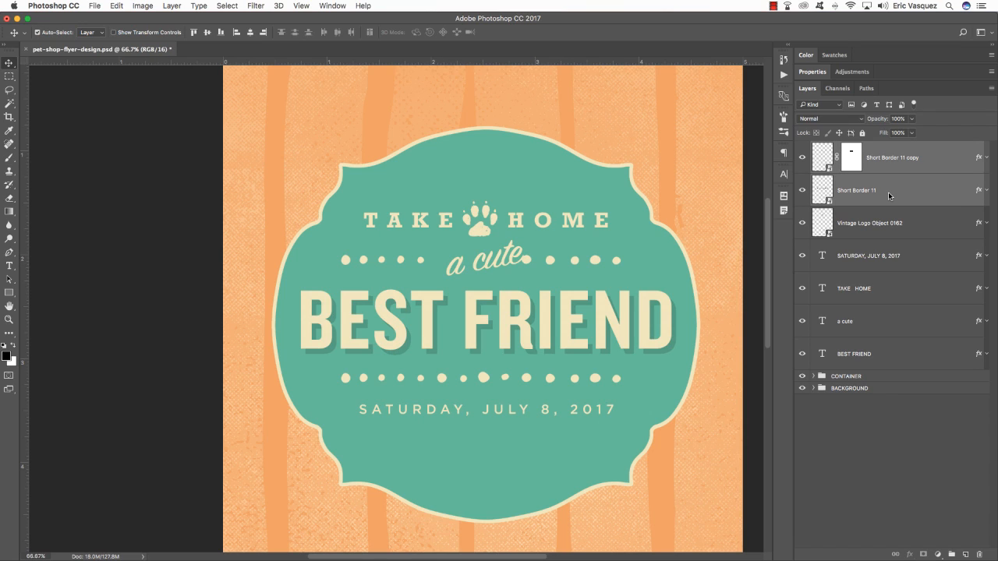
{"action": "key", "text": "shift+Right"}
{"action": "key", "text": "shift+Right"}
{"action": "key", "text": "shift+Right"}
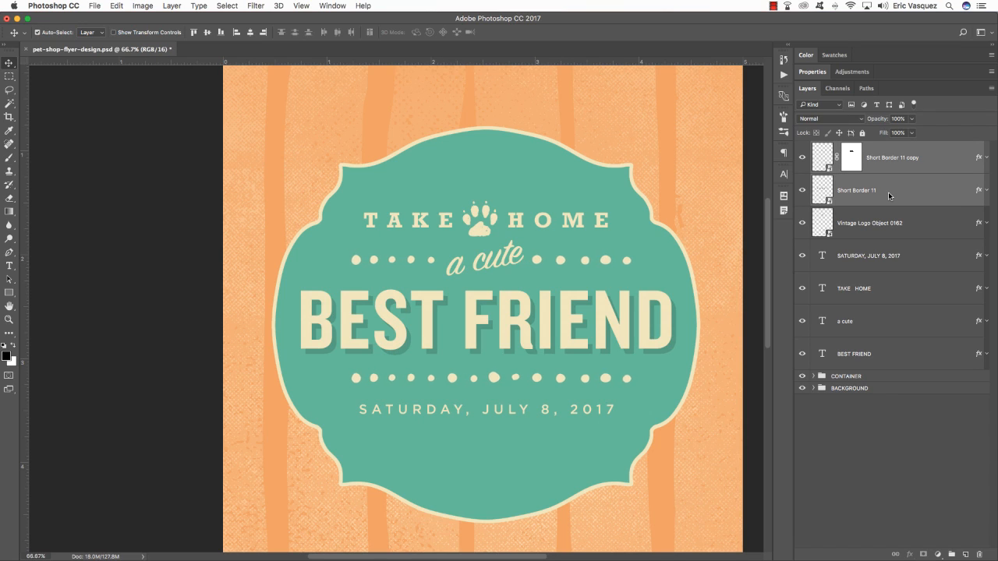
Add the "a cute" layer to the selected borders and nudge all three slightly left to center them in the badge
{"action": "left_click", "coordinate": [901, 325], "text": "super"}
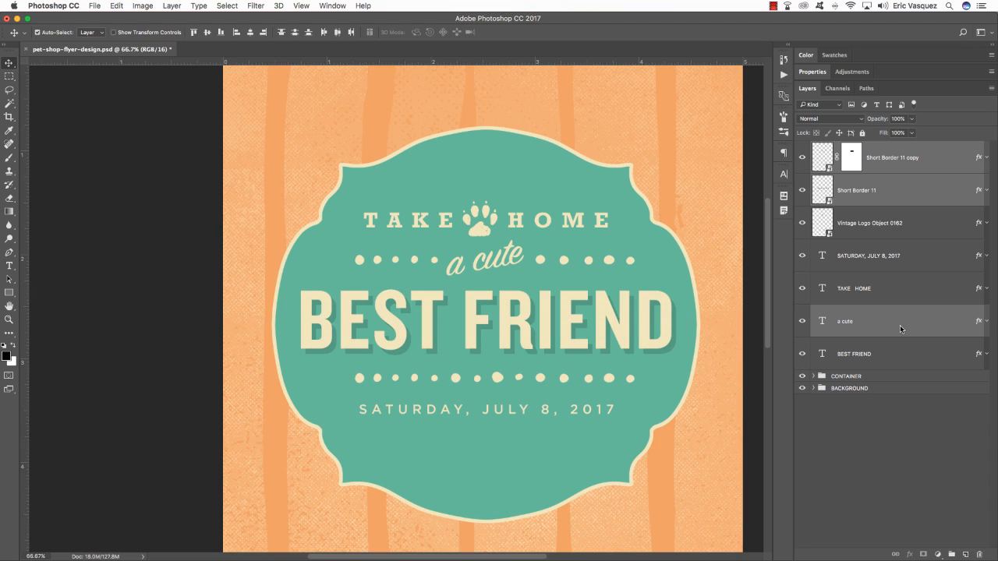
{"action": "key", "text": "shift+Left"}
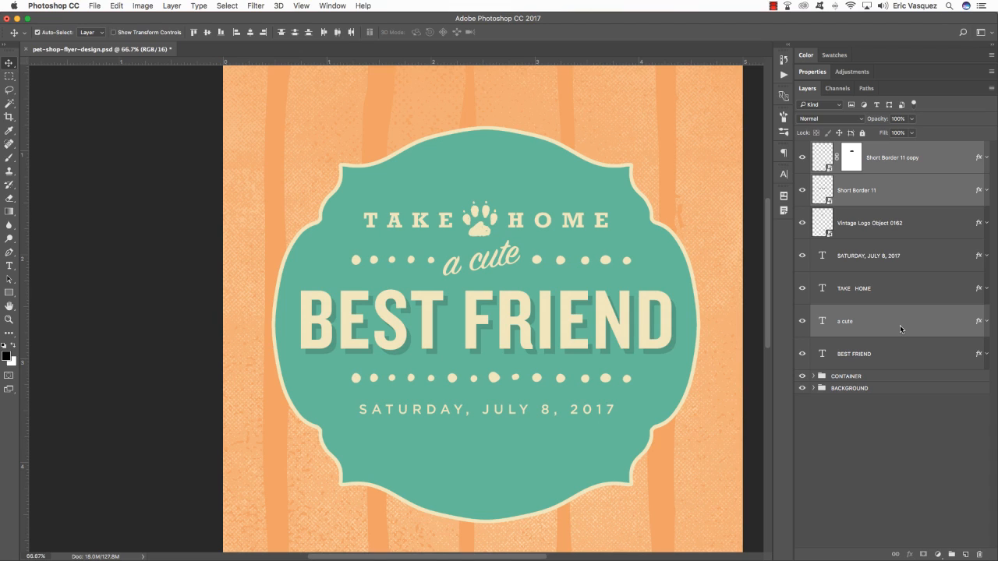
{"action": "key", "text": "Left"}
{"action": "key", "text": "Left"}
{"action": "key", "text": "Left"}
{"action": "key", "text": "Left"}
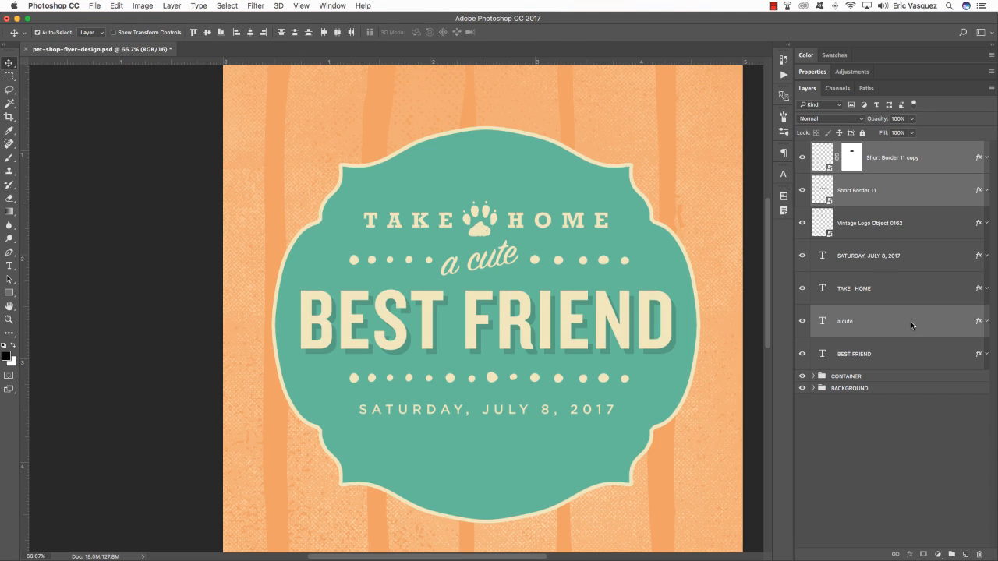
Open TEXT_DIVIDER_82.png from the TEXT_DIVIDERS folder in Finder and bring the branch divider into the flyer above the Short Border 11 copy layer
{"action": "left_click", "coordinate": [894, 160]}
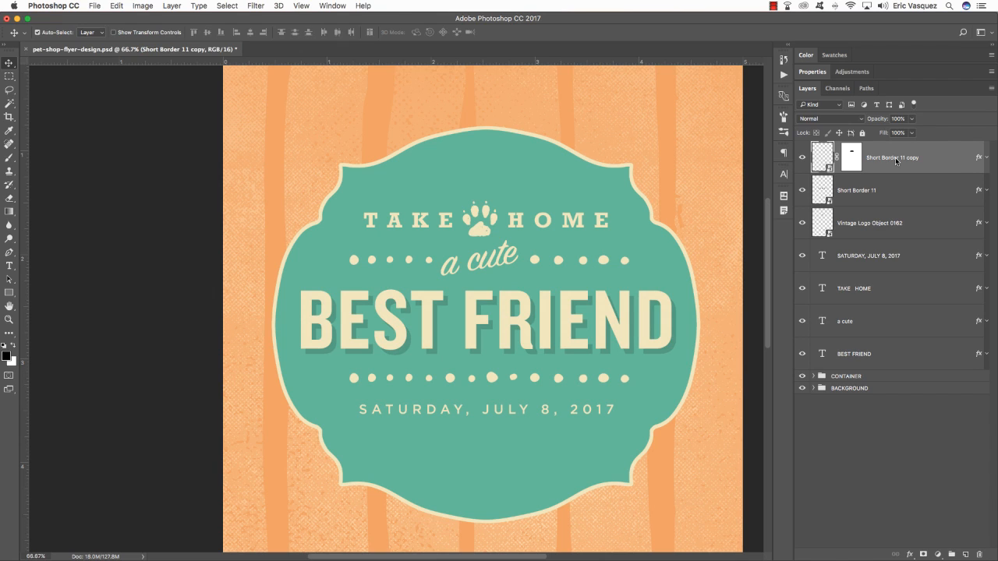
{"action": "scroll", "coordinate": [705, 214], "scroll_direction": "left", "scroll_amount": 3}
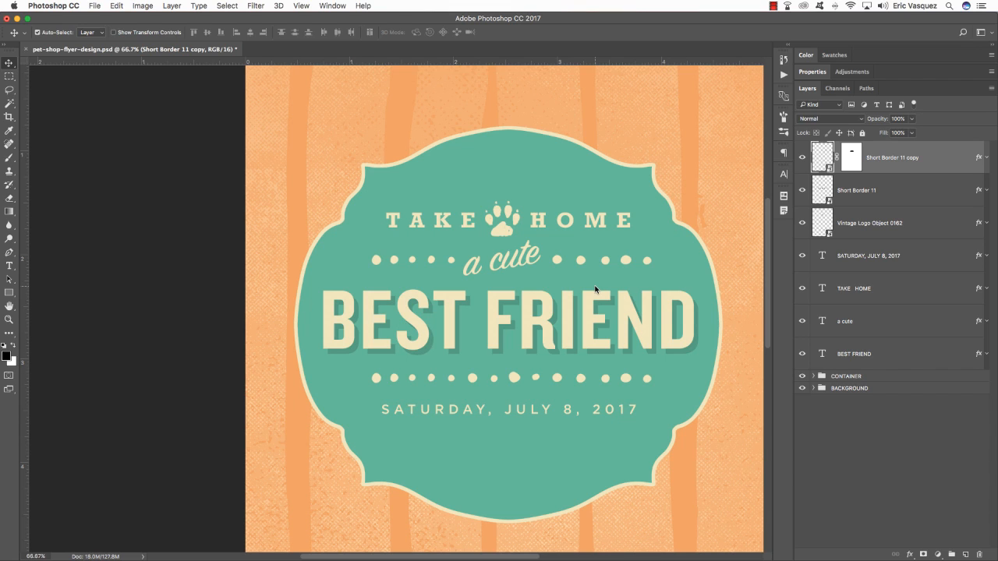
{"action": "key", "text": "super+Tab"}
{"action": "left_click", "coordinate": [600, 157]}
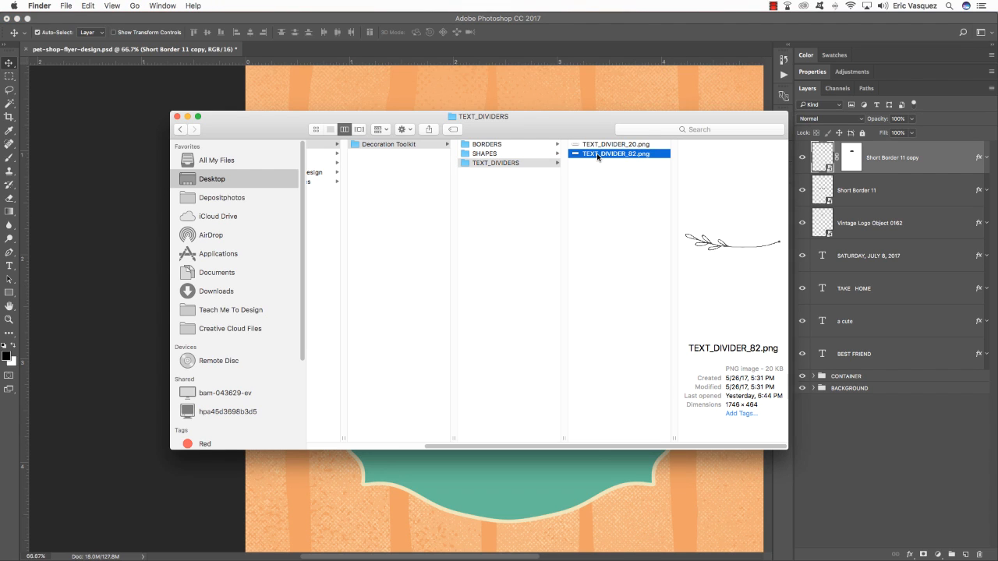
{"action": "left_click_drag", "start_coordinate": [597, 157], "coordinate": [754, 538]}
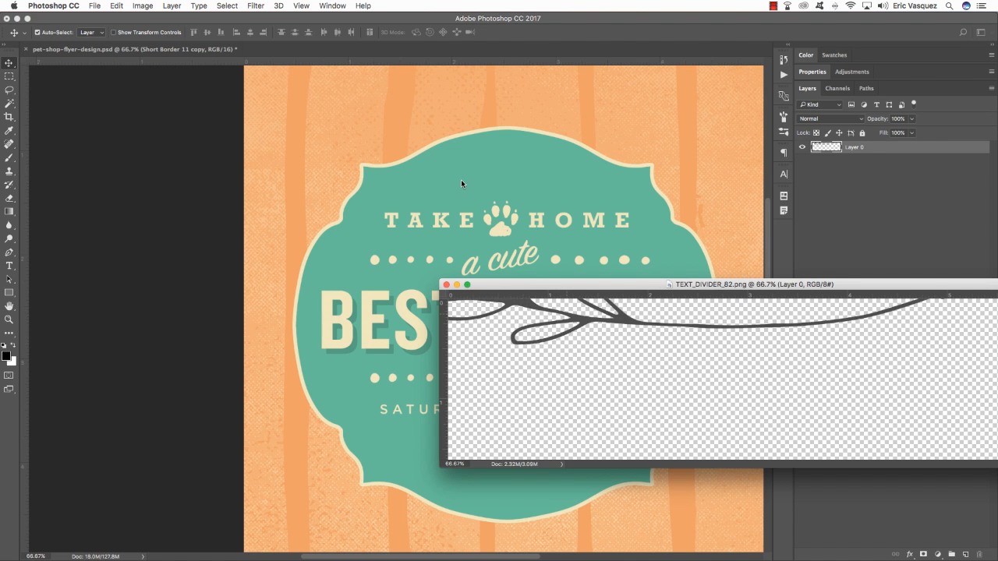
{"action": "left_click_drag", "start_coordinate": [461, 181], "coordinate": [461, 180]}
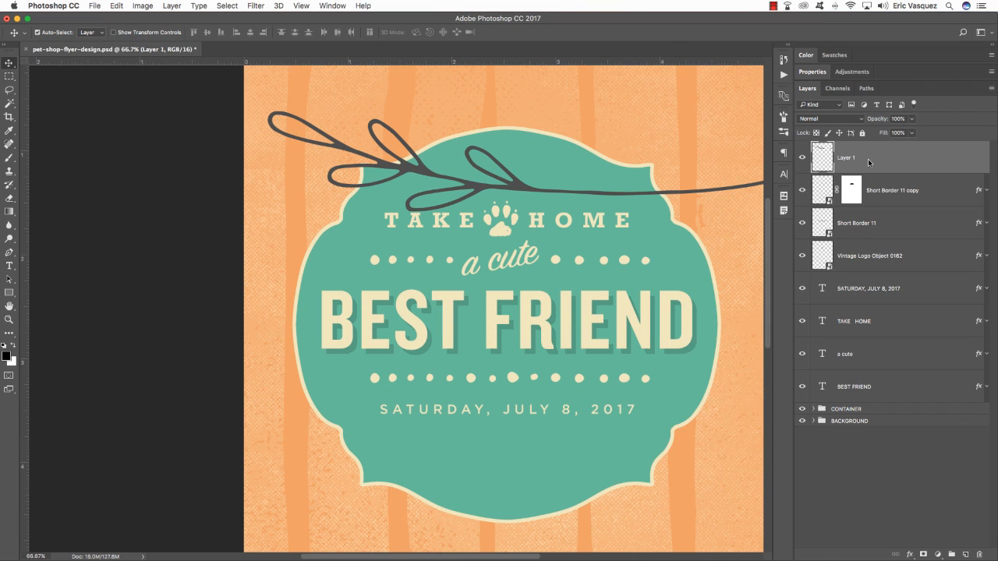
Convert the branch divider layer to a Smart Object and copy the Short Border 11 copy layer's Color Overlay onto it
{"action": "right_click", "coordinate": [935, 160]}
{"action": "left_click", "coordinate": [846, 250]}
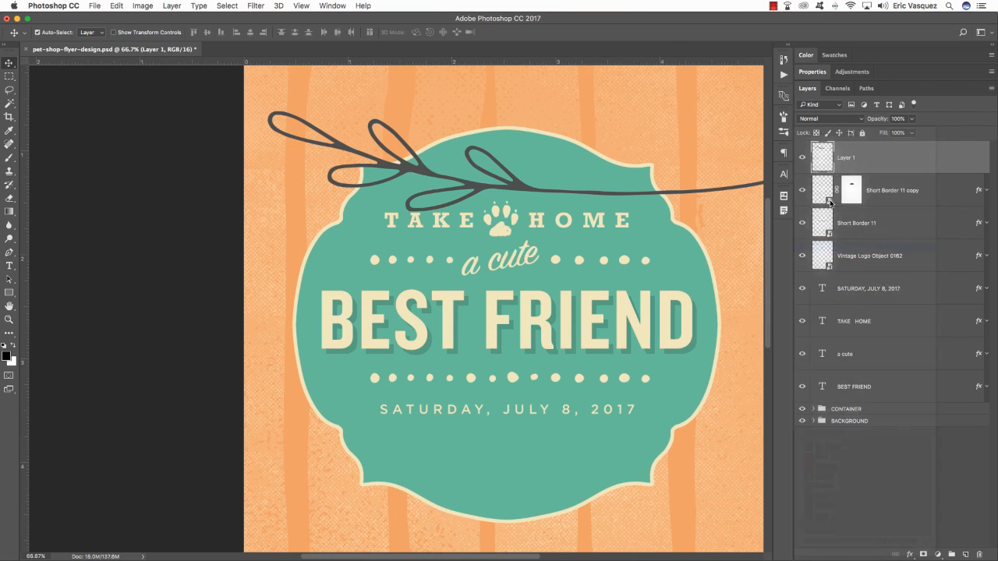
{"action": "left_click", "coordinate": [935, 199]}
{"action": "left_click_drag", "start_coordinate": [978, 192], "coordinate": [973, 157]}
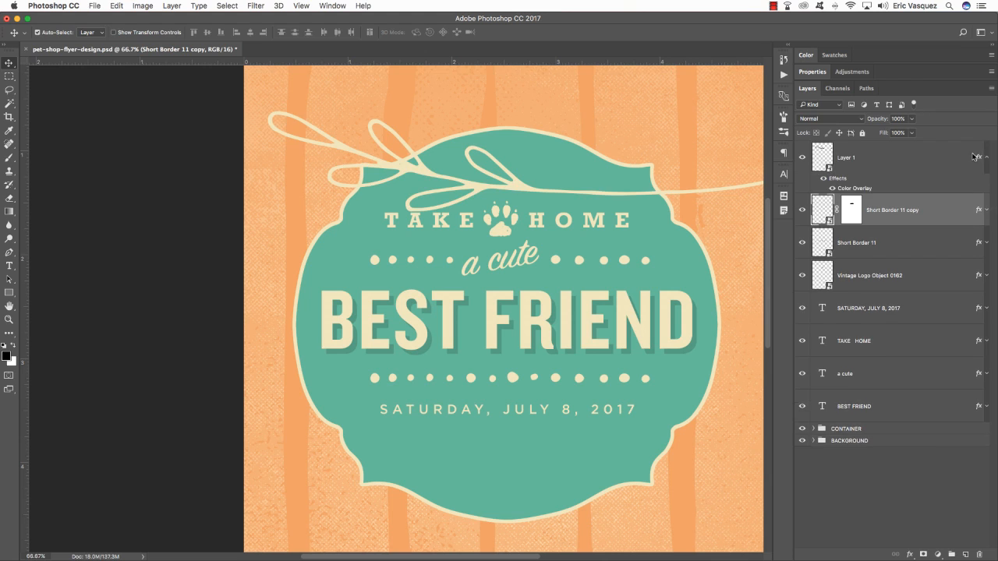
Collapse the branch divider layer's effects list and rename the layer "Text Divider 82"
{"action": "left_click", "coordinate": [986, 157]}
{"action": "left_click", "coordinate": [912, 159]}
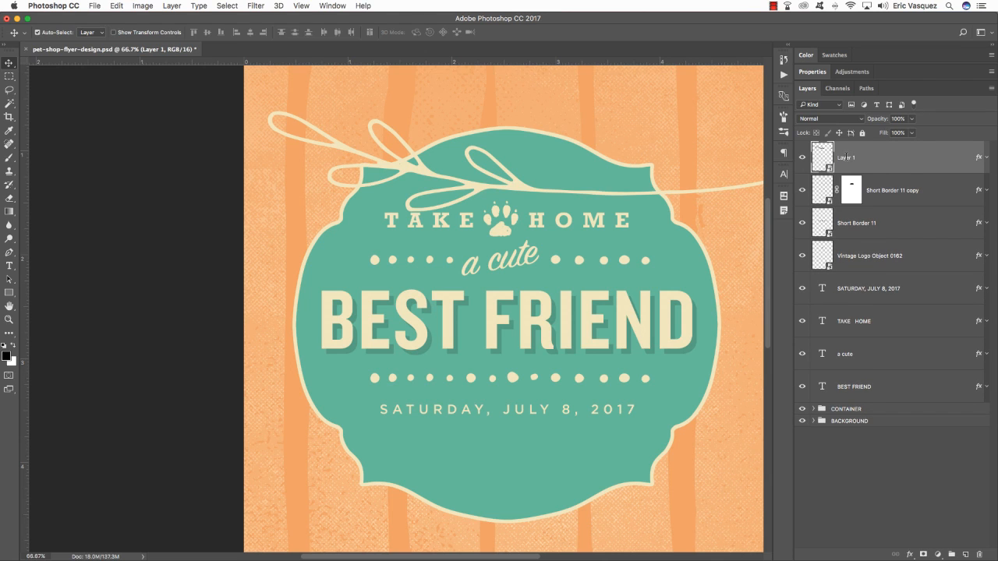
{"action": "double_click", "coordinate": [846, 156]}
{"action": "type", "text": "Text Divider 82"}
{"action": "key", "text": "Return"}
Scale the branch divider to about a third of its size, flip it horizontally and vertically, and place it above "TAKE HOME"
{"action": "key", "text": "ctrl+t"}
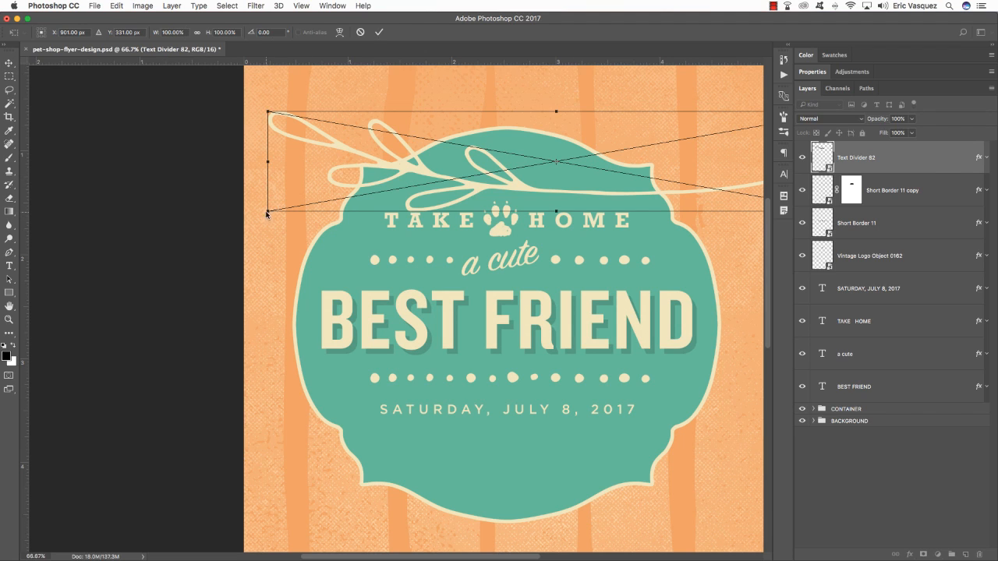
{"action": "left_click_drag", "start_coordinate": [269, 216], "coordinate": [441, 181]}
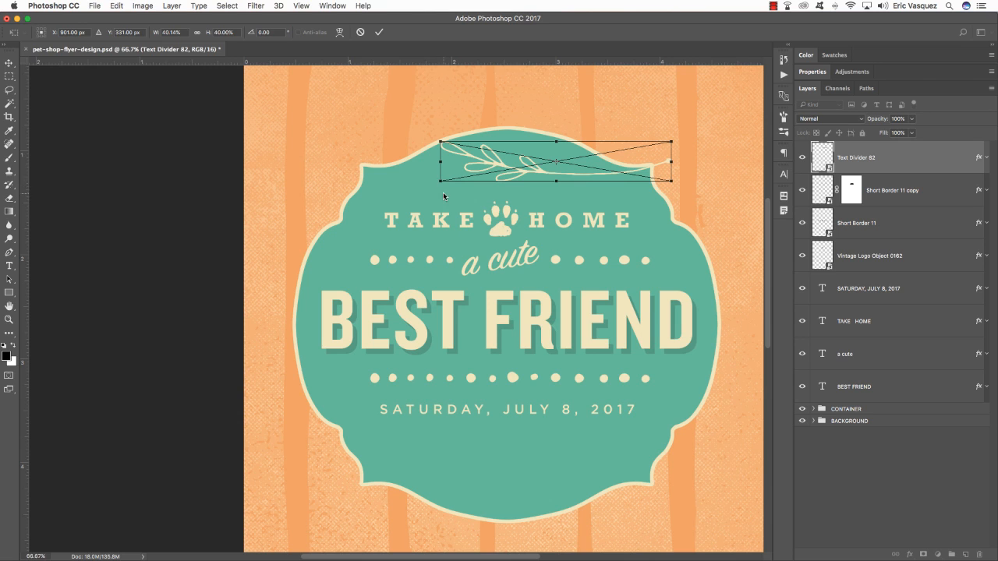
{"action": "left_click_drag", "start_coordinate": [421, 185], "coordinate": [567, 182]}
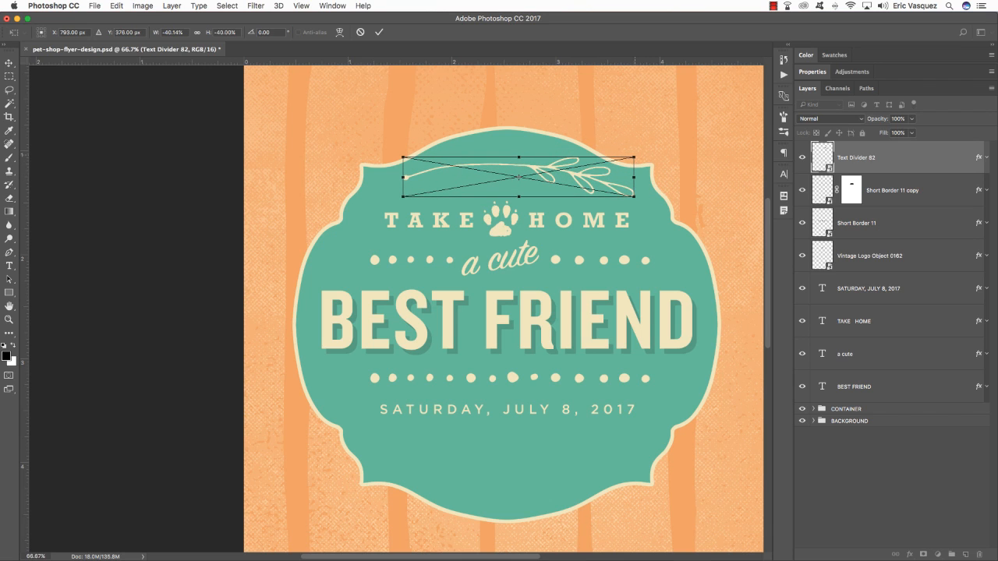
{"action": "mouse_move", "coordinate": [634, 156]}
{"action": "left_mouse_down"}
{"action": "mouse_move", "coordinate": [615, 161]}
{"action": "mouse_move", "coordinate": [636, 159]}
{"action": "left_mouse_up"}
{"action": "key", "text": "Return"}
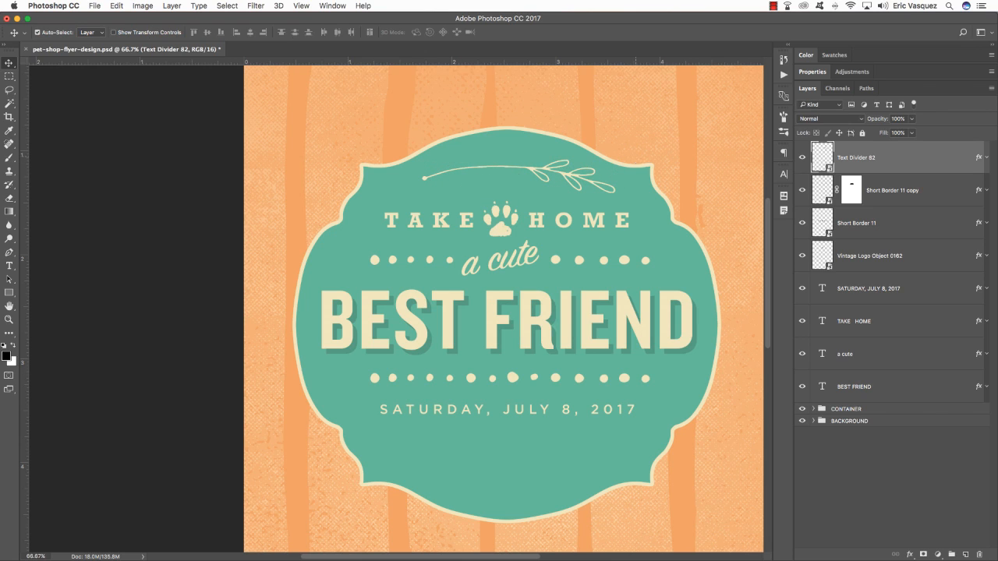
Nudge the branch divider left, then partly back right and slightly up to balance it above the "TAKE HOME" line
{"action": "key", "text": "Left"}
{"action": "key", "text": "Left"}
{"action": "key", "text": "Left"}
{"action": "key", "text": "Left"}
{"action": "key", "text": "Left"}
{"action": "key", "text": "Left"}
{"action": "key", "text": "Left"}
{"action": "key", "text": "Left"}
{"action": "key", "text": "Left"}
{"action": "key", "text": "Left"}
{"action": "key", "text": "Left"}
{"action": "key", "text": "Left"}
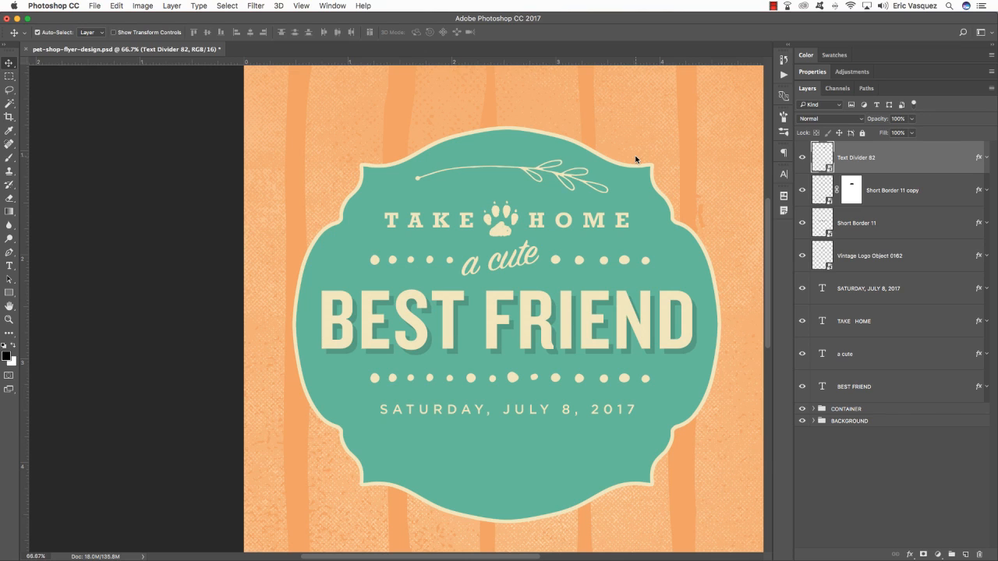
{"action": "key", "text": "Right"}
{"action": "key", "text": "Right"}
{"action": "key", "text": "Right"}
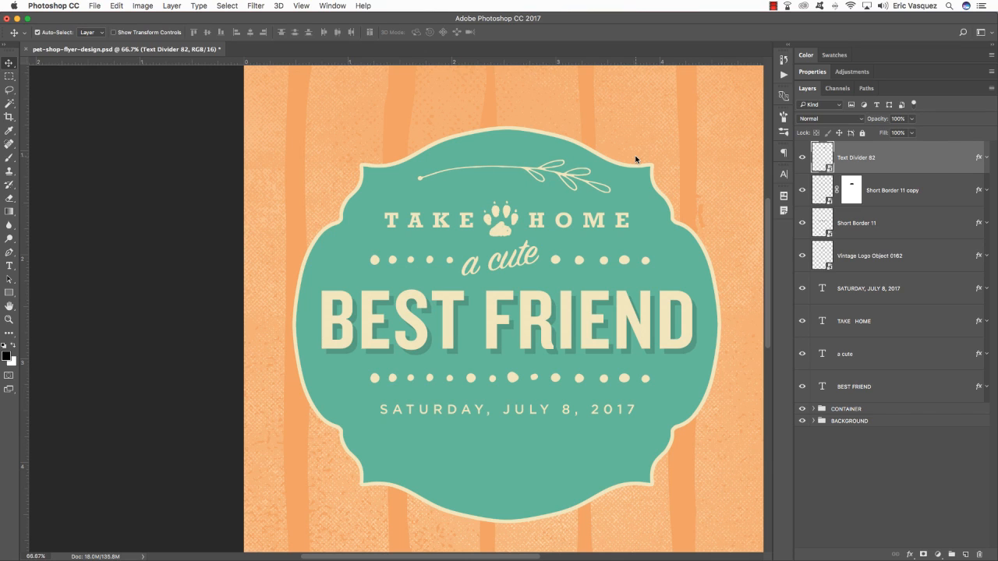
{"action": "key", "text": "Right"}
{"action": "key", "text": "Right"}
{"action": "key", "text": "Right"}
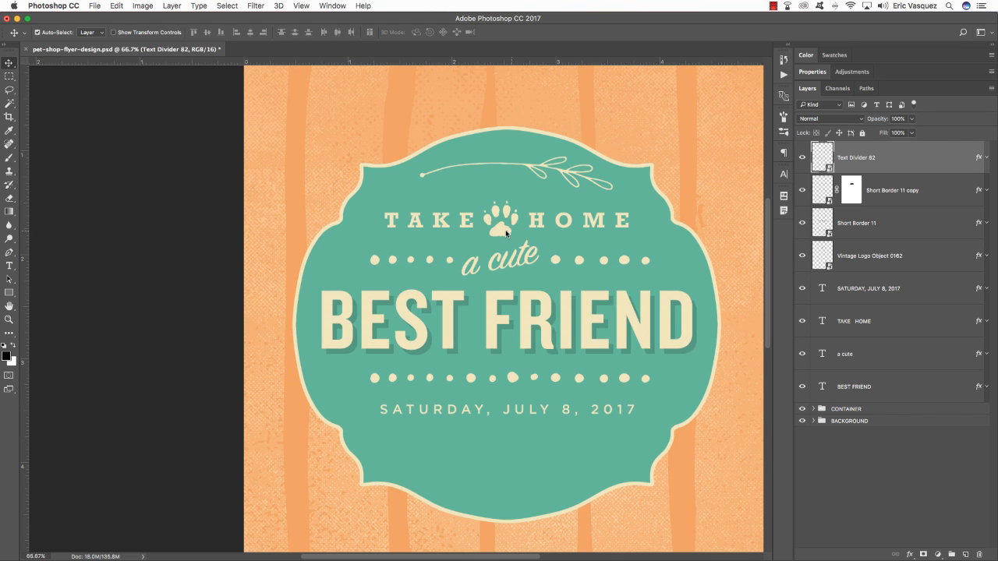
Select the "TAKE HOME" and Vintage Logo Object 0162 layers and nudge both slightly upward
{"action": "left_click", "coordinate": [888, 323]}
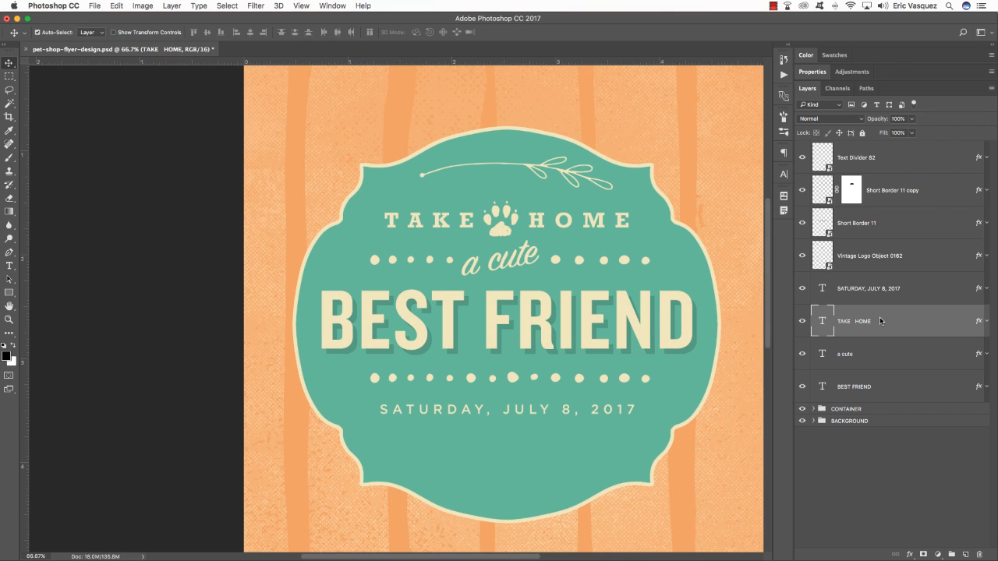
{"action": "left_click", "coordinate": [927, 259], "text": "super"}
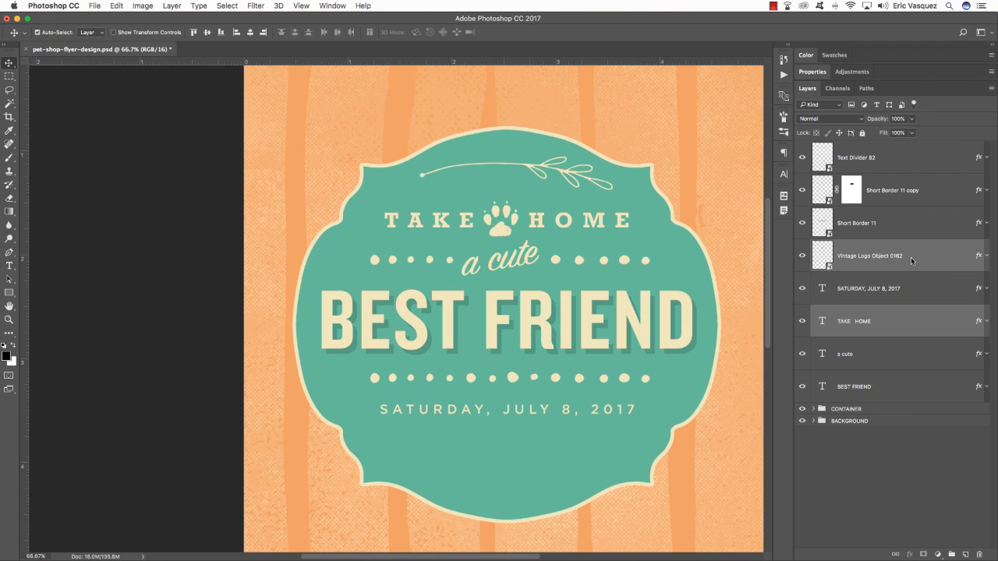
{"action": "key", "text": "Up"}
{"action": "key", "text": "Up"}
{"action": "key", "text": "Up"}
{"action": "key", "text": "Up"}
{"action": "key", "text": "Up"}
{"action": "key", "text": "Up"}
{"action": "key", "text": "Up"}
{"action": "key", "text": "Up"}
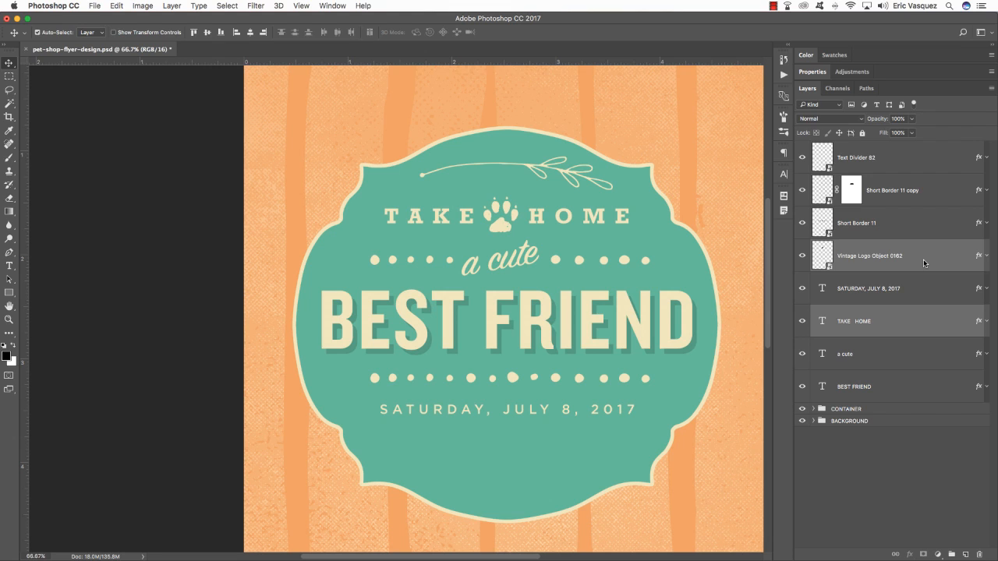
{"action": "key", "text": "Up"}
Open TEXT_DIVIDER_20.png from the TEXT_DIVIDERS folder in Finder and bring its swirl divider into the flyer
{"action": "key", "text": "super+Tab"}
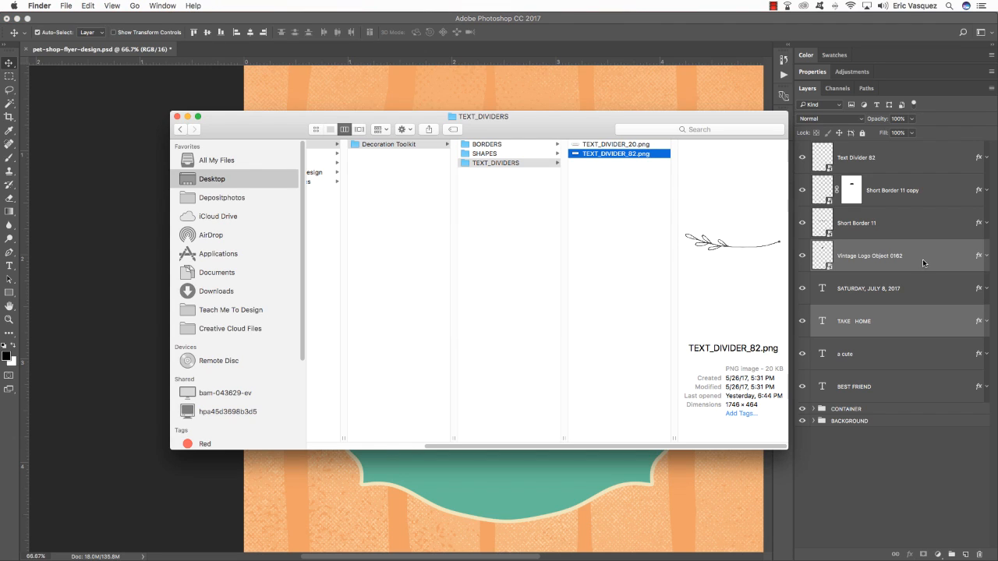
{"action": "left_click", "coordinate": [612, 145]}
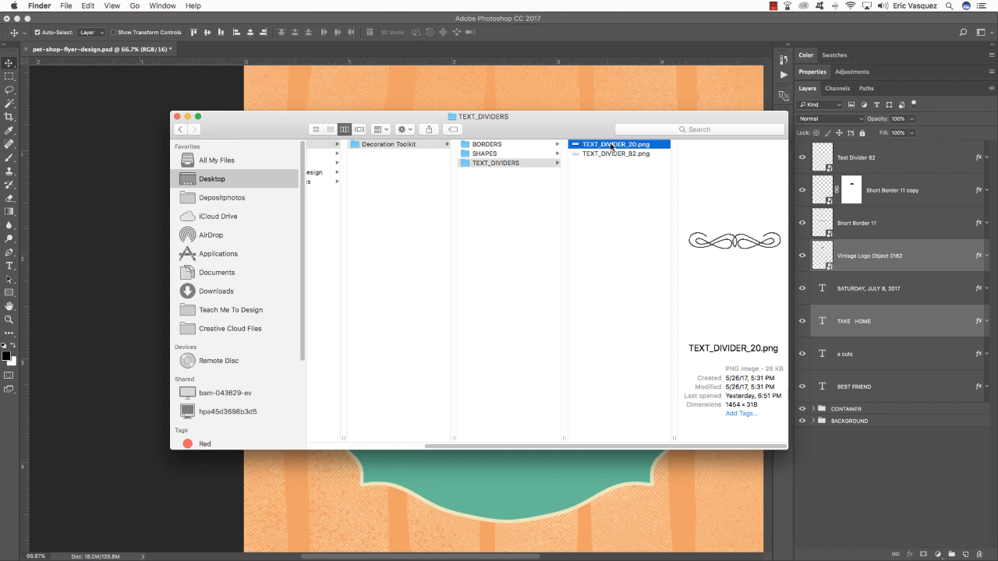
{"action": "left_click_drag", "start_coordinate": [614, 145], "coordinate": [769, 543]}
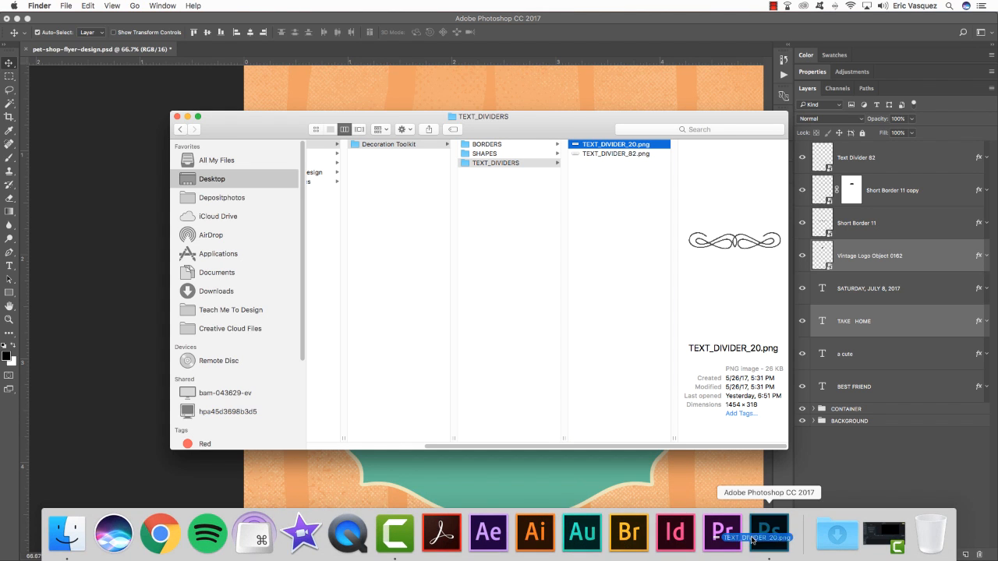
{"action": "left_click_drag", "start_coordinate": [279, 50], "coordinate": [670, 270]}
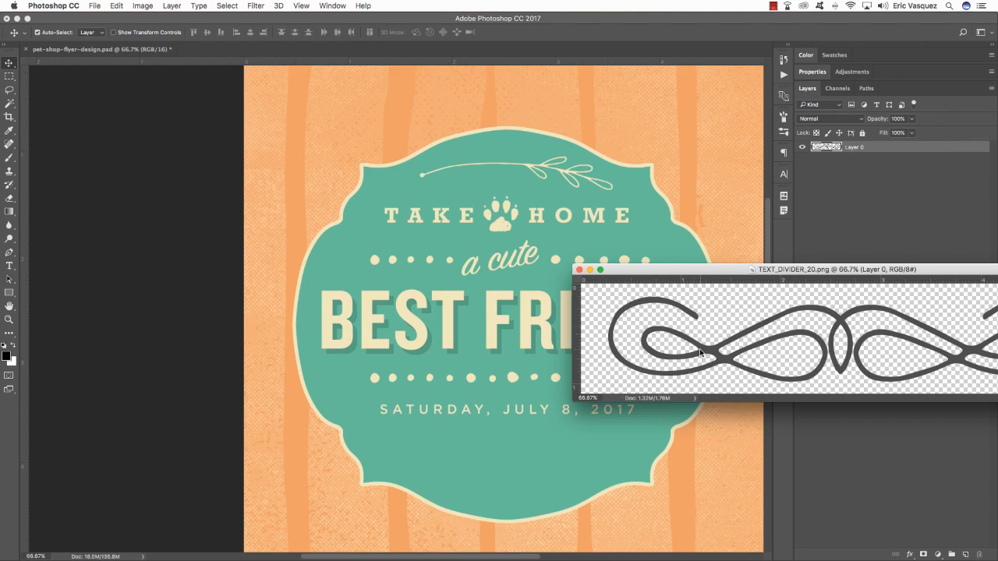
{"action": "left_click_drag", "start_coordinate": [701, 353], "coordinate": [497, 220]}
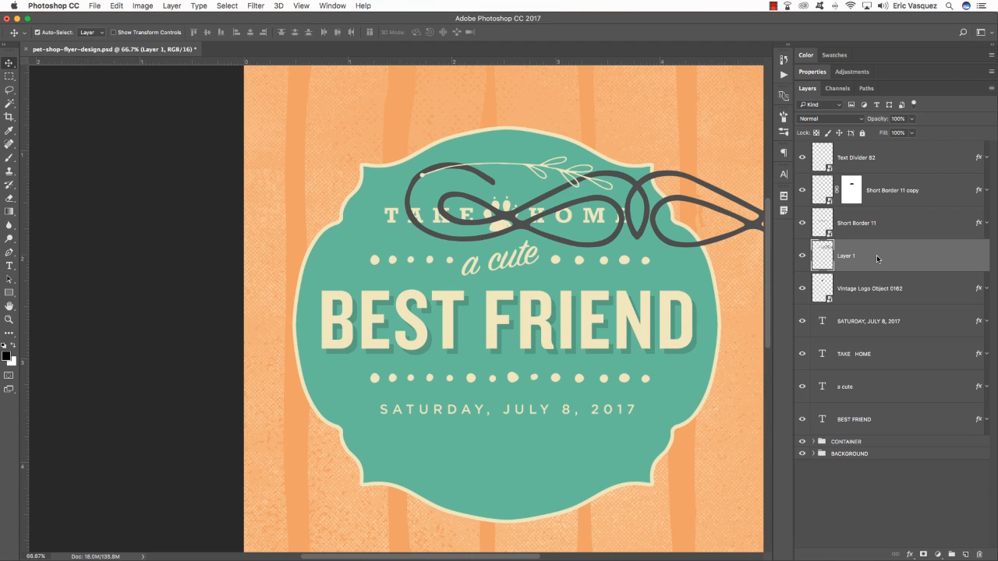
Move the swirl divider layer to the top of the layer stack and convert it to a Smart Object
{"action": "left_click_drag", "start_coordinate": [876, 255], "coordinate": [884, 156]}
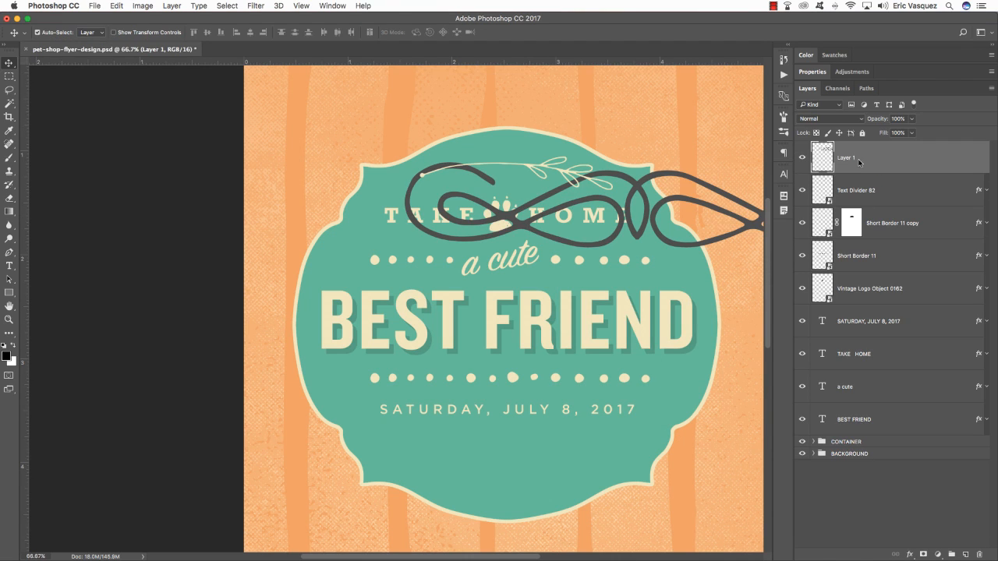
{"action": "right_click", "coordinate": [936, 160]}
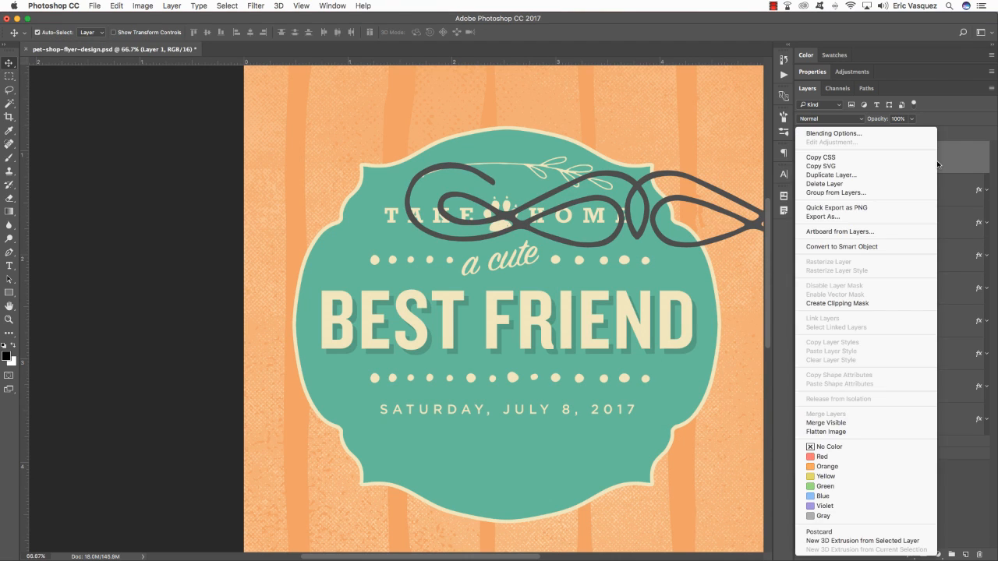
{"action": "left_click", "coordinate": [851, 248]}
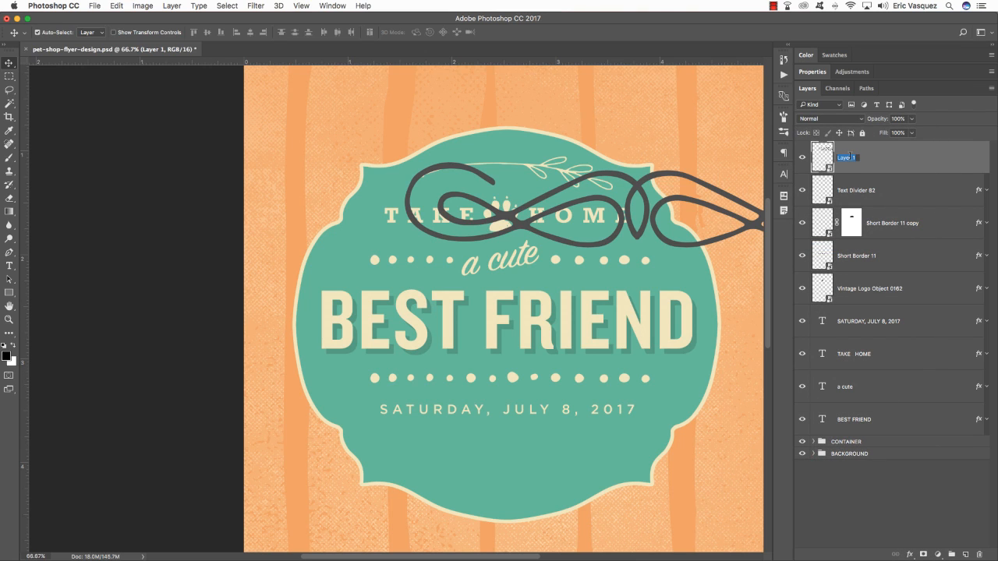
Rename the swirl divider layer "Text Divider 20" and copy the Text Divider 82 layer's Color Overlay onto it
{"action": "type", "text": "Toxt Divider 20"}
{"action": "key", "text": "Return"}
{"action": "left_click", "coordinate": [890, 191]}
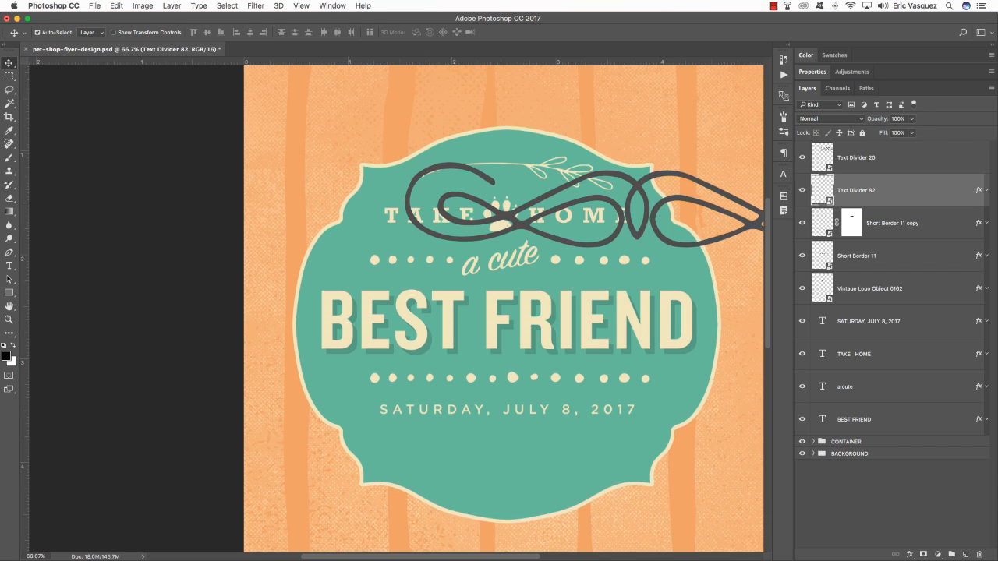
{"action": "left_click_drag", "start_coordinate": [974, 191], "coordinate": [972, 158]}
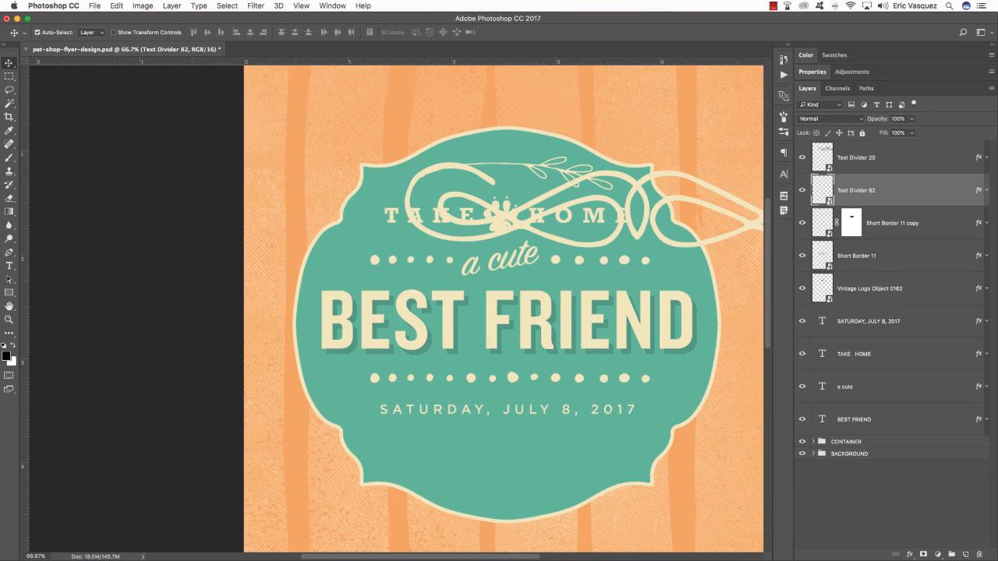
Scale the swirl divider to about a third of its size and place it centered below the date line
{"action": "key", "text": "super+t"}
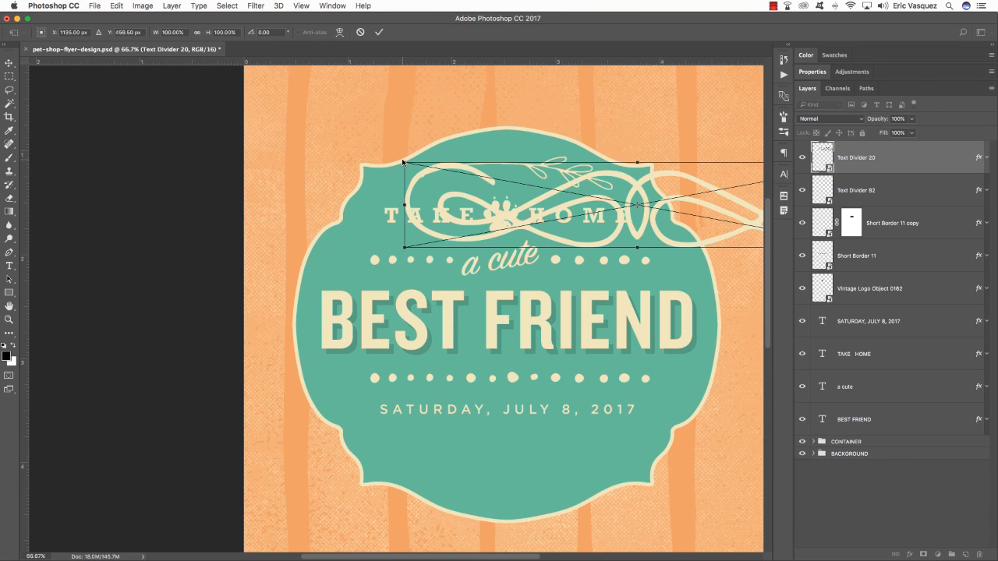
{"action": "left_click_drag", "start_coordinate": [402, 161], "coordinate": [476, 454]}
{"action": "scroll", "coordinate": [491, 455], "scroll_direction": "up", "scroll_amount": 1}
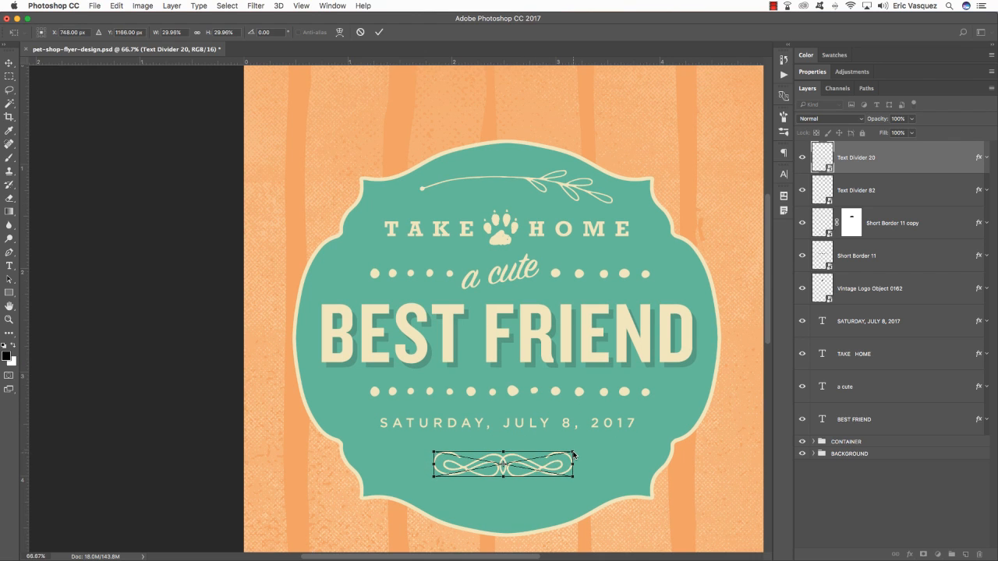
{"action": "left_click_drag", "start_coordinate": [573, 452], "coordinate": [578, 449]}
{"action": "key", "text": "Return"}
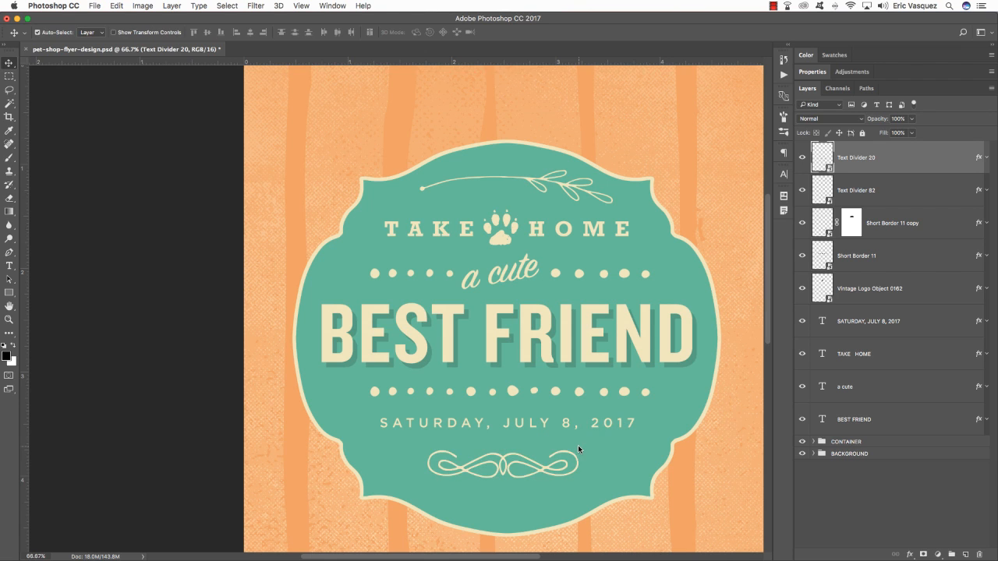
Align the horizontal centers of both text dividers, the paw print, and the date, "TAKE HOME" and "BEST FRIEND" text layers
{"action": "key", "text": "super+minus"}
{"action": "left_click", "coordinate": [894, 192], "text": "shift"}
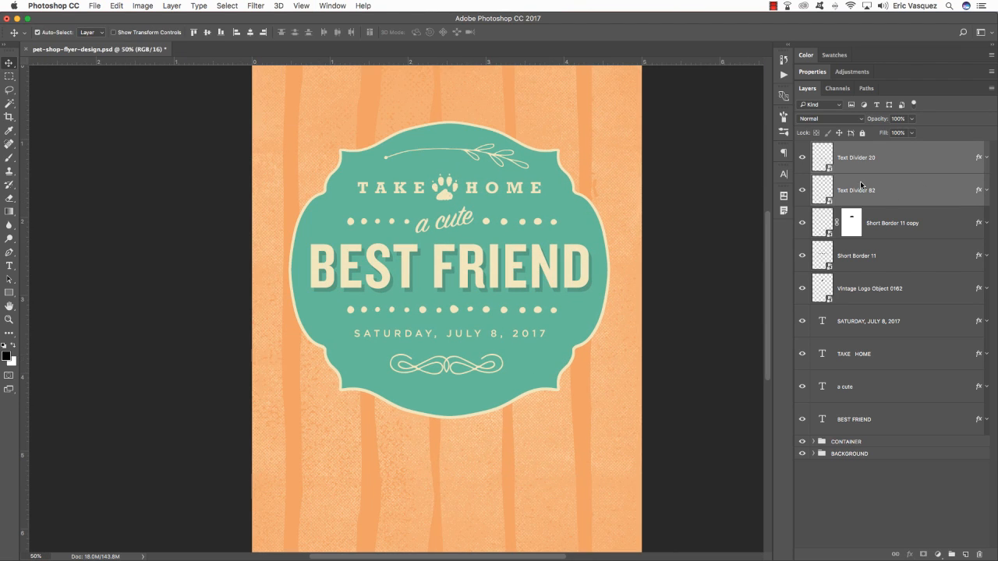
{"action": "left_click", "coordinate": [890, 284], "text": "super"}
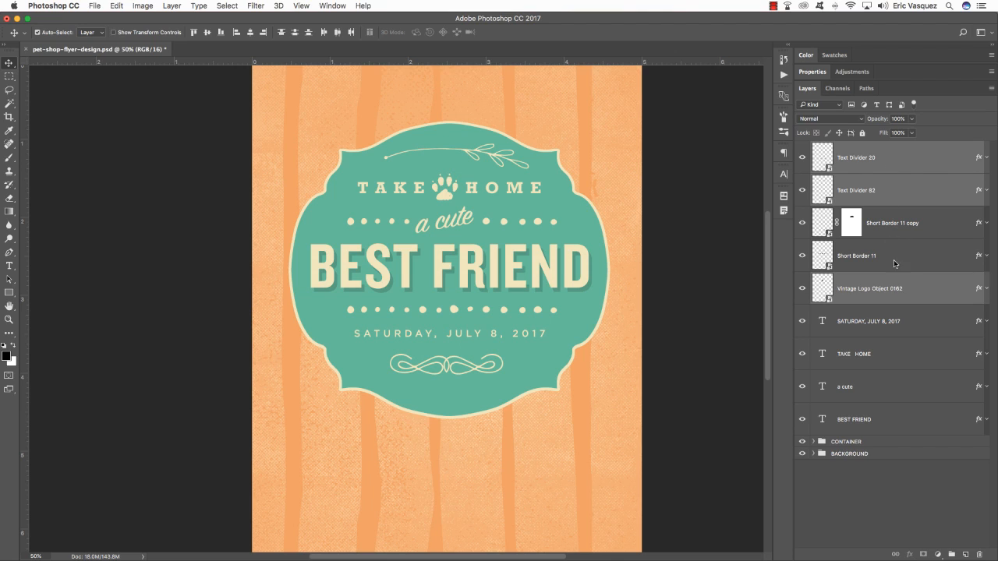
{"action": "left_click", "coordinate": [904, 350], "text": "super"}
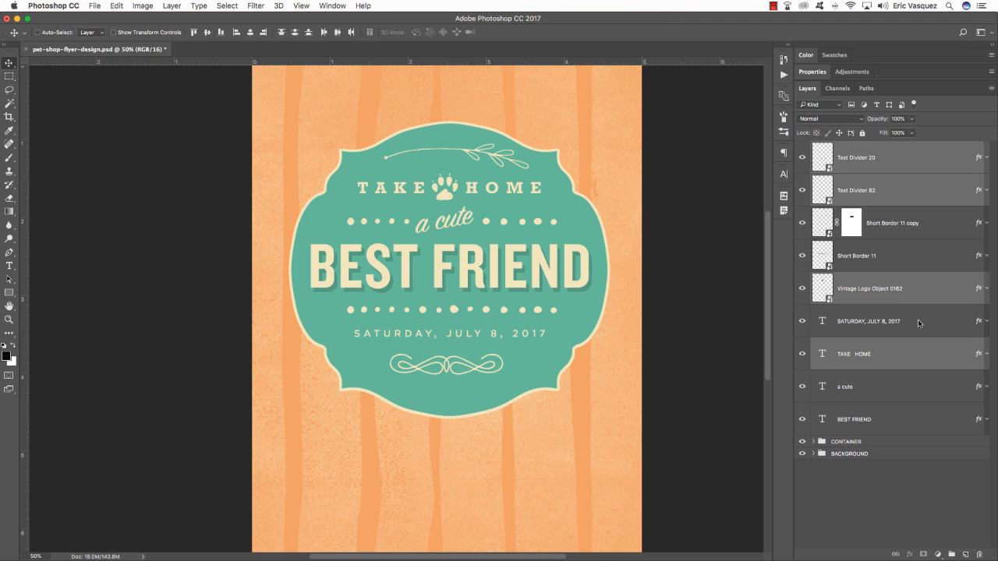
{"action": "left_click", "coordinate": [918, 319], "text": "super"}
{"action": "left_click", "coordinate": [902, 419], "text": "super"}
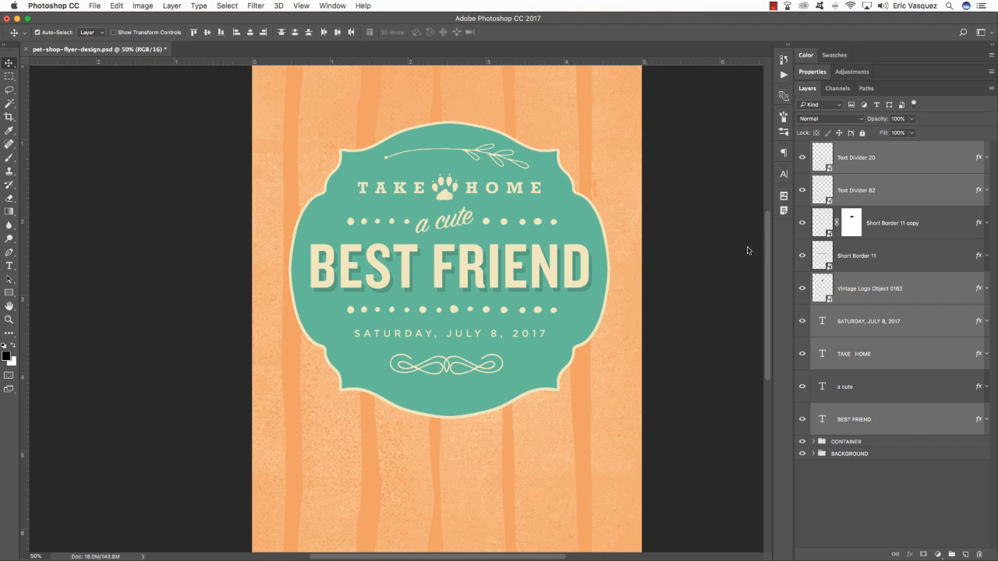
{"action": "left_click", "coordinate": [250, 33]}
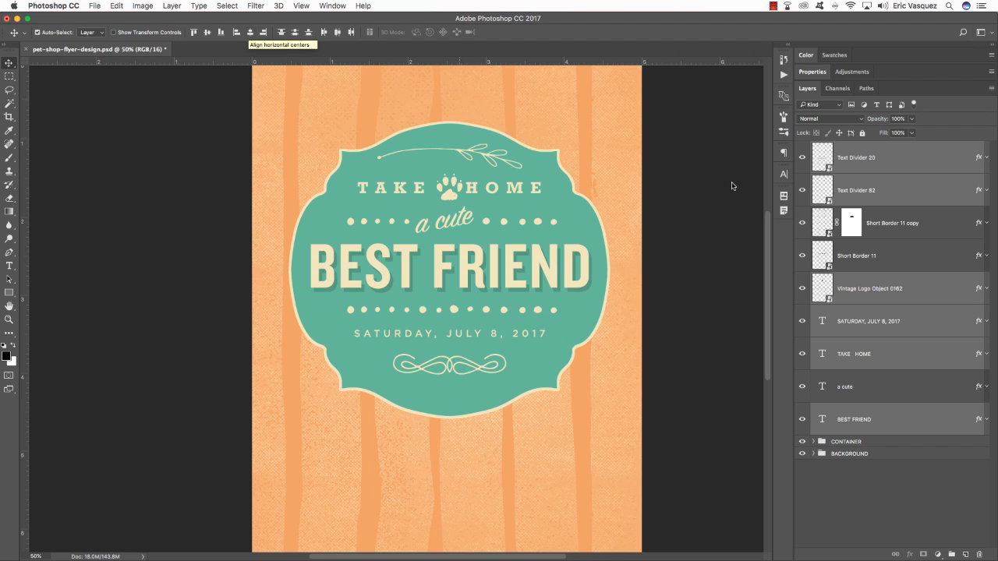
Add both dotted border layers and "a cute" to the selection and nudge all the badge artwork slightly down
{"action": "left_click", "coordinate": [896, 247], "text": "super"}
{"action": "left_click", "coordinate": [900, 226], "text": "super"}
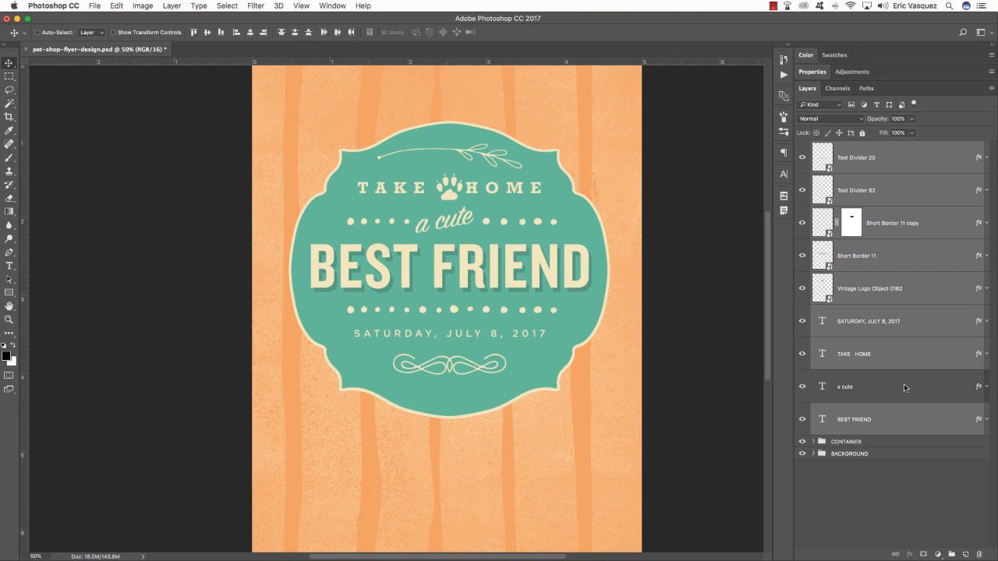
{"action": "left_click", "coordinate": [903, 383], "text": "super"}
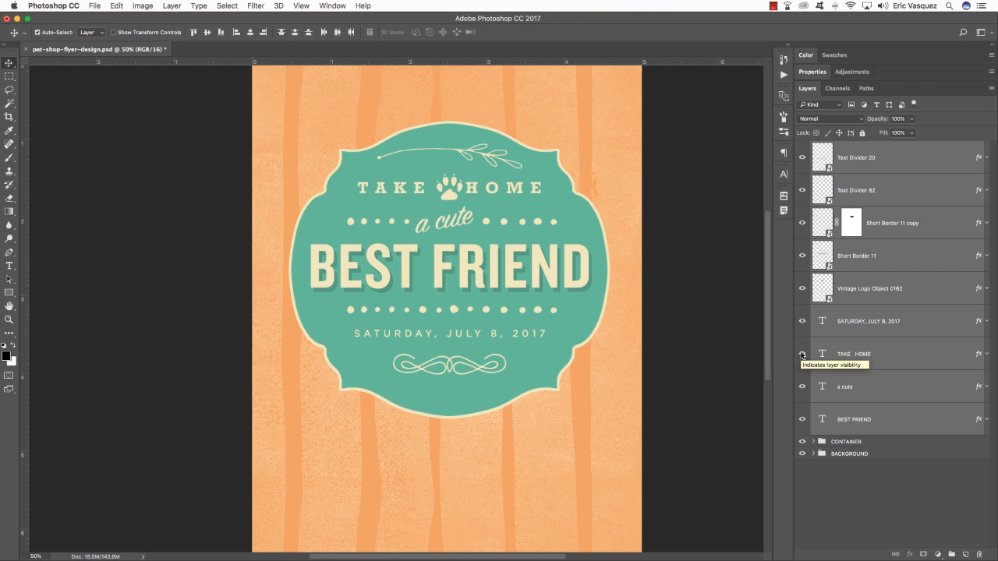
{"action": "key", "text": "Down"}
{"action": "key", "text": "Down"}
{"action": "key", "text": "Down"}
{"action": "key", "text": "Down"}
{"action": "key", "text": "Down"}
{"action": "key", "text": "Down"}
{"action": "key", "text": "Down"}
{"action": "key", "text": "Down"}
{"action": "key", "text": "Down"}
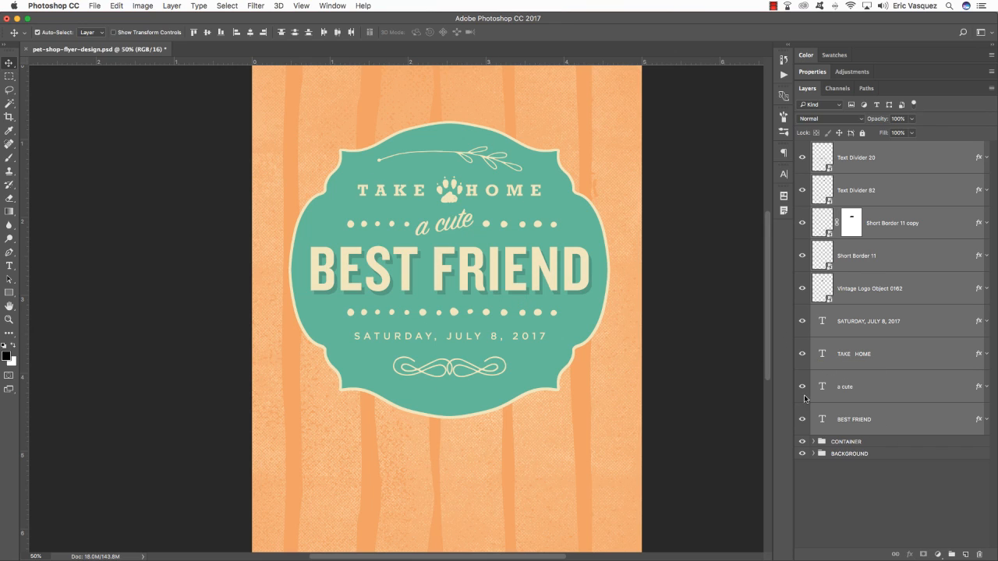
Group all the selected badge text and decoration layers and name the group "LOGO"
{"action": "key", "text": "super+g"}
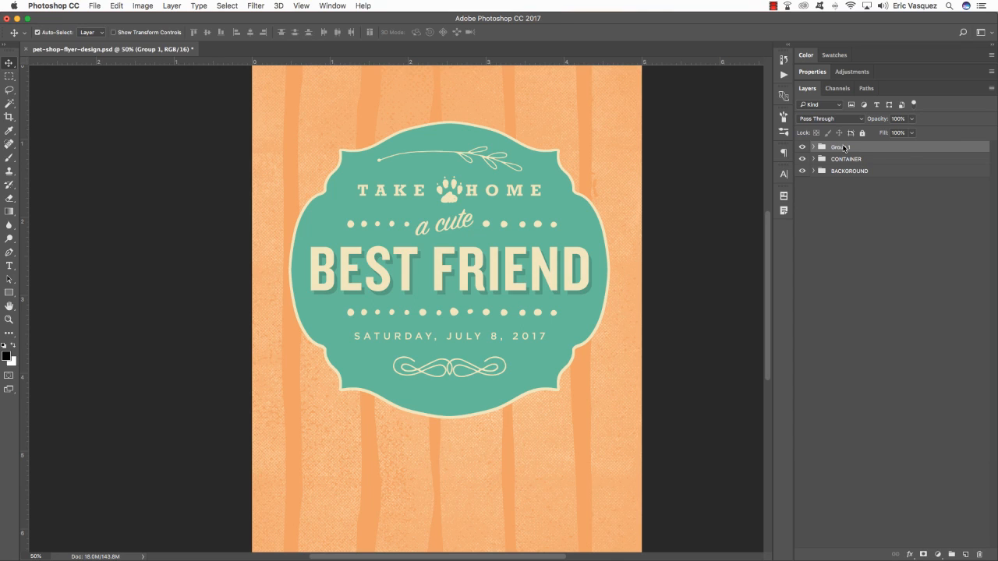
{"action": "double_click", "coordinate": [844, 148]}
{"action": "type", "text": "LOGO"}
{"action": "key", "text": "Return"}
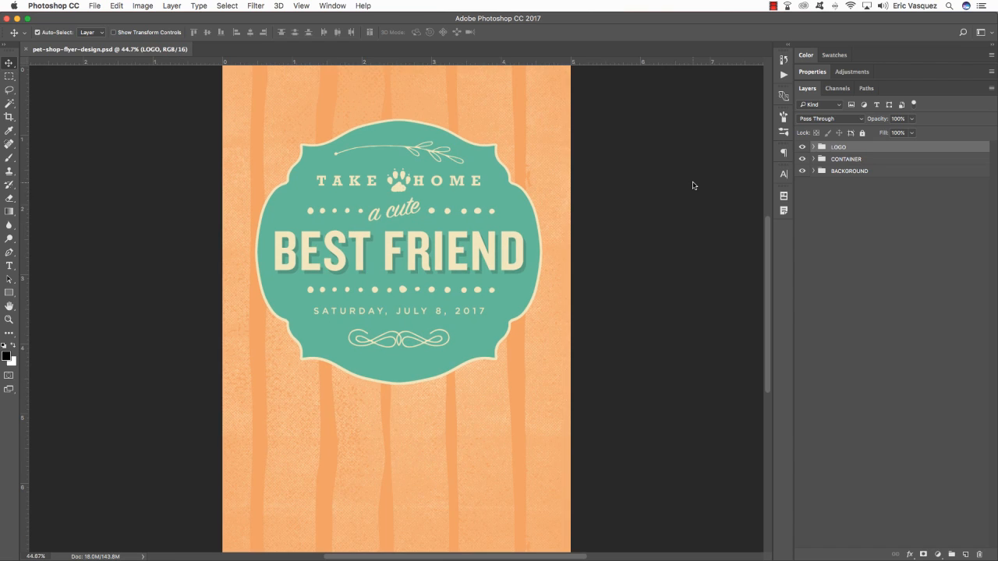
Switch to Finder, open Shorthair_white.png from Lisa-Glanz's Cats folder in Photoshop, and copy the cat into the flyer document
{"action": "key", "text": "super+Tab"}
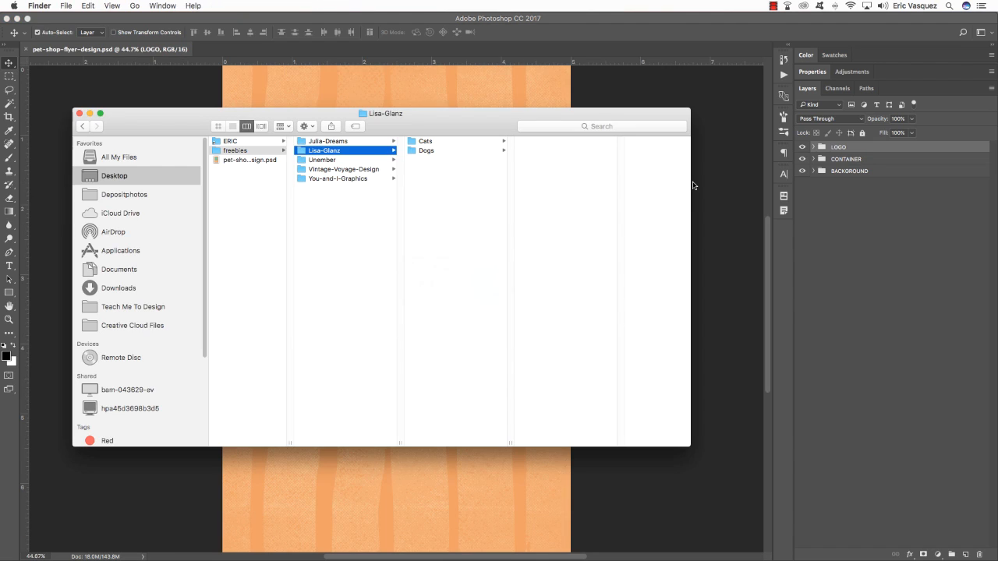
{"action": "left_click", "coordinate": [460, 142]}
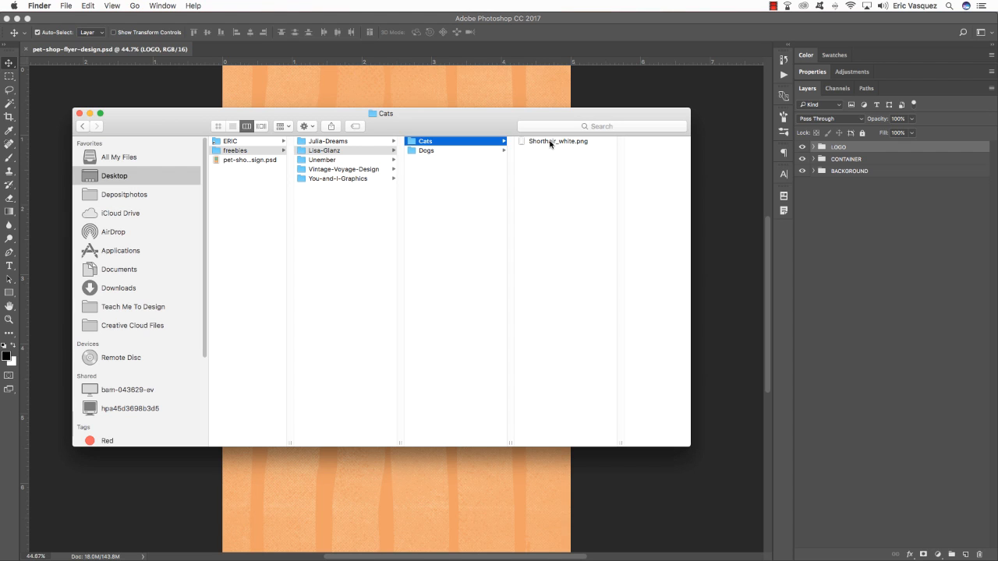
{"action": "left_click_drag", "start_coordinate": [549, 143], "coordinate": [765, 534]}
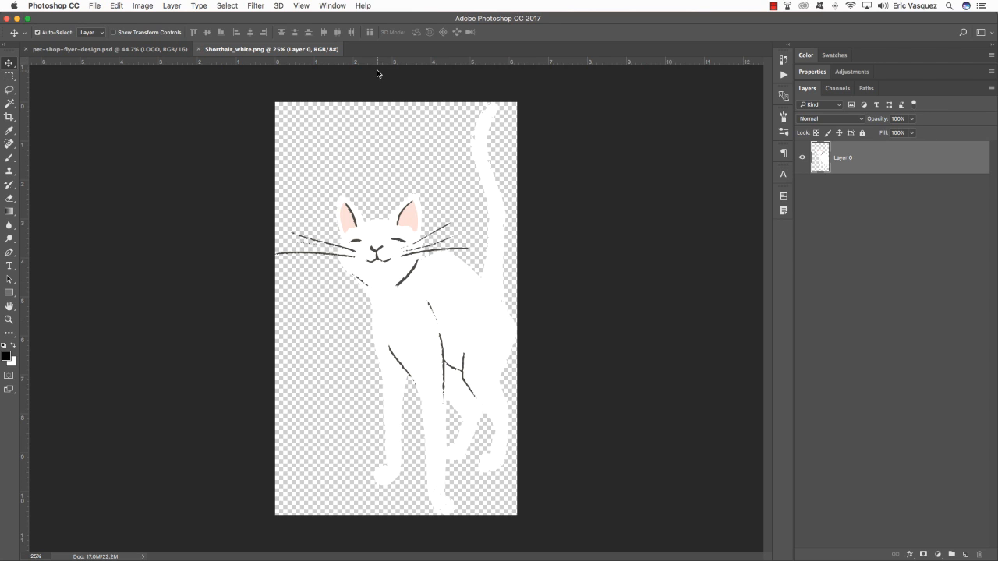
{"action": "left_click_drag", "start_coordinate": [278, 52], "coordinate": [583, 178]}
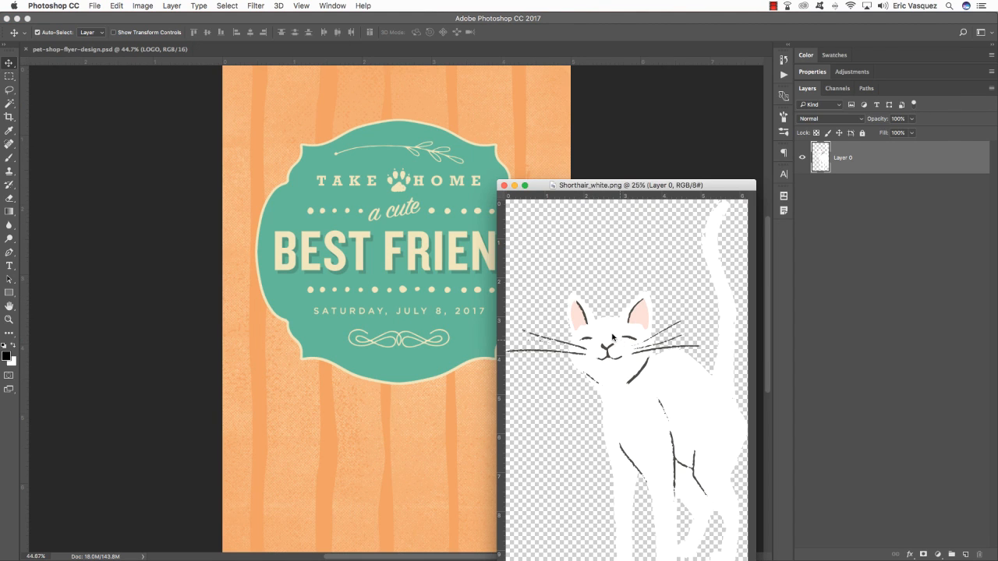
{"action": "left_click_drag", "start_coordinate": [615, 340], "coordinate": [383, 217]}
Close the leftover source image documents, including SHORT_BORDER_11.png, TEXT_DIVIDER_20.png and Shorthair_white.png, keeping only the flyer open
{"action": "key", "text": "super+grave"}
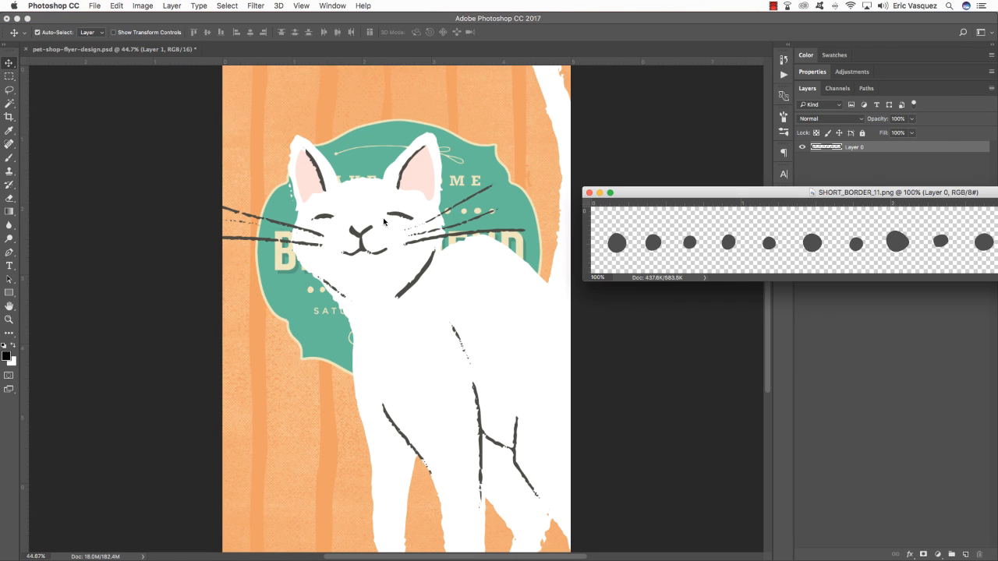
{"action": "key", "text": "super+w"}
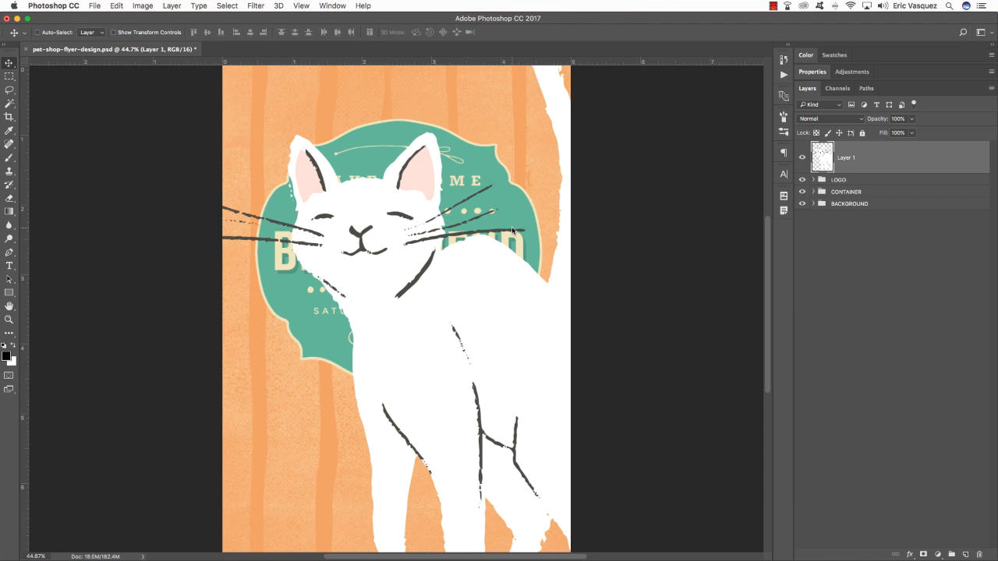
{"action": "key", "text": "super+grave"}
{"action": "key", "text": "super+w"}
{"action": "key", "text": "super+grave"}
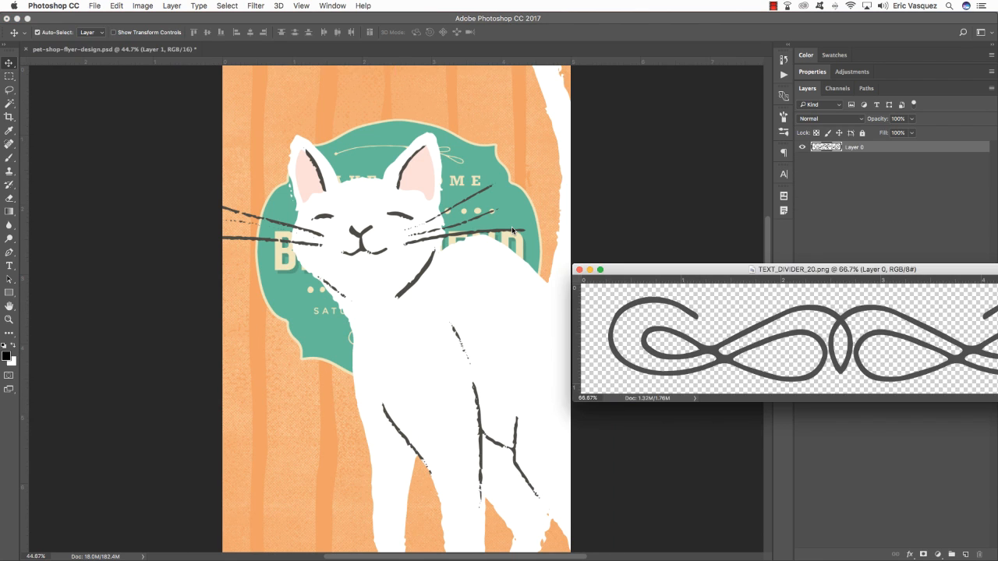
{"action": "key", "text": "super+w"}
{"action": "key", "text": "super+grave"}
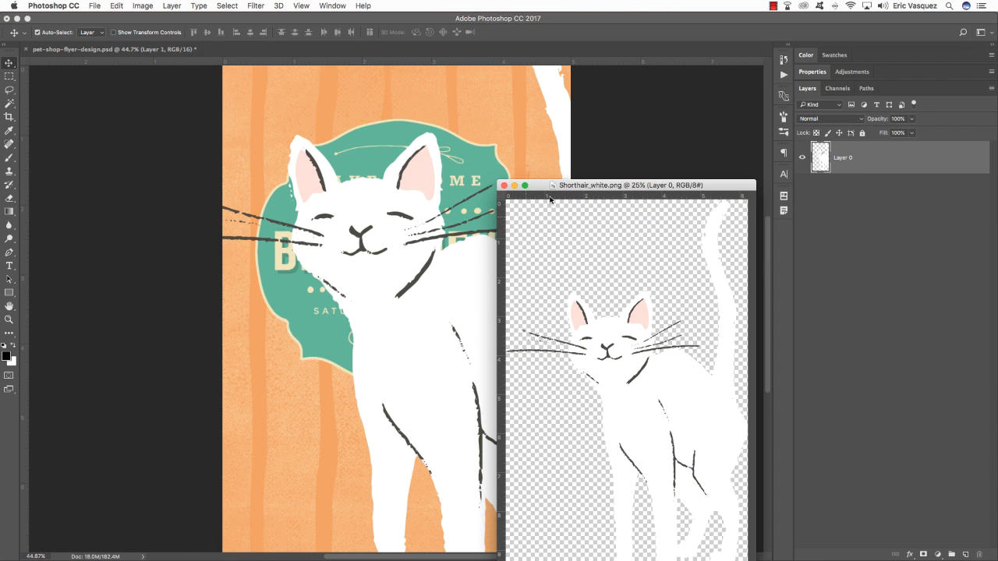
{"action": "left_click_drag", "start_coordinate": [569, 186], "coordinate": [440, 171]}
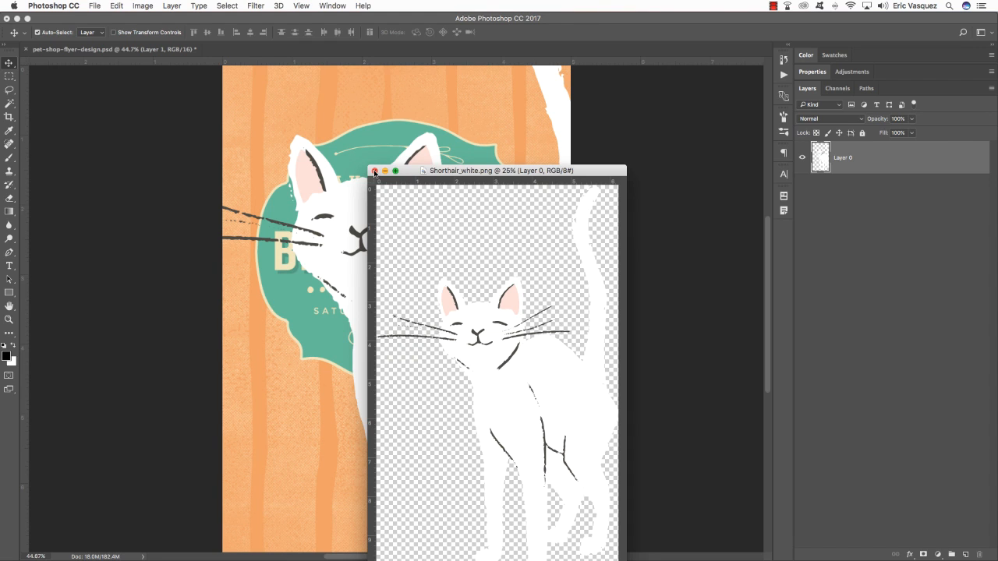
{"action": "key", "text": "super+w"}
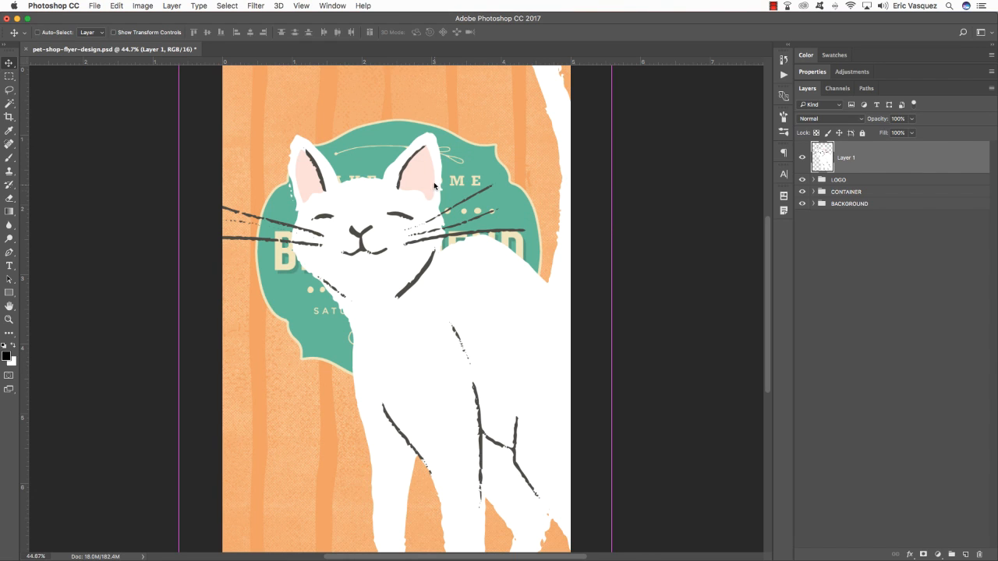
Switch to Finder, open French_bull-dog-brown.png from the Small_breeds dogs folder in Photoshop, and copy the bulldog into the flyer
{"action": "key", "text": "super+Tab"}
{"action": "left_click", "coordinate": [429, 151]}
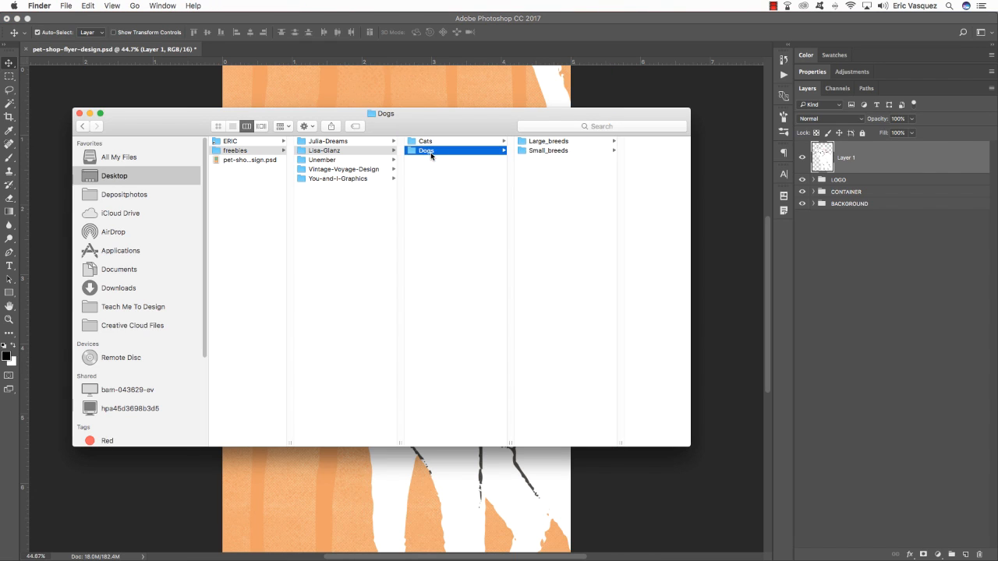
{"action": "left_click", "coordinate": [549, 151]}
{"action": "left_click", "coordinate": [618, 211]}
{"action": "left_click_drag", "start_coordinate": [618, 211], "coordinate": [767, 536]}
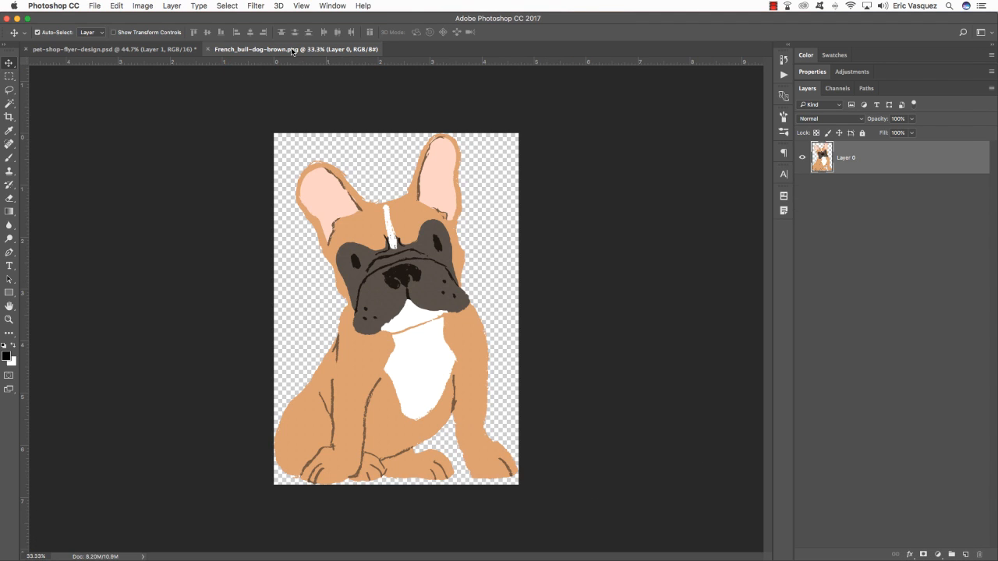
{"action": "left_click_drag", "start_coordinate": [295, 50], "coordinate": [309, 171]}
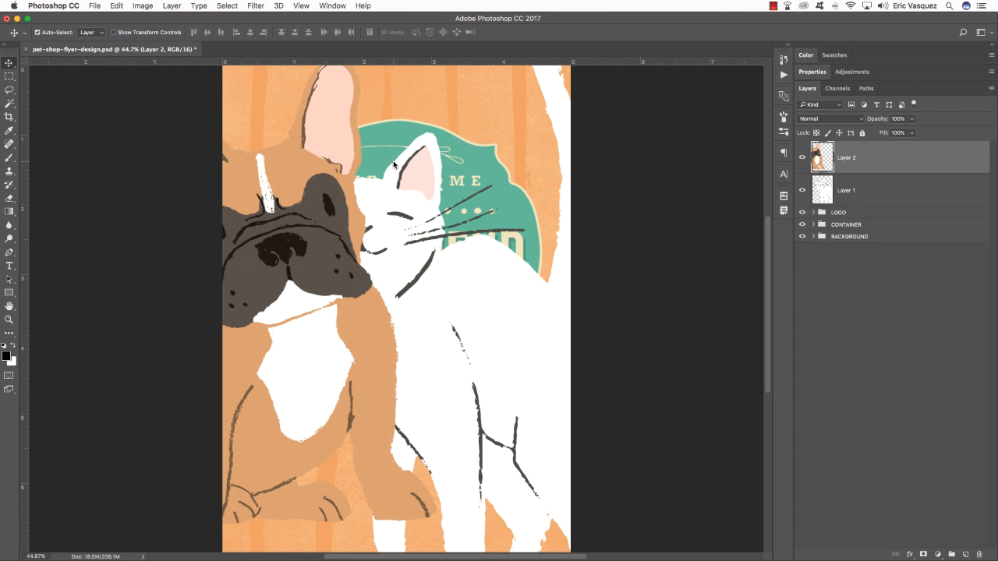
Switch to Finder, open Boxer_brown.png from the Large_breeds folder in Photoshop, copy the dog into the flyer and close its source document
{"action": "key", "text": "super+Tab"}
{"action": "left_click", "coordinate": [504, 142]}
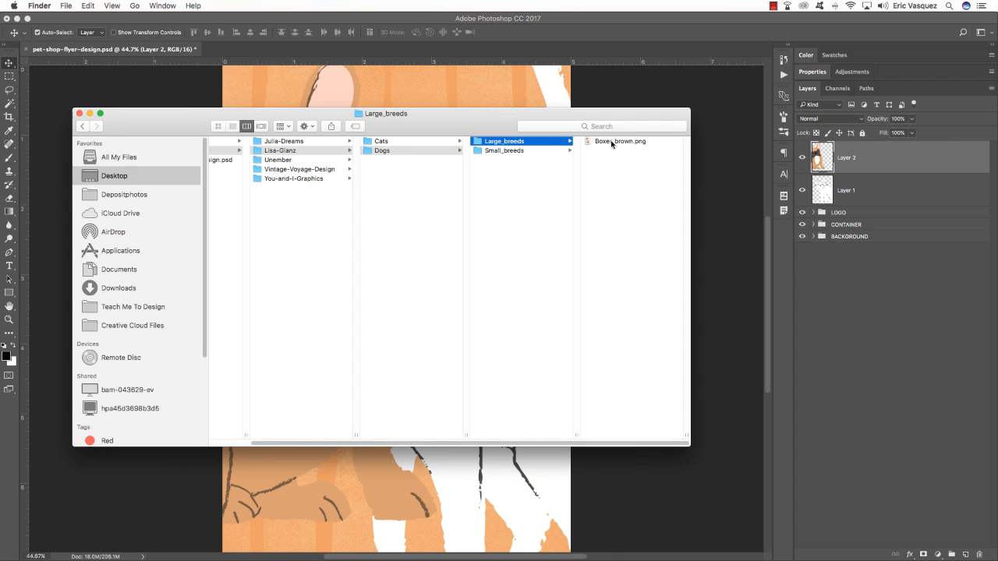
{"action": "left_click_drag", "start_coordinate": [611, 142], "coordinate": [769, 535]}
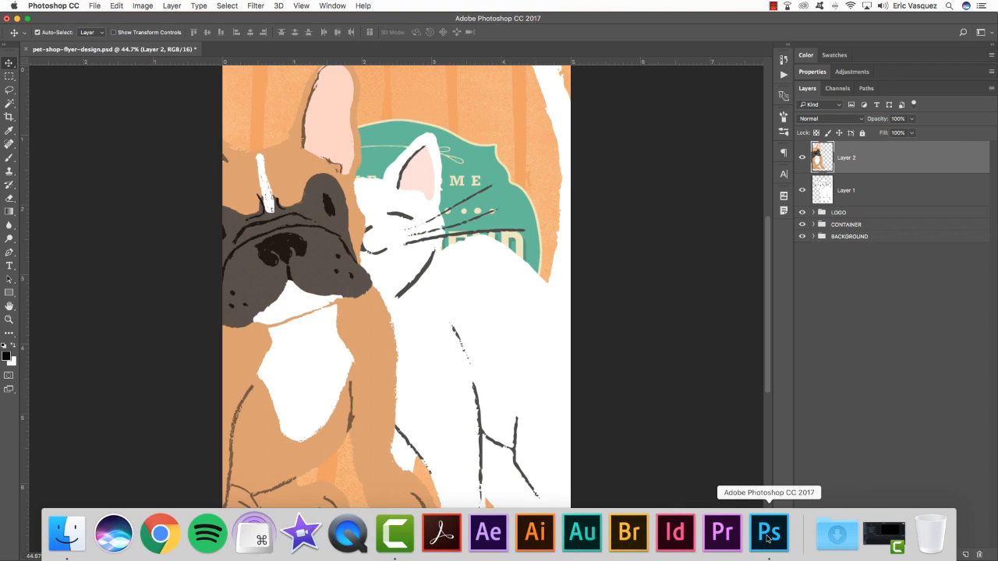
{"action": "left_click_drag", "start_coordinate": [242, 49], "coordinate": [349, 184]}
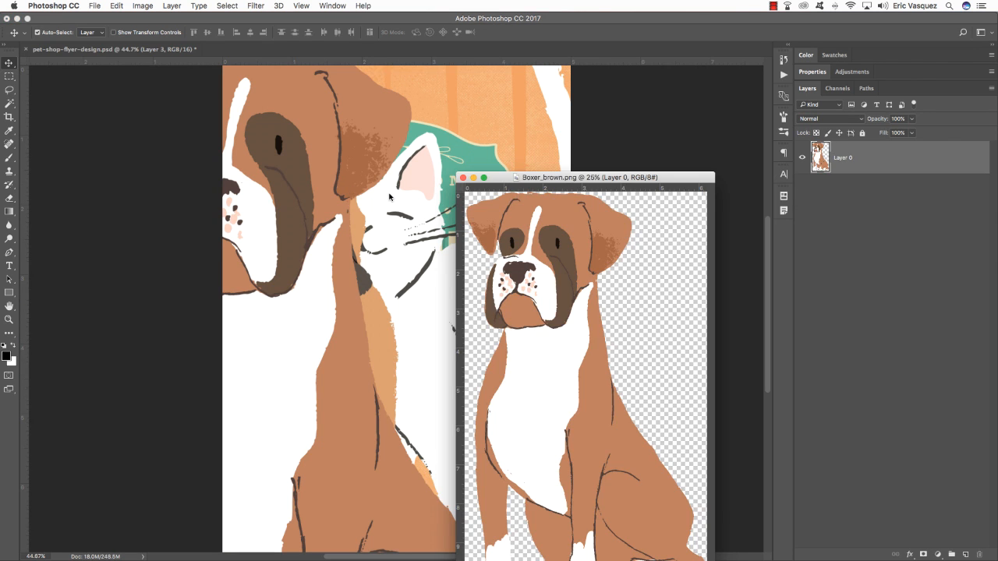
{"action": "left_click", "coordinate": [389, 197]}
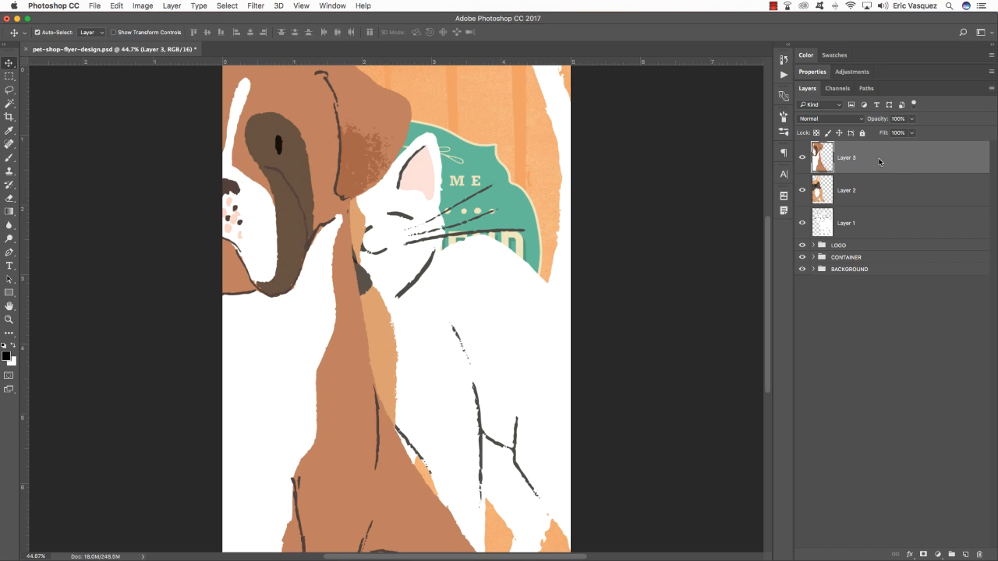
Rename the three animal layers "Boxer brown", "French bull-dog brown" and "Shorthair white" to match their artwork
{"action": "double_click", "coordinate": [852, 160]}
{"action": "type", "text": "Boxer brown"}
{"action": "key", "text": "Return"}
{"action": "double_click", "coordinate": [847, 190]}
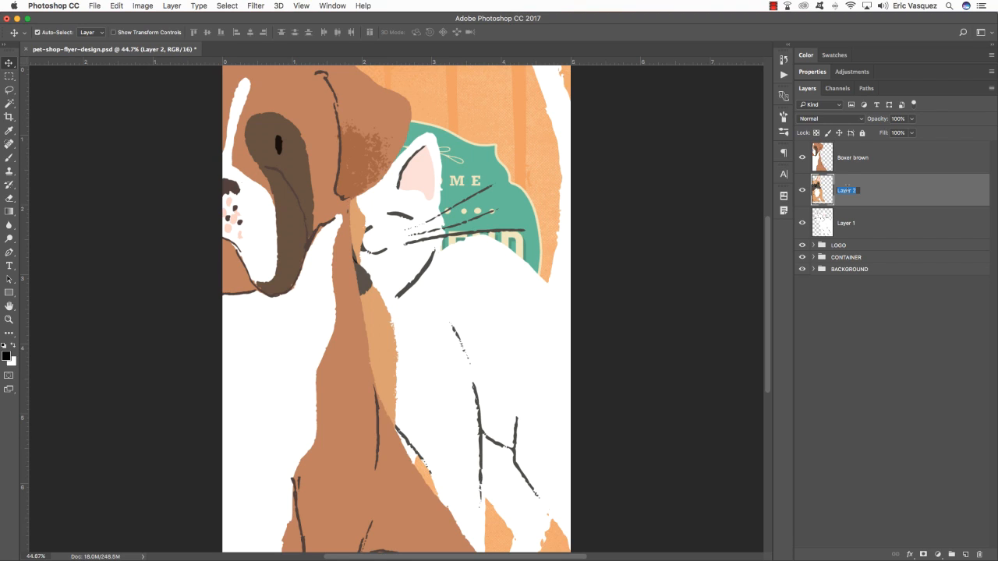
{"action": "type", "text": "French bull-dog brown"}
{"action": "key", "text": "Return"}
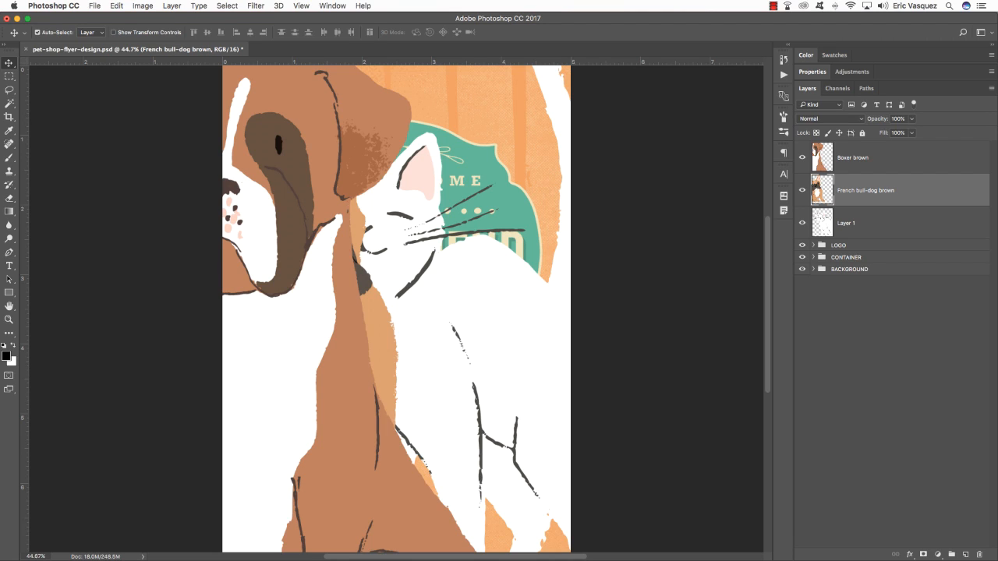
{"action": "double_click", "coordinate": [845, 223]}
{"action": "type", "text": "Shof"}
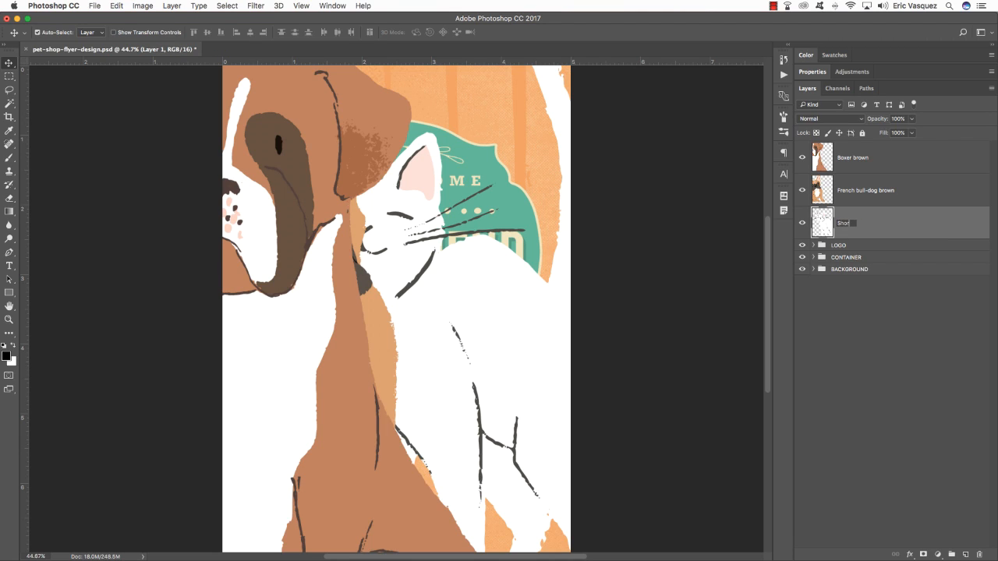
{"action": "type", "text": "thair white"}
{"action": "key", "text": "Return"}
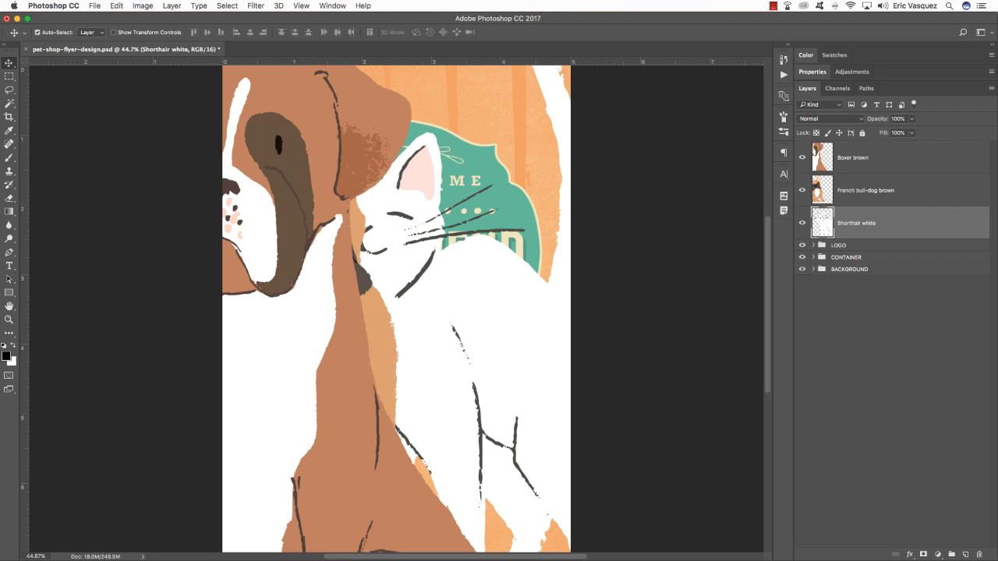
Convert the Shorthair white, French bull-dog brown and Boxer brown layers each to a smart object
{"action": "right_click", "coordinate": [935, 219]}
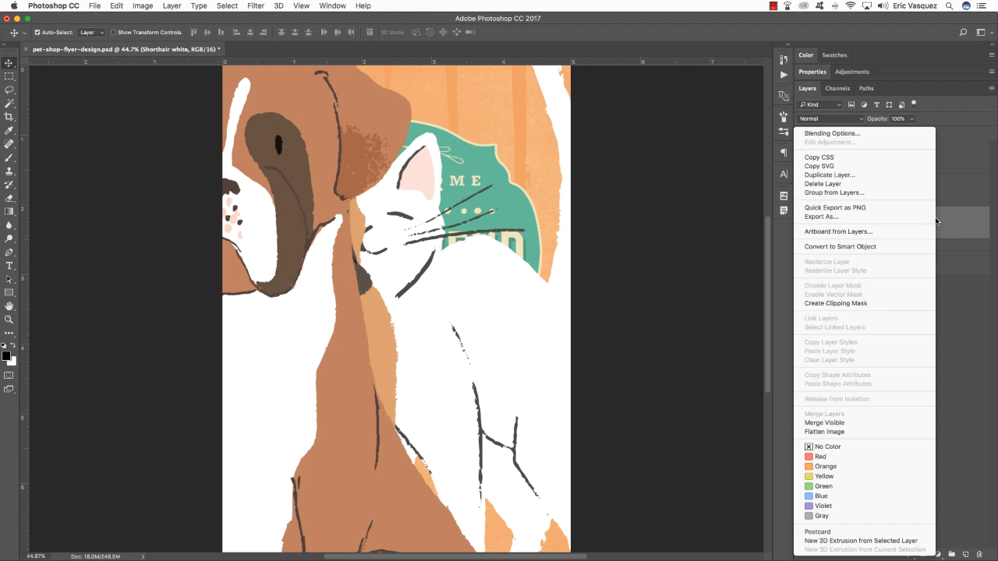
{"action": "left_click", "coordinate": [878, 246]}
{"action": "left_click", "coordinate": [934, 190]}
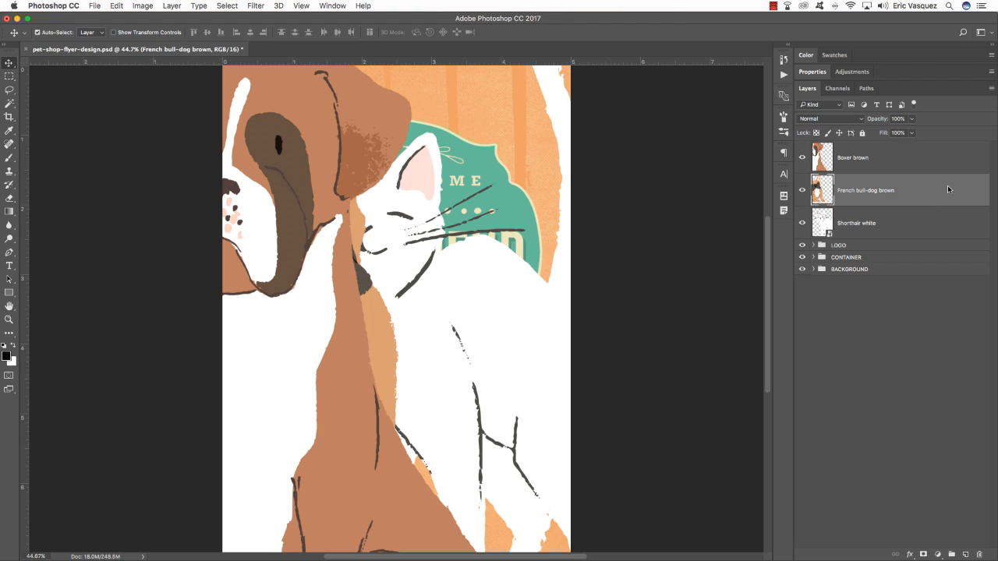
{"action": "right_click", "coordinate": [951, 191]}
{"action": "left_click", "coordinate": [894, 246]}
{"action": "right_click", "coordinate": [917, 160]}
{"action": "left_click", "coordinate": [861, 247]}
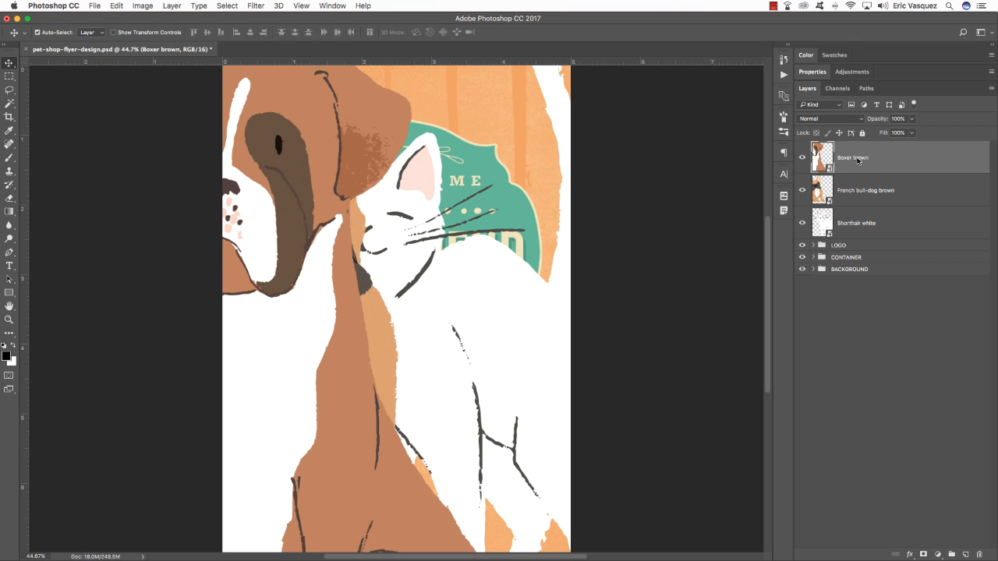
Group the three animal smart objects and name the group "PETS"
{"action": "left_click", "coordinate": [908, 226], "text": "shift"}
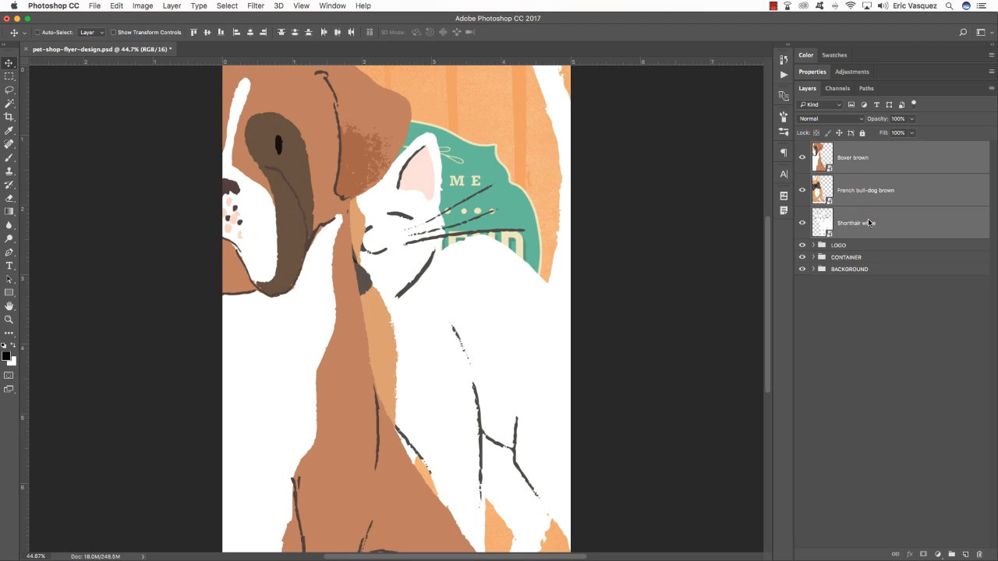
{"action": "key", "text": "super+g"}
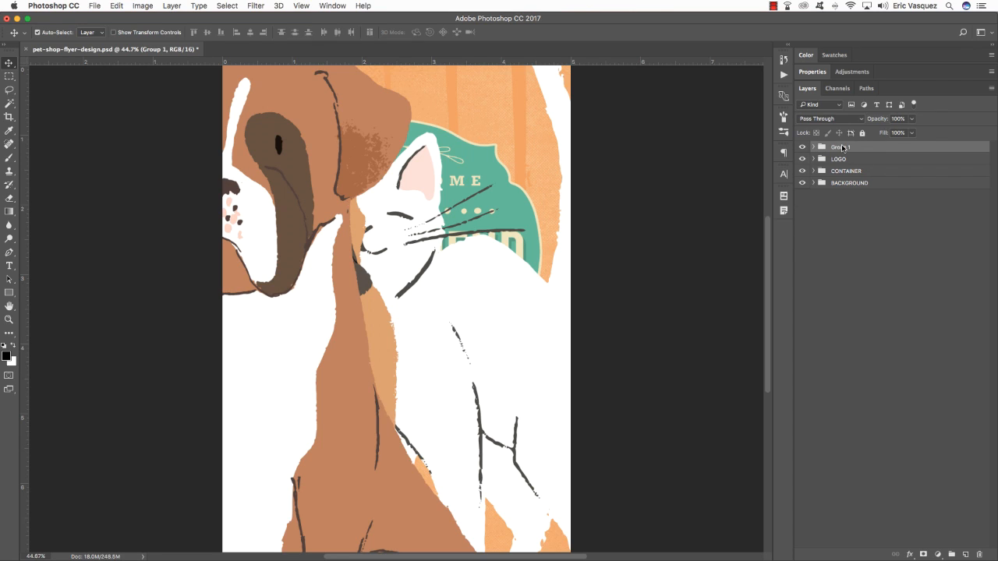
{"action": "double_click", "coordinate": [840, 147]}
{"action": "type", "text": "PETS"}
{"action": "key", "text": "Return"}
Add a drop shadow to the PETS group with 38% opacity and 41 px distance, and collapse its effects list
{"action": "double_click", "coordinate": [984, 149]}
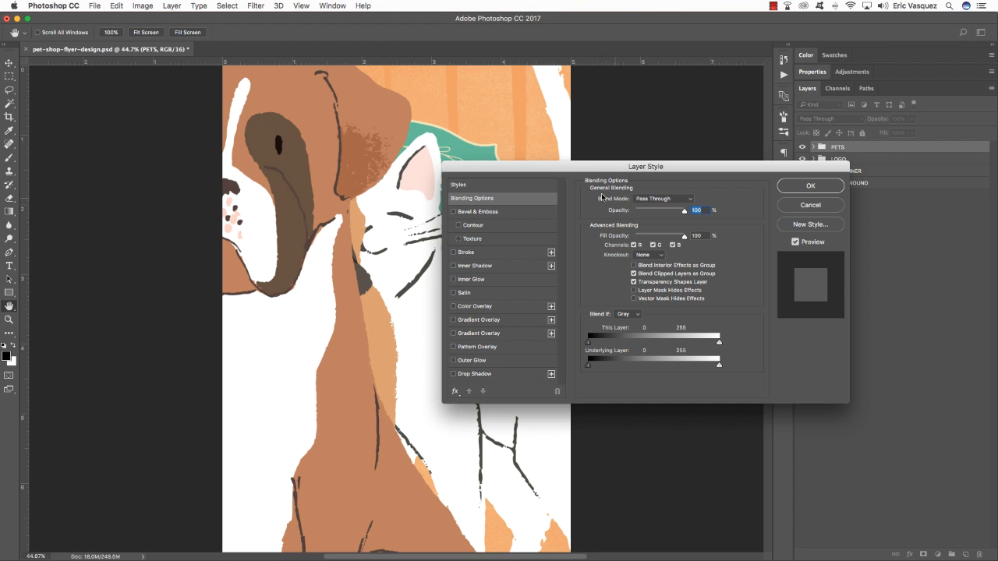
{"action": "left_click_drag", "start_coordinate": [600, 177], "coordinate": [488, 176]}
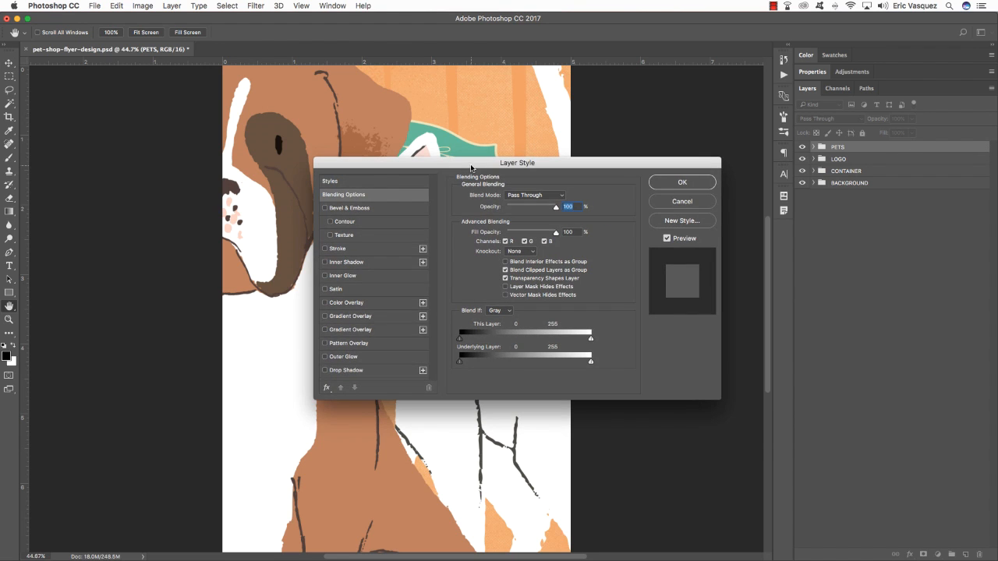
{"action": "left_click", "coordinate": [356, 372]}
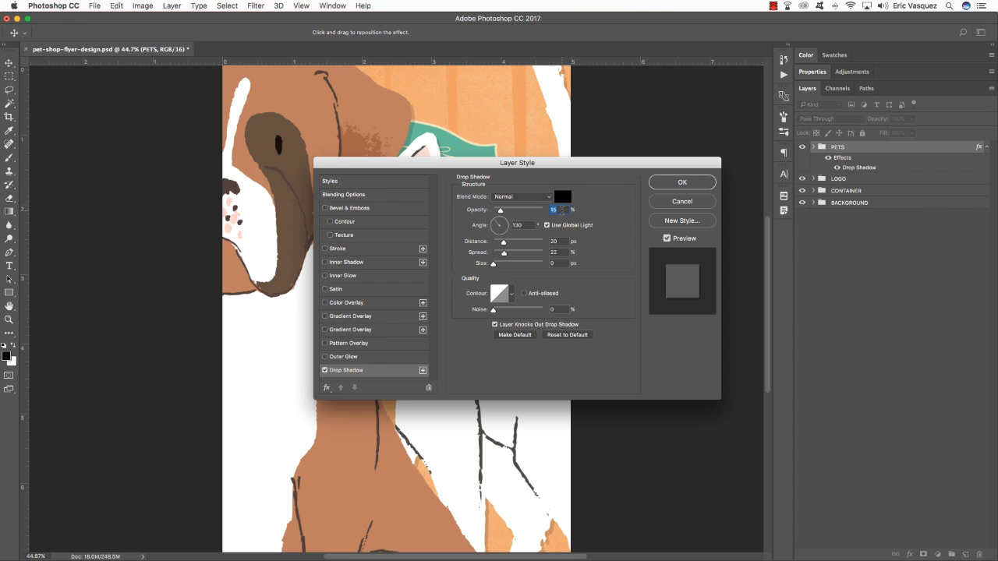
{"action": "type", "text": "38"}
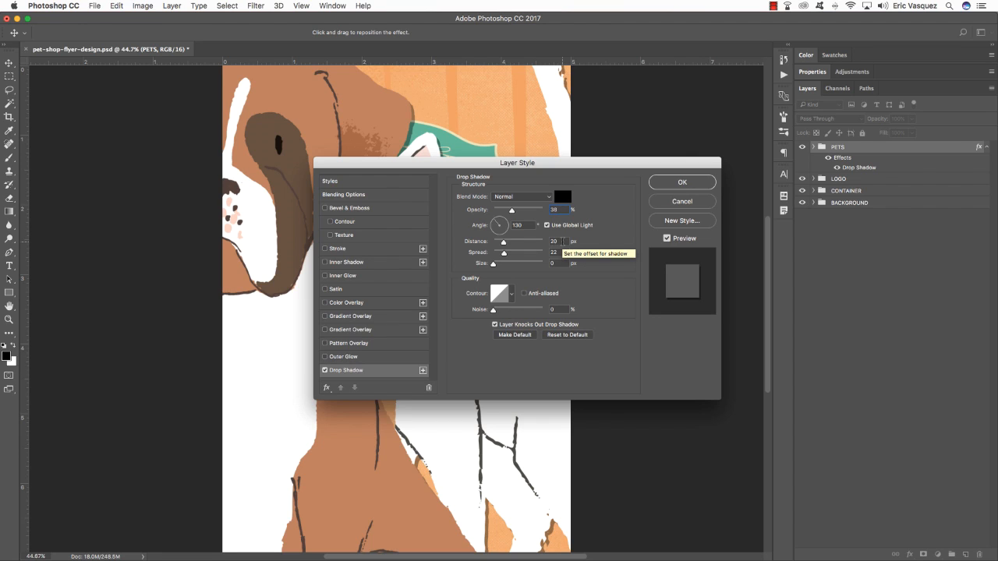
{"action": "left_click", "coordinate": [562, 241]}
{"action": "type", "text": "41"}
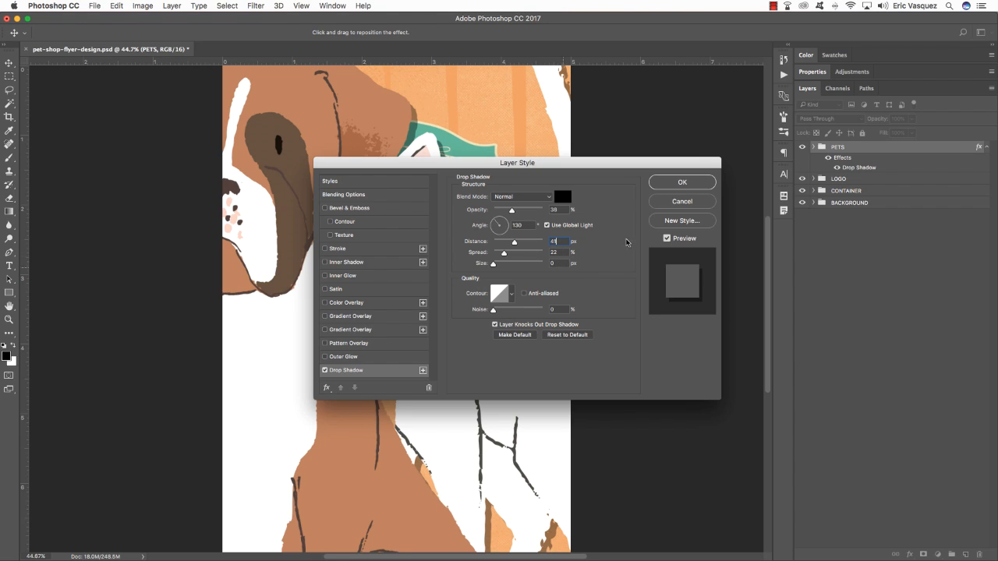
{"action": "left_click", "coordinate": [690, 183]}
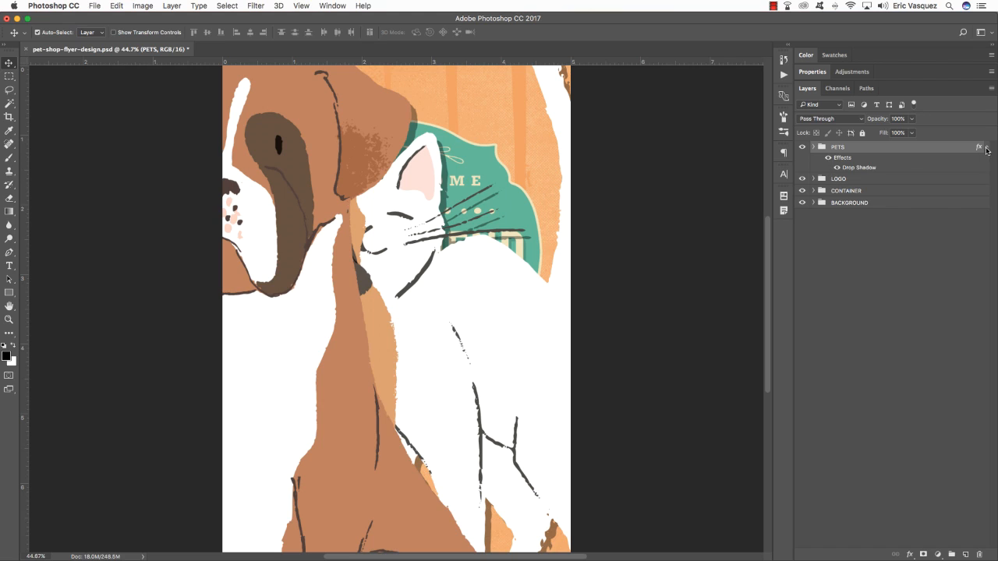
{"action": "left_click", "coordinate": [988, 150]}
Expand the PETS group and move the Shorthair white layer to the top of its stack, above Boxer brown
{"action": "left_click", "coordinate": [812, 147]}
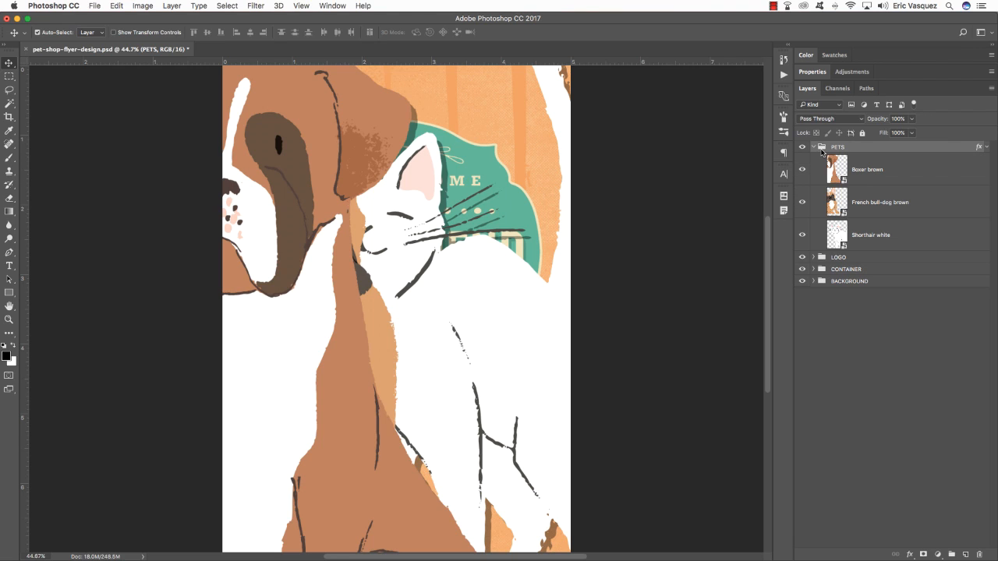
{"action": "left_click", "coordinate": [910, 225]}
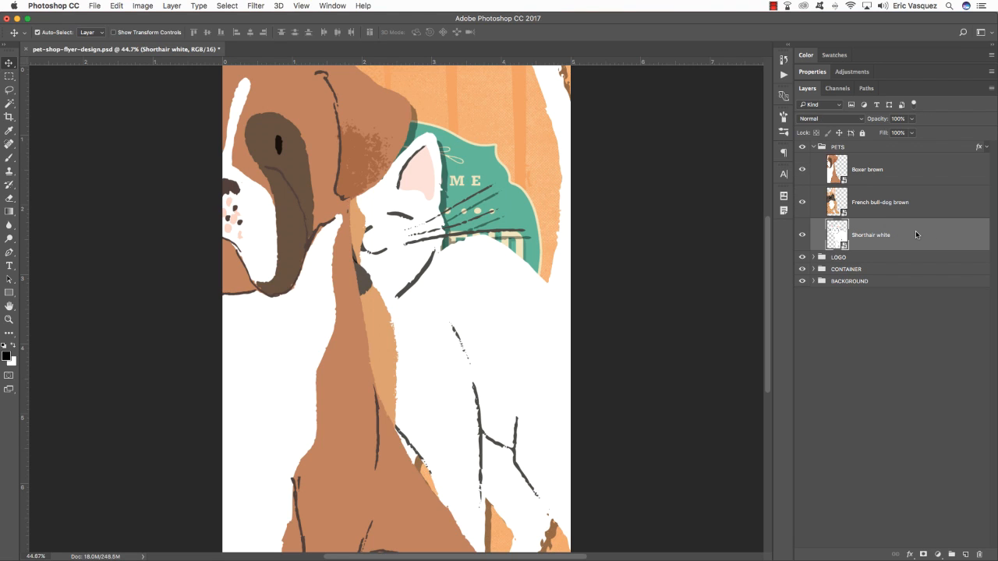
{"action": "left_click_drag", "start_coordinate": [916, 232], "coordinate": [913, 156]}
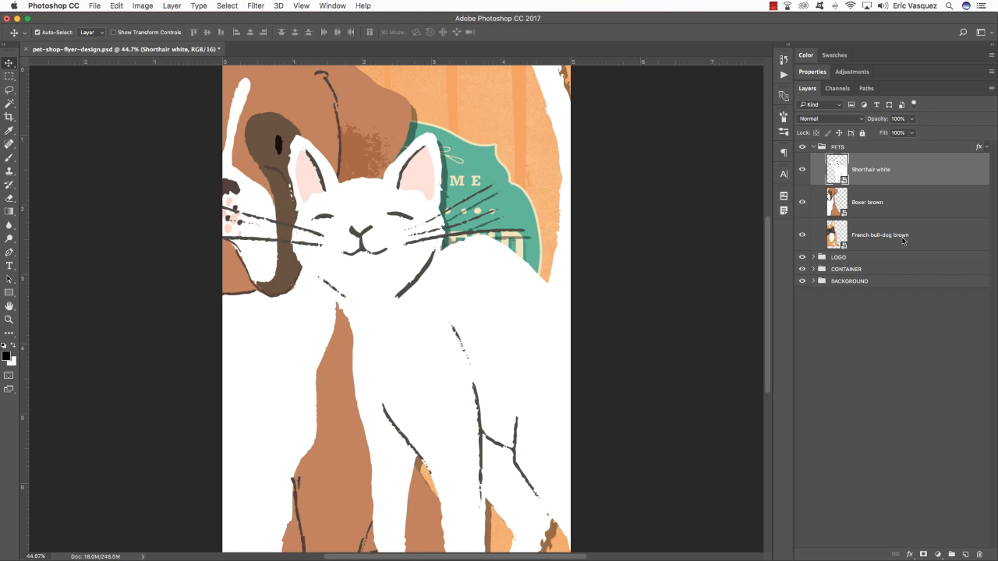
Scale the three pet layers together down to about 25% and place them on the lower part of the flyer, overlapping the badge's bottom edge
{"action": "left_click", "coordinate": [909, 238], "text": "shift"}
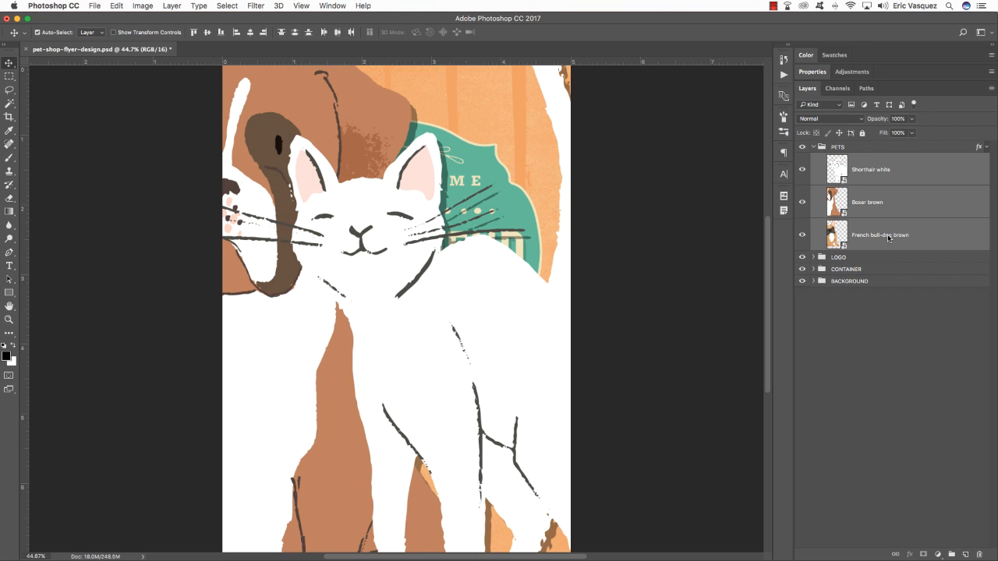
{"action": "key", "text": "super+t"}
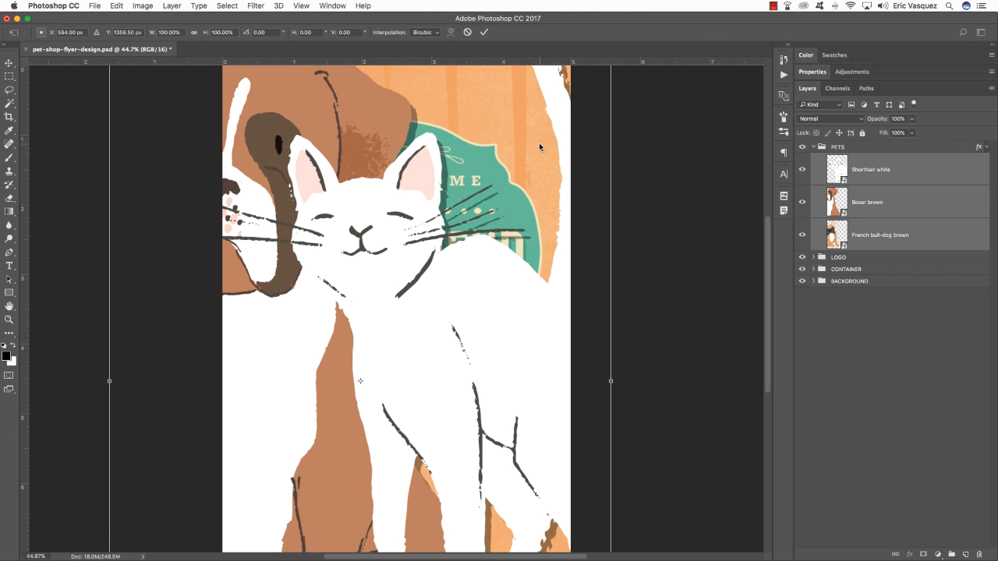
{"action": "left_click_drag", "start_coordinate": [538, 146], "coordinate": [541, 288]}
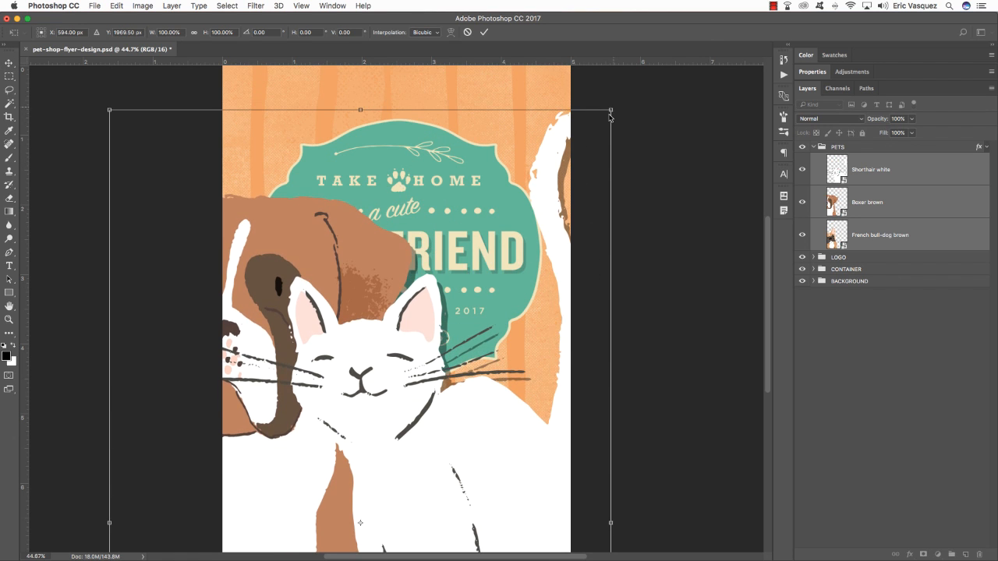
{"action": "left_click_drag", "start_coordinate": [610, 110], "coordinate": [451, 371]}
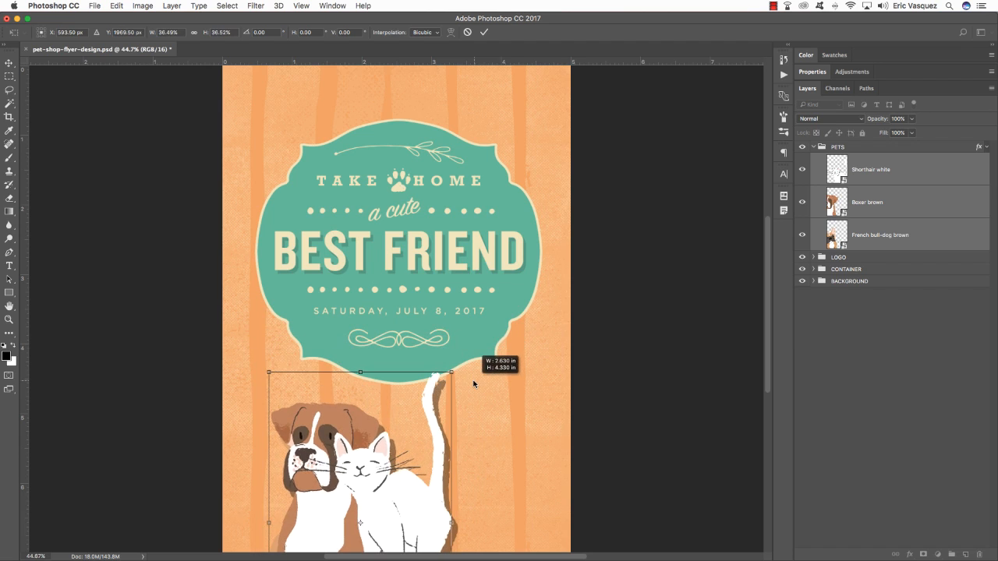
{"action": "scroll", "coordinate": [443, 400], "scroll_direction": "down", "scroll_amount": 3}
{"action": "left_click_drag", "start_coordinate": [403, 425], "coordinate": [436, 392]}
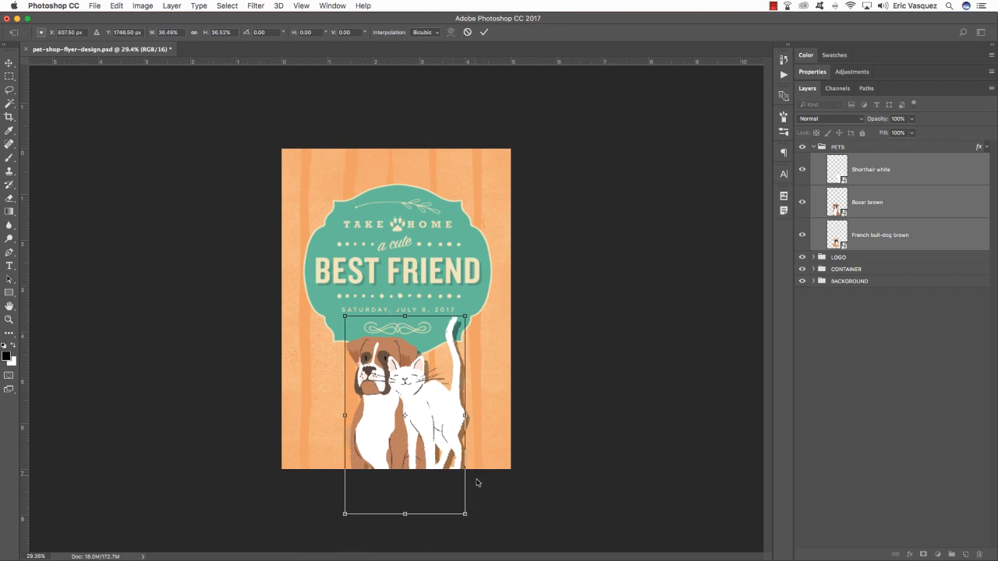
{"action": "left_click_drag", "start_coordinate": [468, 516], "coordinate": [436, 426]}
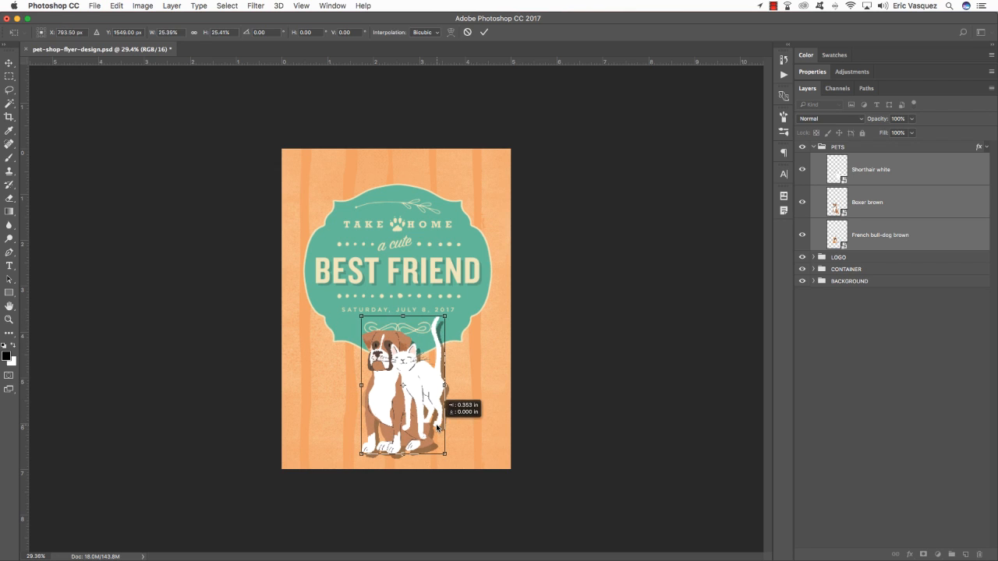
{"action": "key", "text": "Return"}
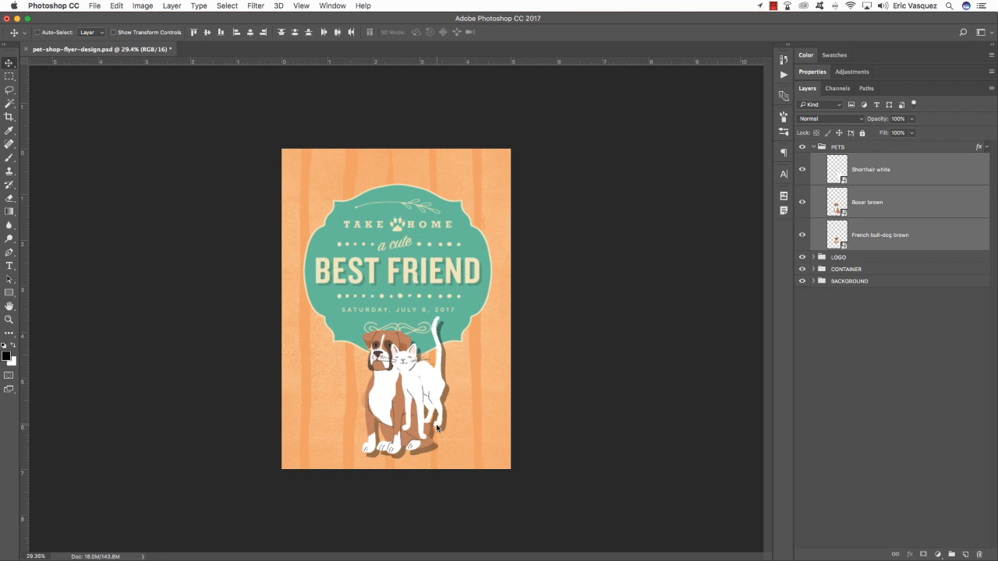
Move the Shorthair white cat down to the right of the boxer, and shift the Boxer brown layer slightly right toward the cat
{"action": "key", "text": "super+plus"}
{"action": "key", "text": "super+plus"}
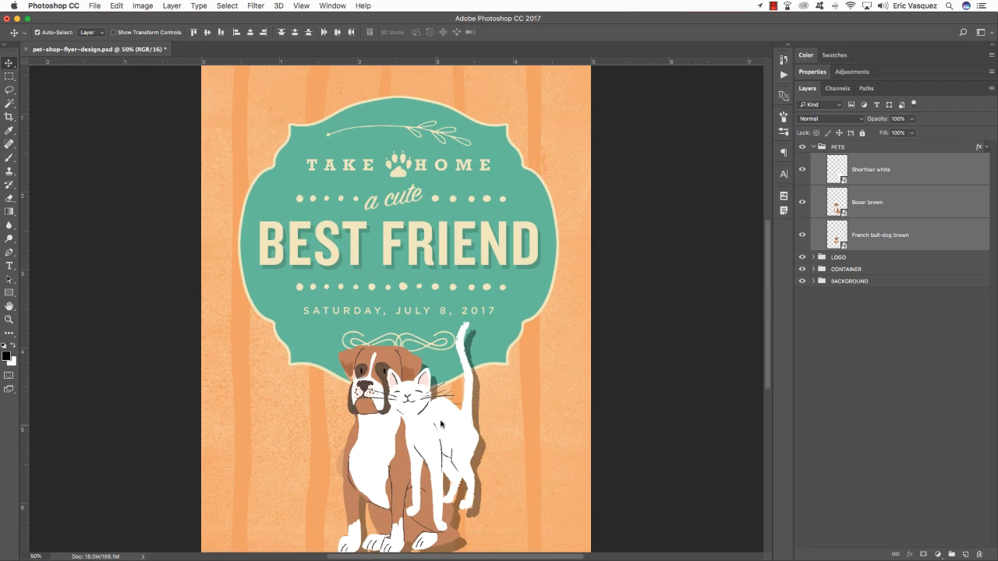
{"action": "scroll", "coordinate": [538, 364], "scroll_direction": "down", "scroll_amount": 3}
{"action": "scroll", "coordinate": [538, 364], "scroll_direction": "left", "scroll_amount": 2}
{"action": "left_click", "coordinate": [896, 170]}
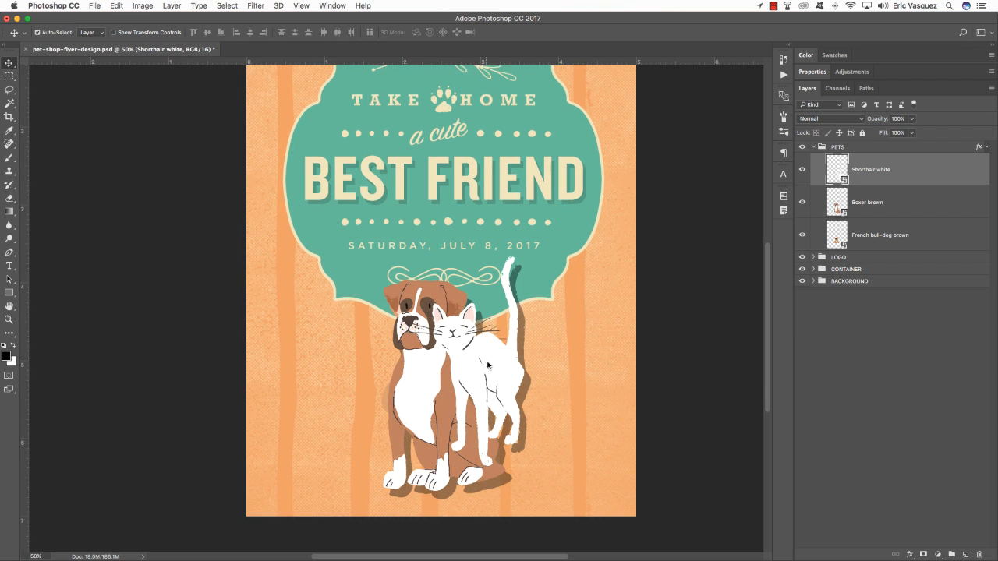
{"action": "left_click_drag", "start_coordinate": [486, 361], "coordinate": [519, 395]}
{"action": "scroll", "coordinate": [522, 384], "scroll_direction": "up", "scroll_amount": 2}
{"action": "scroll", "coordinate": [523, 394], "scroll_direction": "right", "scroll_amount": 2}
{"action": "left_click", "coordinate": [896, 236]}
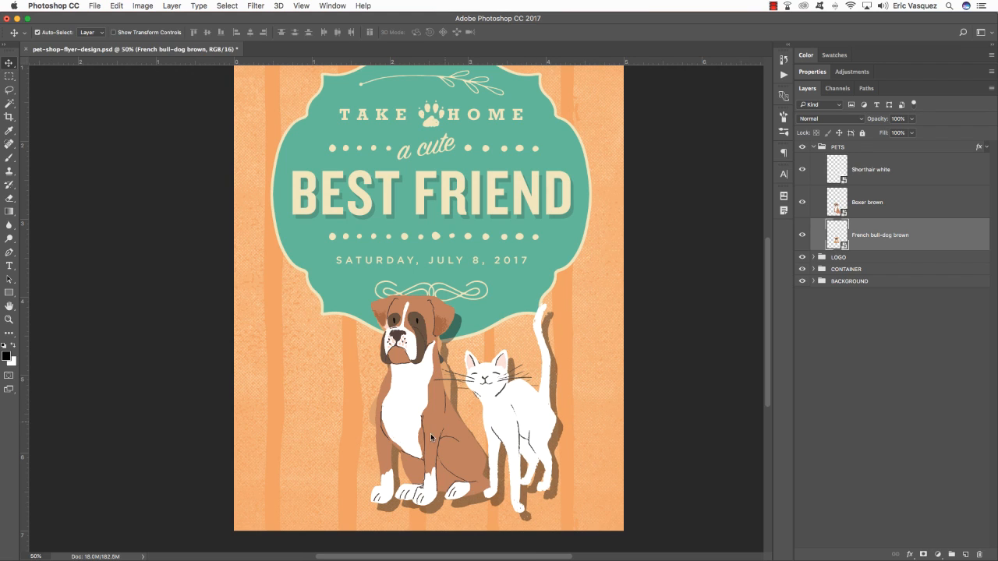
{"action": "mouse_move", "coordinate": [431, 438]}
{"action": "left_mouse_down"}
{"action": "mouse_move", "coordinate": [412, 440]}
{"action": "mouse_move", "coordinate": [443, 441]}
{"action": "left_mouse_up"}
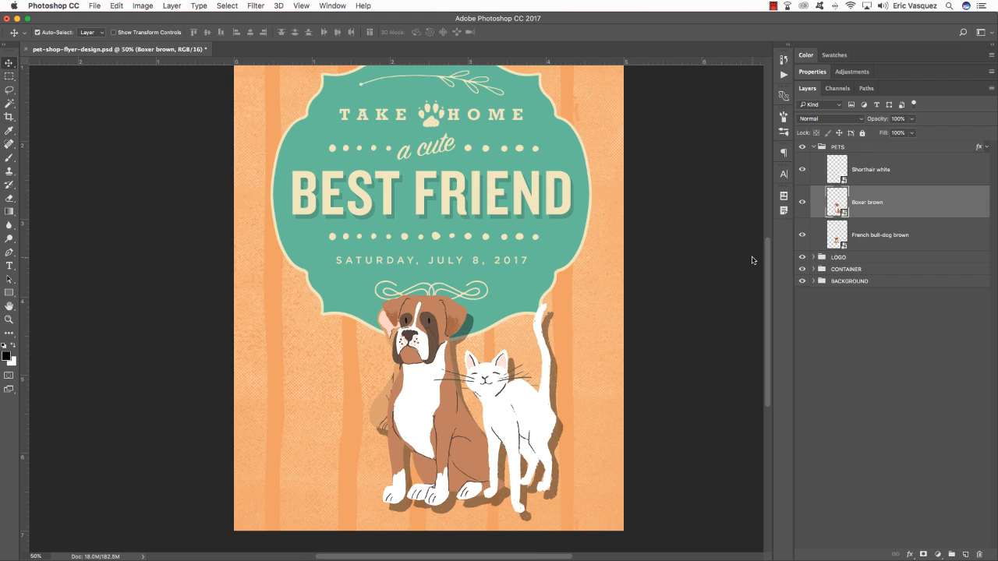
Move the French bull-dog brown layer out to the left of the boxer and lower it so its paws sit near the boxer's
{"action": "left_click", "coordinate": [876, 238]}
{"action": "key", "text": "shift+Left"}
{"action": "key", "text": "shift+Left"}
{"action": "key", "text": "shift+Left"}
{"action": "key", "text": "shift+Left"}
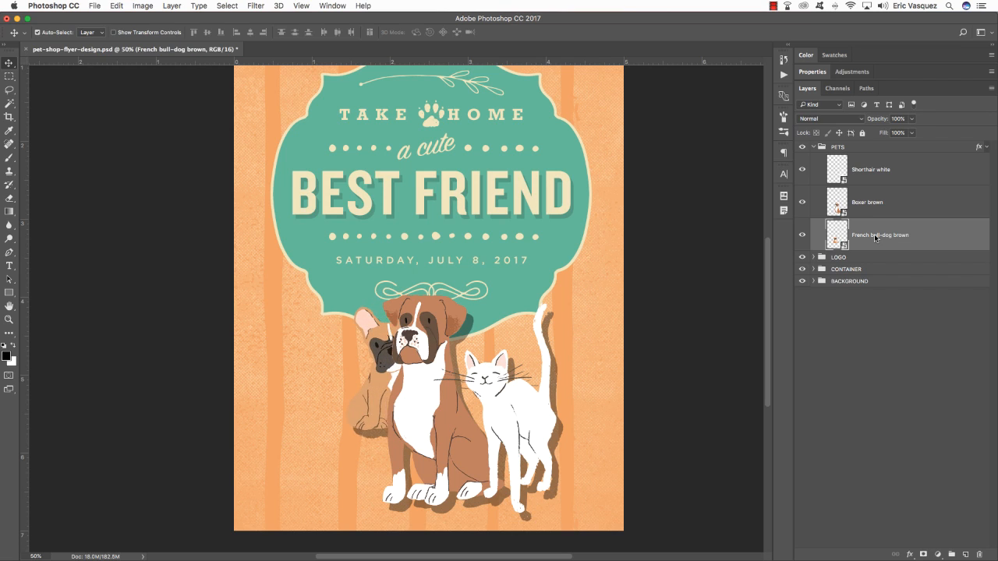
{"action": "key", "text": "shift+Left"}
{"action": "key", "text": "shift+Left"}
{"action": "key", "text": "shift+Left"}
{"action": "key", "text": "shift+Left"}
{"action": "key", "text": "shift+Left"}
{"action": "key", "text": "shift+Left"}
{"action": "key", "text": "shift+Left"}
{"action": "key", "text": "shift+Left"}
{"action": "key", "text": "shift+Left"}
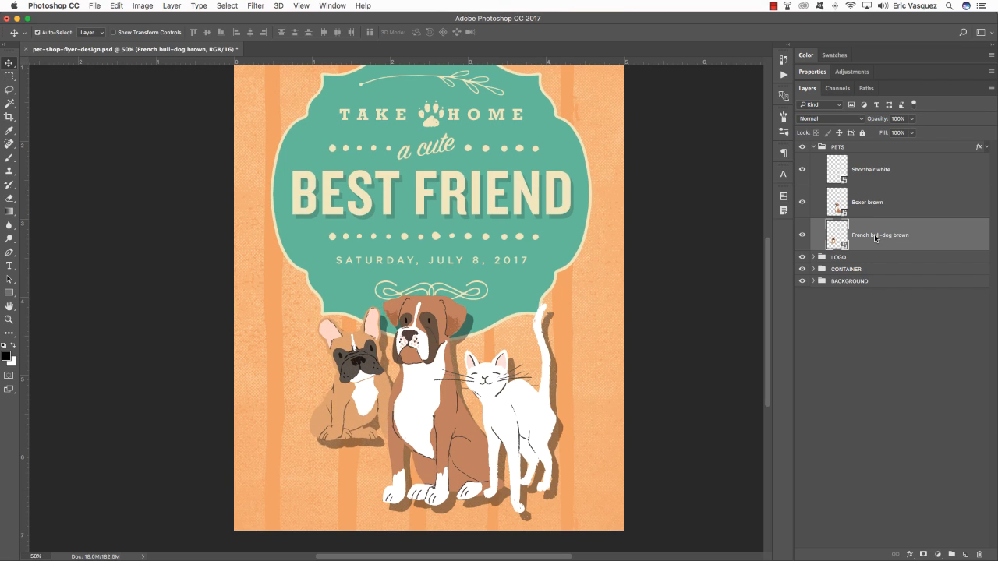
{"action": "key", "text": "shift+Down"}
{"action": "key", "text": "shift+Down"}
{"action": "key", "text": "shift+Down"}
{"action": "key", "text": "shift+Down"}
{"action": "key", "text": "shift+Down"}
{"action": "key", "text": "shift+Down"}
{"action": "key", "text": "shift+Down"}
{"action": "key", "text": "shift+Down"}
{"action": "key", "text": "shift+Down"}
{"action": "key", "text": "shift+Down"}
{"action": "key", "text": "shift+Down"}
{"action": "key", "text": "shift+Down"}
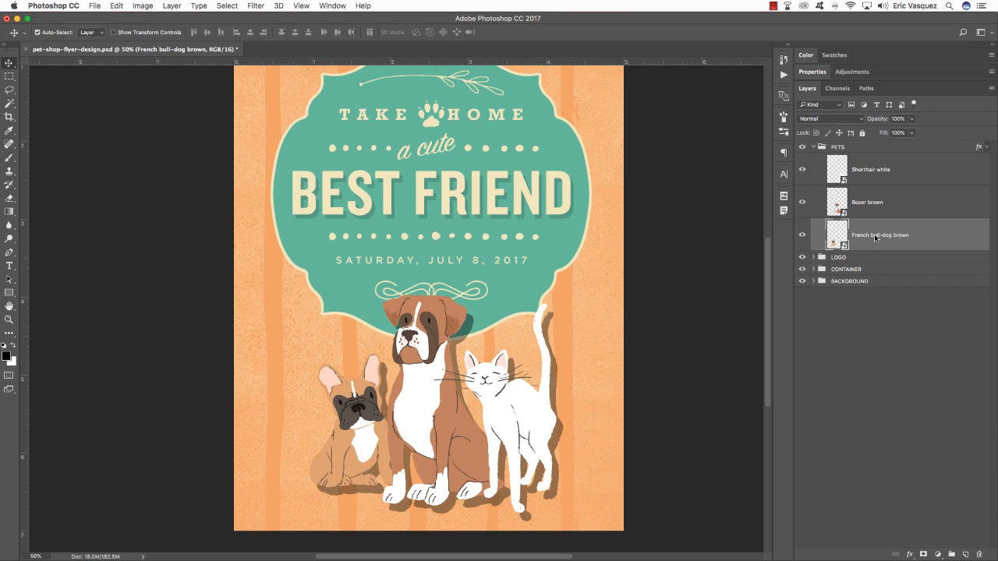
{"action": "key", "text": "shift+Up"}
{"action": "key", "text": "shift+Up"}
{"action": "key", "text": "shift+Left"}
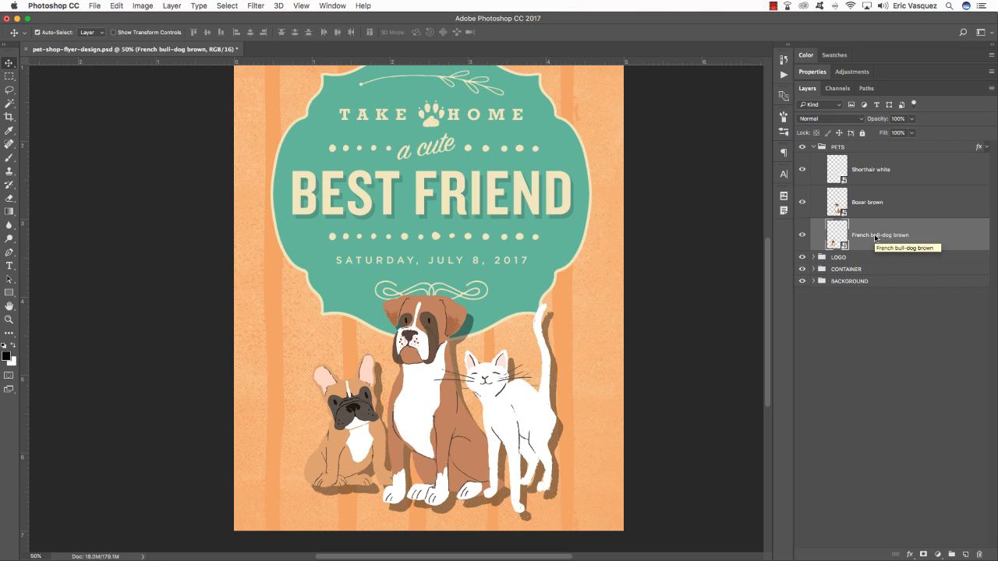
Collapse the PETS group and nudge the whole group slightly left and up on the flyer
{"action": "left_click", "coordinate": [847, 148]}
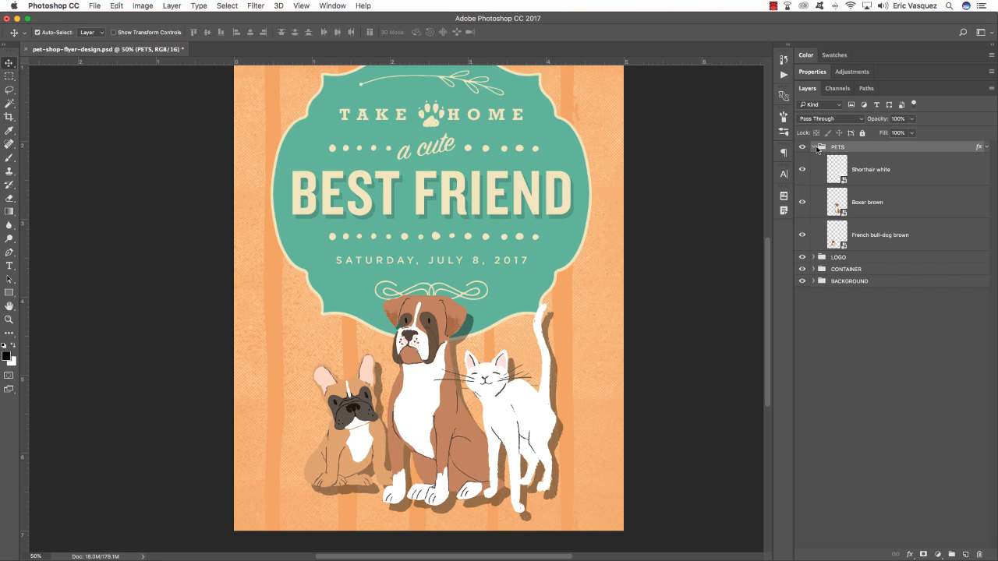
{"action": "left_click", "coordinate": [813, 147]}
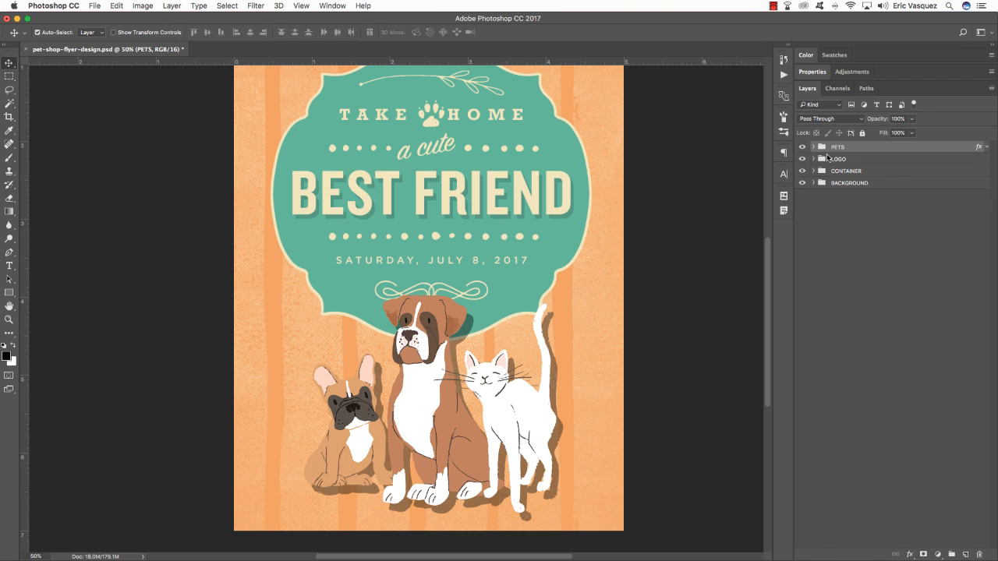
{"action": "key", "text": "shift+Left"}
{"action": "key", "text": "shift+Left"}
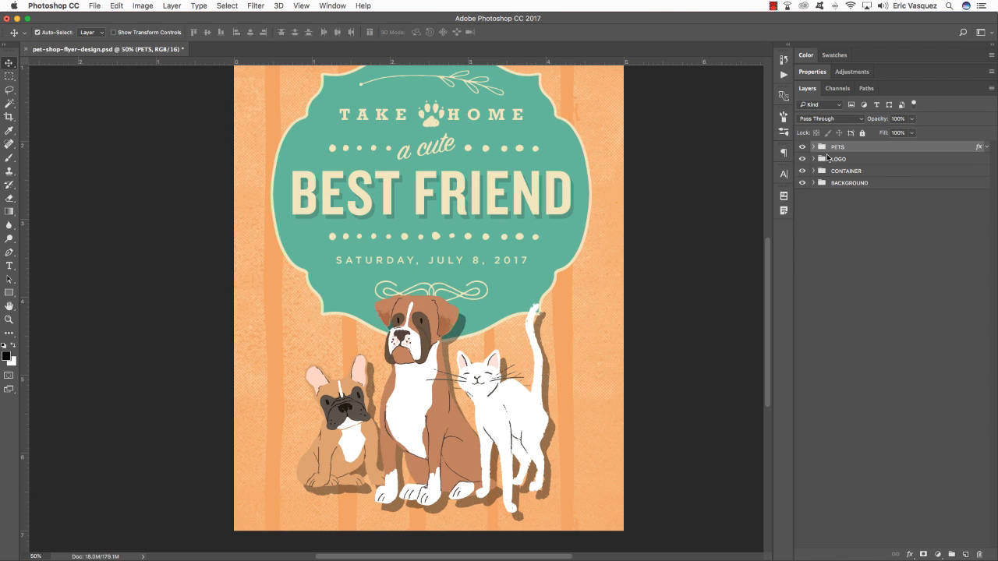
{"action": "key", "text": "shift+Right"}
{"action": "key", "text": "shift+Right"}
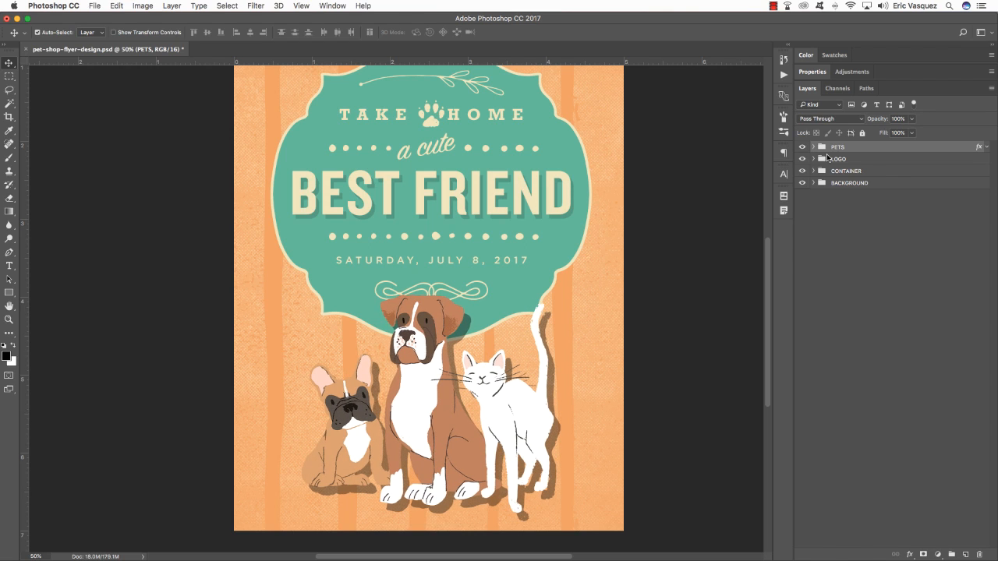
{"action": "key", "text": "shift+Up"}
{"action": "key", "text": "shift+Up"}
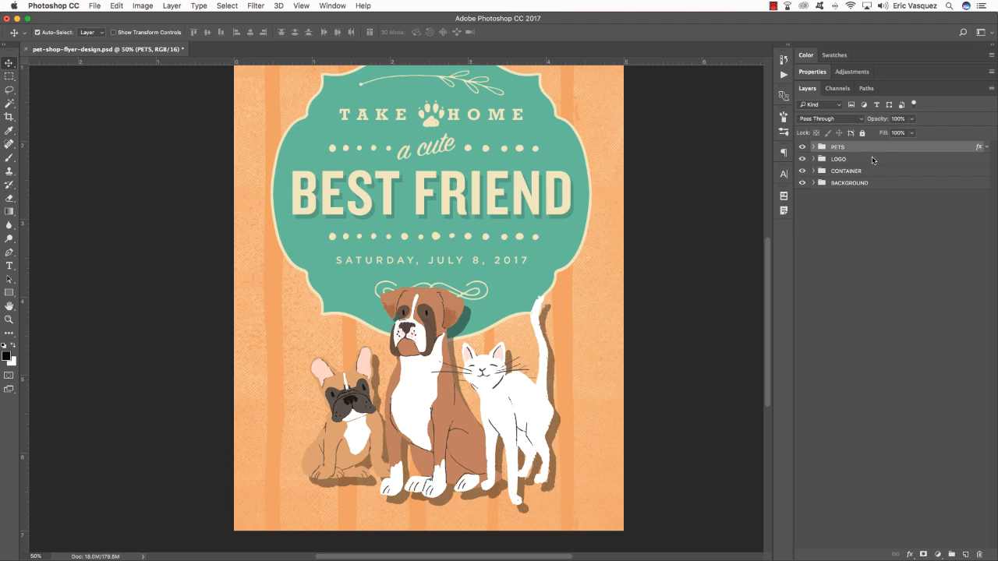
Move the LOGO and CONTAINER groups up together until the badge's bottom flourish clears the boxer's head
{"action": "left_click", "coordinate": [871, 160]}
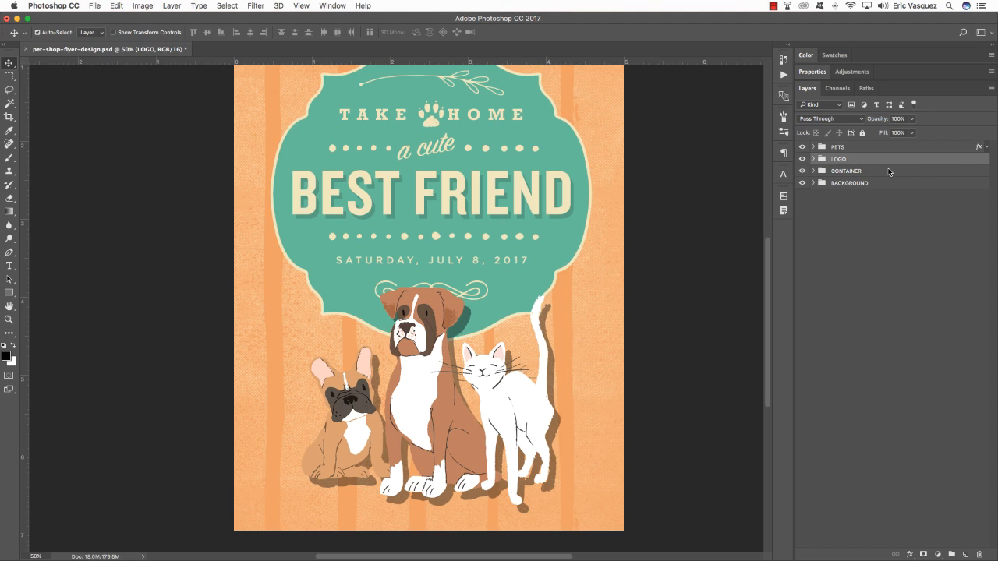
{"action": "left_click", "coordinate": [890, 172], "text": "shift"}
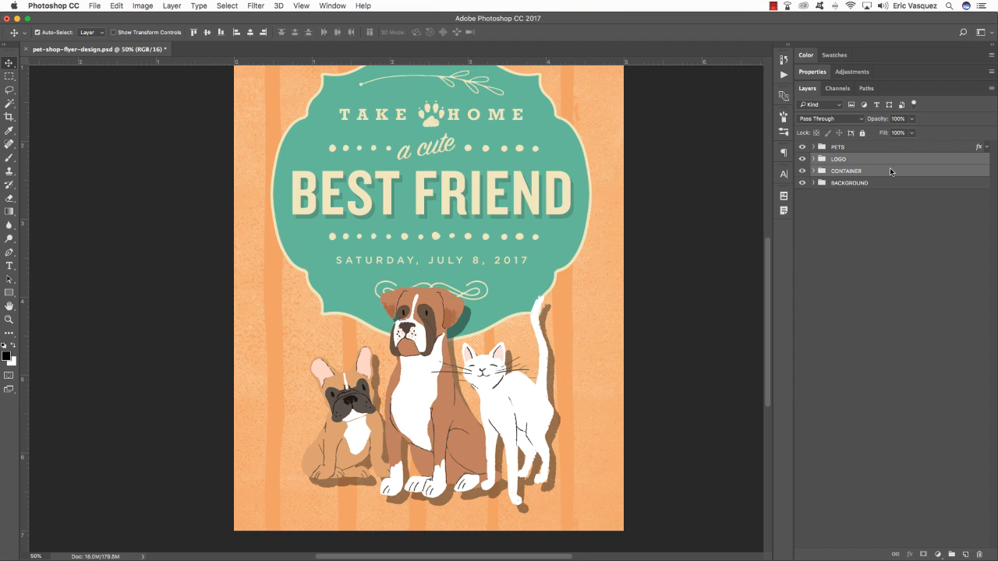
{"action": "key", "text": "super+minus"}
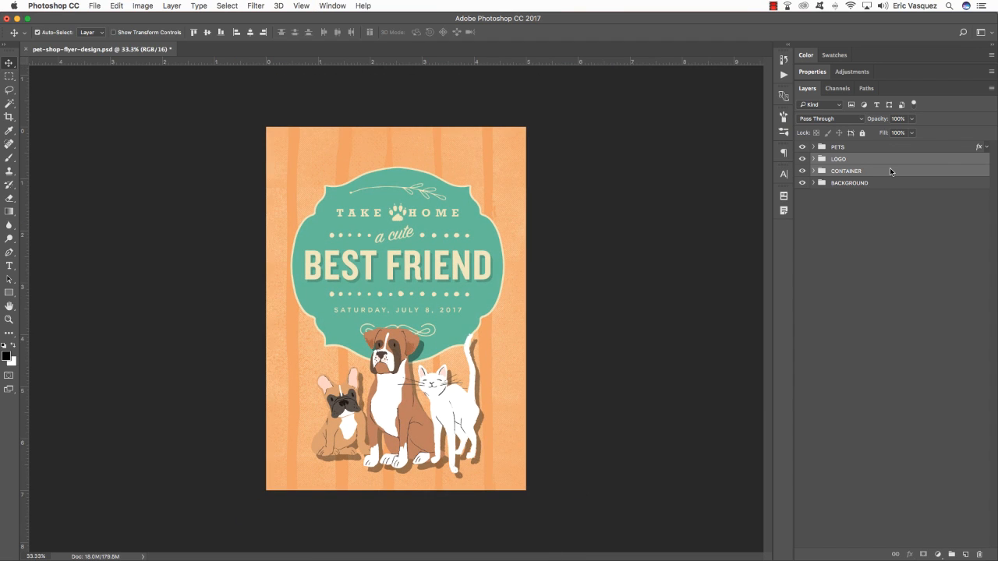
{"action": "key", "text": "shift+Up"}
{"action": "key", "text": "shift+Up"}
{"action": "key", "text": "shift+Up"}
{"action": "key", "text": "shift+Up"}
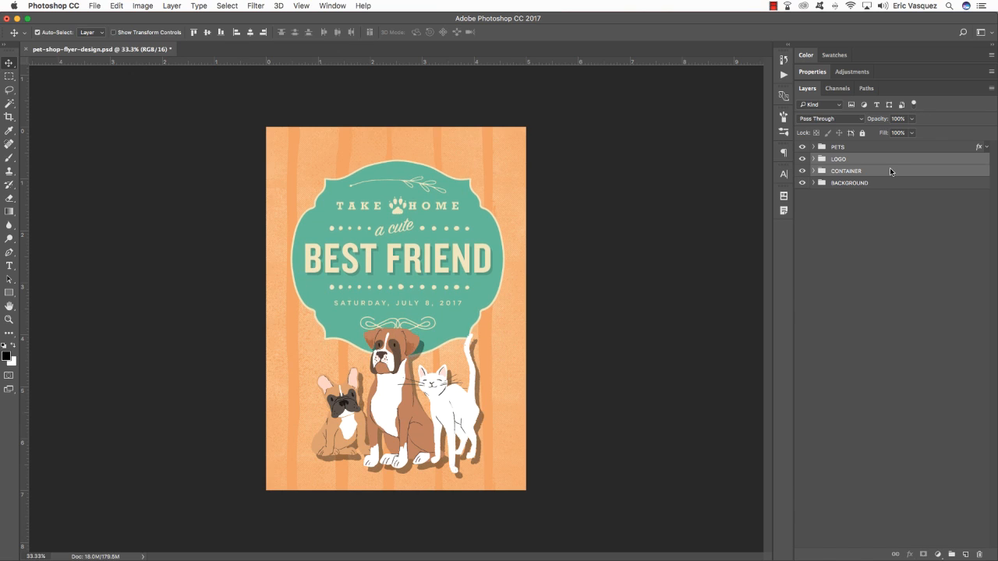
{"action": "key", "text": "shift+Up"}
{"action": "key", "text": "shift+Up"}
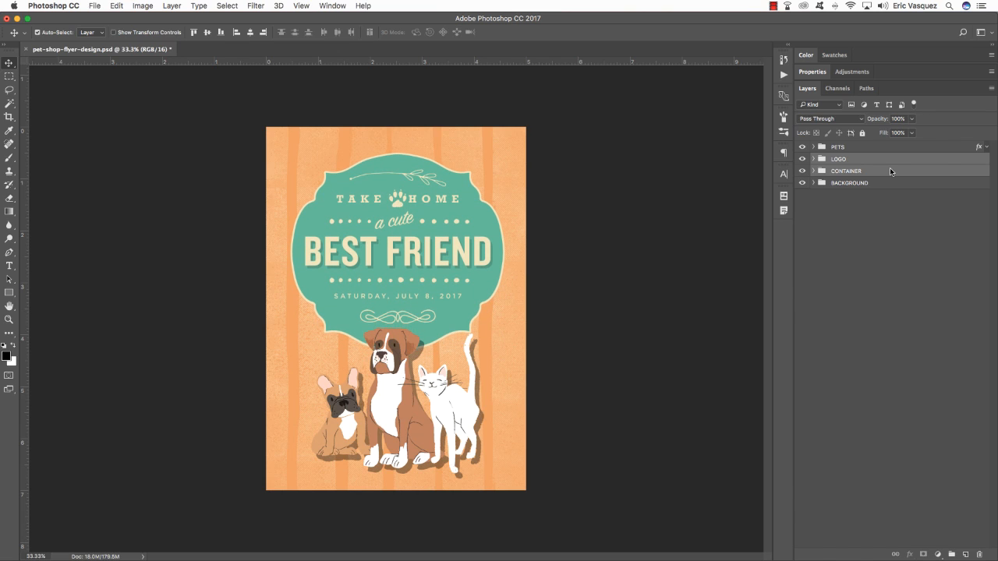
{"action": "key", "text": "shift+Up"}
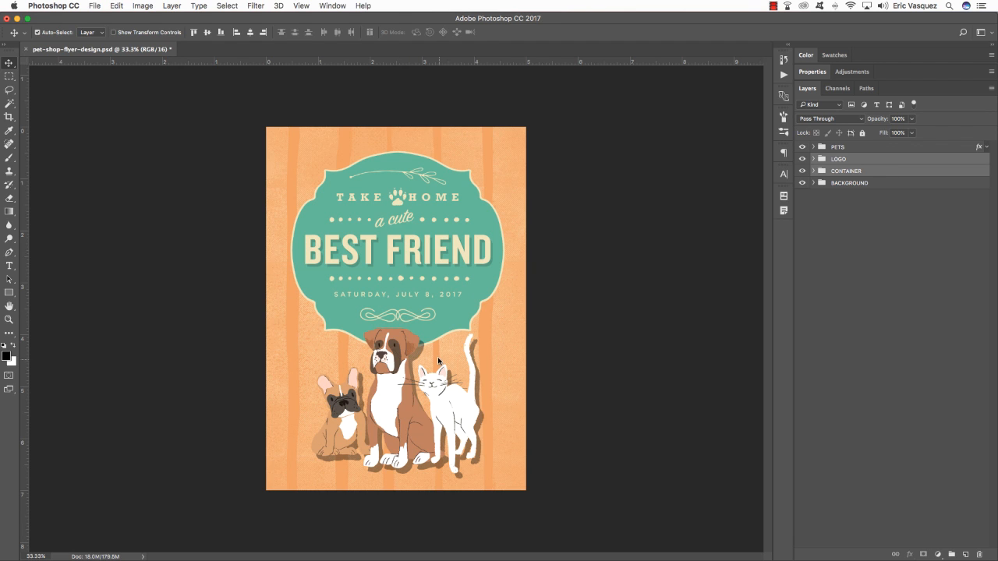
{"action": "key", "text": "super+equal"}
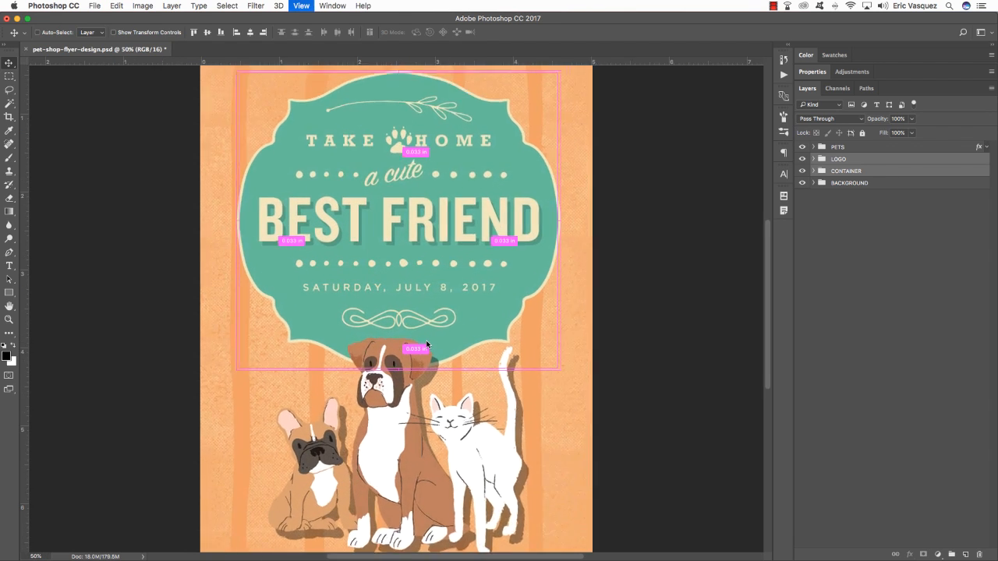
{"action": "scroll", "coordinate": [386, 318], "scroll_direction": "down", "scroll_amount": 1}
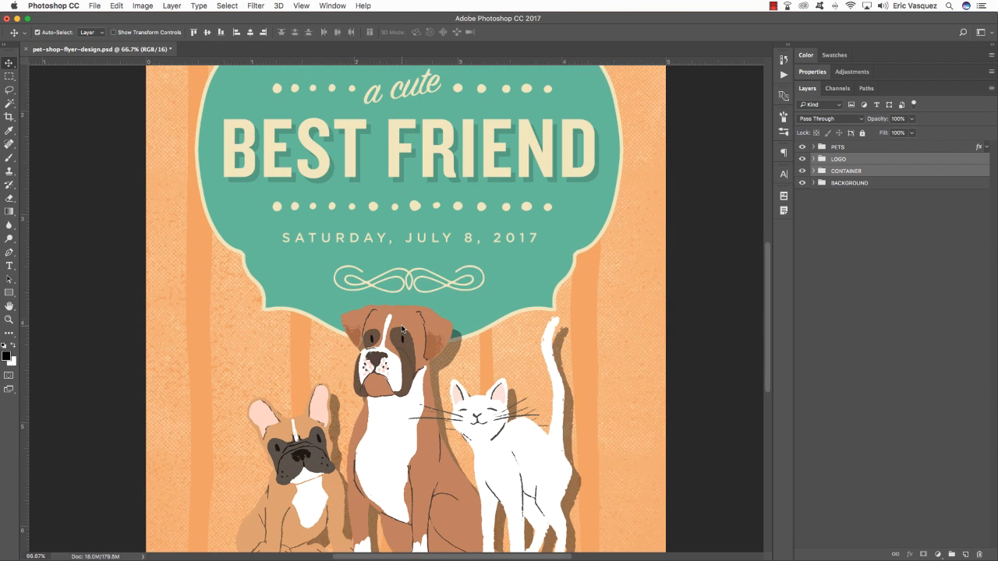
{"action": "key", "text": "super+minus"}
{"action": "key", "text": "super+minus"}
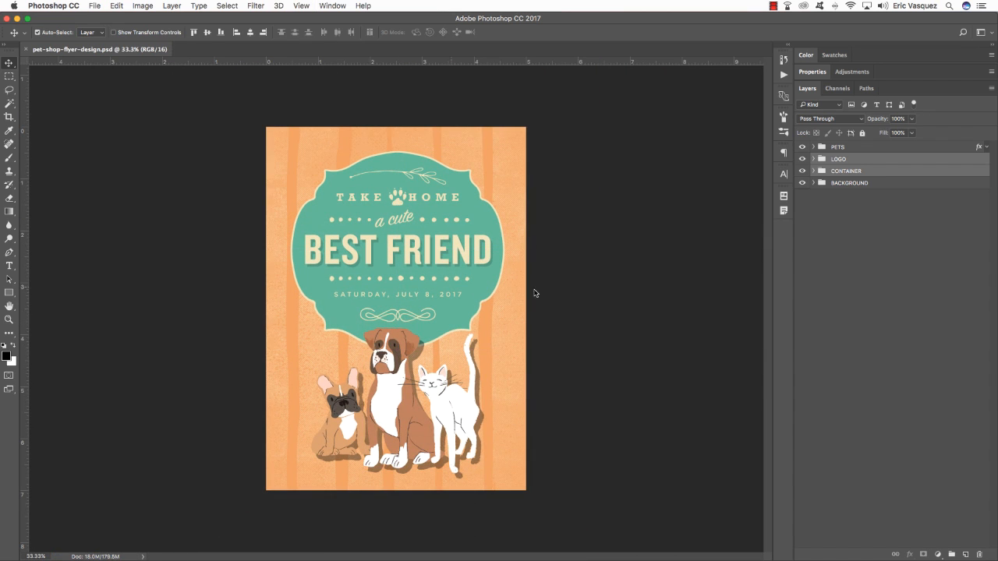
Switch to Finder and open LONG_BORDER_11.png from the Decoration Toolkit's BORDERS > LONG_BORDERS folder in Photoshop
{"action": "key", "text": "super+Tab"}
{"action": "left_click", "coordinate": [426, 141]}
{"action": "left_click", "coordinate": [499, 141]}
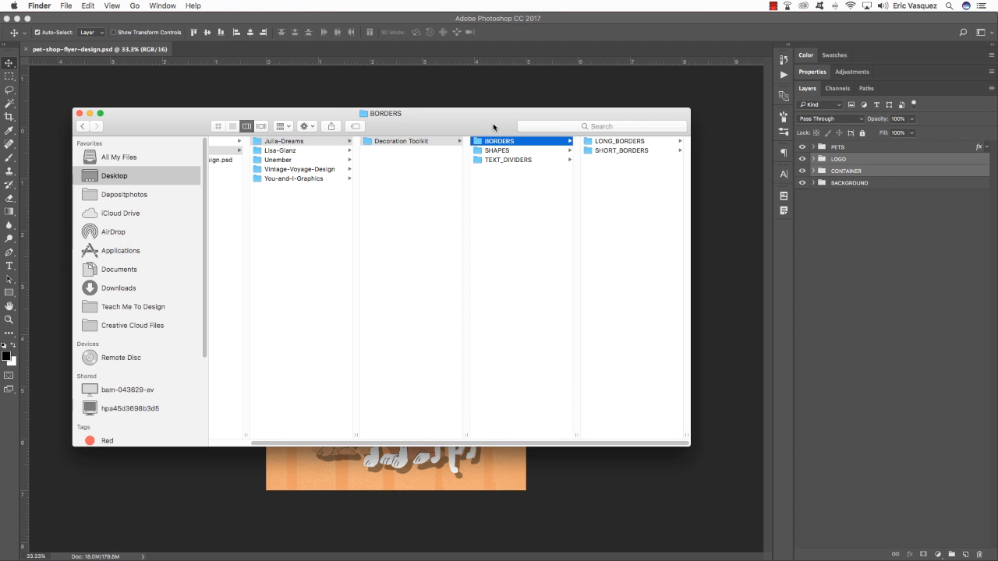
{"action": "left_click", "coordinate": [508, 141]}
{"action": "left_click_drag", "start_coordinate": [628, 141], "coordinate": [768, 536]}
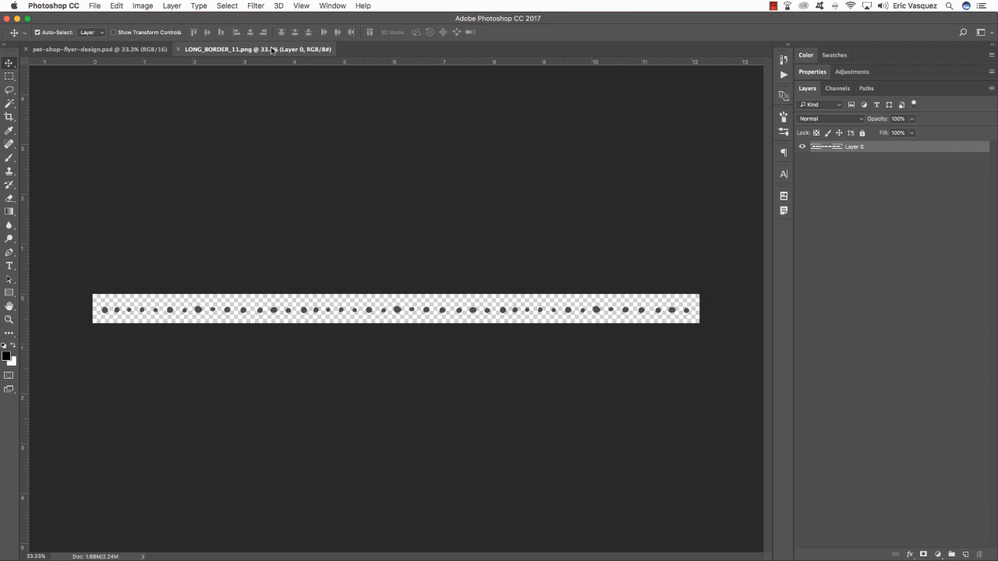
Bring the dotted border into the flyer document near the top of the badge and convert its layer to a smart object
{"action": "left_click_drag", "start_coordinate": [276, 49], "coordinate": [623, 260]}
{"action": "left_click_drag", "start_coordinate": [412, 178], "coordinate": [411, 178]}
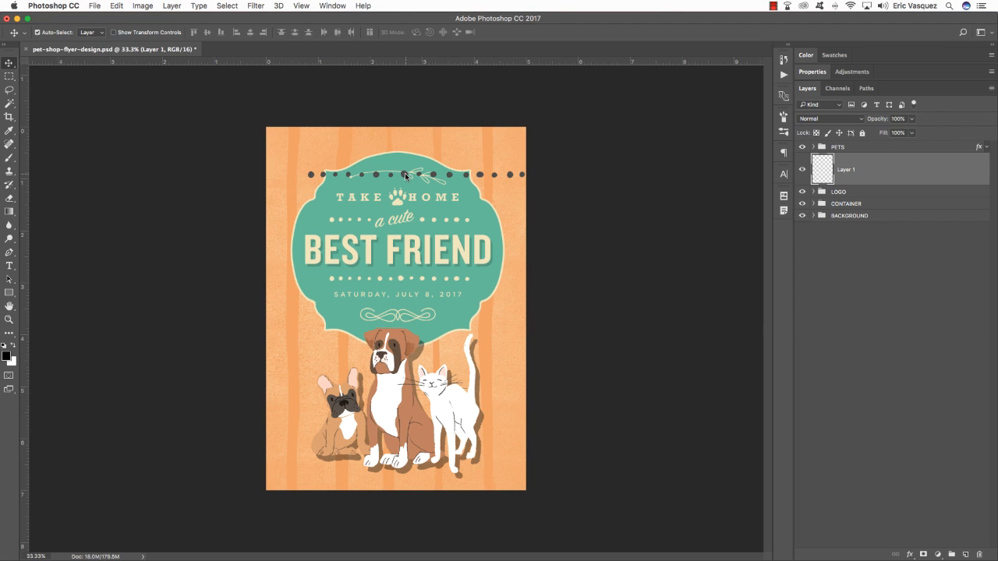
{"action": "right_click", "coordinate": [937, 177]}
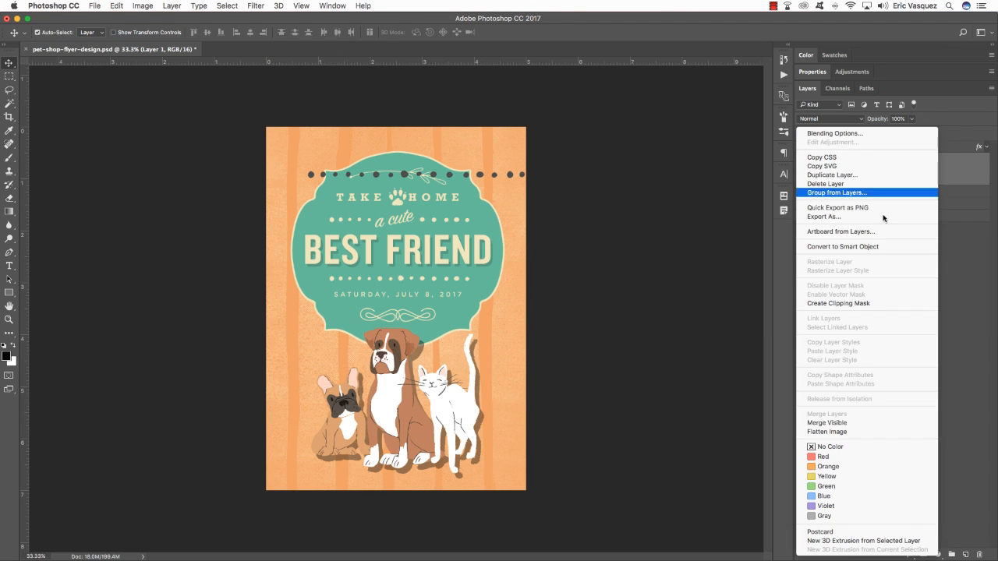
{"action": "left_click", "coordinate": [856, 244]}
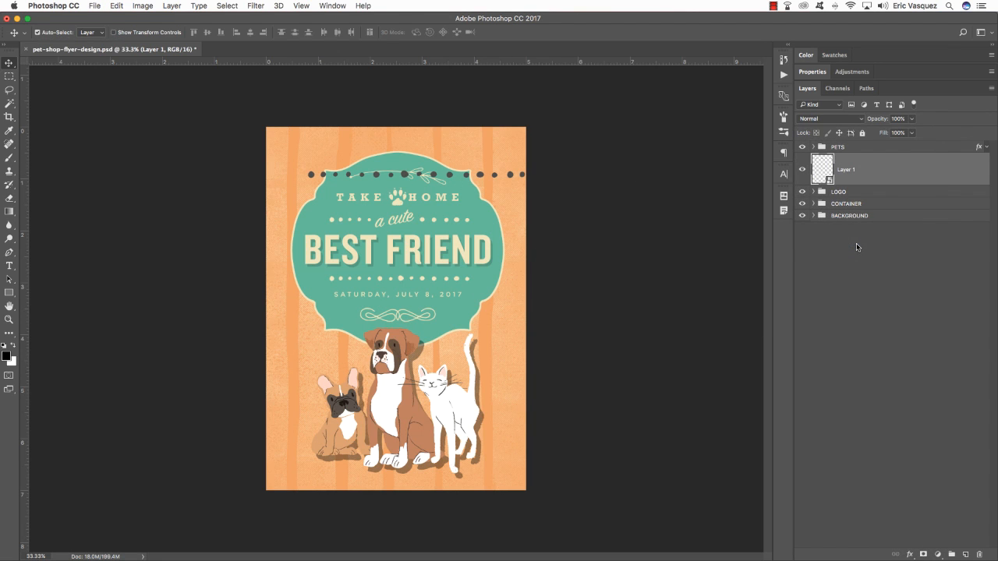
Move the dotted border layer above the PETS group and rename it Long Border 11
{"action": "left_click_drag", "start_coordinate": [876, 162], "coordinate": [874, 146]}
{"action": "double_click", "coordinate": [845, 158]}
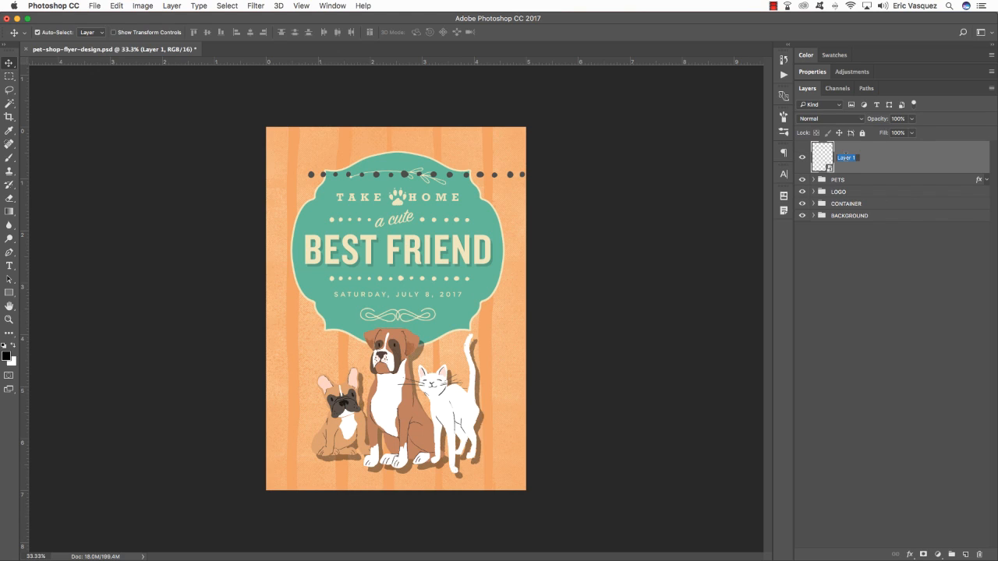
{"action": "key", "text": "BackSpace"}
{"action": "type", "text": "Long Border 11"}
{"action": "key", "text": "Return"}
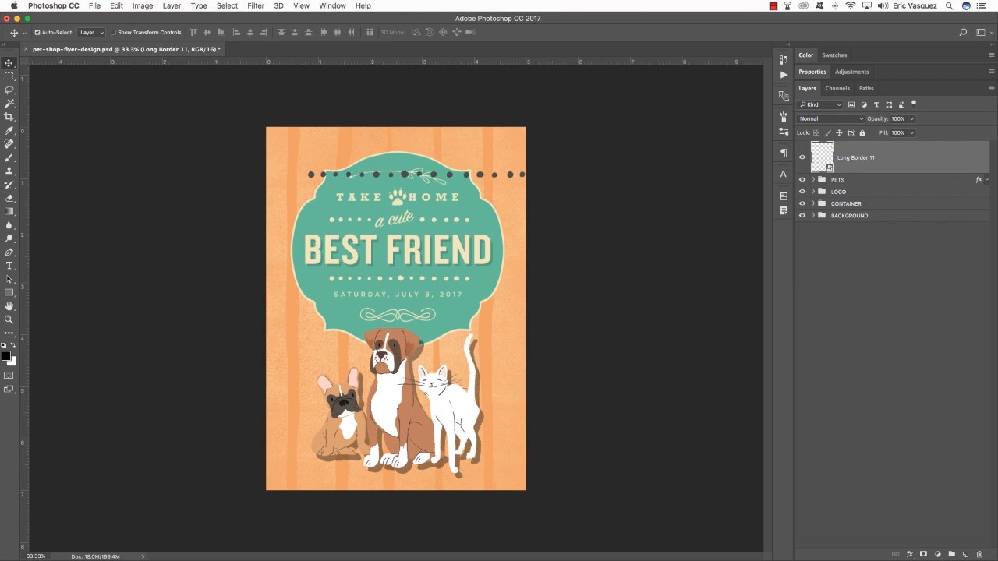
Apply a cream Color Overlay in Normal mode at 100% opacity to the Long Border 11 layer
{"action": "double_click", "coordinate": [980, 158]}
{"action": "left_click_drag", "start_coordinate": [400, 167], "coordinate": [512, 165]}
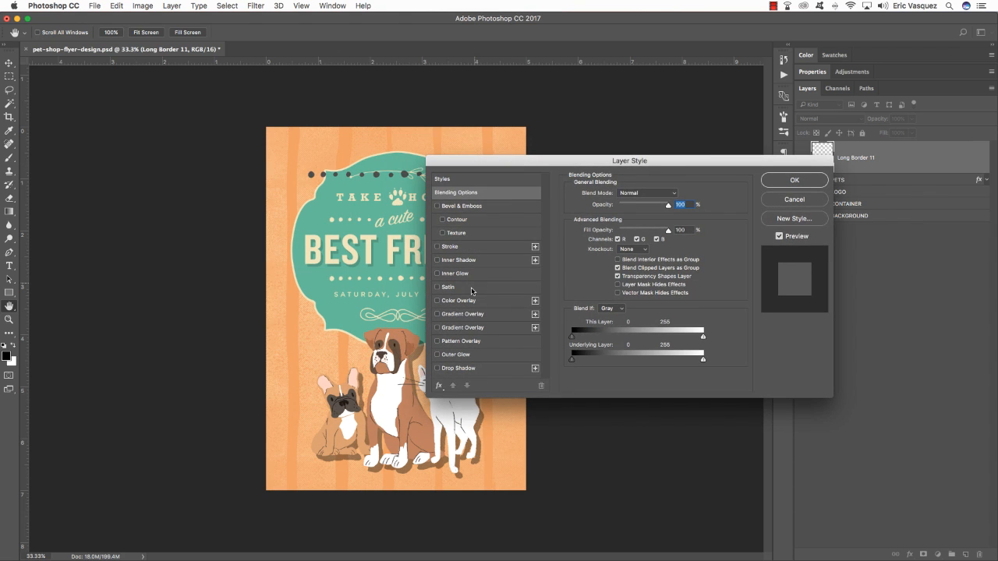
{"action": "left_click", "coordinate": [462, 302]}
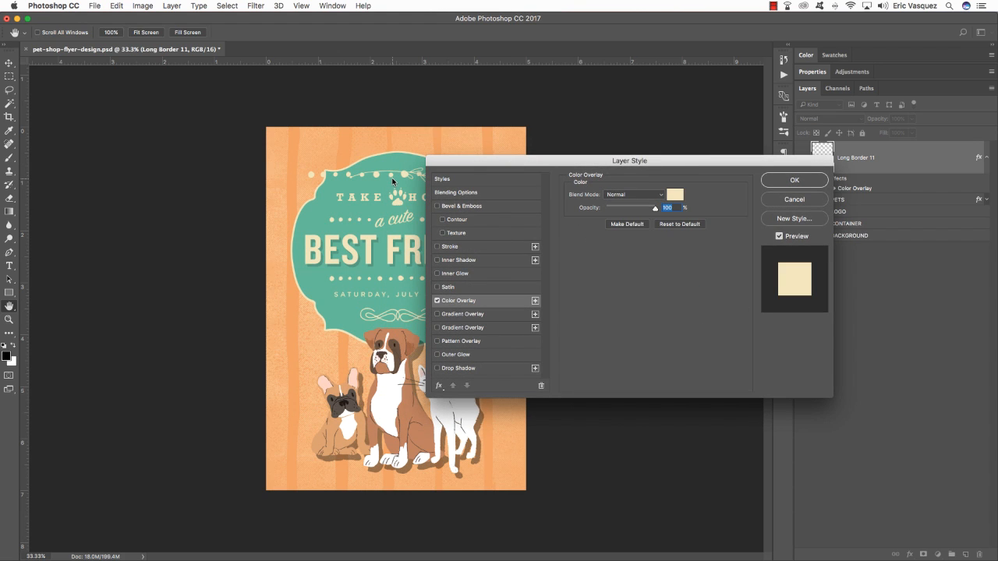
{"action": "left_click", "coordinate": [793, 180]}
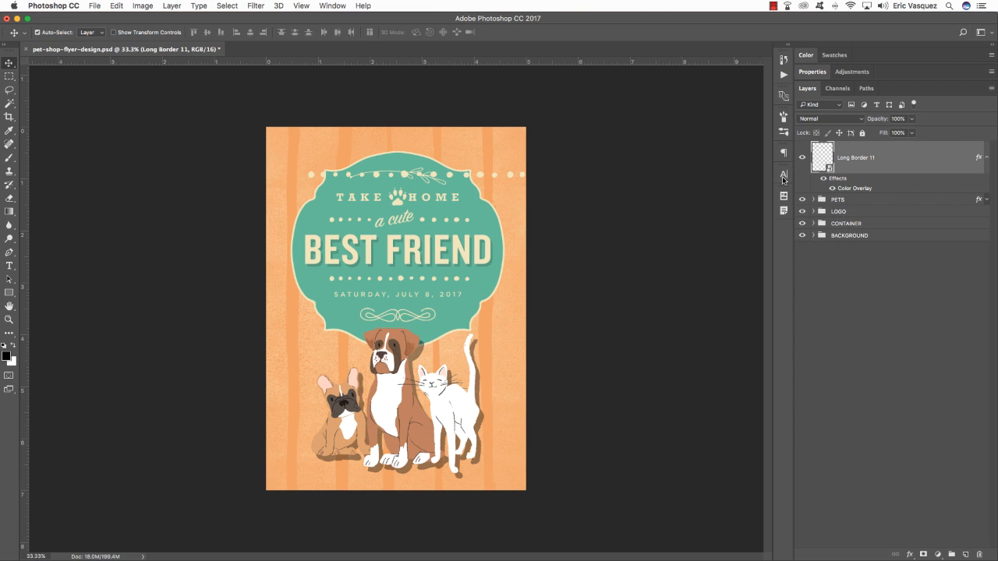
Scale the dotted border down and place it along the flyer's top edge so it spans the page width
{"action": "key", "text": "super+t"}
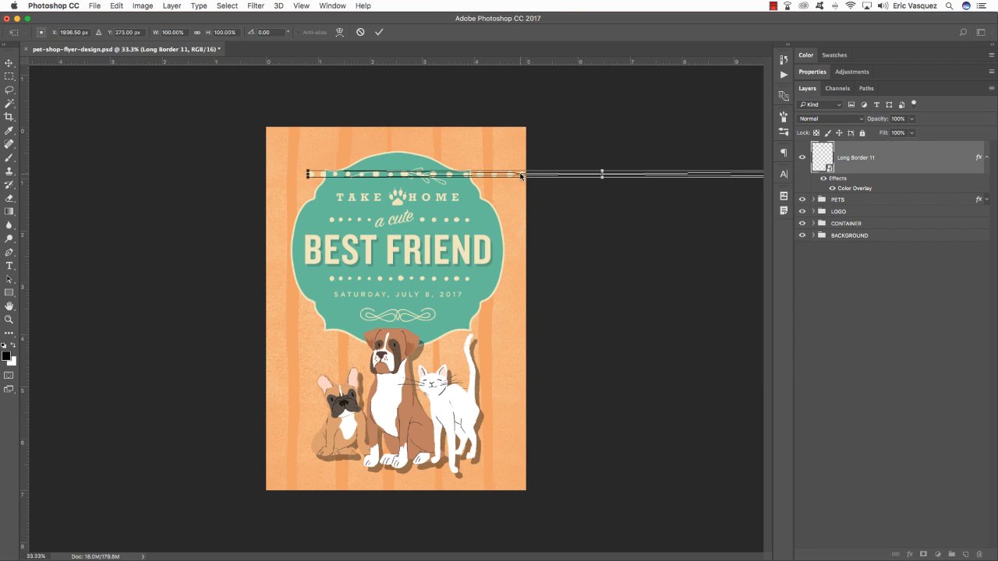
{"action": "left_click_drag", "start_coordinate": [522, 176], "coordinate": [485, 140]}
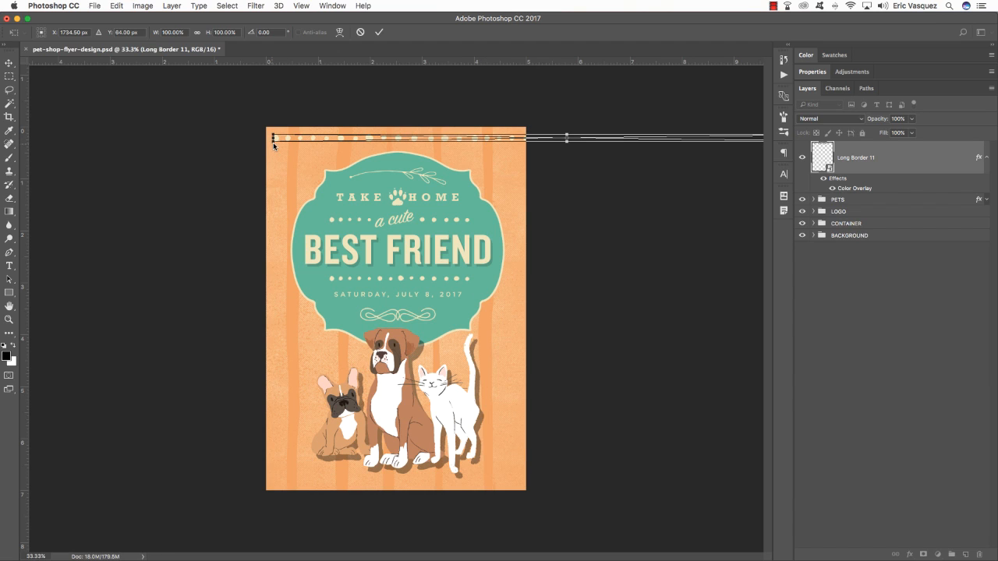
{"action": "left_click_drag", "start_coordinate": [271, 142], "coordinate": [310, 135]}
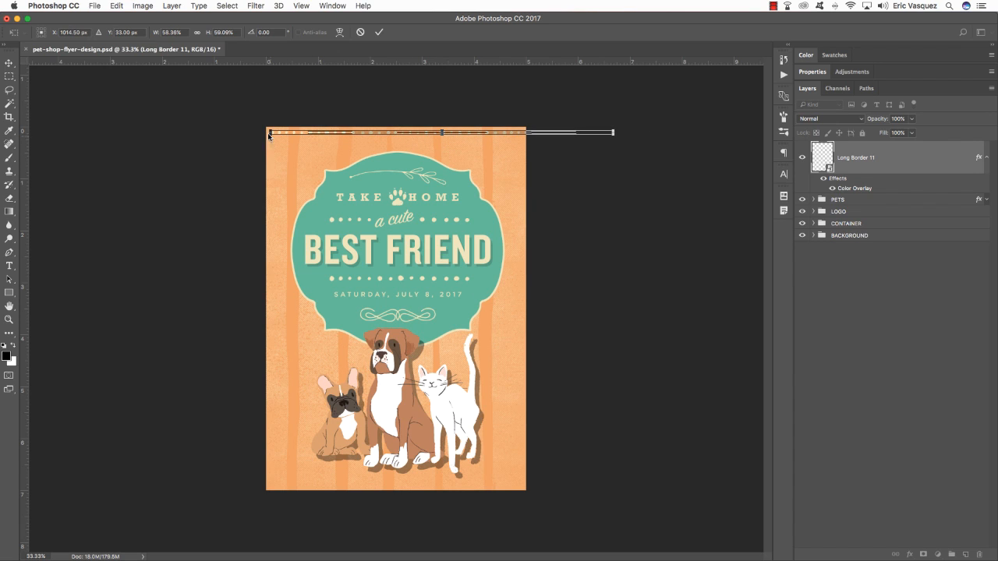
{"action": "left_click_drag", "start_coordinate": [613, 134], "coordinate": [521, 139]}
{"action": "key", "text": "Return"}
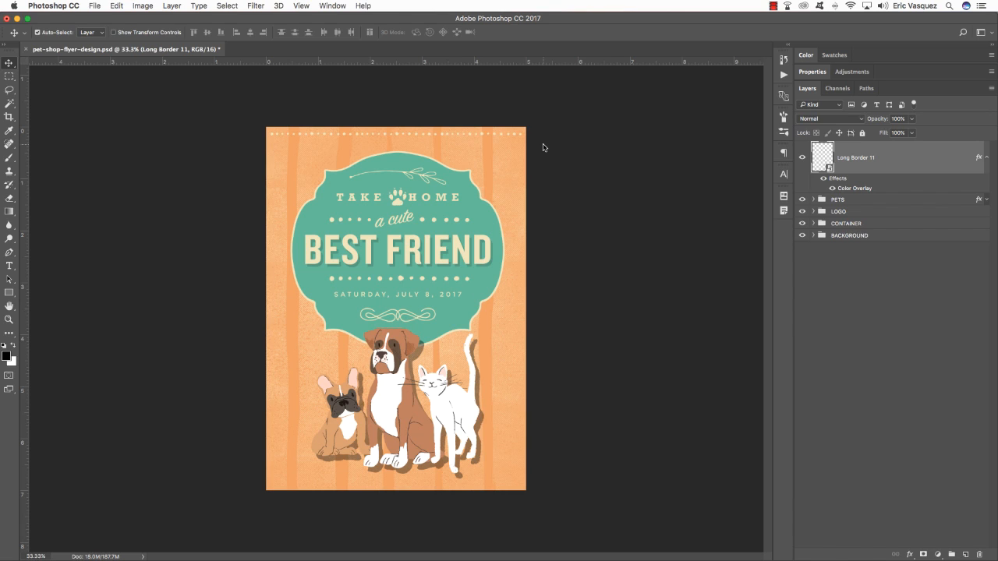
Duplicate the dotted border, place the copy along the flyer's bottom edge, and collapse both layers' effects lists
{"action": "key", "text": "super+j"}
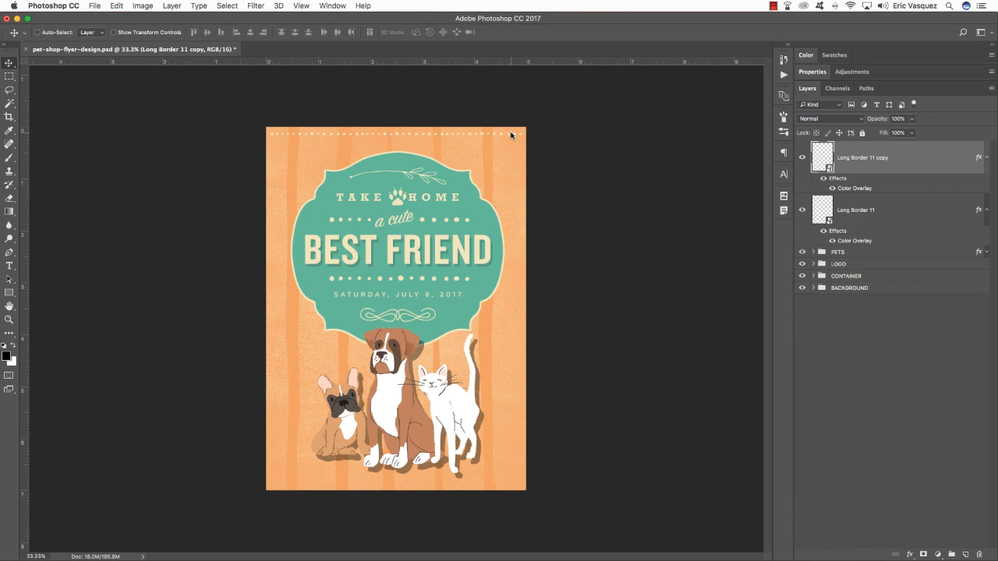
{"action": "key", "text": "super+t"}
{"action": "left_click_drag", "start_coordinate": [511, 135], "coordinate": [503, 483]}
{"action": "key", "text": "Return"}
{"action": "left_click", "coordinate": [986, 158]}
{"action": "left_click", "coordinate": [986, 189]}
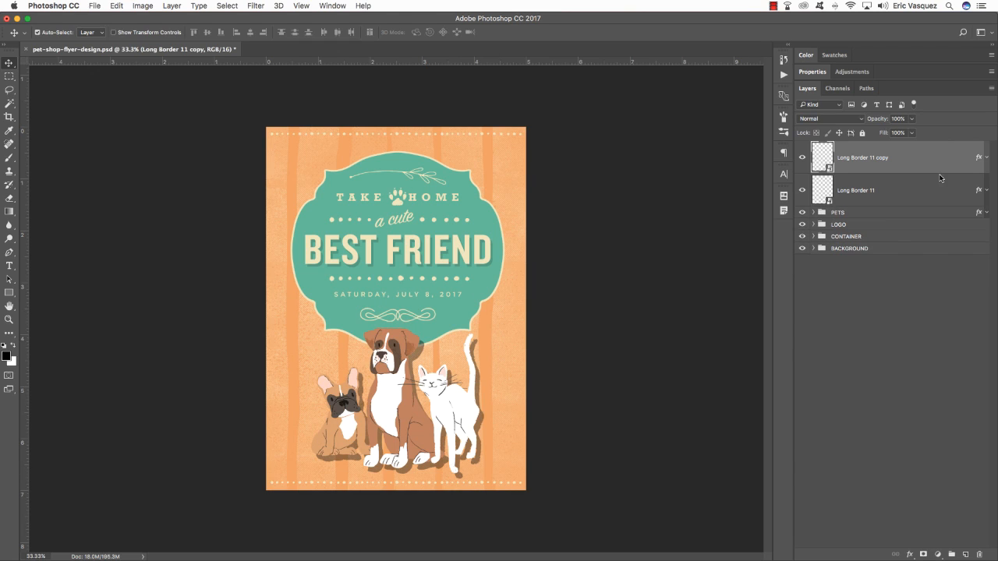
Group the two border layers and name the group LONG BORDERS
{"action": "left_click", "coordinate": [902, 192], "text": "shift"}
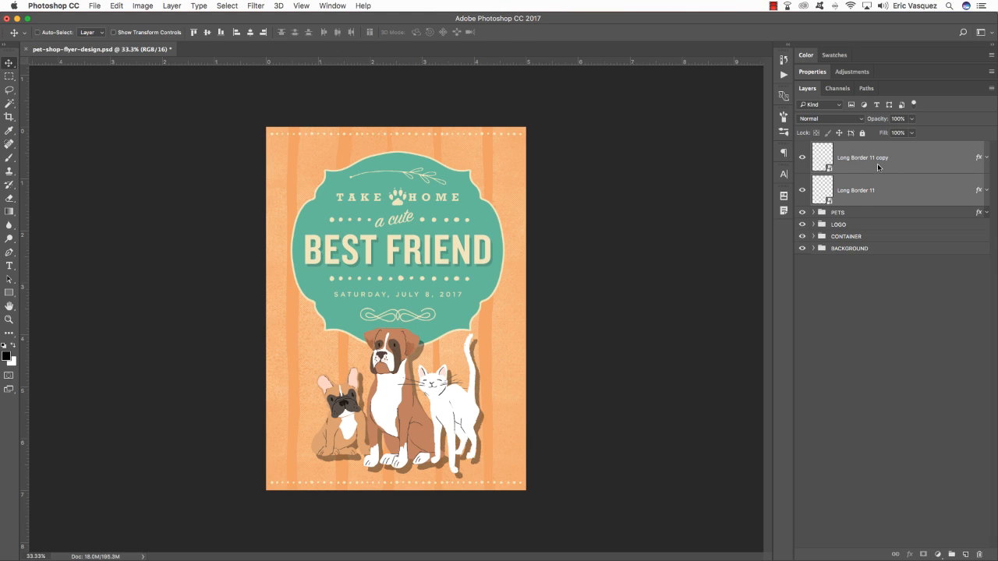
{"action": "key", "text": "super+g"}
{"action": "double_click", "coordinate": [841, 148]}
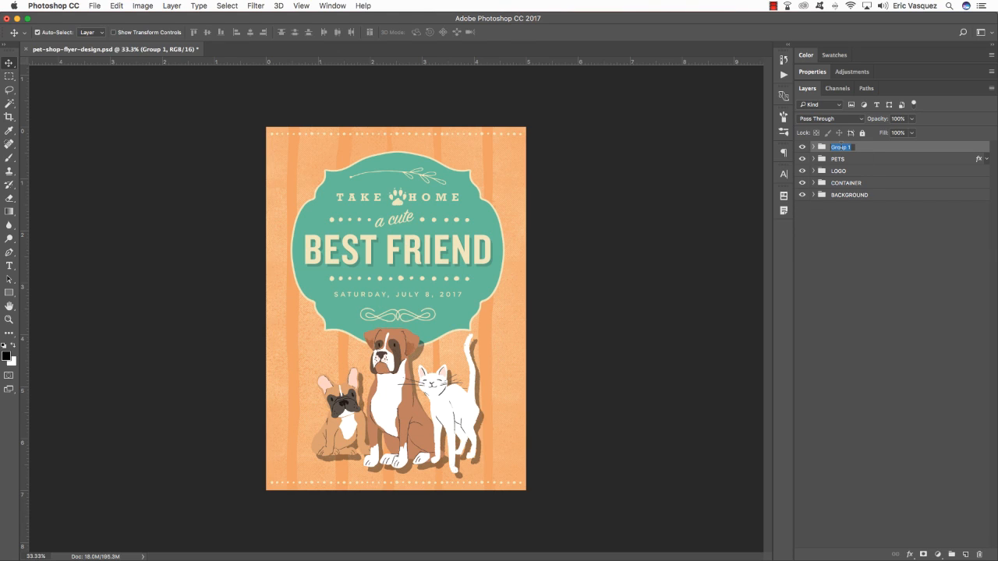
{"action": "type", "text": "LONG BORDERS"}
{"action": "key", "text": "Return"}
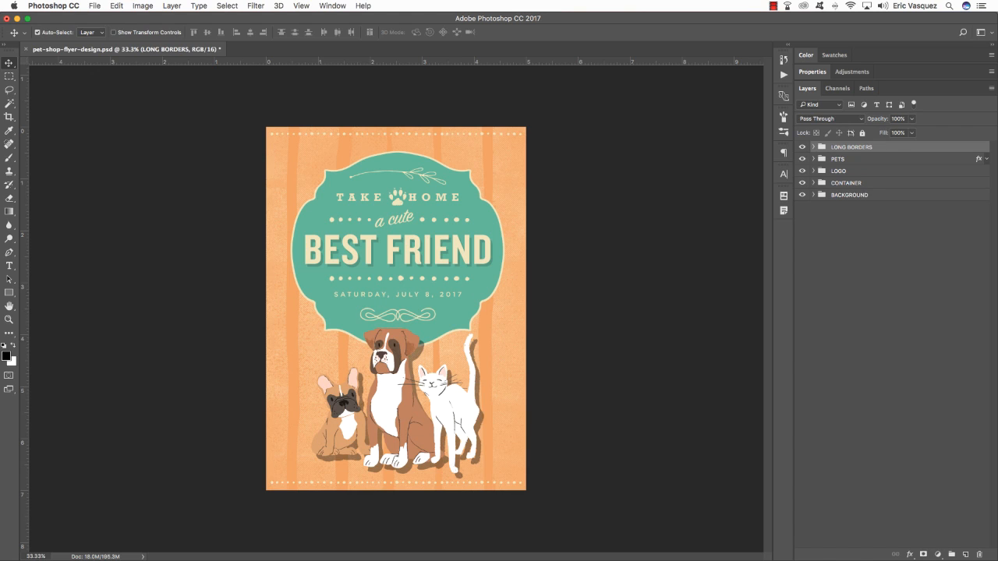
Nudge the PETS, LOGO and CONTAINER groups together slightly upward between the two dotted borders
{"action": "left_click", "coordinate": [839, 159]}
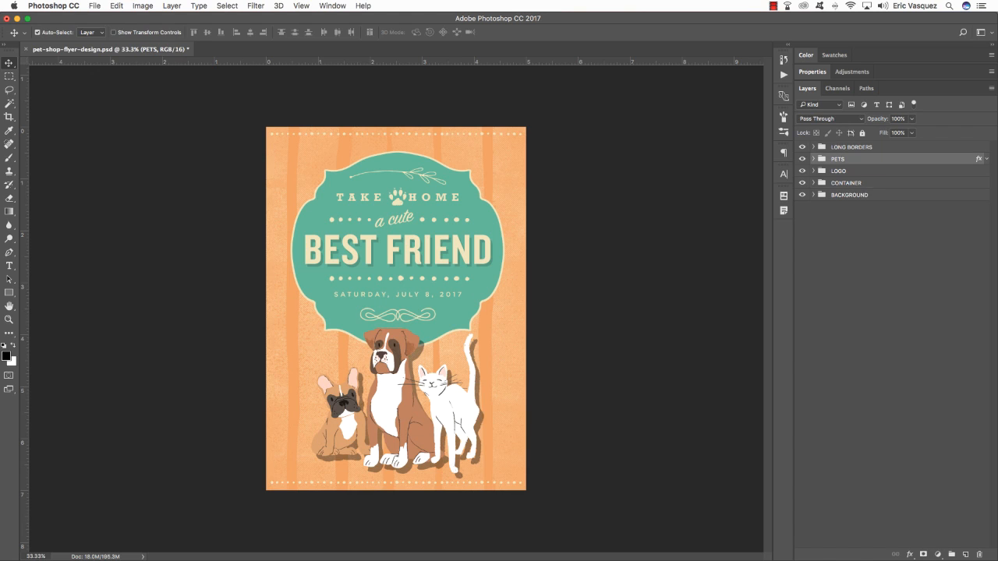
{"action": "left_click", "coordinate": [846, 183], "text": "shift"}
{"action": "key", "text": "Up"}
{"action": "key", "text": "Up"}
{"action": "key", "text": "Up"}
{"action": "key", "text": "Up"}
{"action": "key", "text": "Up"}
{"action": "key", "text": "Up"}
{"action": "key", "text": "Up"}
{"action": "key", "text": "Up"}
{"action": "key", "text": "Up"}
{"action": "key", "text": "Up"}
{"action": "key", "text": "Up"}
{"action": "key", "text": "Up"}
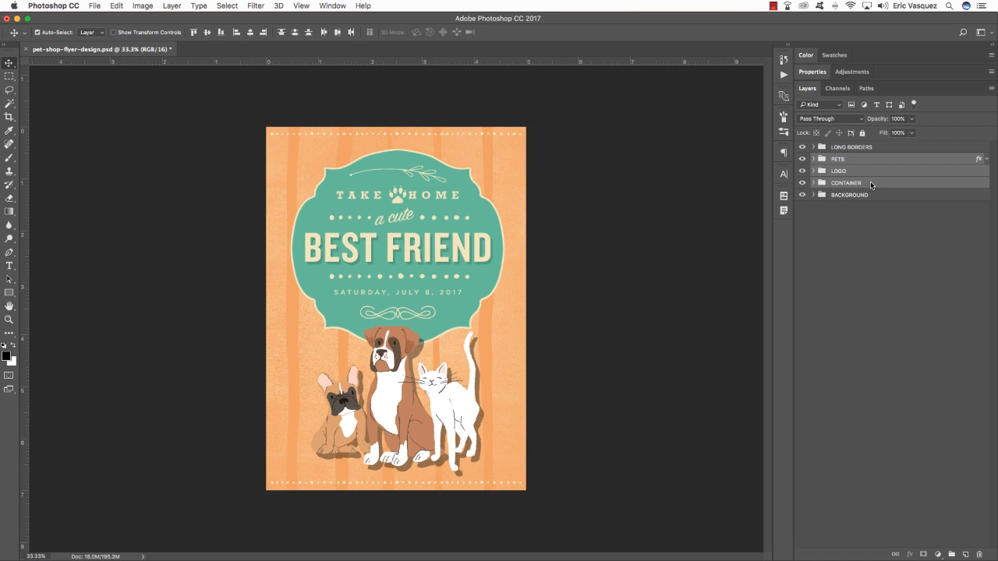
{"action": "key", "text": "Up"}
{"action": "key", "text": "Up"}
{"action": "key", "text": "Up"}
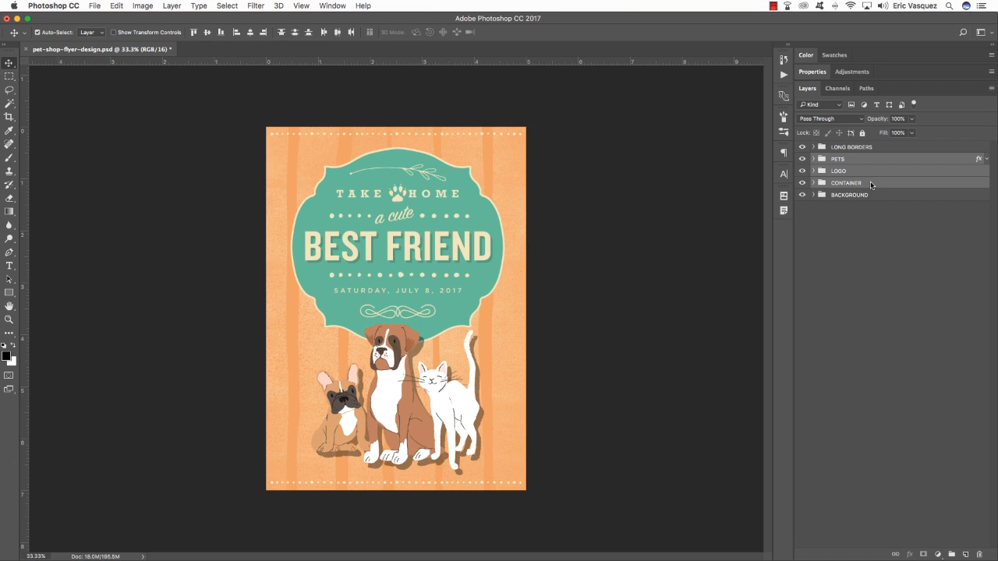
Fit the whole flyer on screen in full-screen mode and examine the overall layout
{"action": "key", "text": "super+0"}
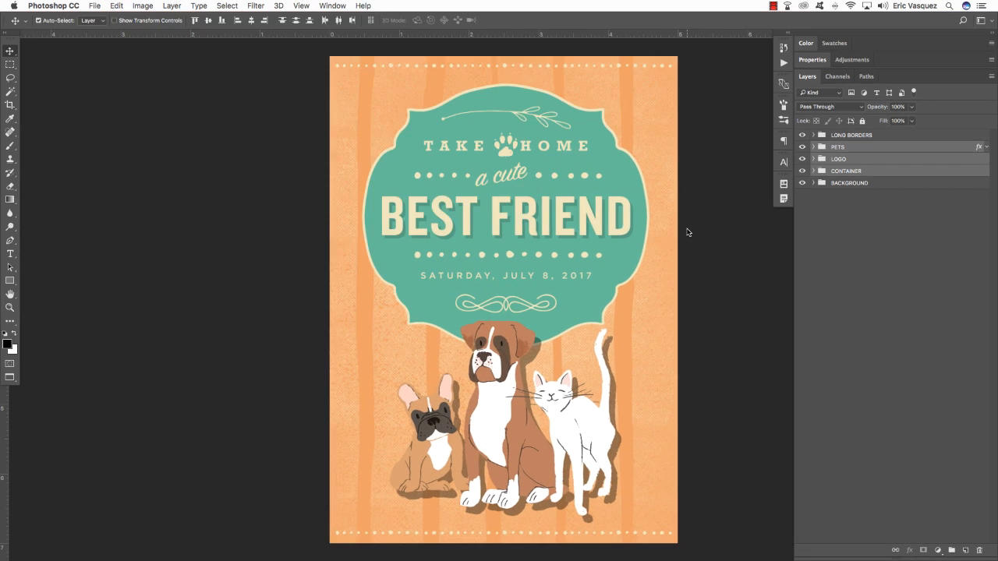
{"action": "key", "text": "f"}
{"action": "mouse_move", "coordinate": [701, 214]}
{"action": "left_mouse_down"}
{"action": "mouse_move", "coordinate": [676, 227]}
{"action": "mouse_move", "coordinate": [699, 202]}
{"action": "left_mouse_up"}
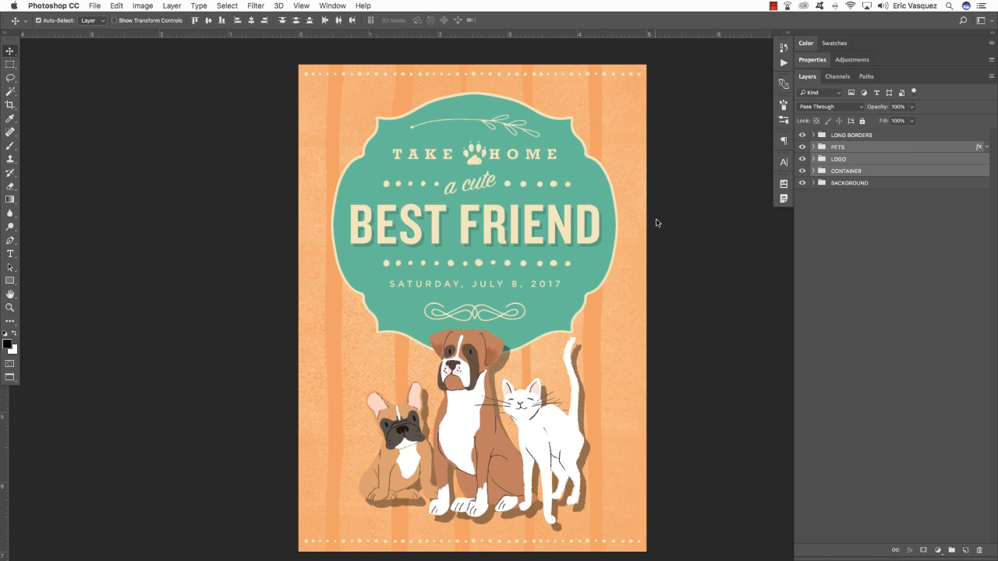